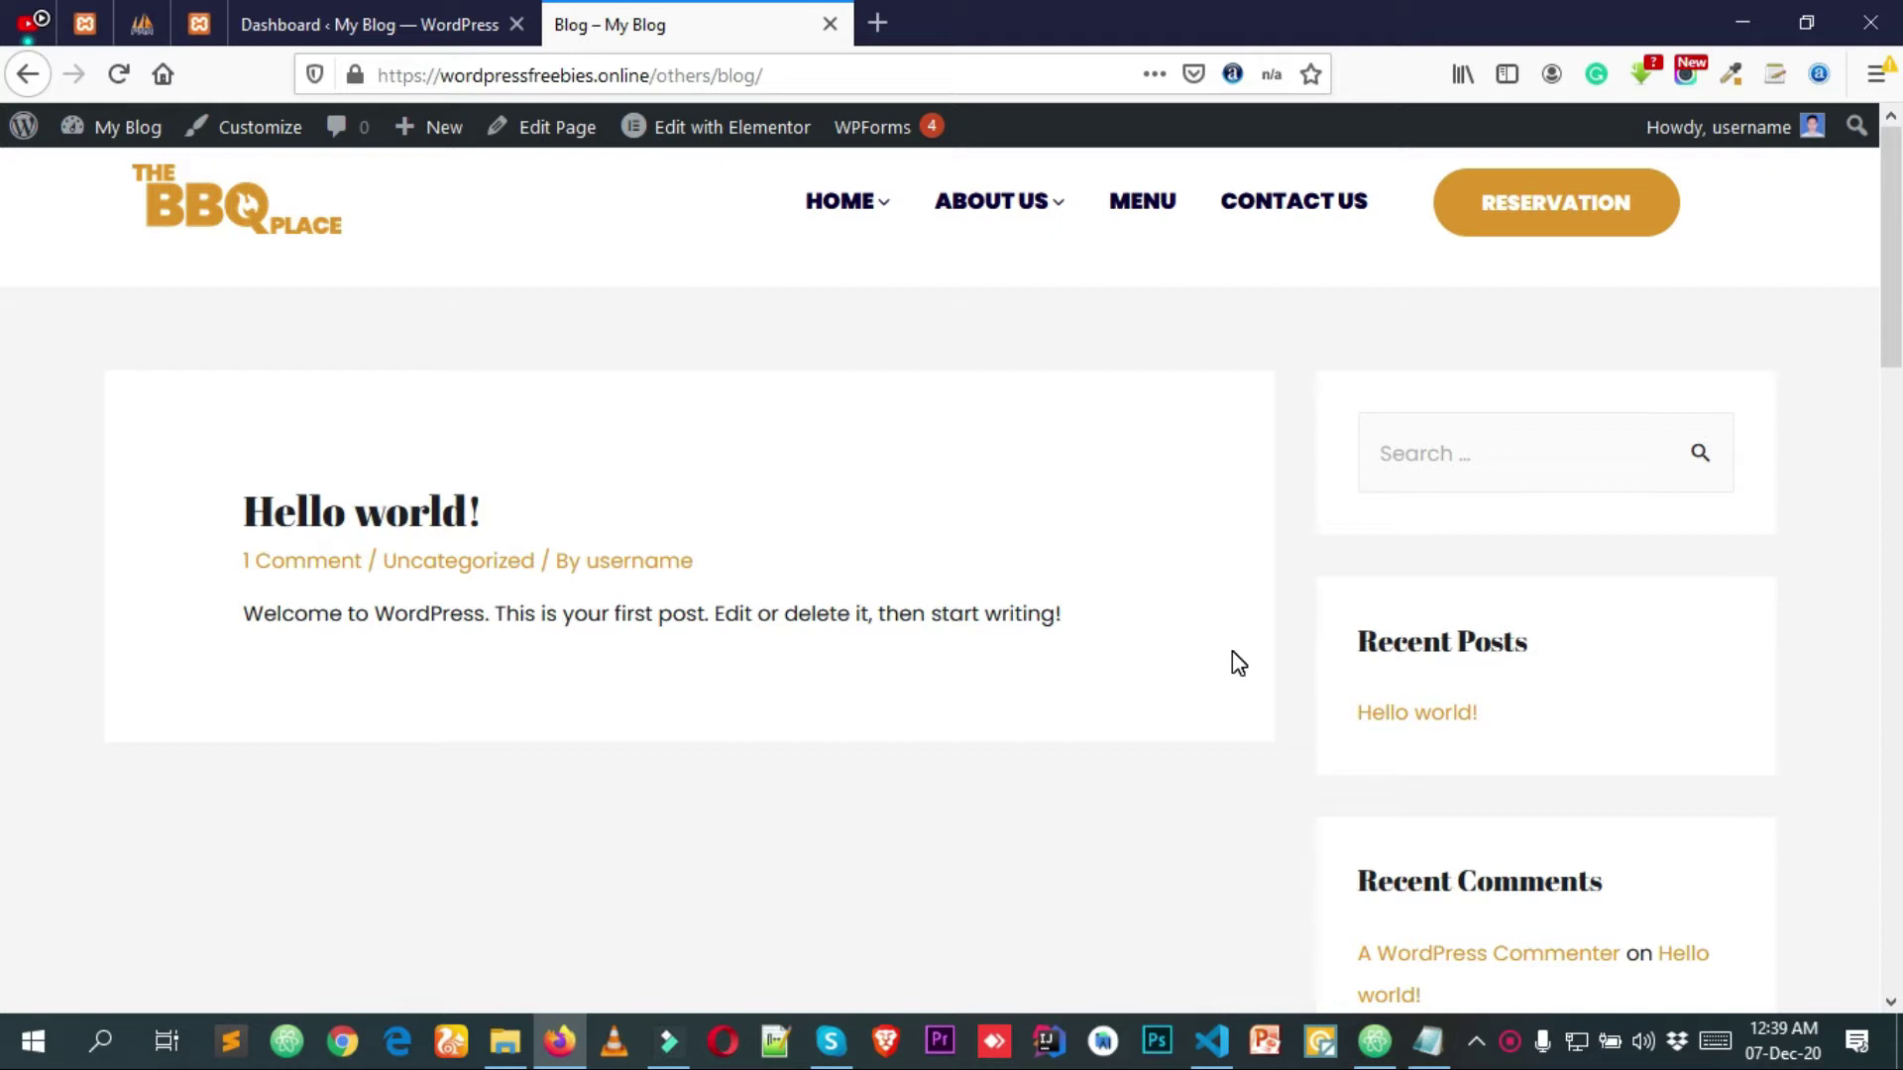
Open the "Hello world!" post from the blog page and review its content, comment and comment form.
{"action": "left_click_drag", "start_coordinate": [1890, 318], "coordinate": [1673, 235]}
{"action": "scroll", "coordinate": [2, 317], "scroll_direction": "down", "scroll_amount": 3}
{"action": "scroll", "coordinate": [6, 327], "scroll_direction": "up", "scroll_amount": 3}
{"action": "left_click", "coordinate": [359, 530]}
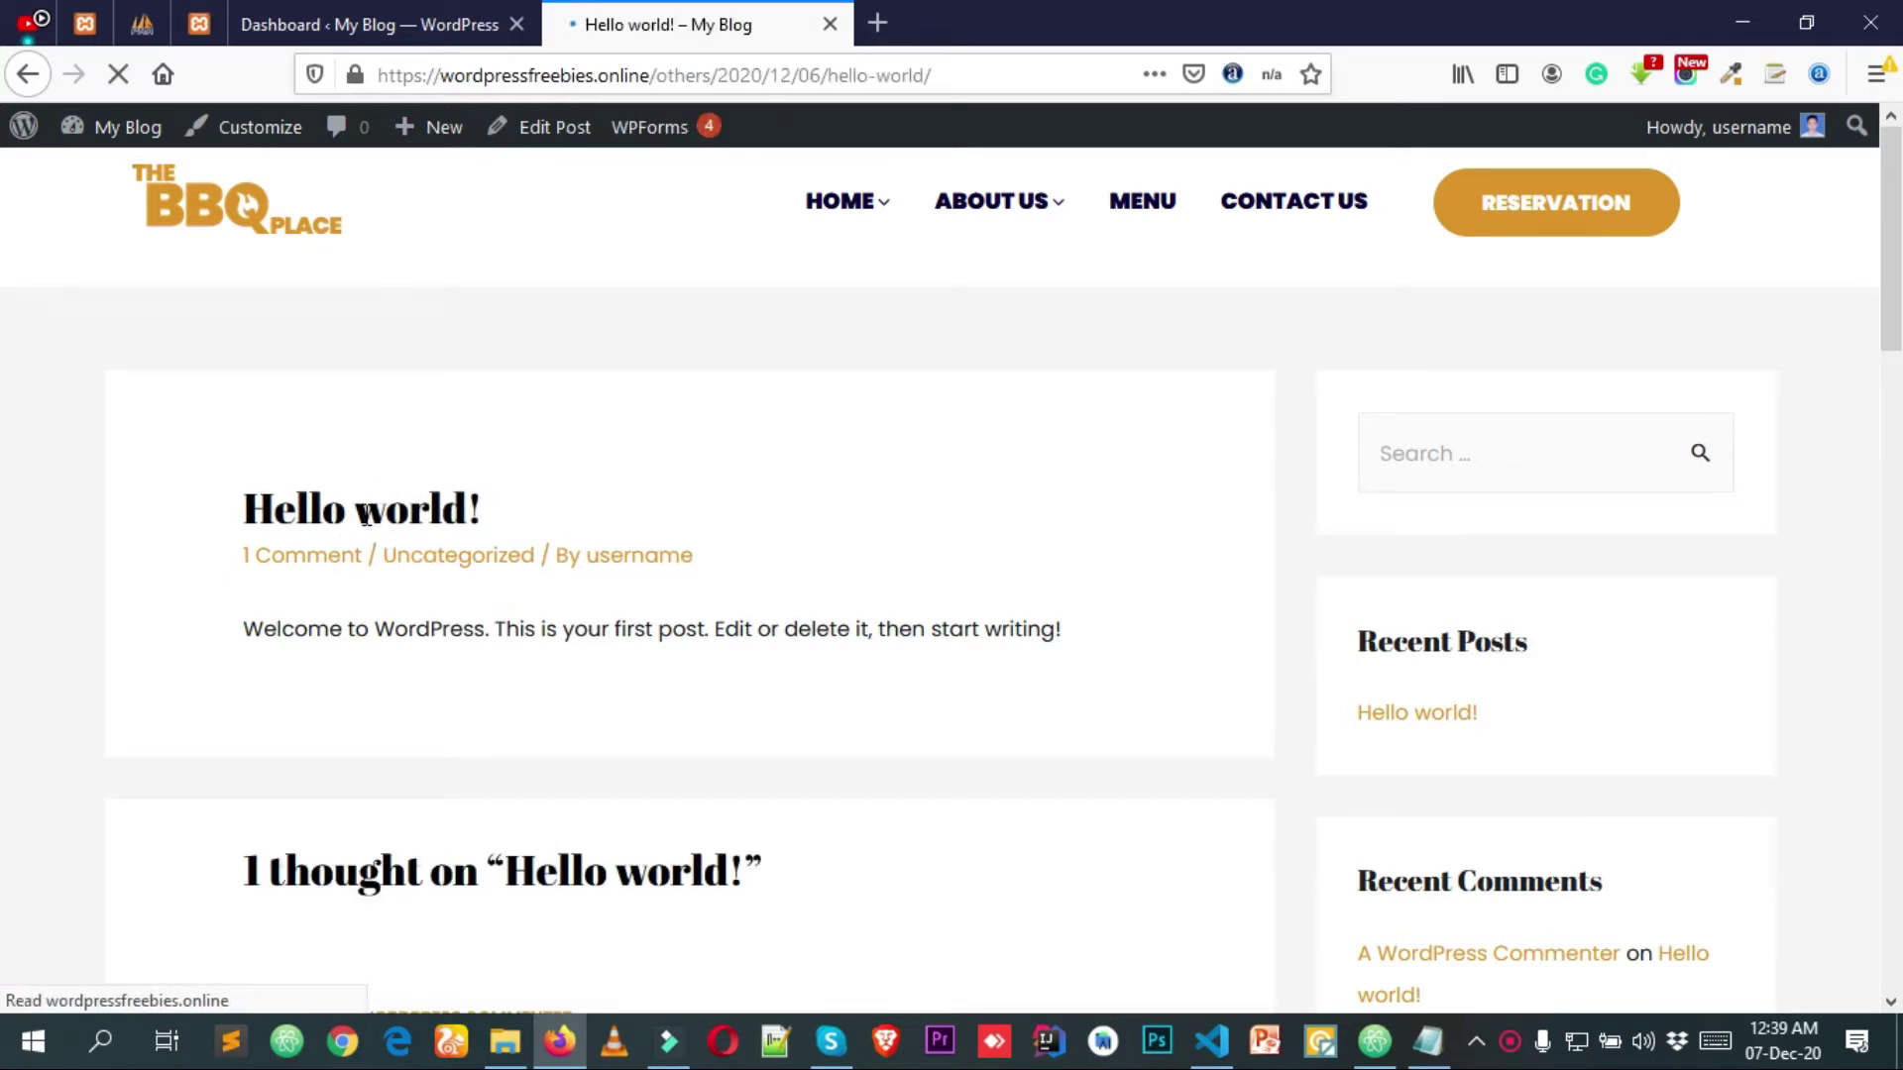
{"action": "scroll", "coordinate": [615, 555], "scroll_direction": "down", "scroll_amount": 2}
{"action": "scroll", "coordinate": [540, 340], "scroll_direction": "up", "scroll_amount": 3}
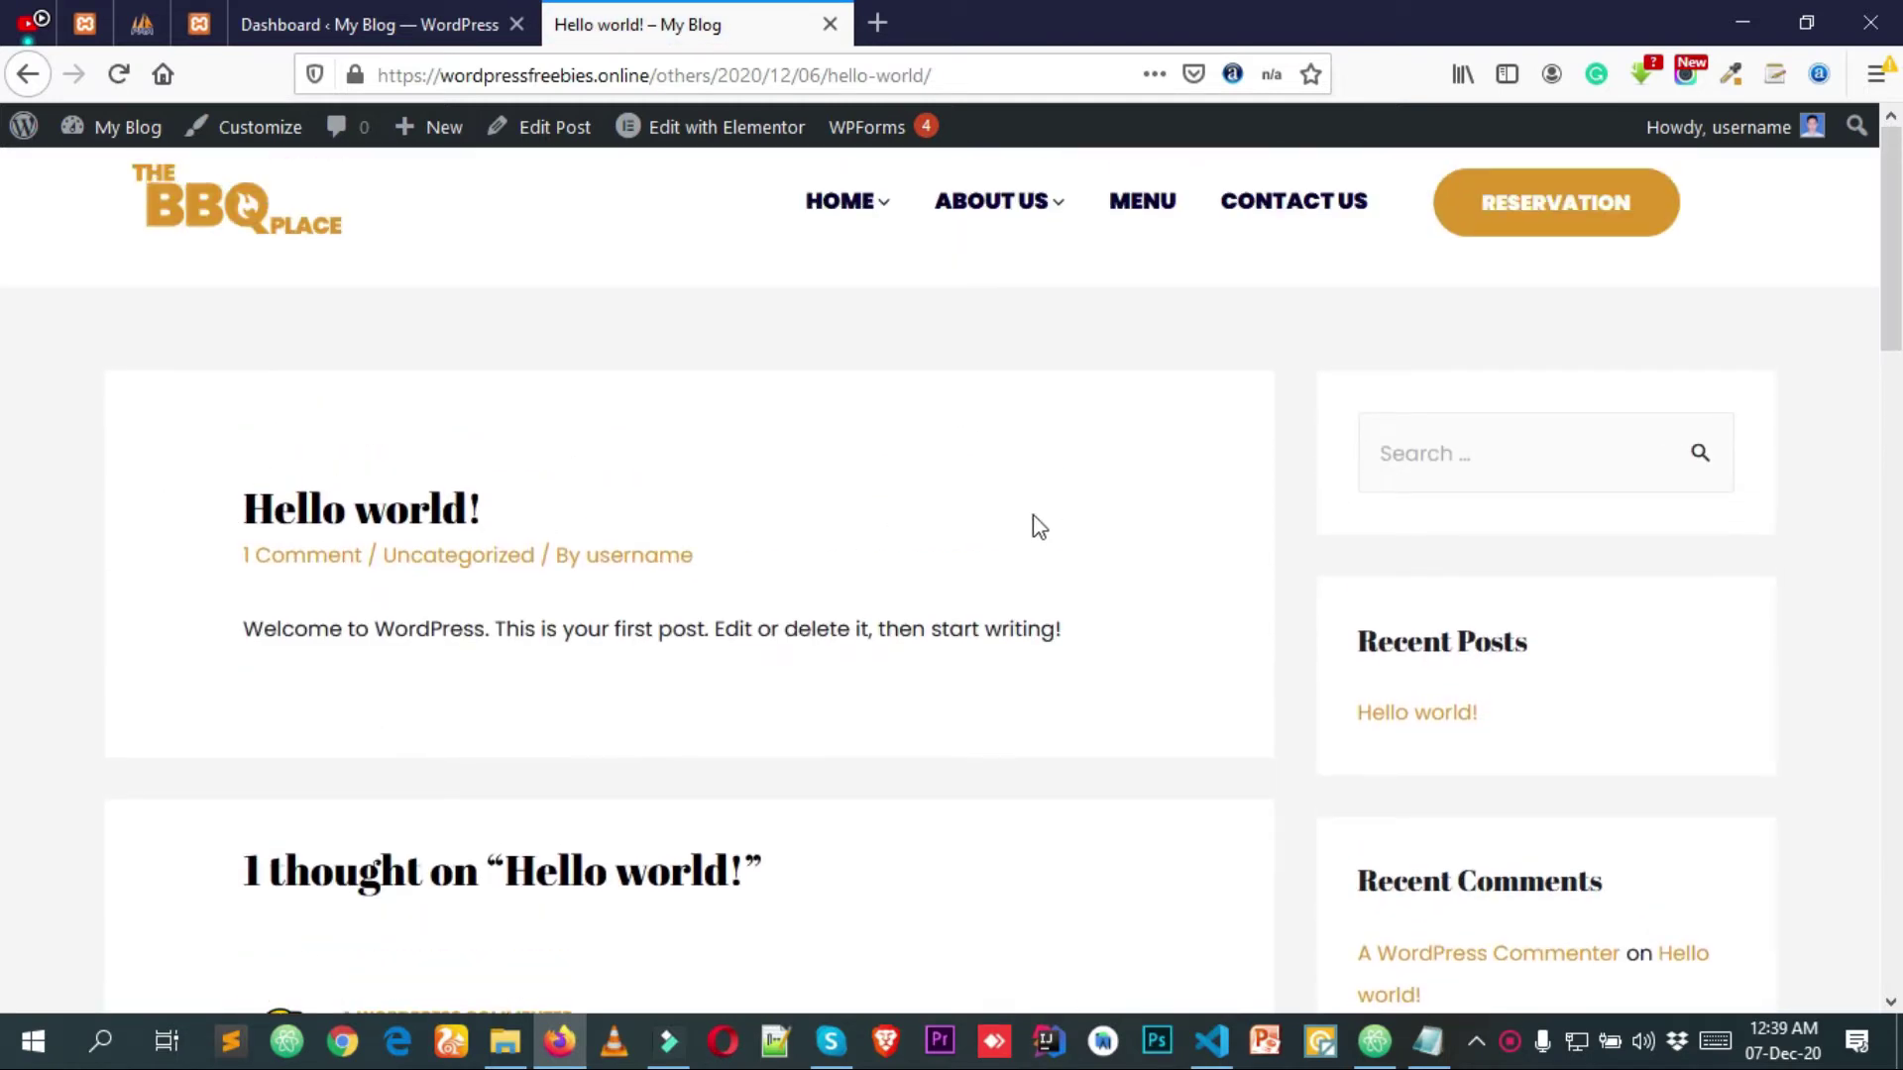
{"action": "scroll", "coordinate": [1149, 500], "scroll_direction": "down", "scroll_amount": 7}
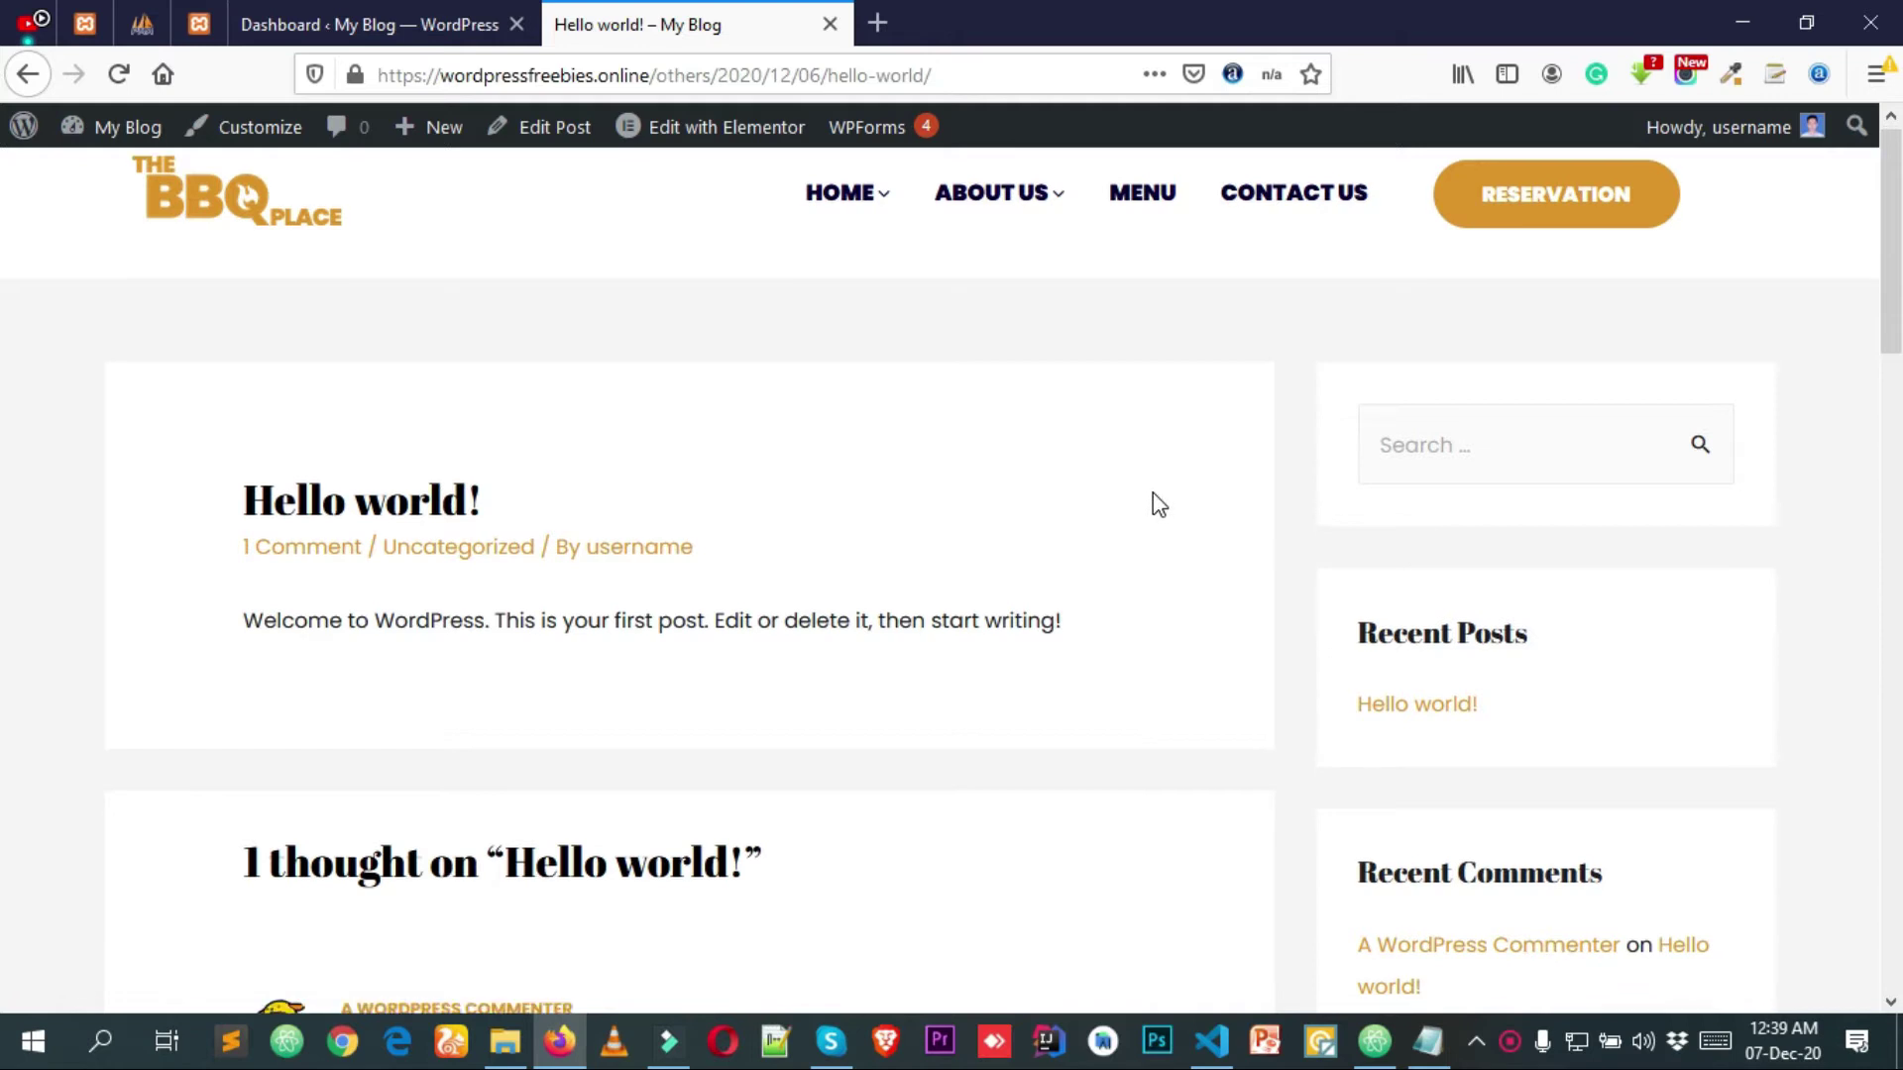
{"action": "scroll", "coordinate": [1133, 503], "scroll_direction": "up", "scroll_amount": 3}
{"action": "scroll", "coordinate": [892, 526], "scroll_direction": "down", "scroll_amount": 6}
{"action": "scroll", "coordinate": [531, 552], "scroll_direction": "up", "scroll_amount": 2}
{"action": "scroll", "coordinate": [466, 585], "scroll_direction": "up", "scroll_amount": 2}
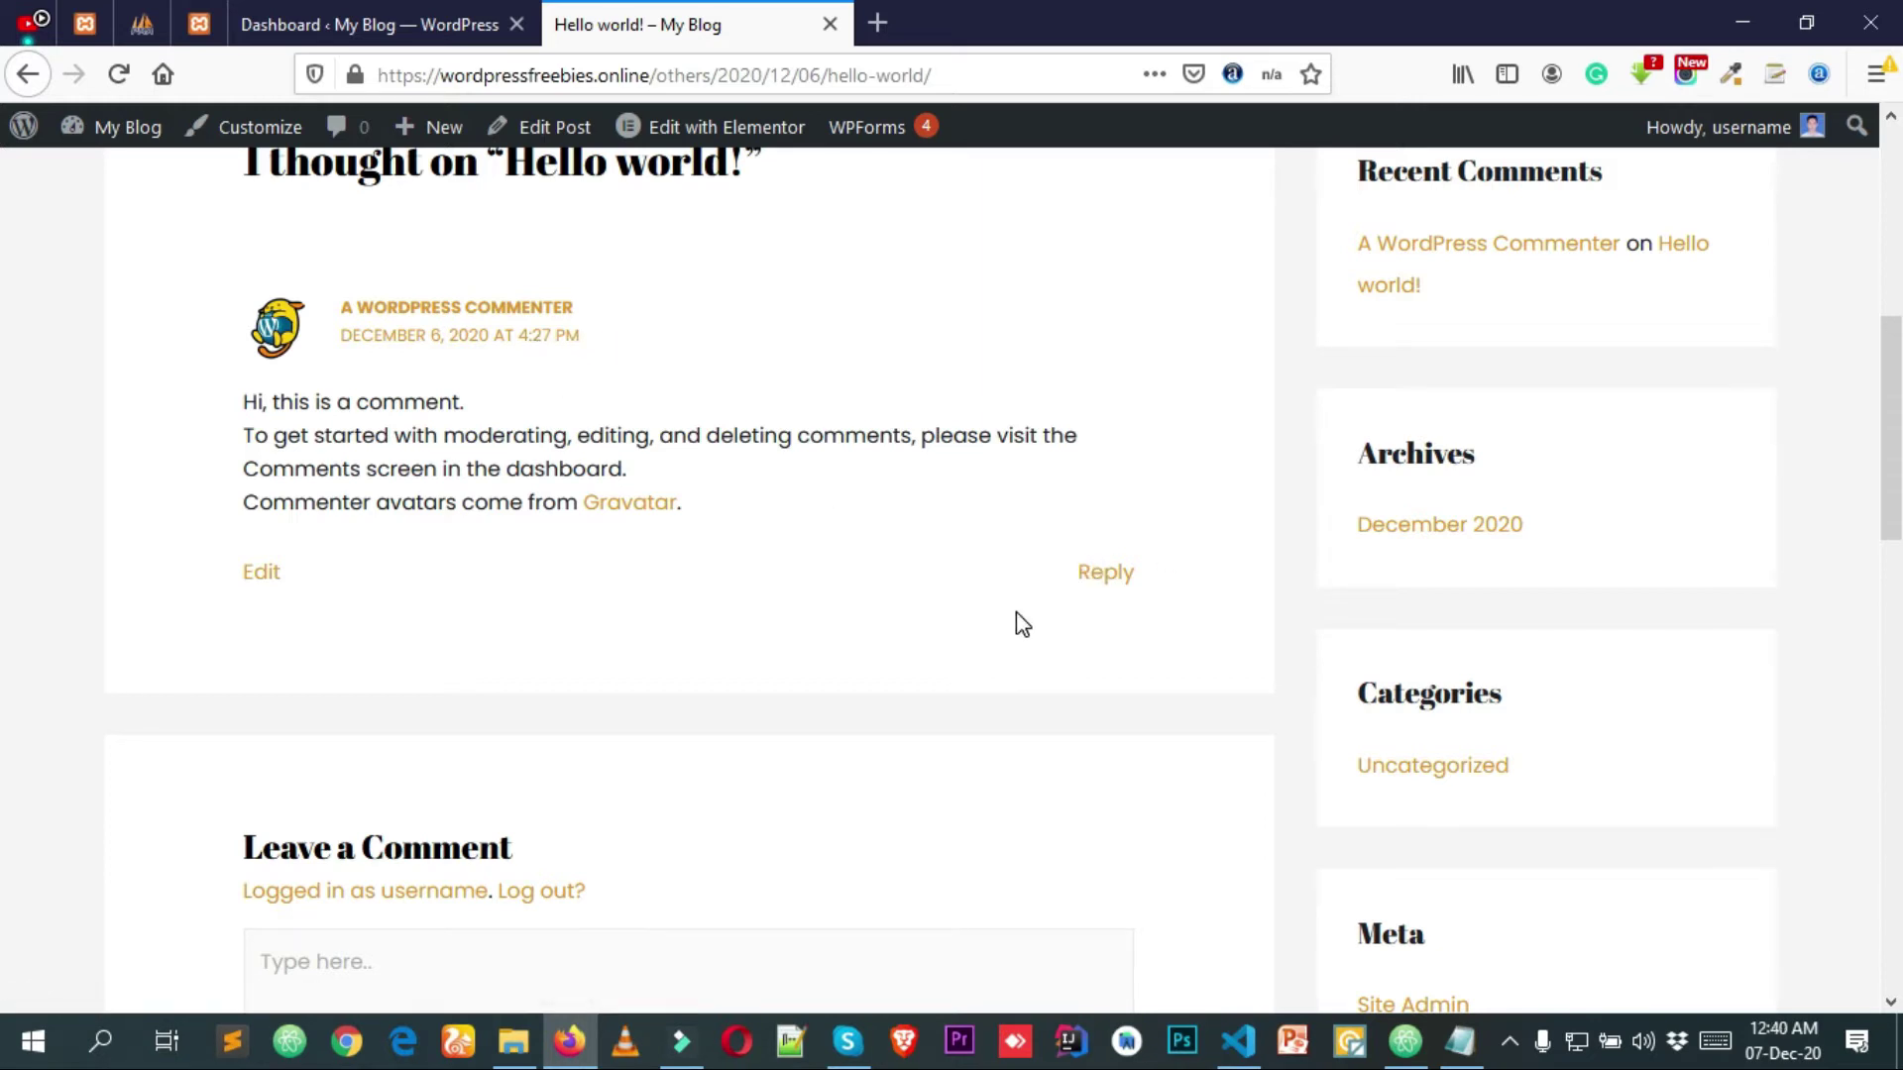
{"action": "scroll", "coordinate": [1019, 625], "scroll_direction": "up", "scroll_amount": 5}
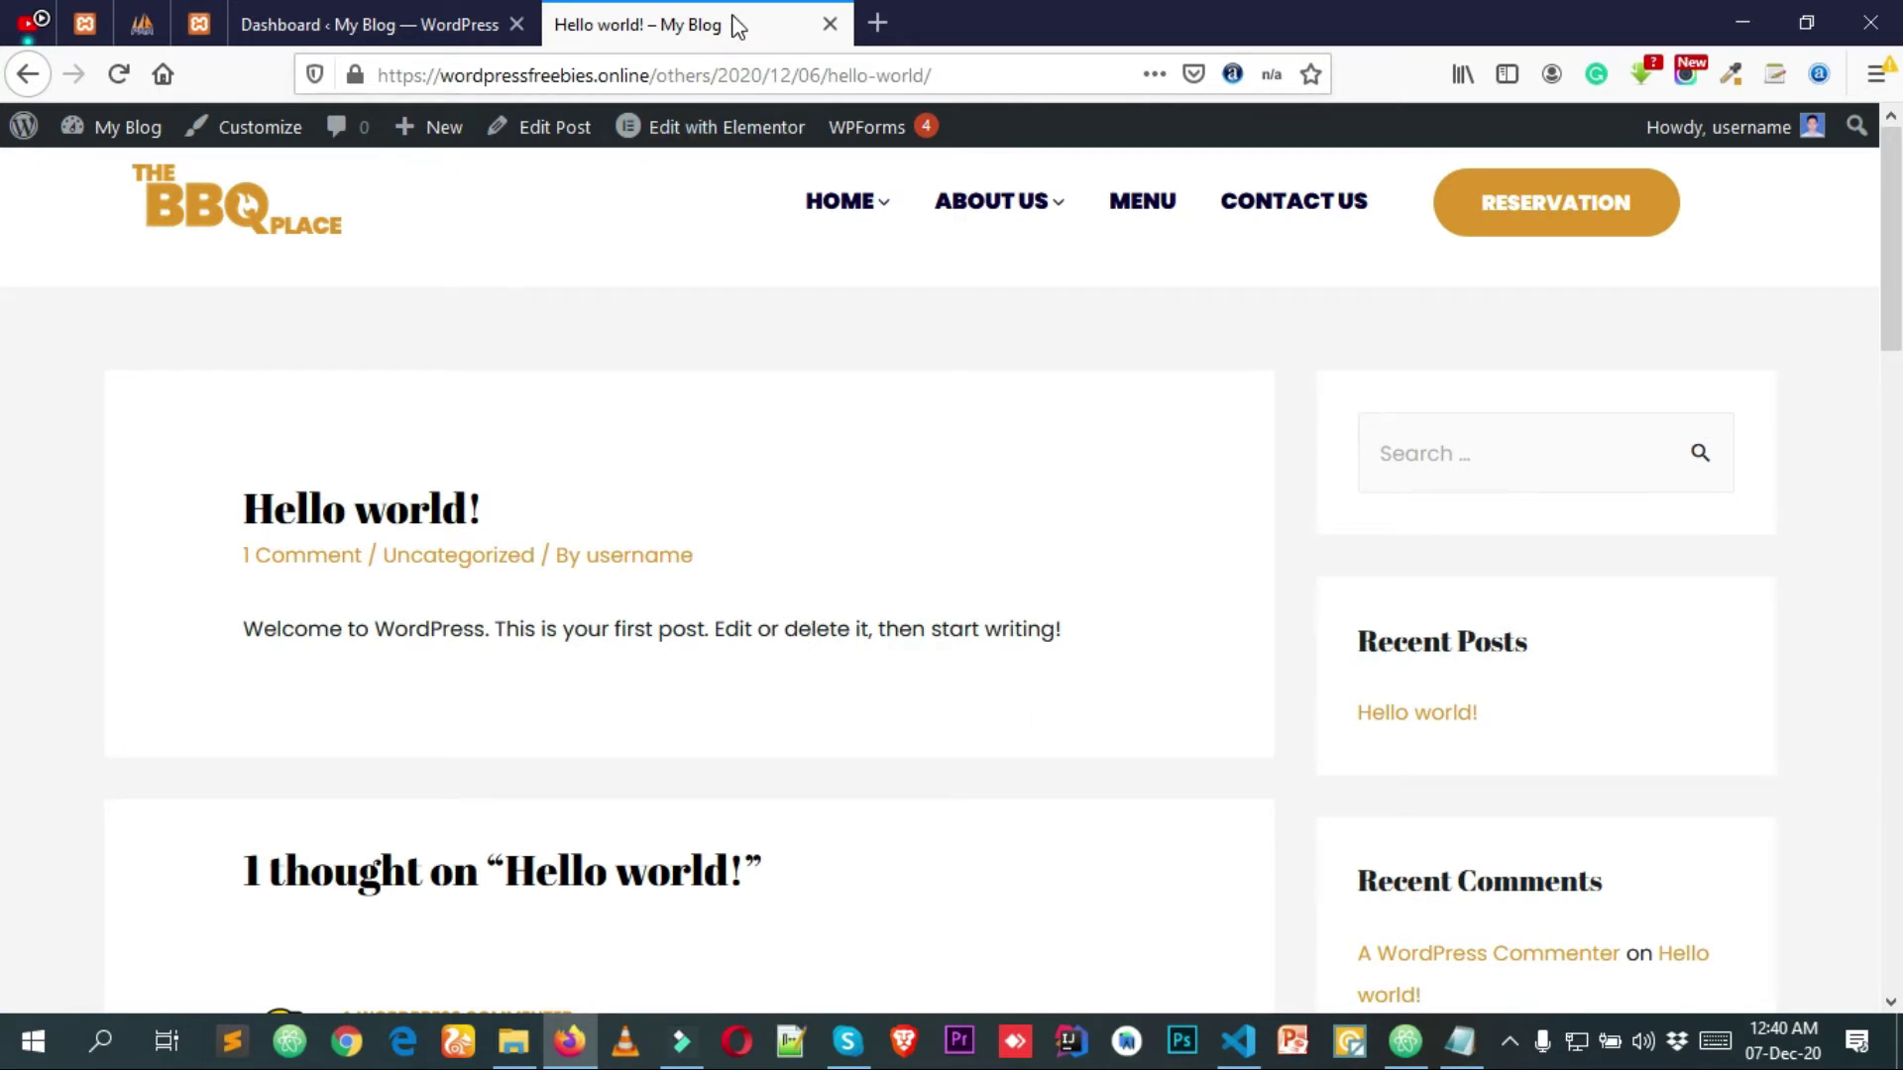
Go to the posts list in the WordPress dashboard and start a new post.
{"action": "left_click", "coordinate": [492, 14]}
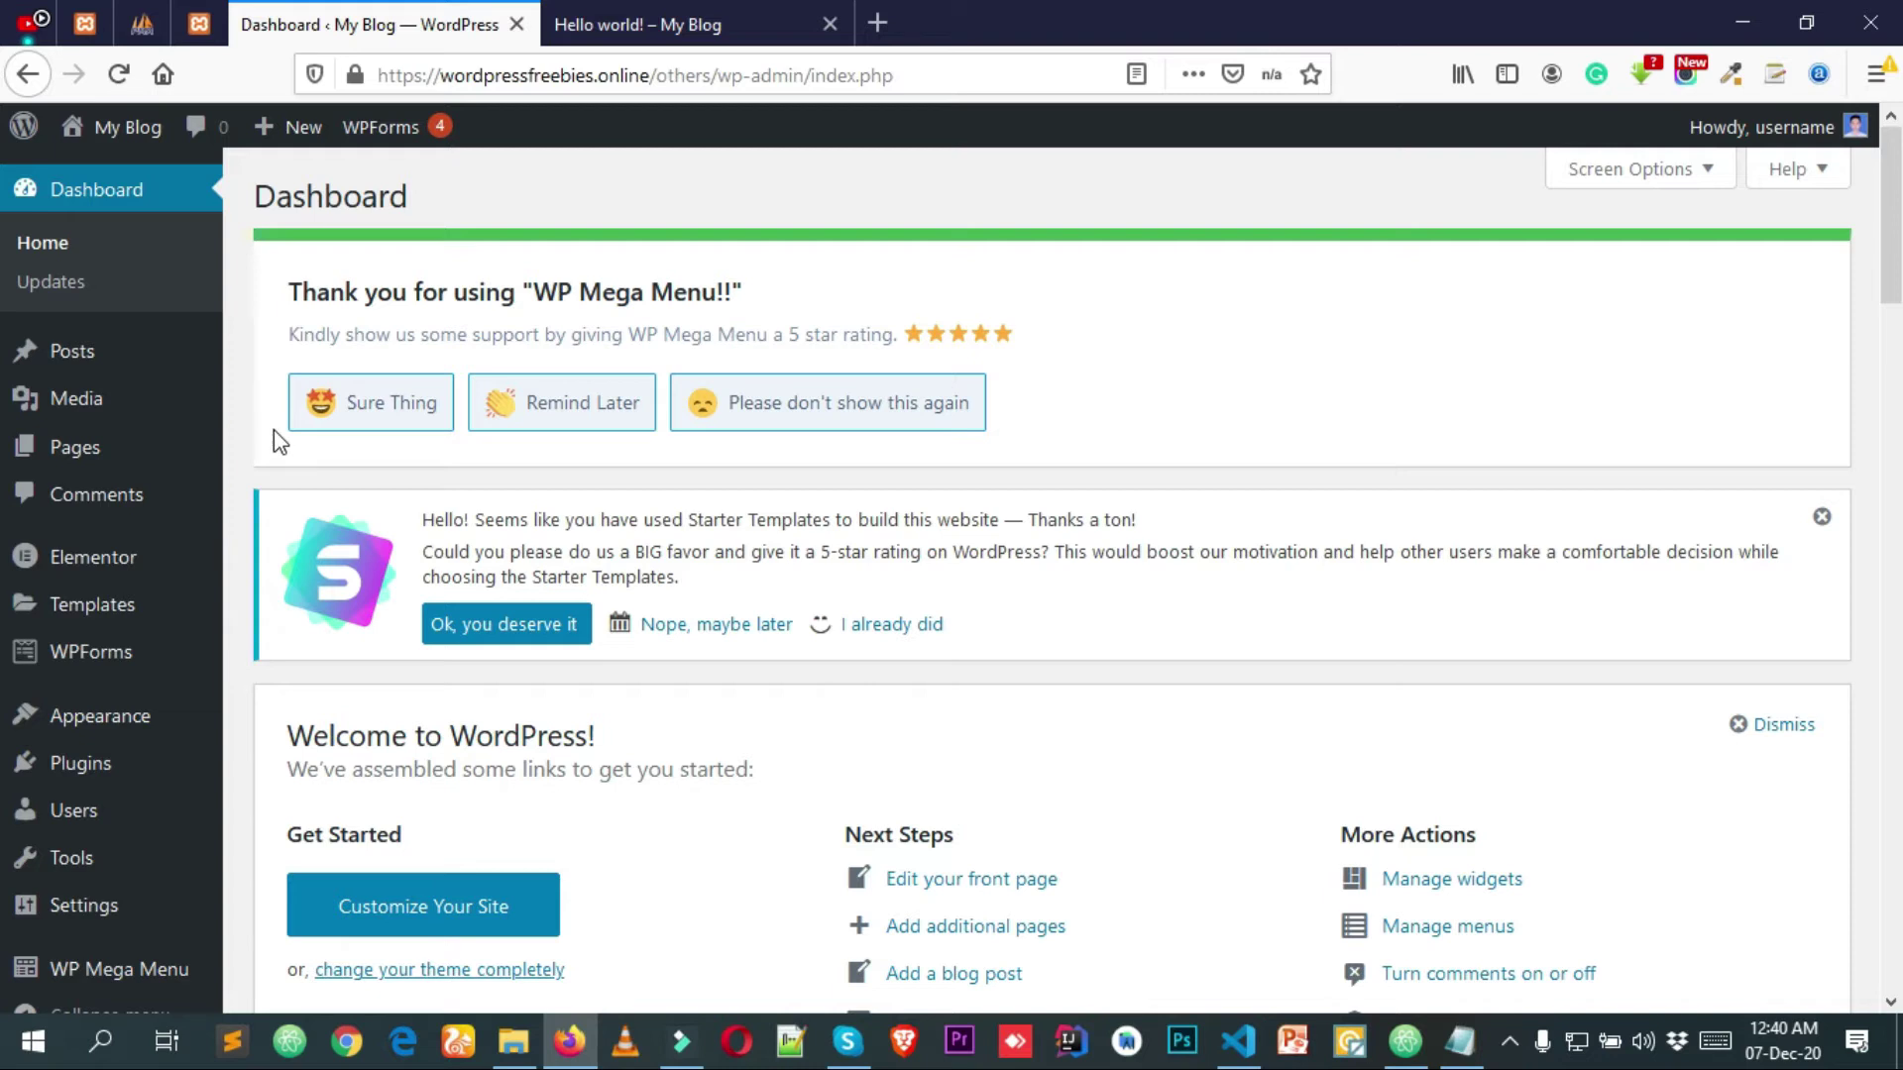
{"action": "left_click", "coordinate": [93, 363]}
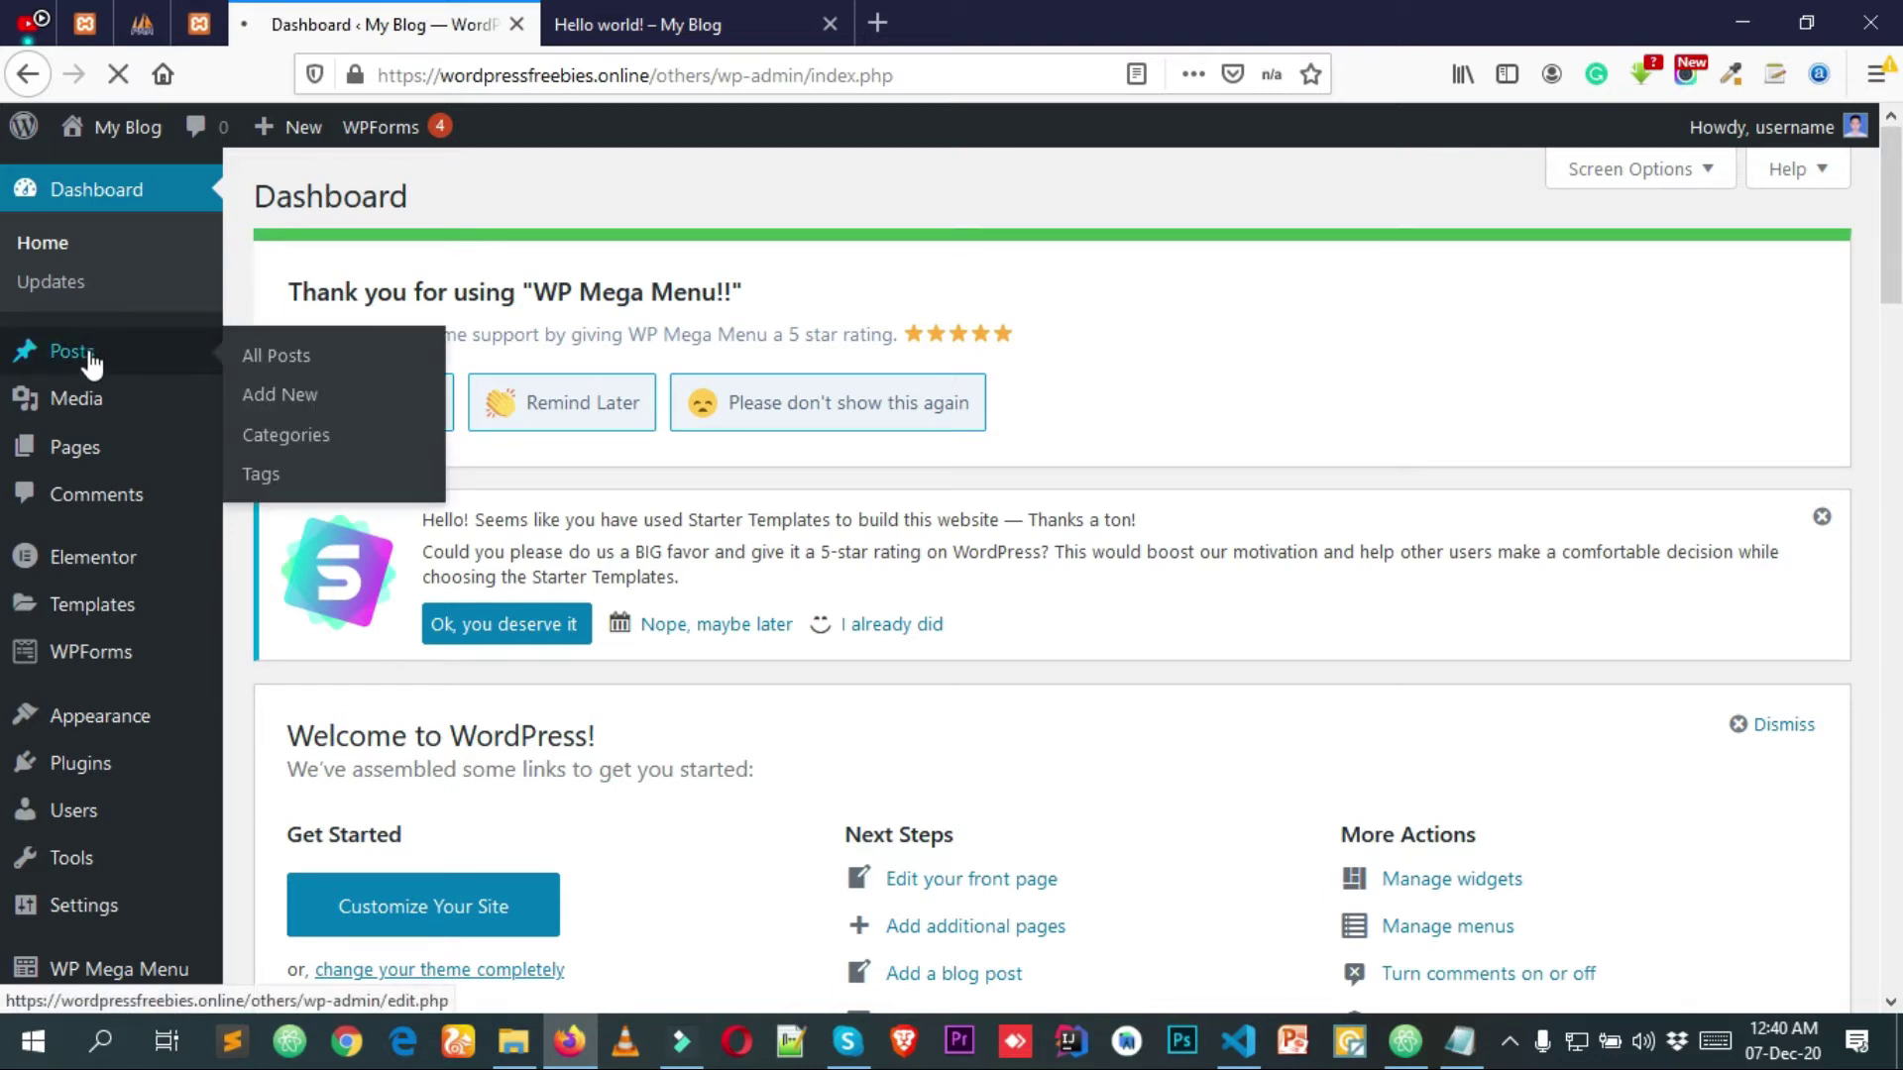
{"action": "scroll", "coordinate": [393, 528], "scroll_direction": "down", "scroll_amount": 1}
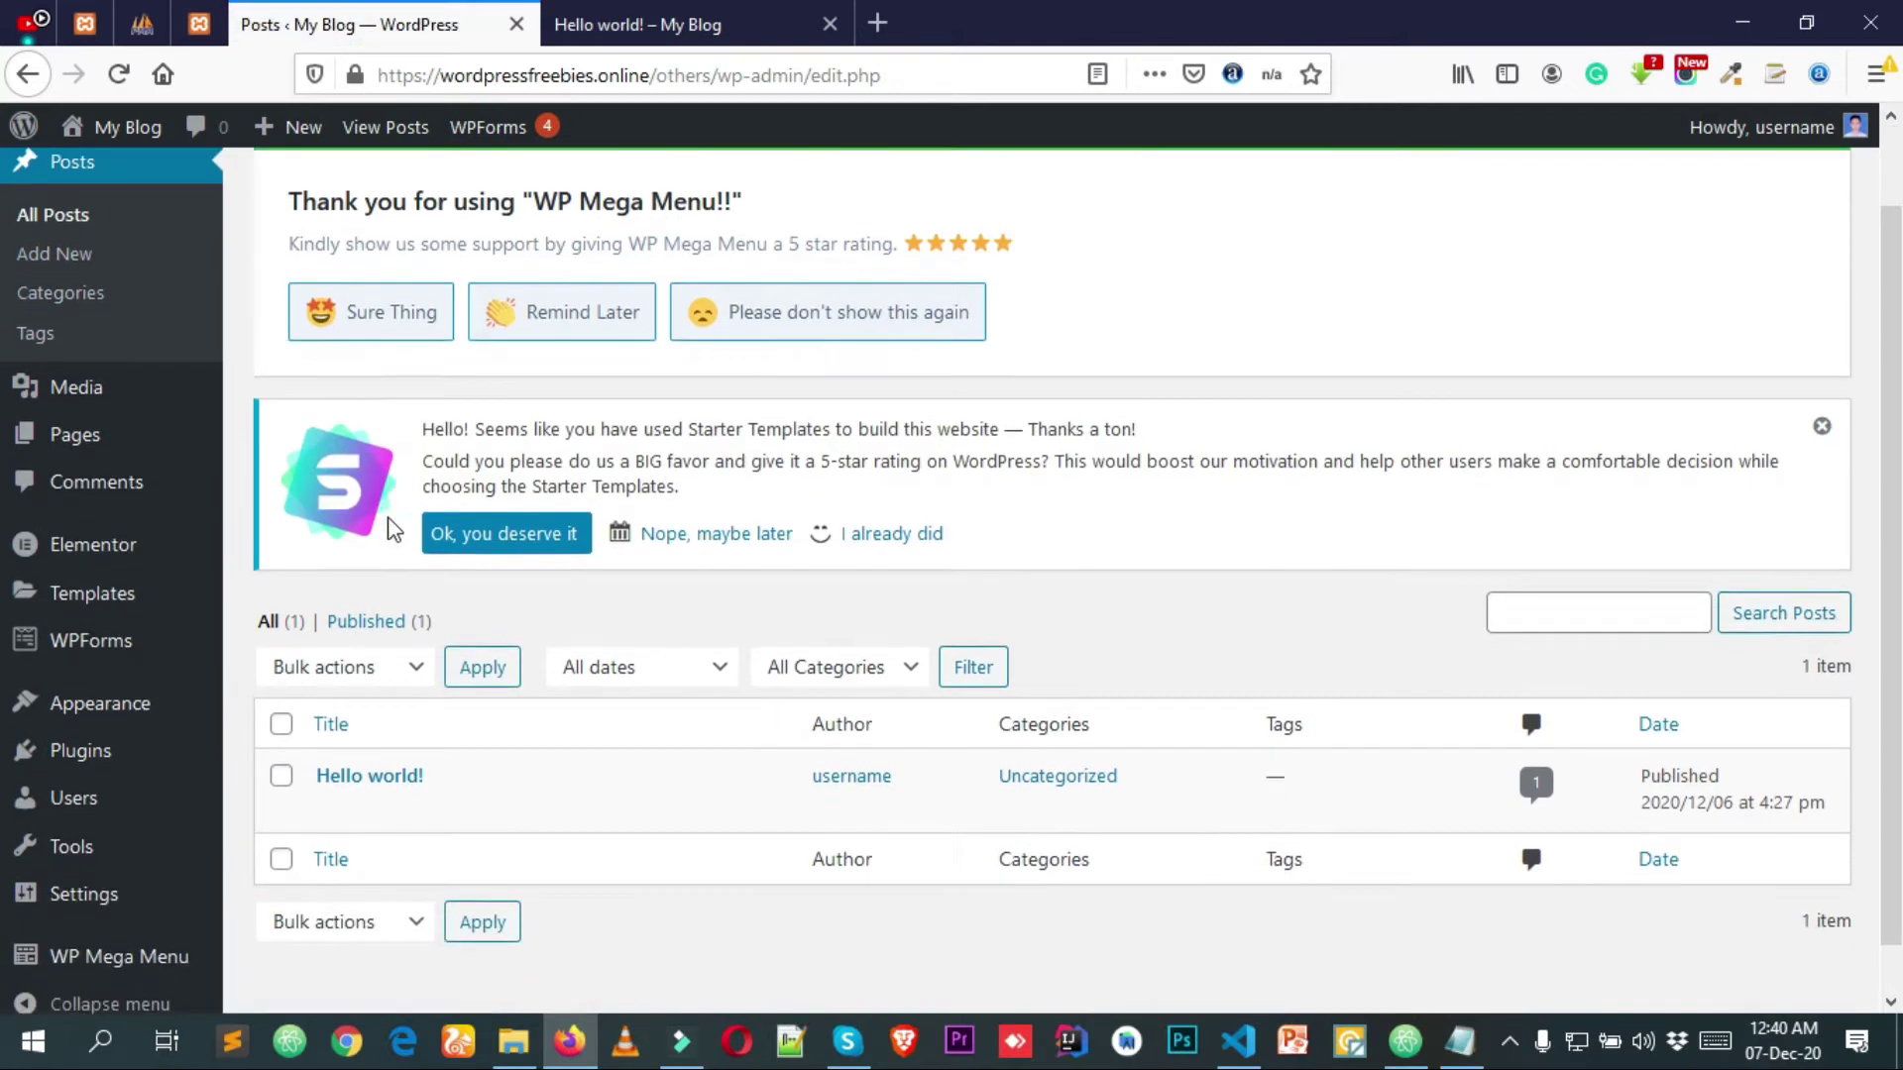
{"action": "scroll", "coordinate": [393, 528], "scroll_direction": "down", "scroll_amount": 1}
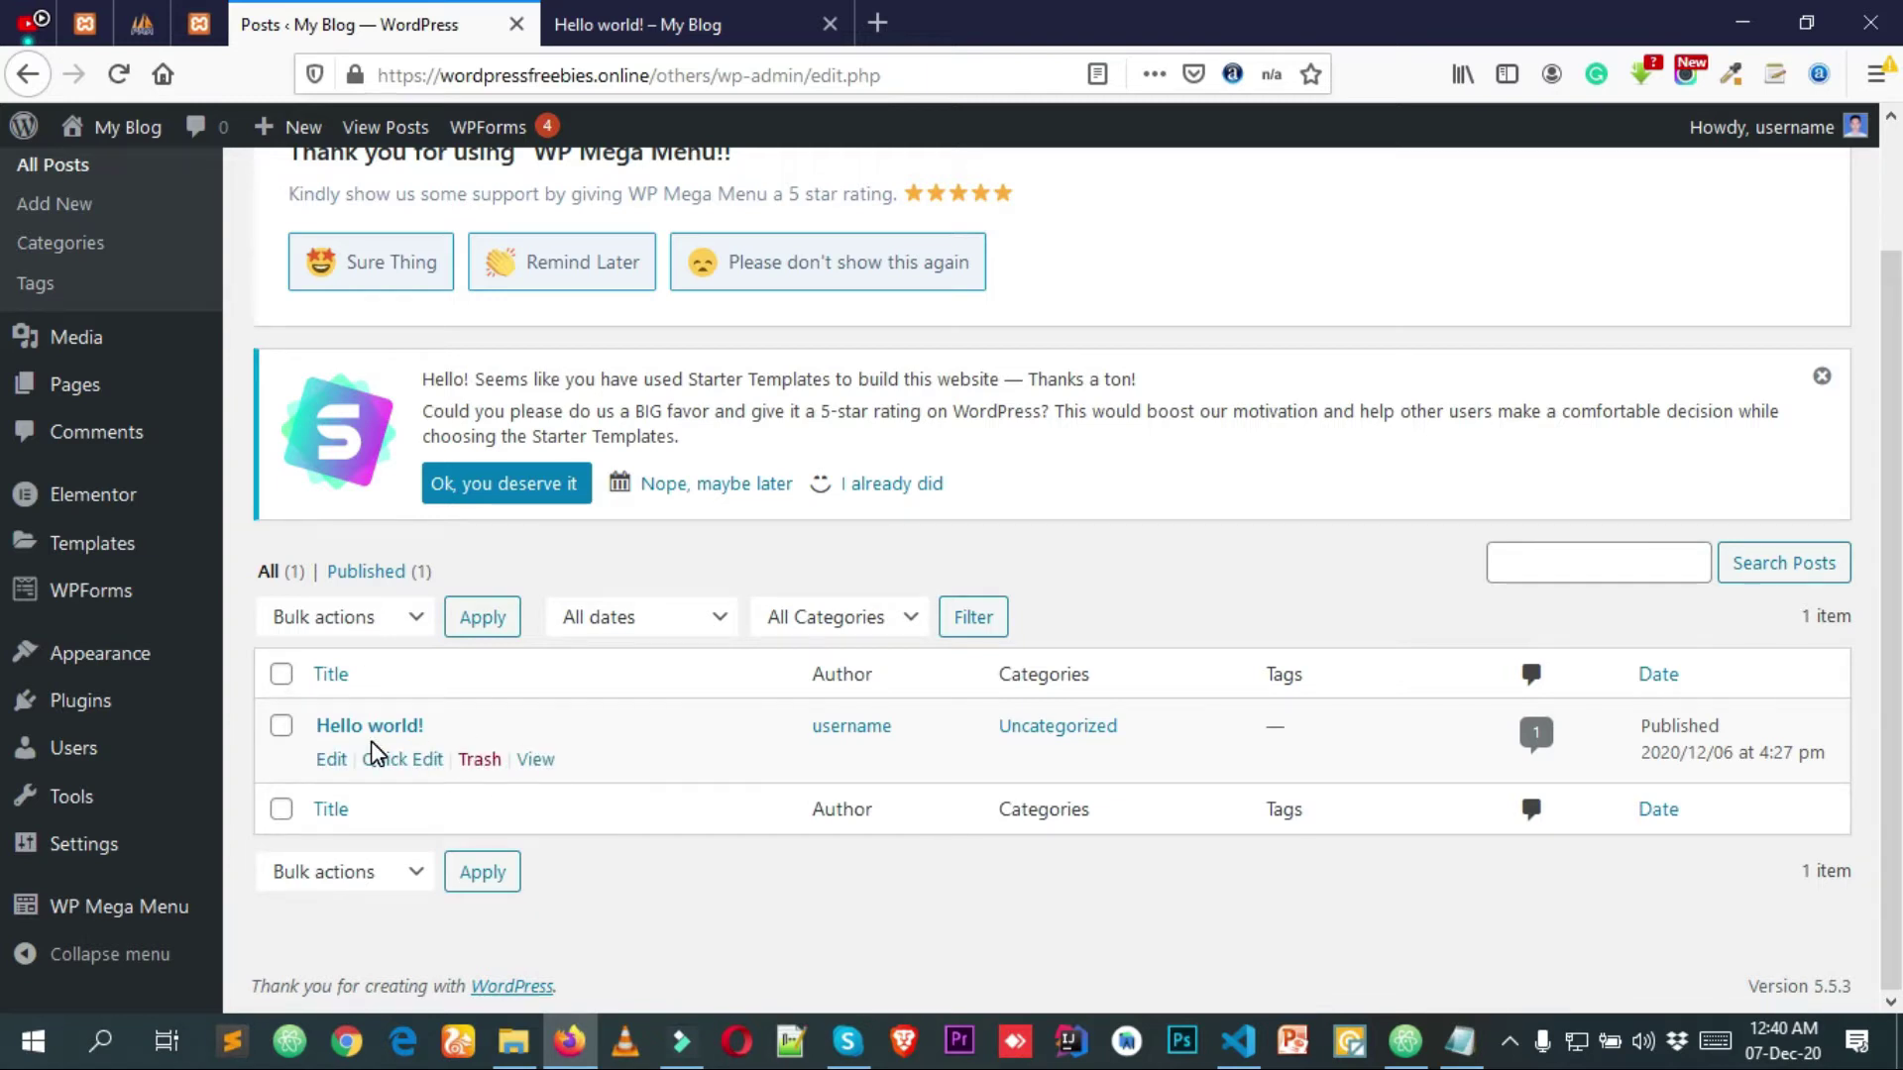
{"action": "scroll", "coordinate": [374, 756], "scroll_direction": "up", "scroll_amount": 3}
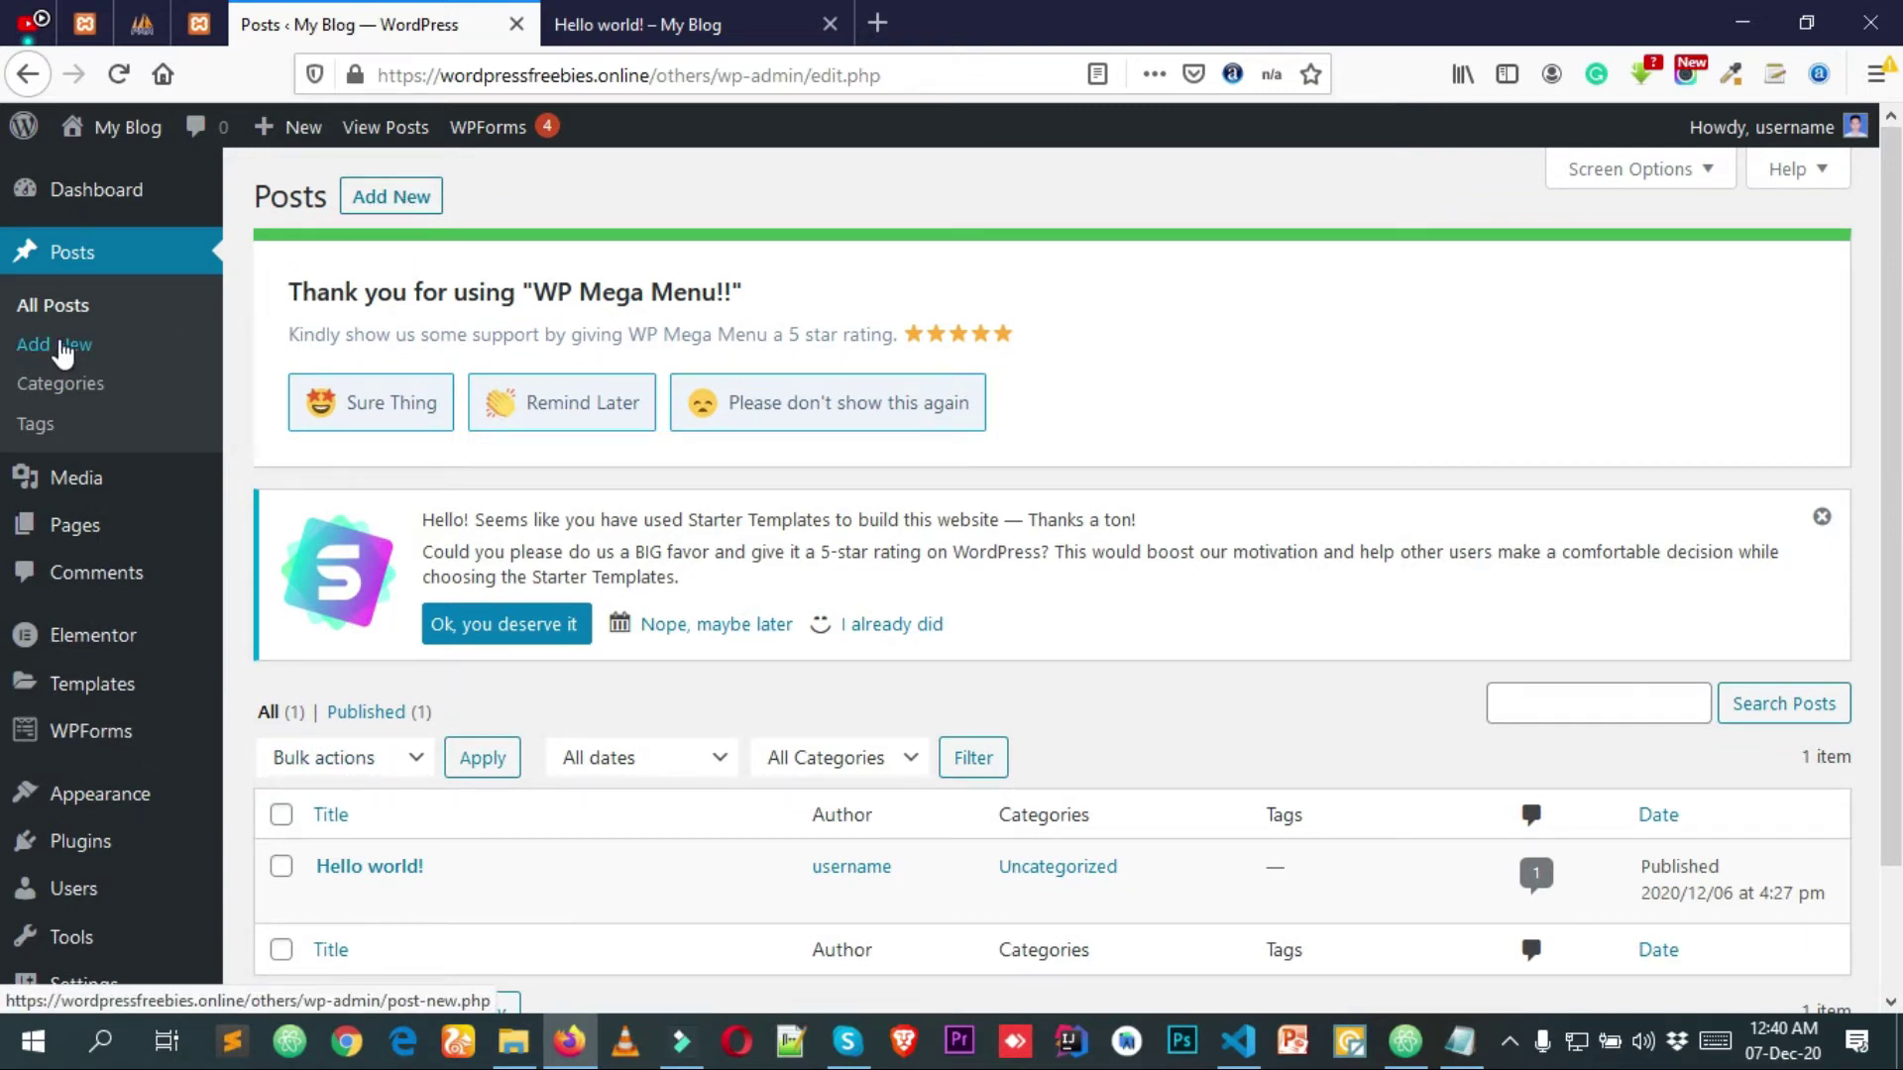
{"action": "left_click", "coordinate": [61, 349]}
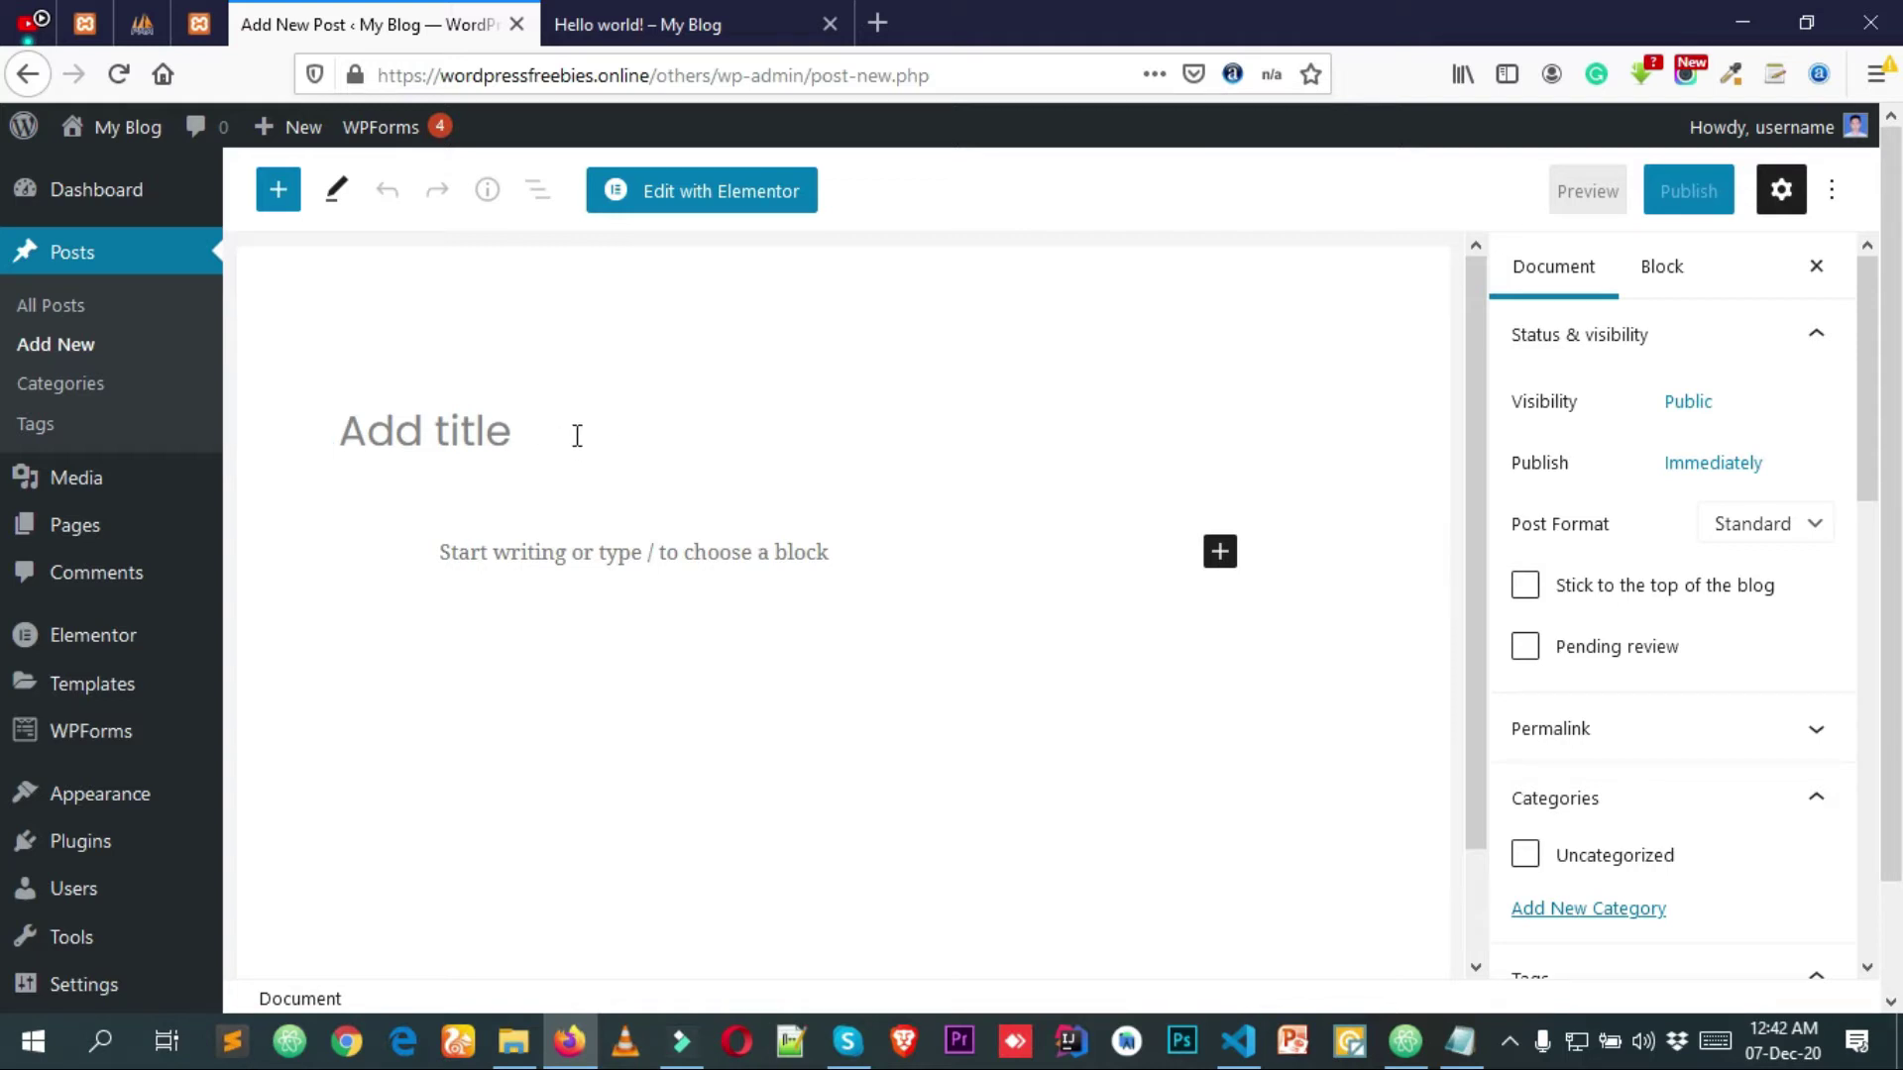
Enter the post title "The First Wordpress Post Title For Learing".
{"action": "type", "text": "The "}
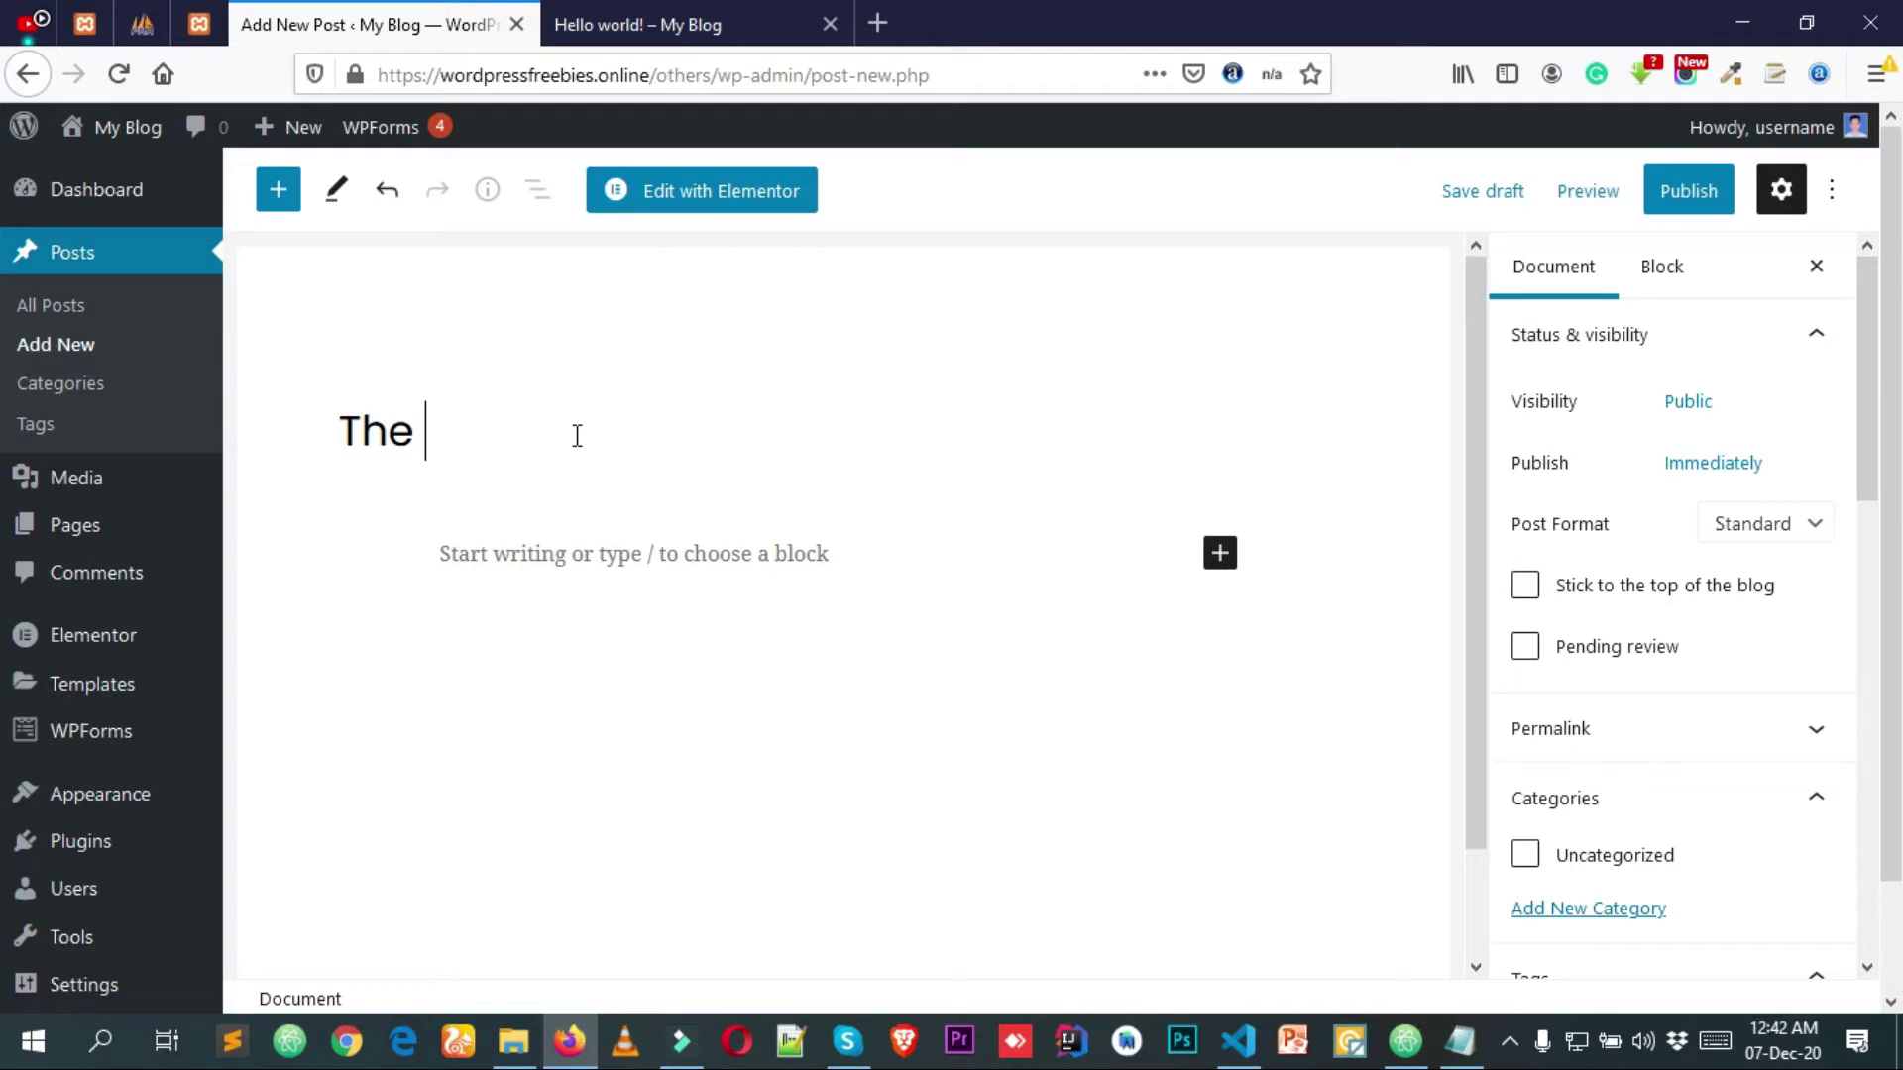
{"action": "type", "text": "First Wo"}
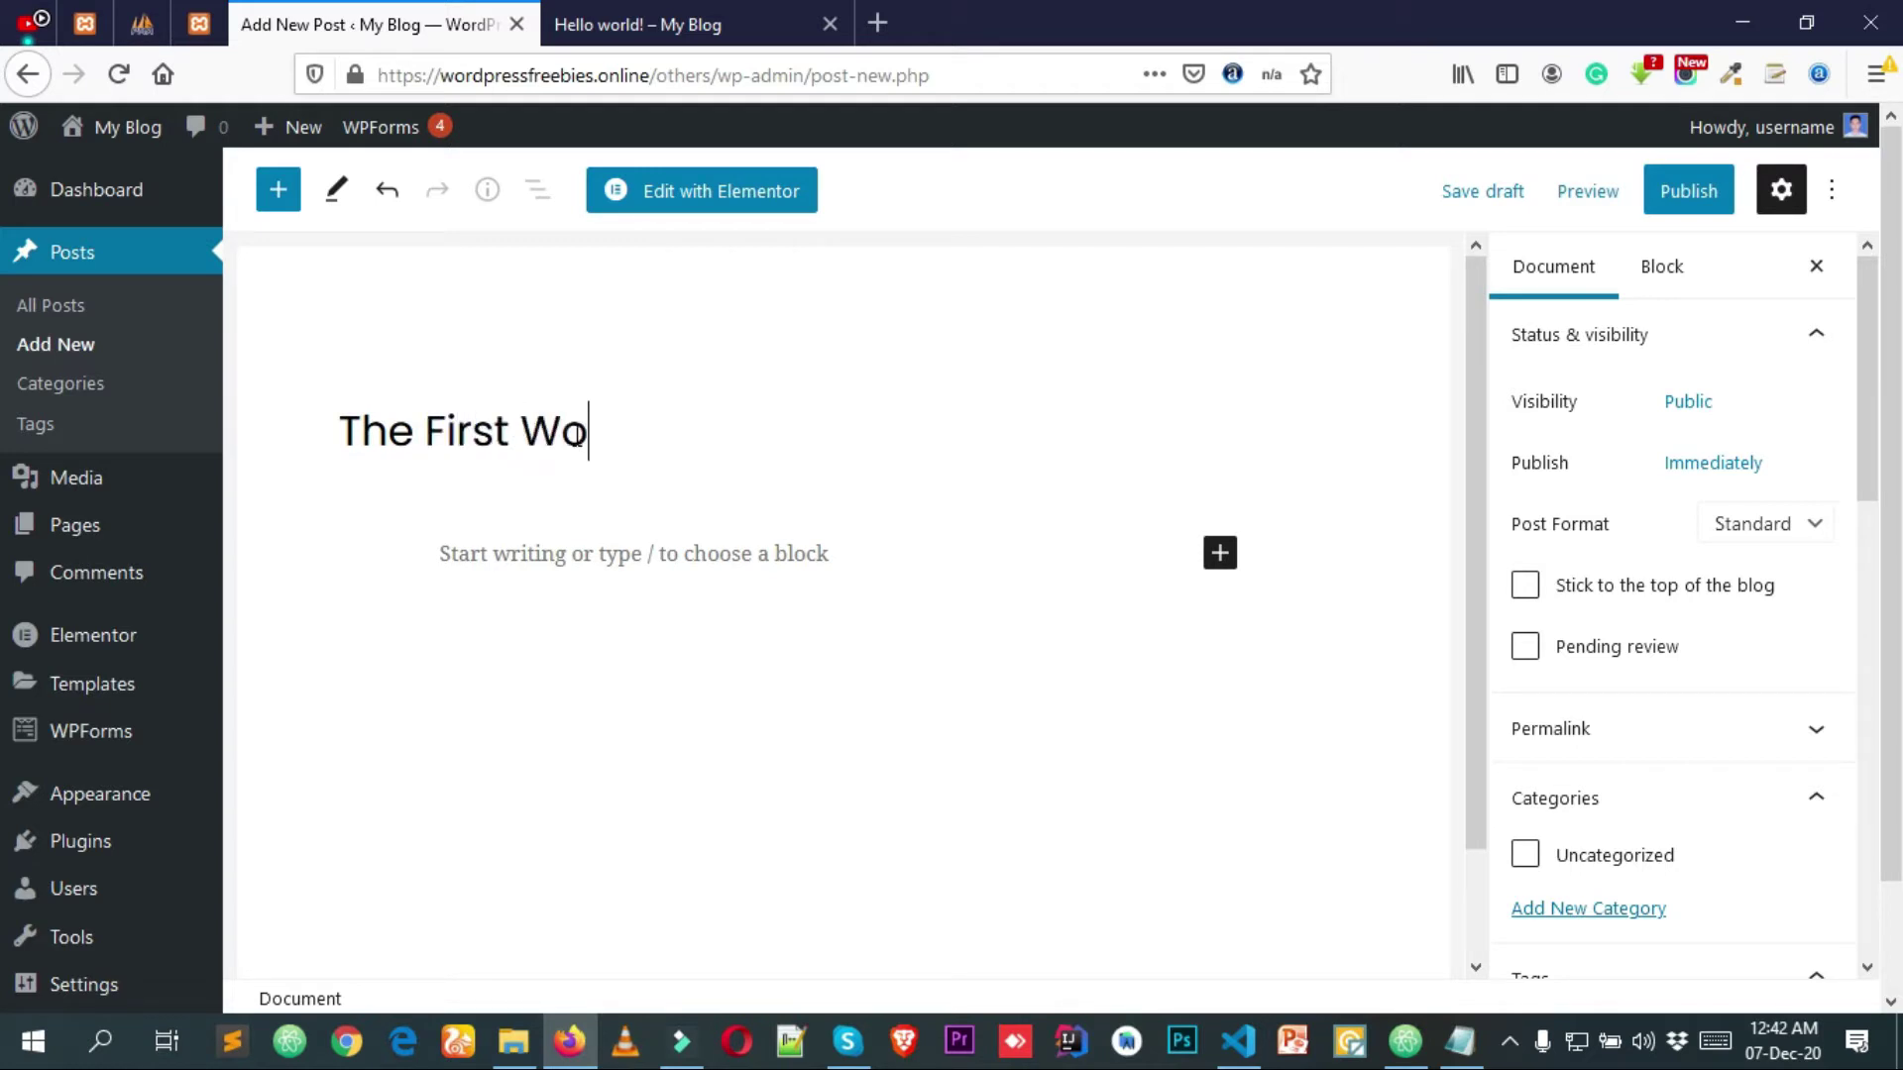
{"action": "type", "text": "rdpress Post Title FOr"}
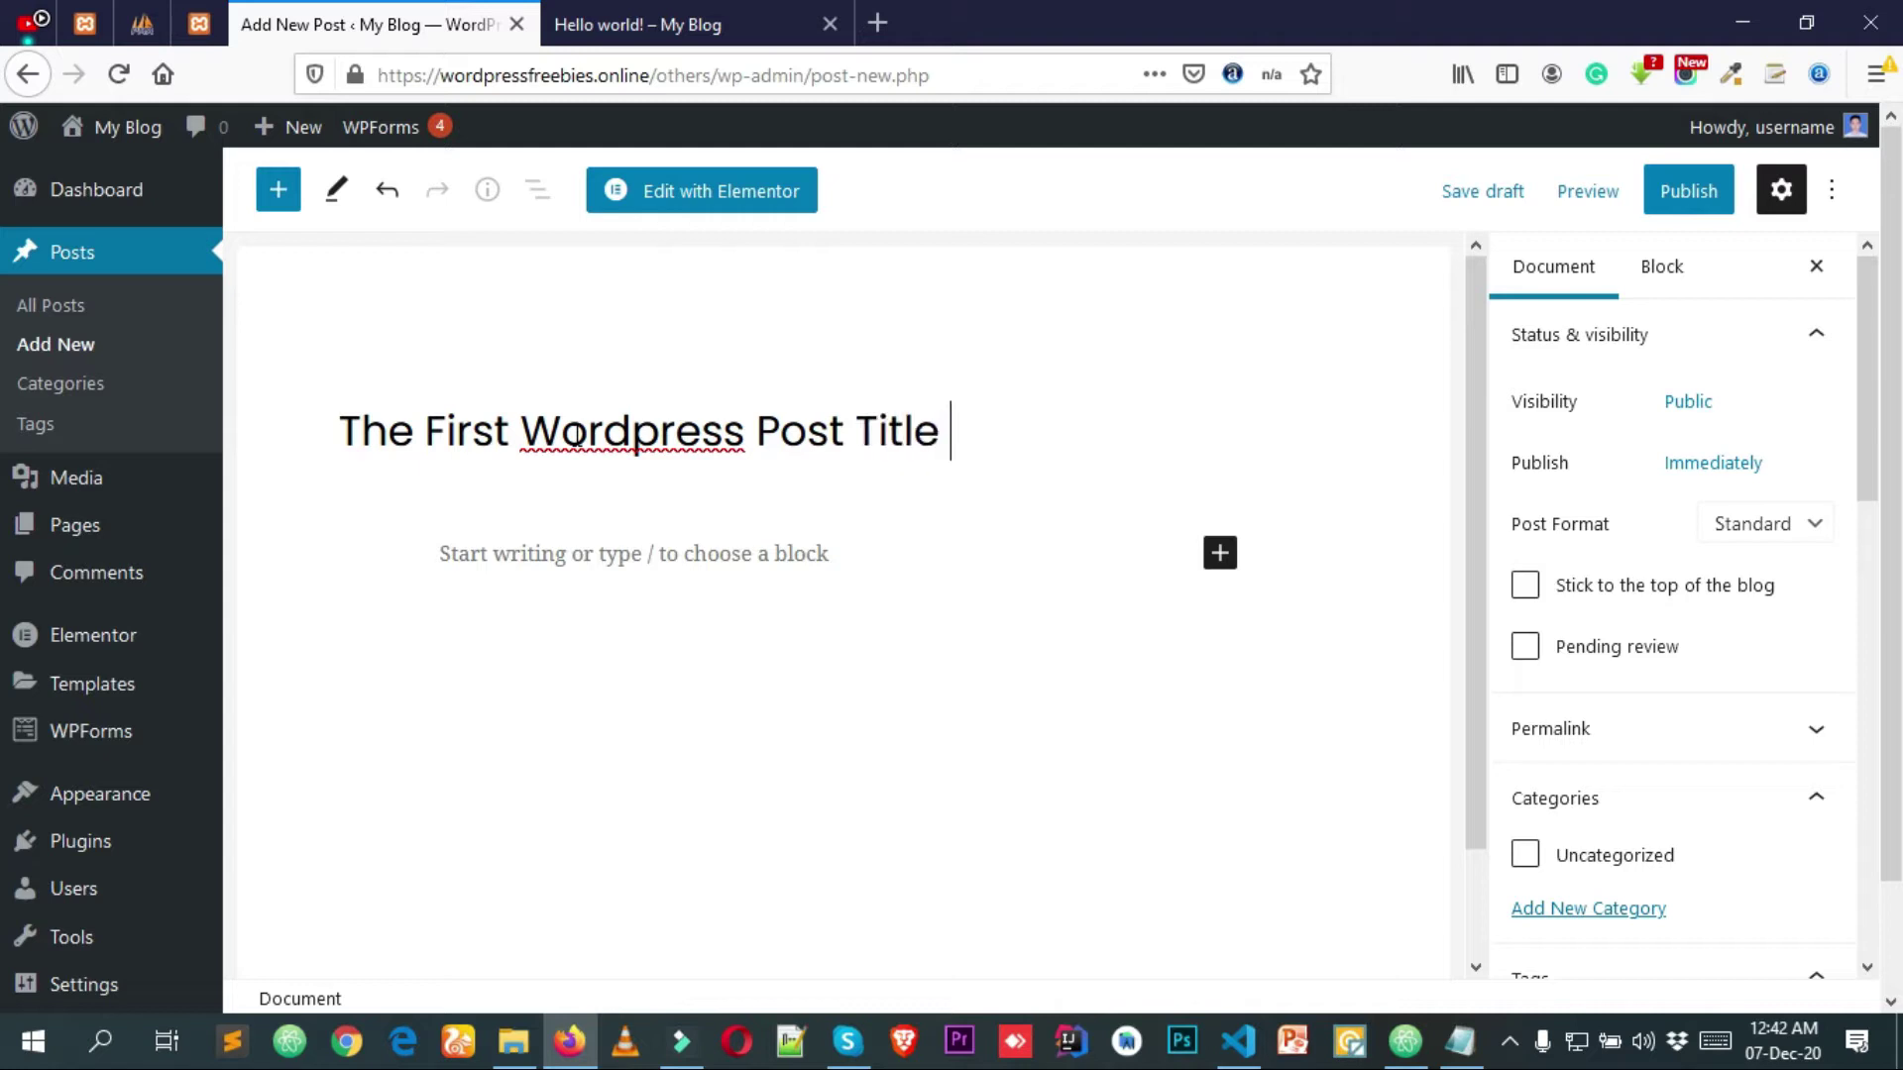
{"action": "key", "text": "BackSpace"}
{"action": "key", "text": "BackSpace"}
{"action": "type", "text": "or Learing"}
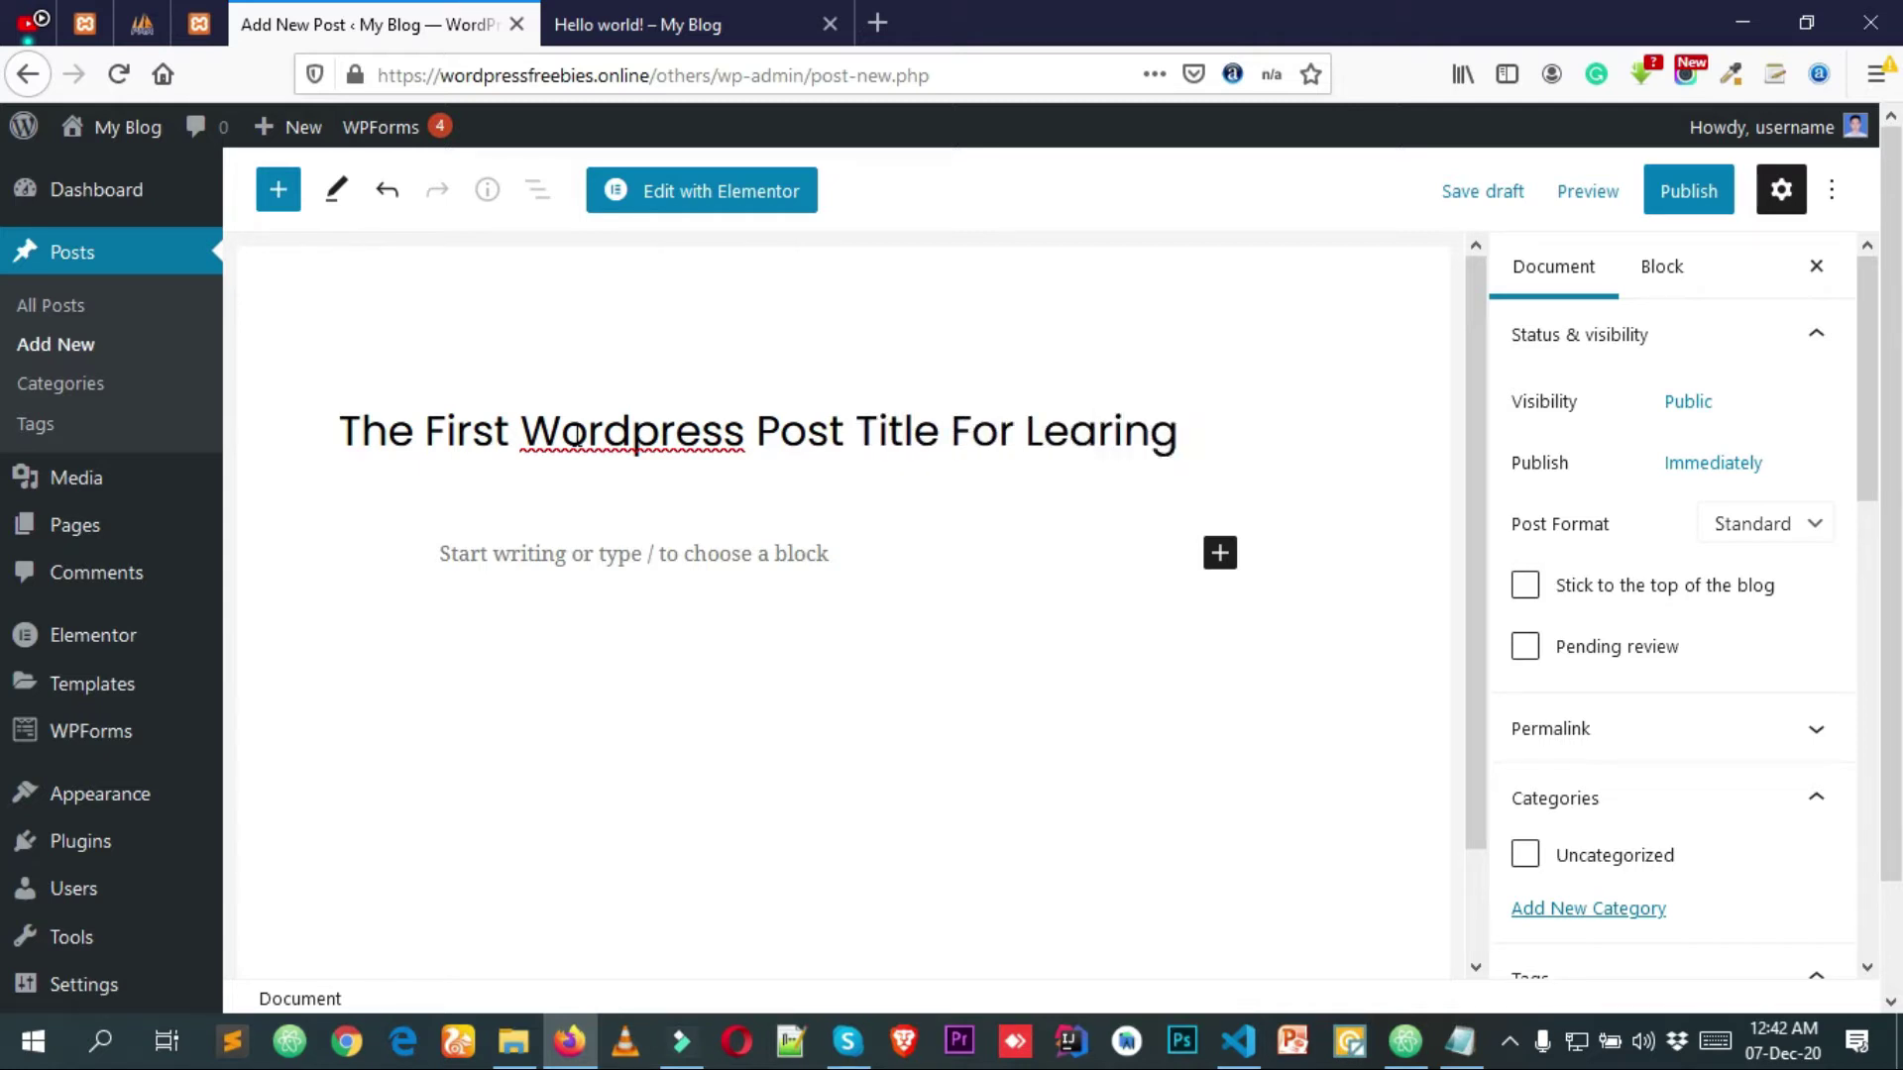
Correct the misspelled last word of the post title to "Learning".
{"action": "left_click_drag", "start_coordinate": [1233, 437], "coordinate": [369, 408]}
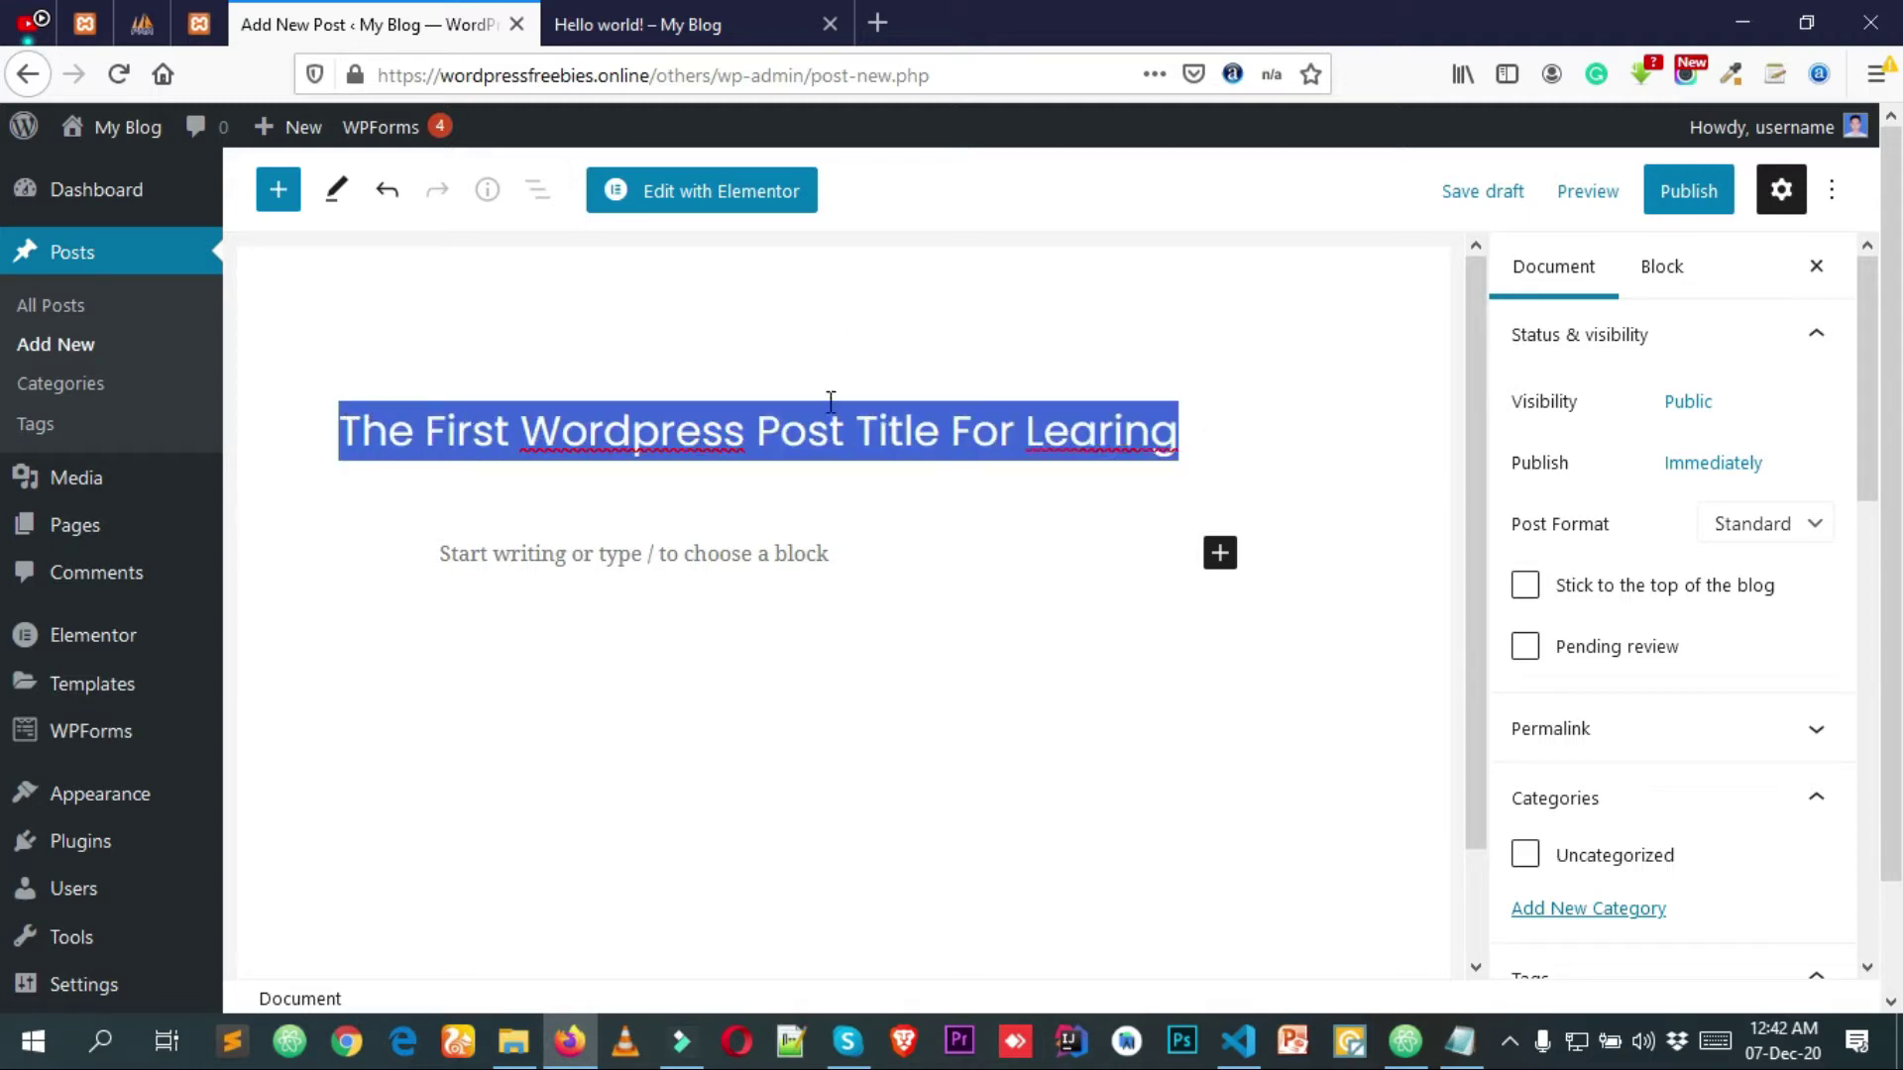
{"action": "left_click", "coordinate": [867, 432]}
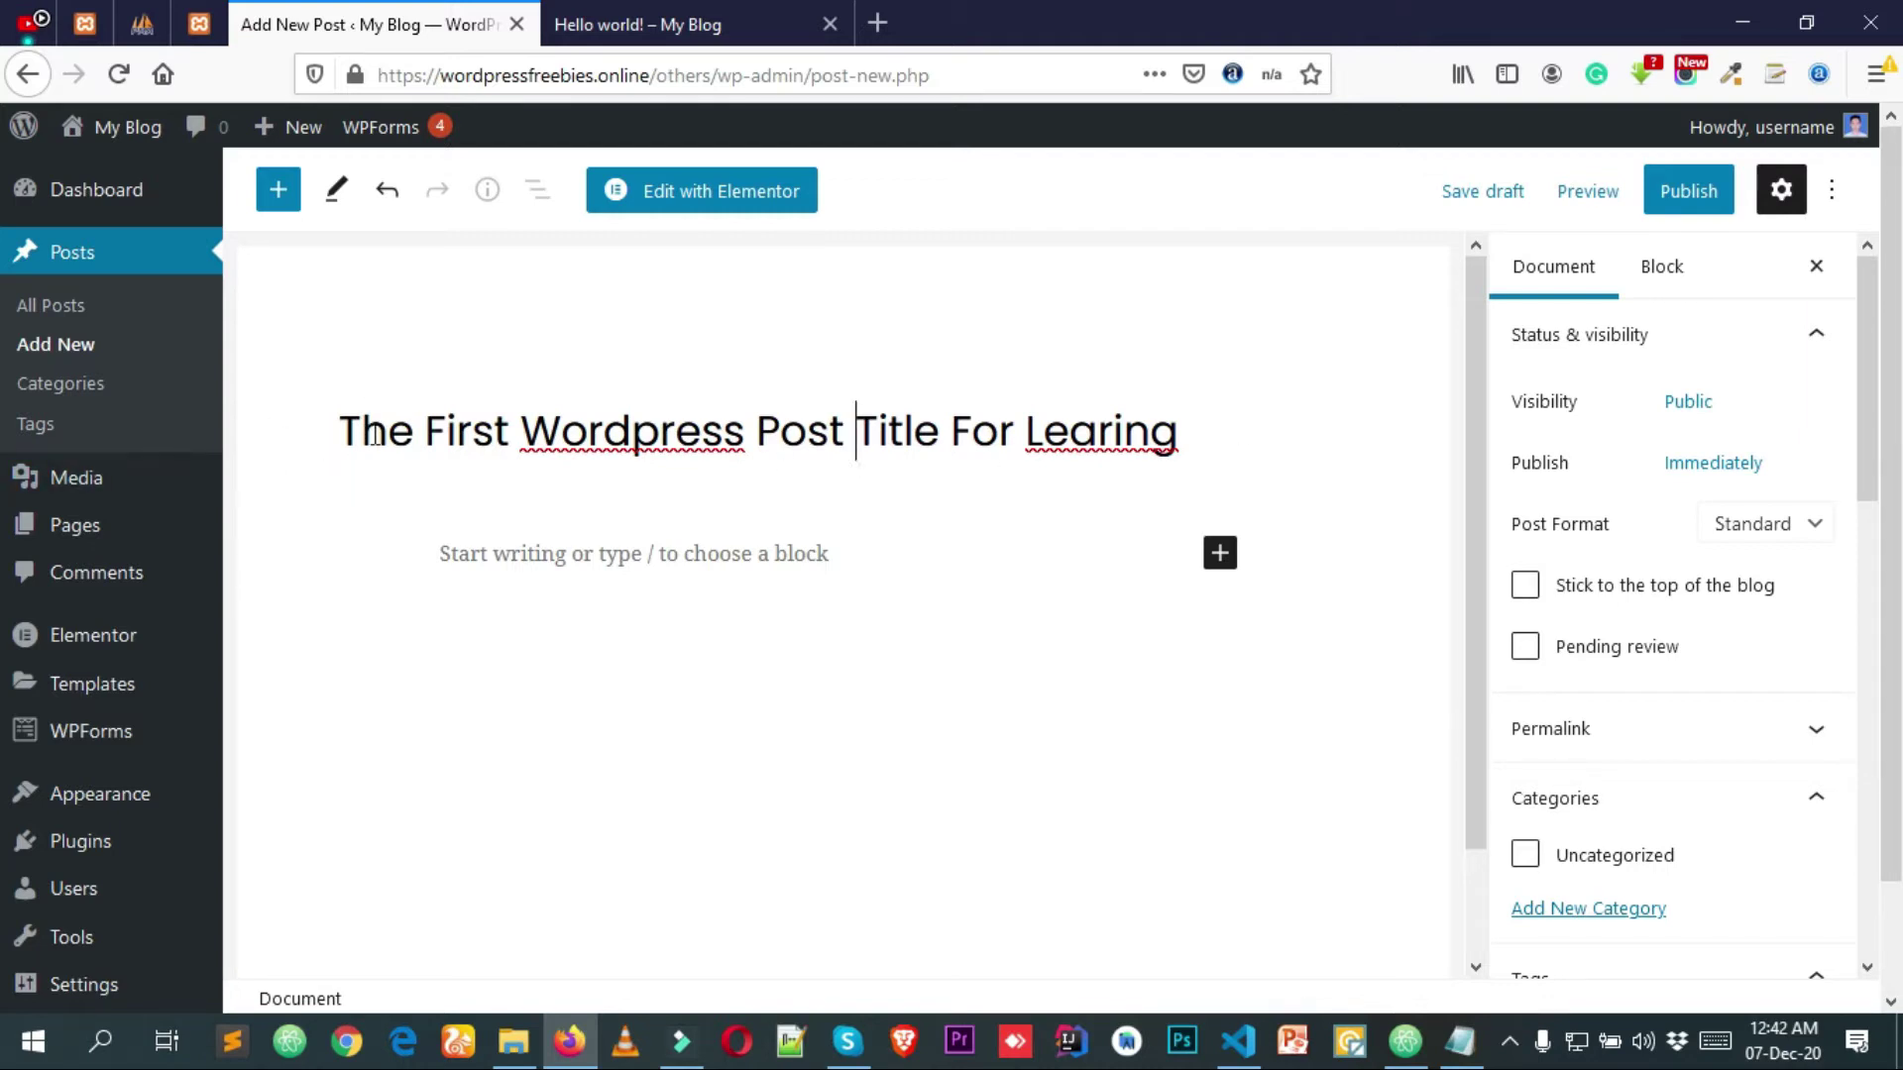
{"action": "left_click", "coordinate": [1116, 430]}
{"action": "key", "text": "BackSpace"}
{"action": "type", "text": "i"}
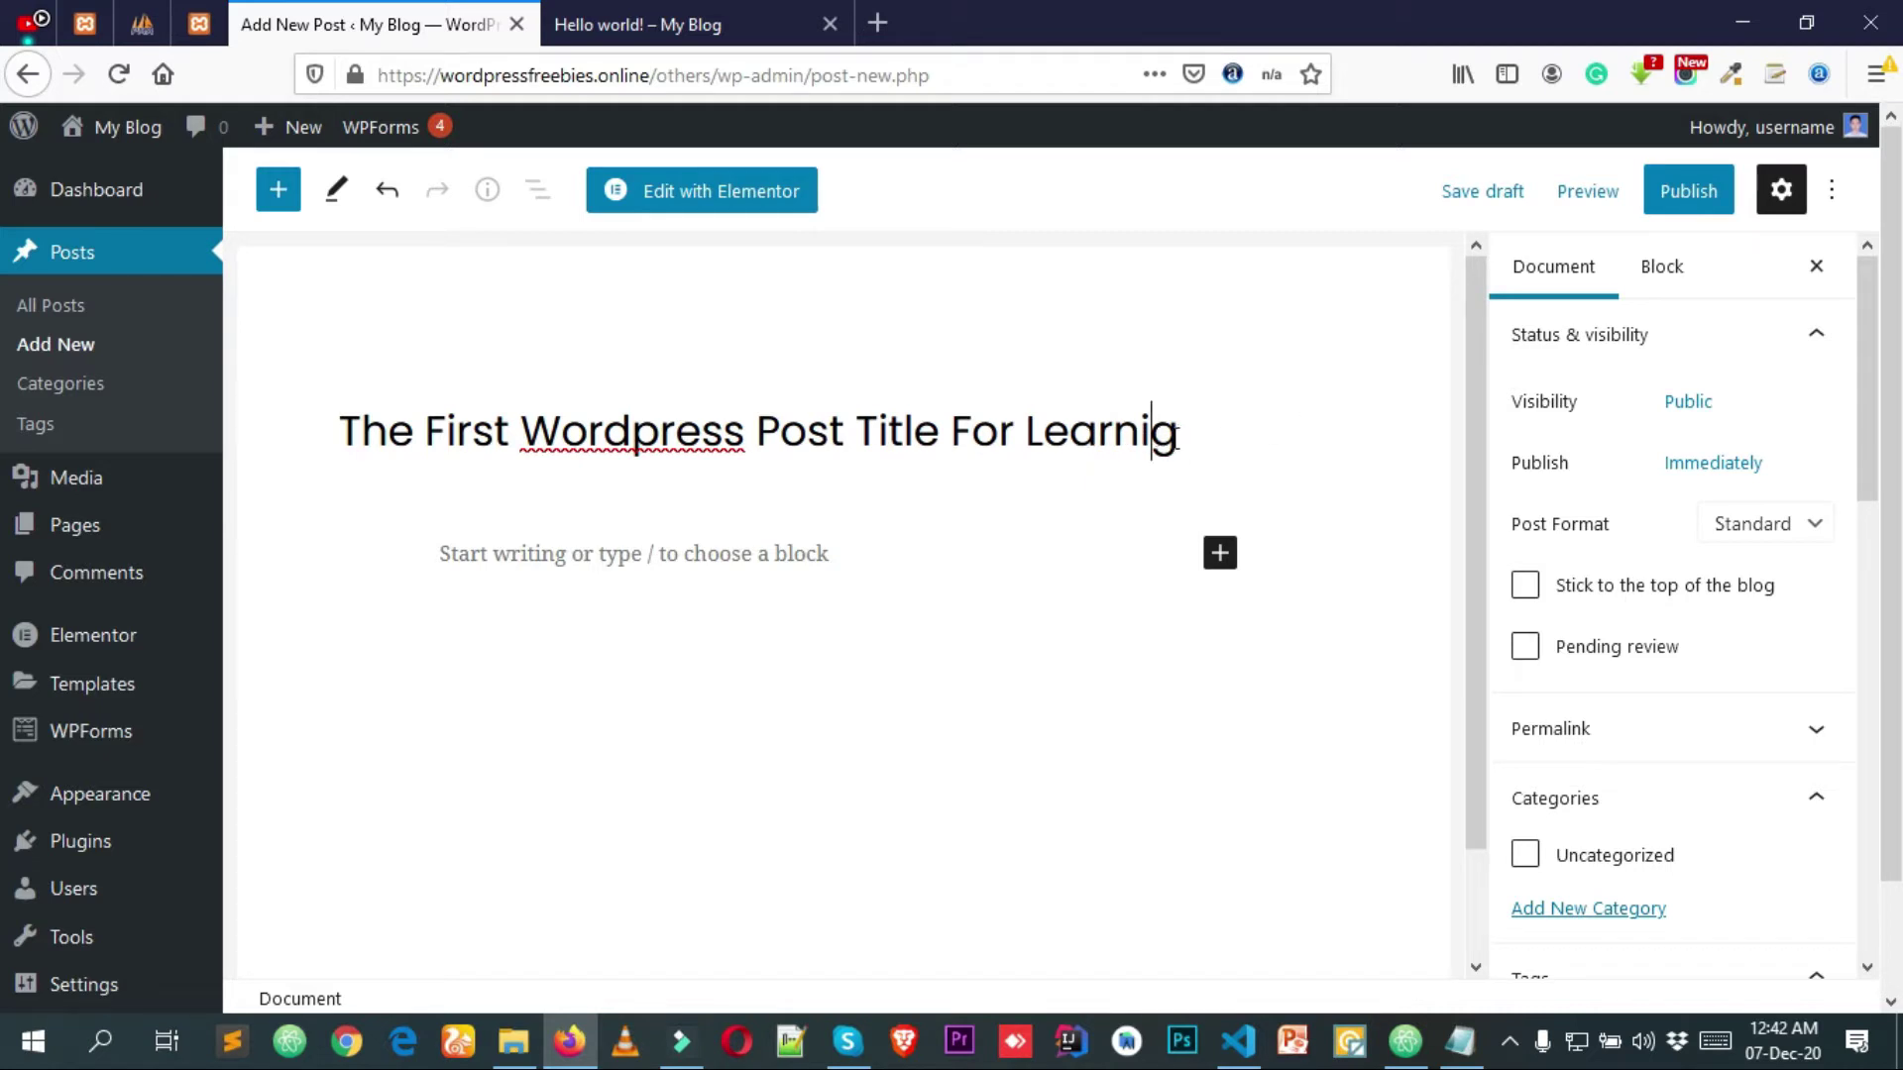
{"action": "type", "text": "n"}
{"action": "left_click", "coordinate": [808, 431]}
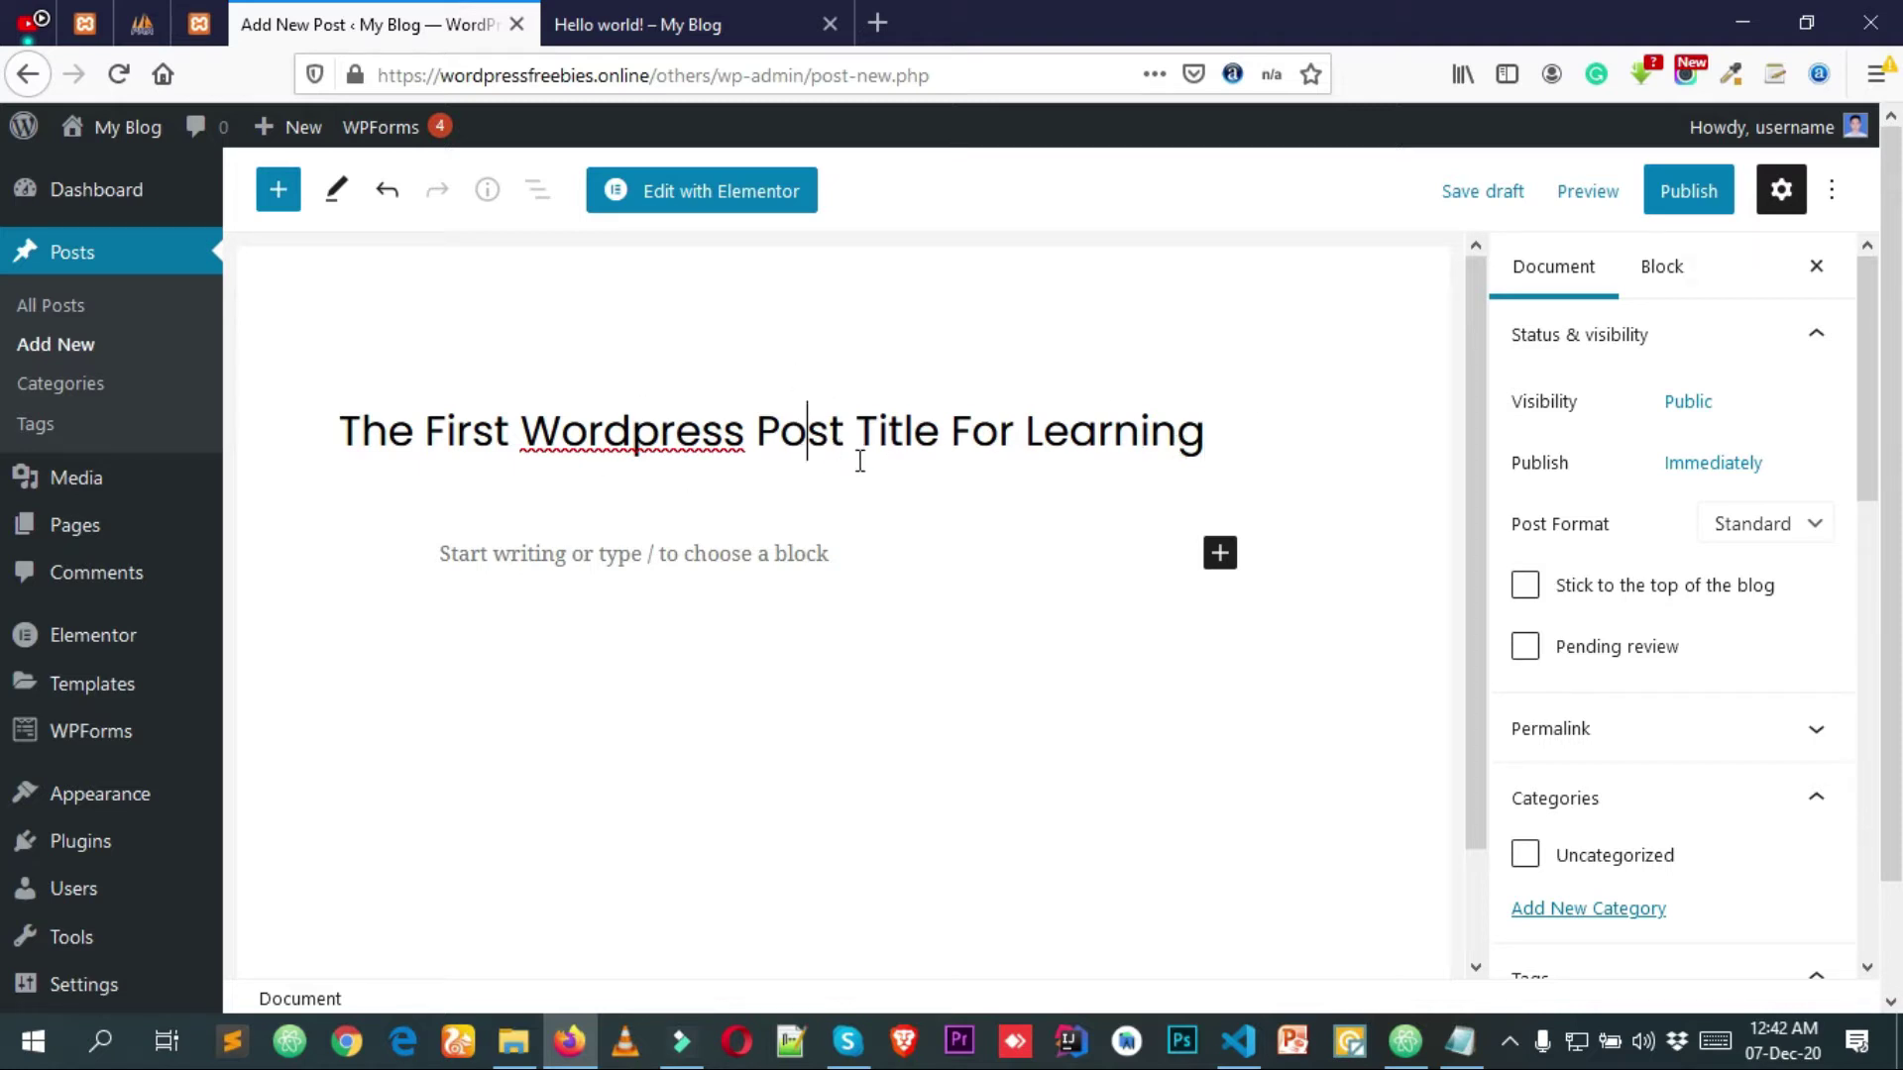
{"action": "left_click_drag", "start_coordinate": [1199, 417], "coordinate": [518, 391]}
{"action": "left_click", "coordinate": [520, 416]}
Search the web for "lorem ipusum" in a new browser tab and open the lipsum.com site.
{"action": "left_click", "coordinate": [532, 562]}
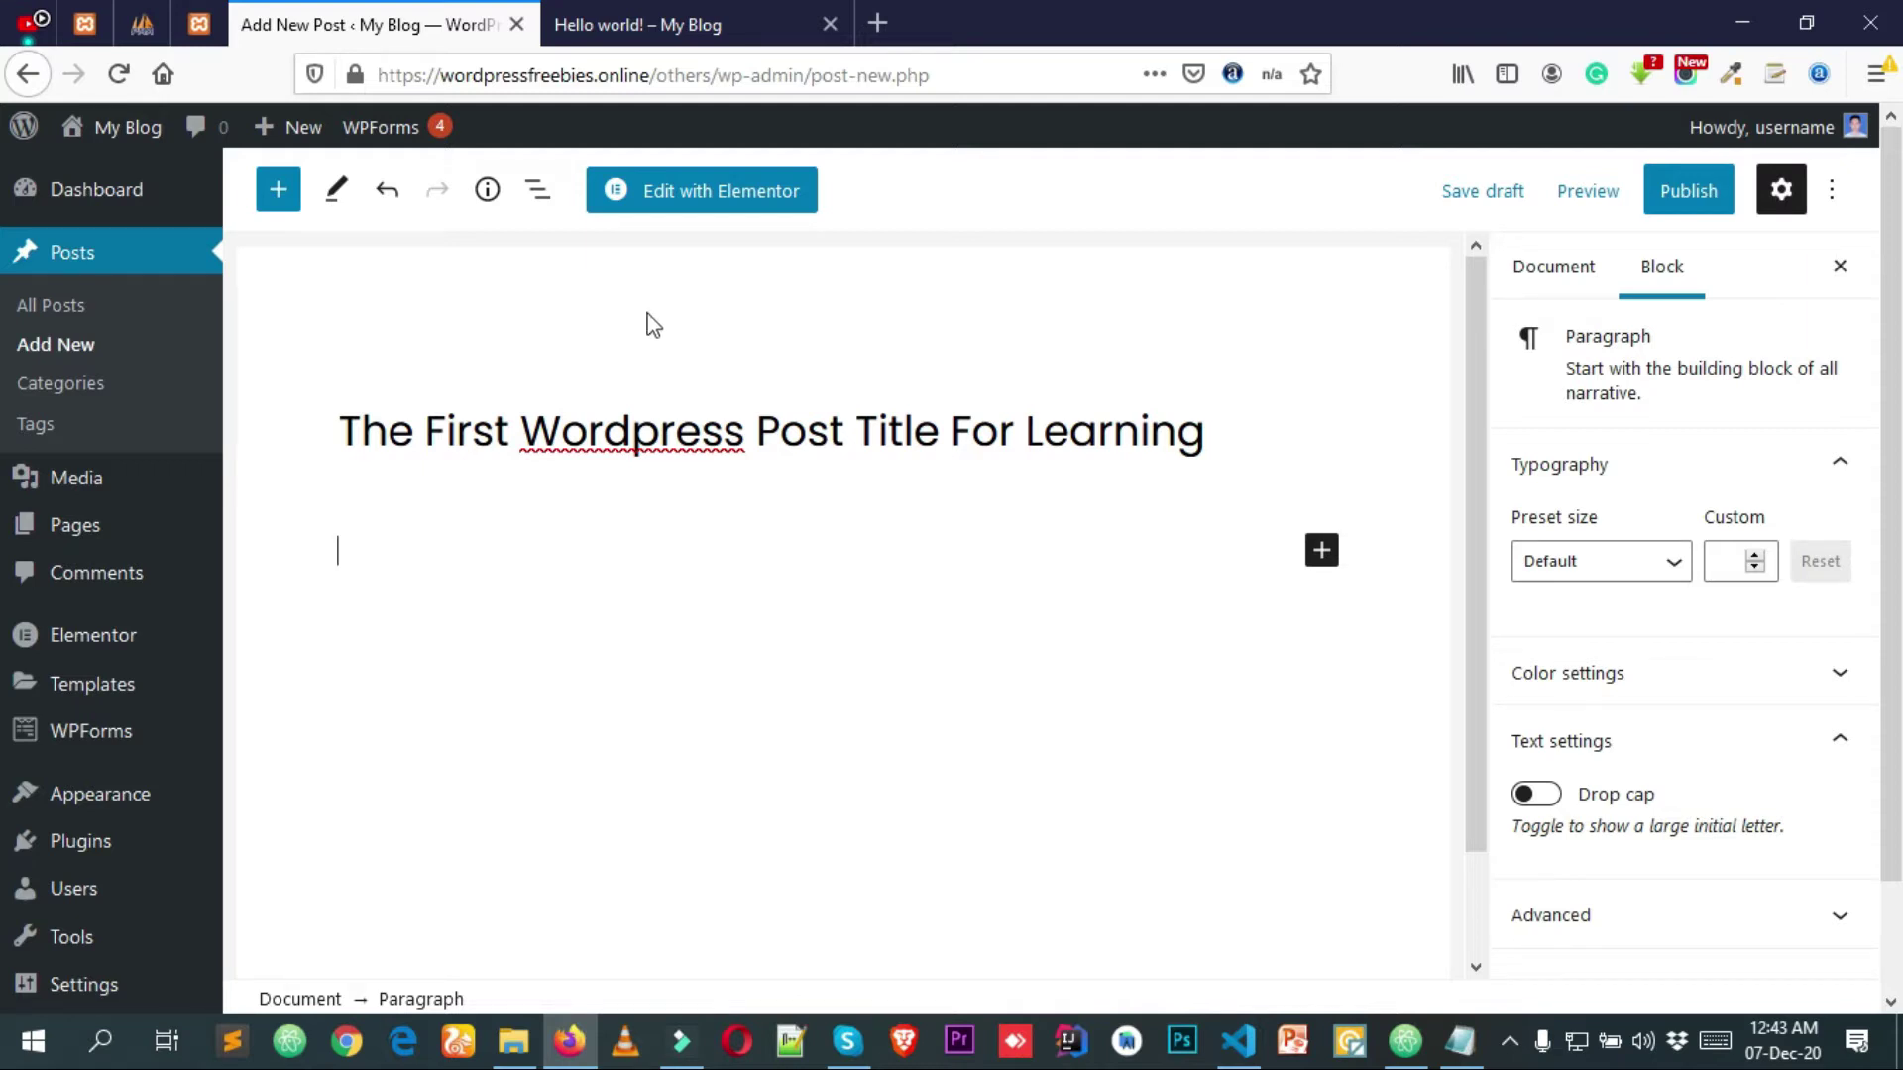
{"action": "left_click", "coordinate": [877, 21]}
{"action": "type", "text": "lor"}
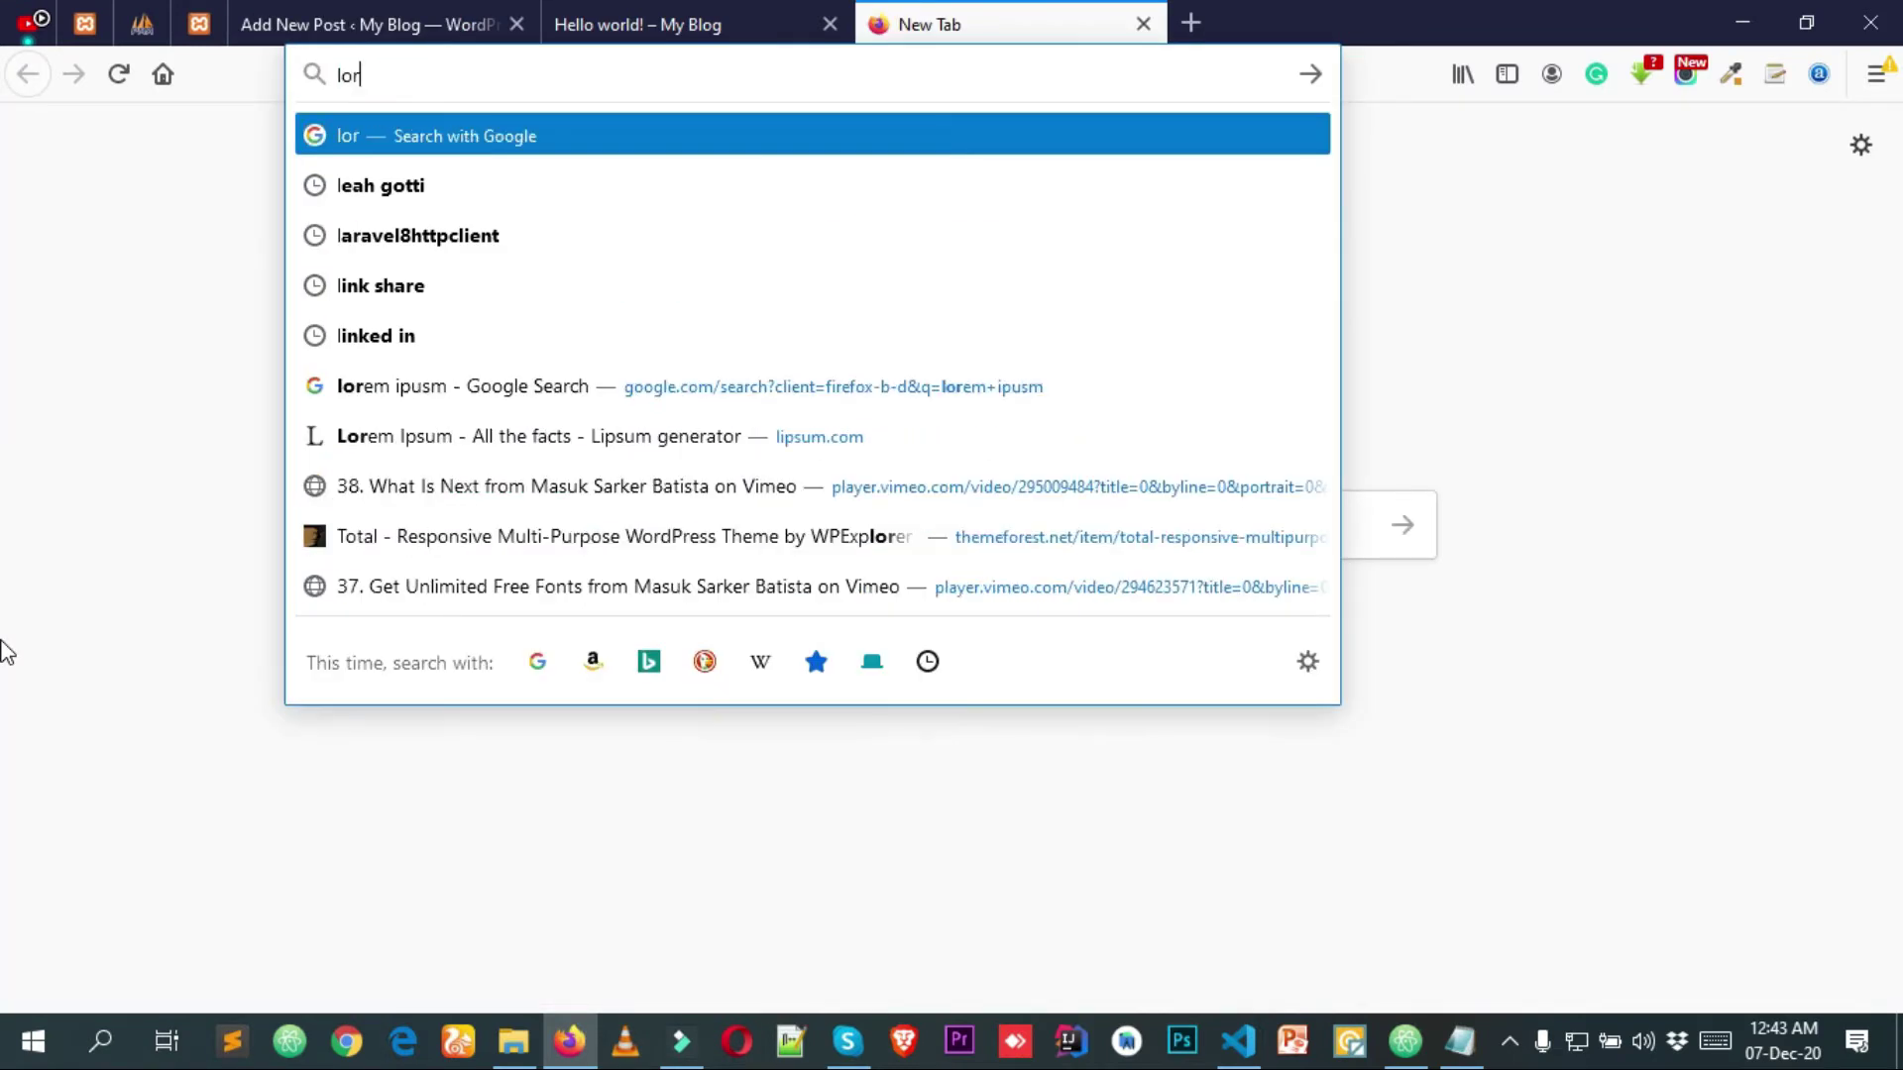
{"action": "type", "text": "em ipusum"}
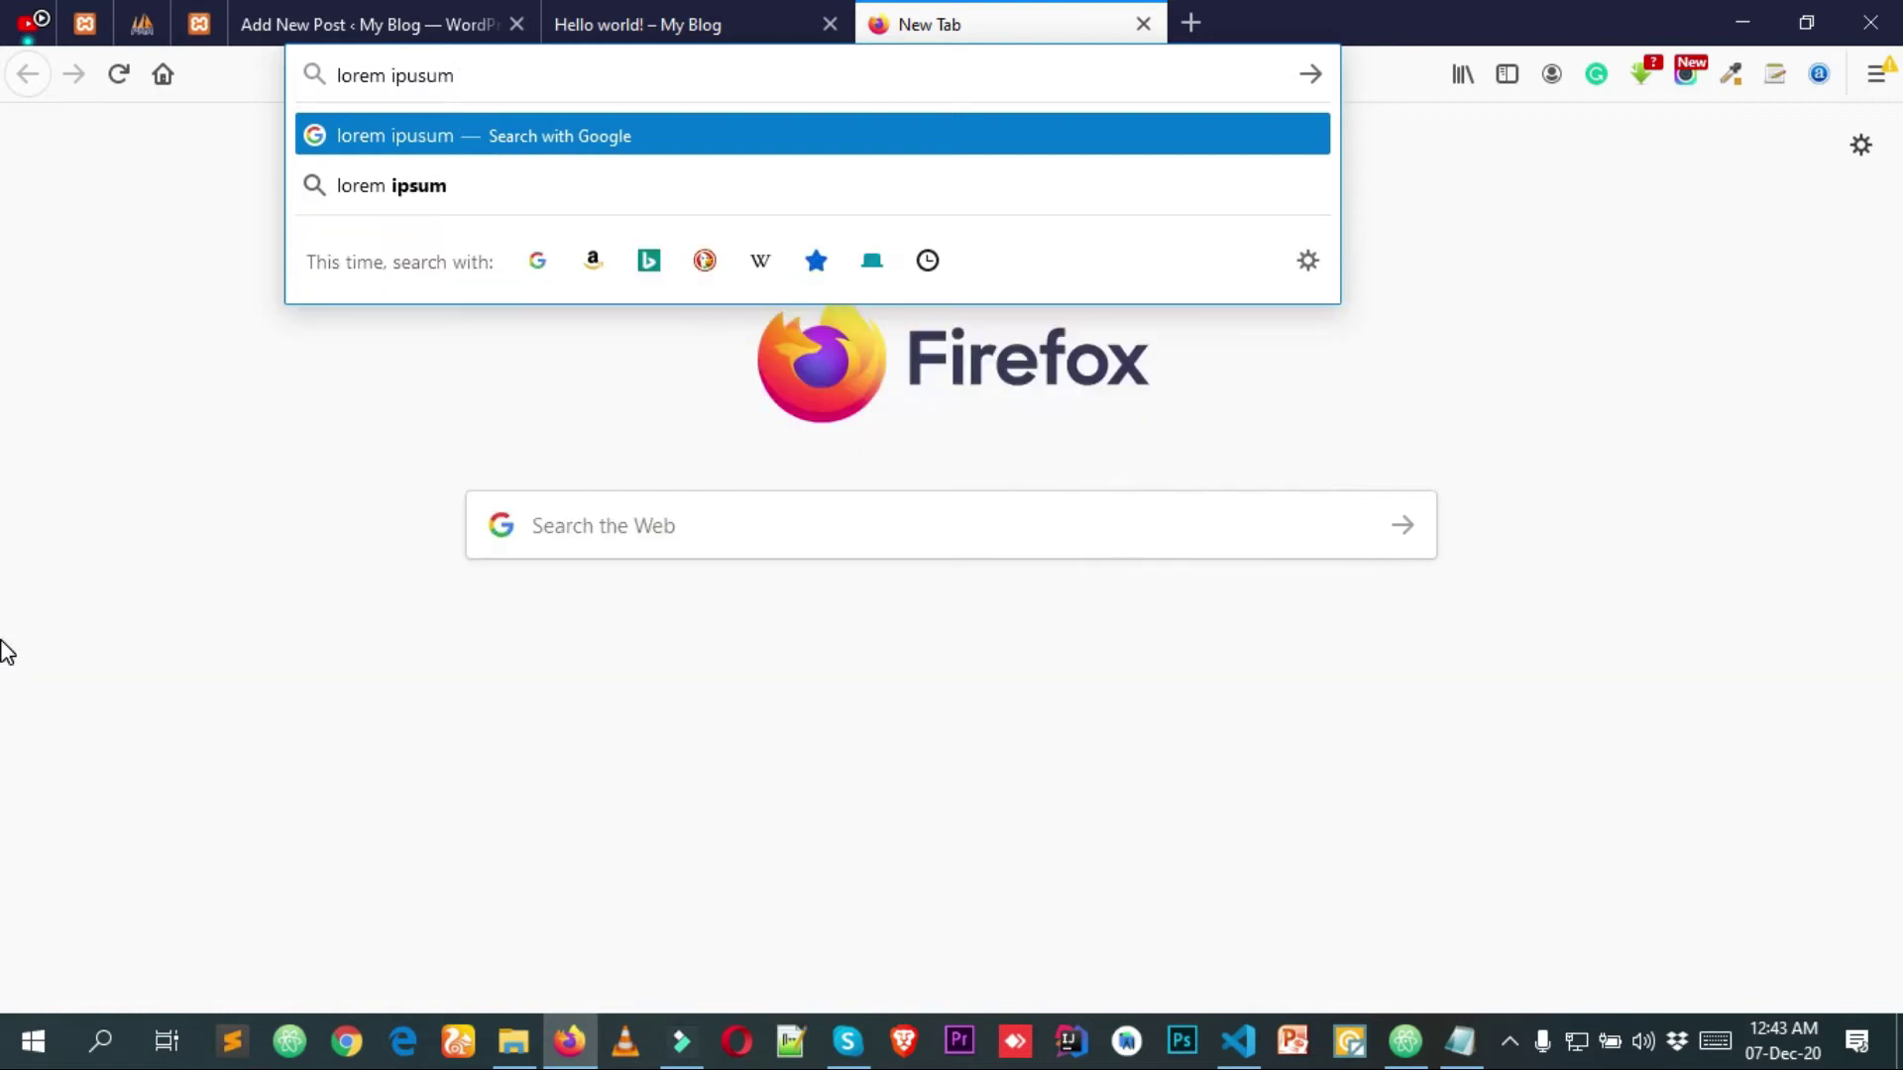
{"action": "key", "text": "Return"}
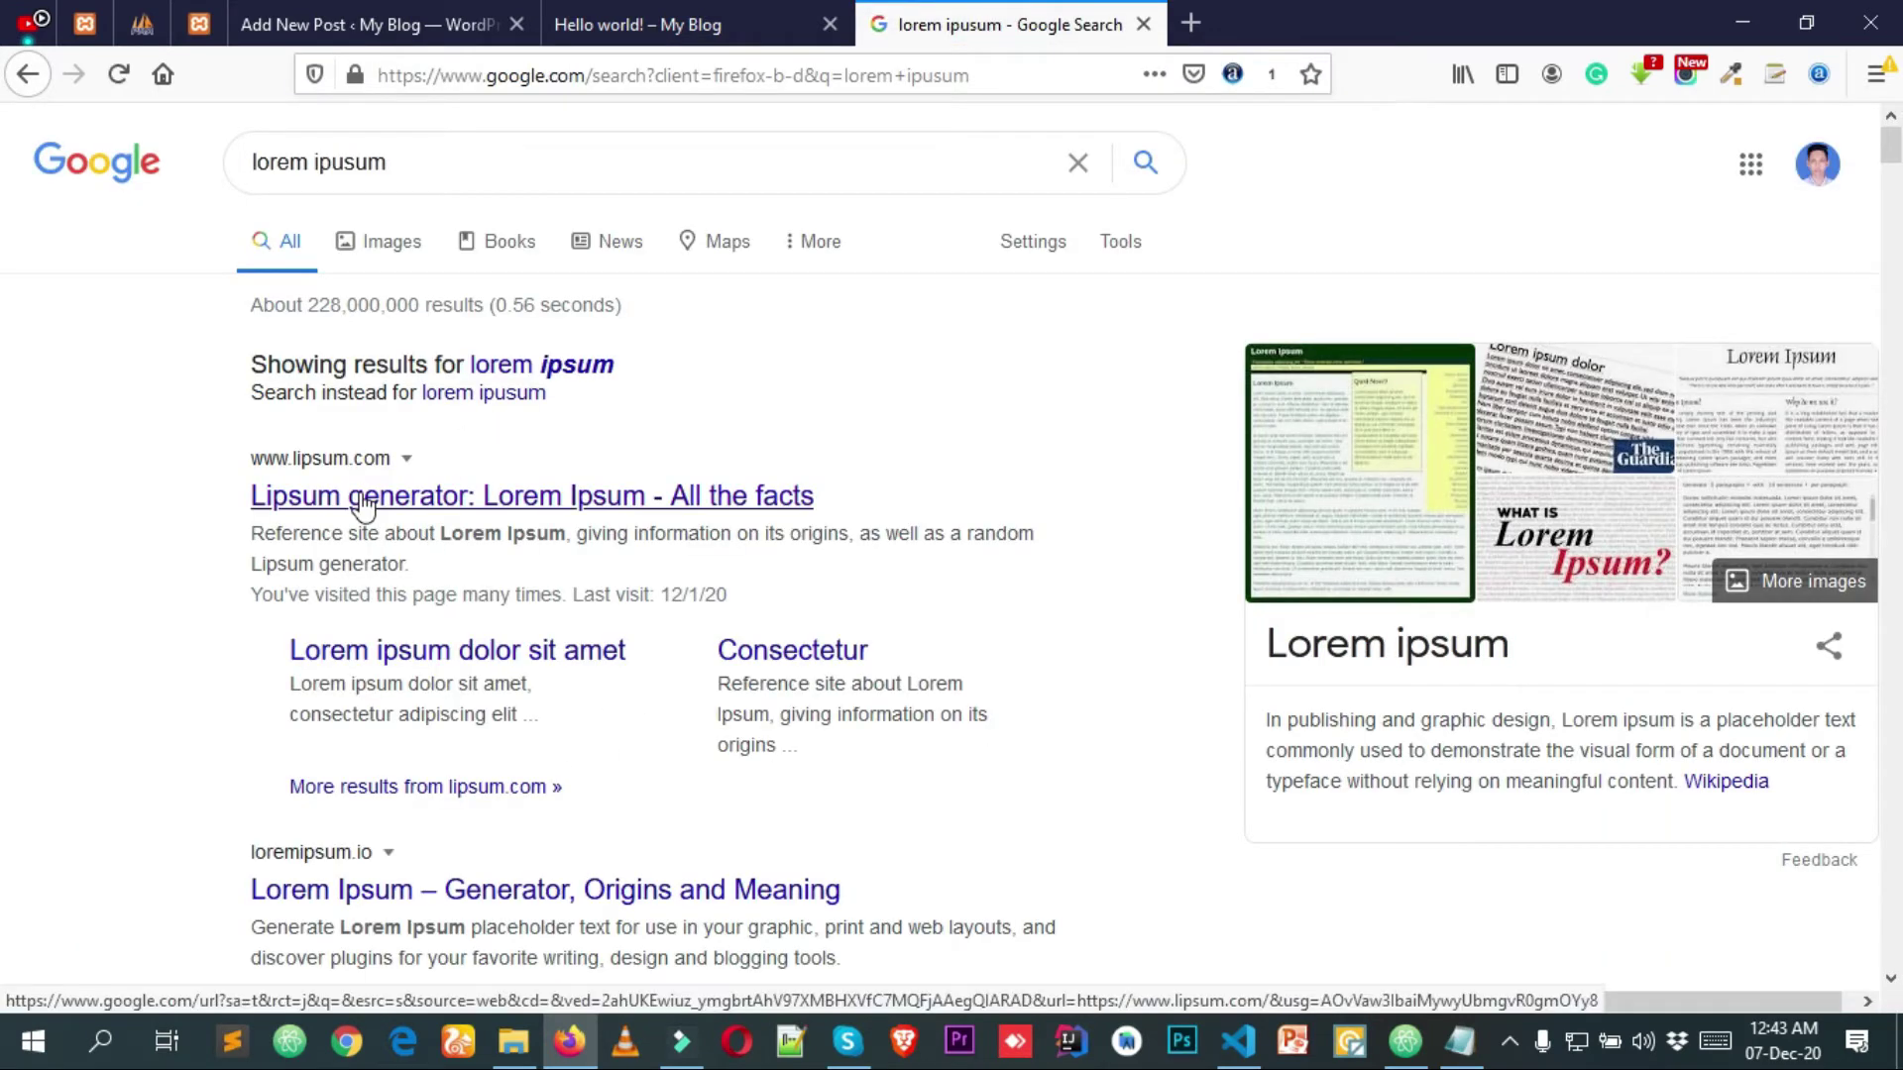
{"action": "left_click", "coordinate": [266, 499]}
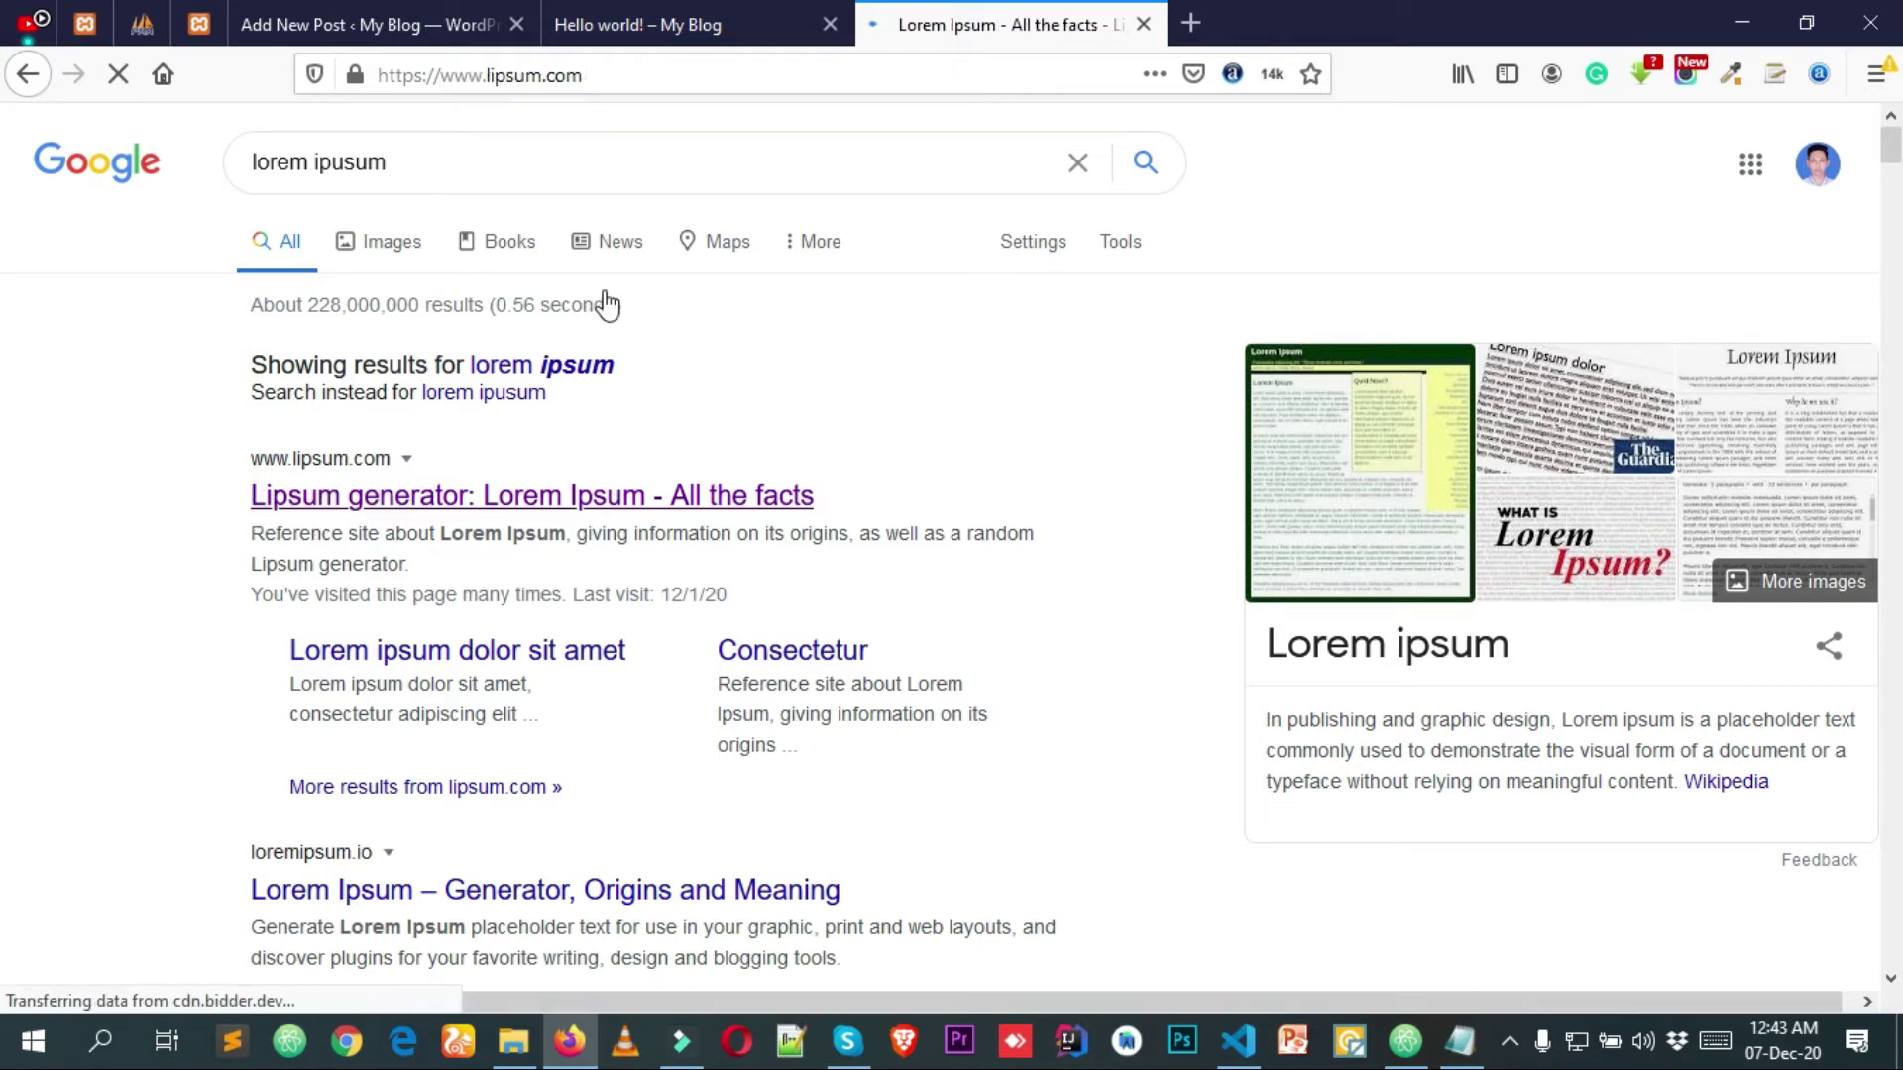
Copy the "What is Lorem Ipsum?" paragraph and paste it into the new post's body.
{"action": "scroll", "coordinate": [642, 522], "scroll_direction": "down", "scroll_amount": 3}
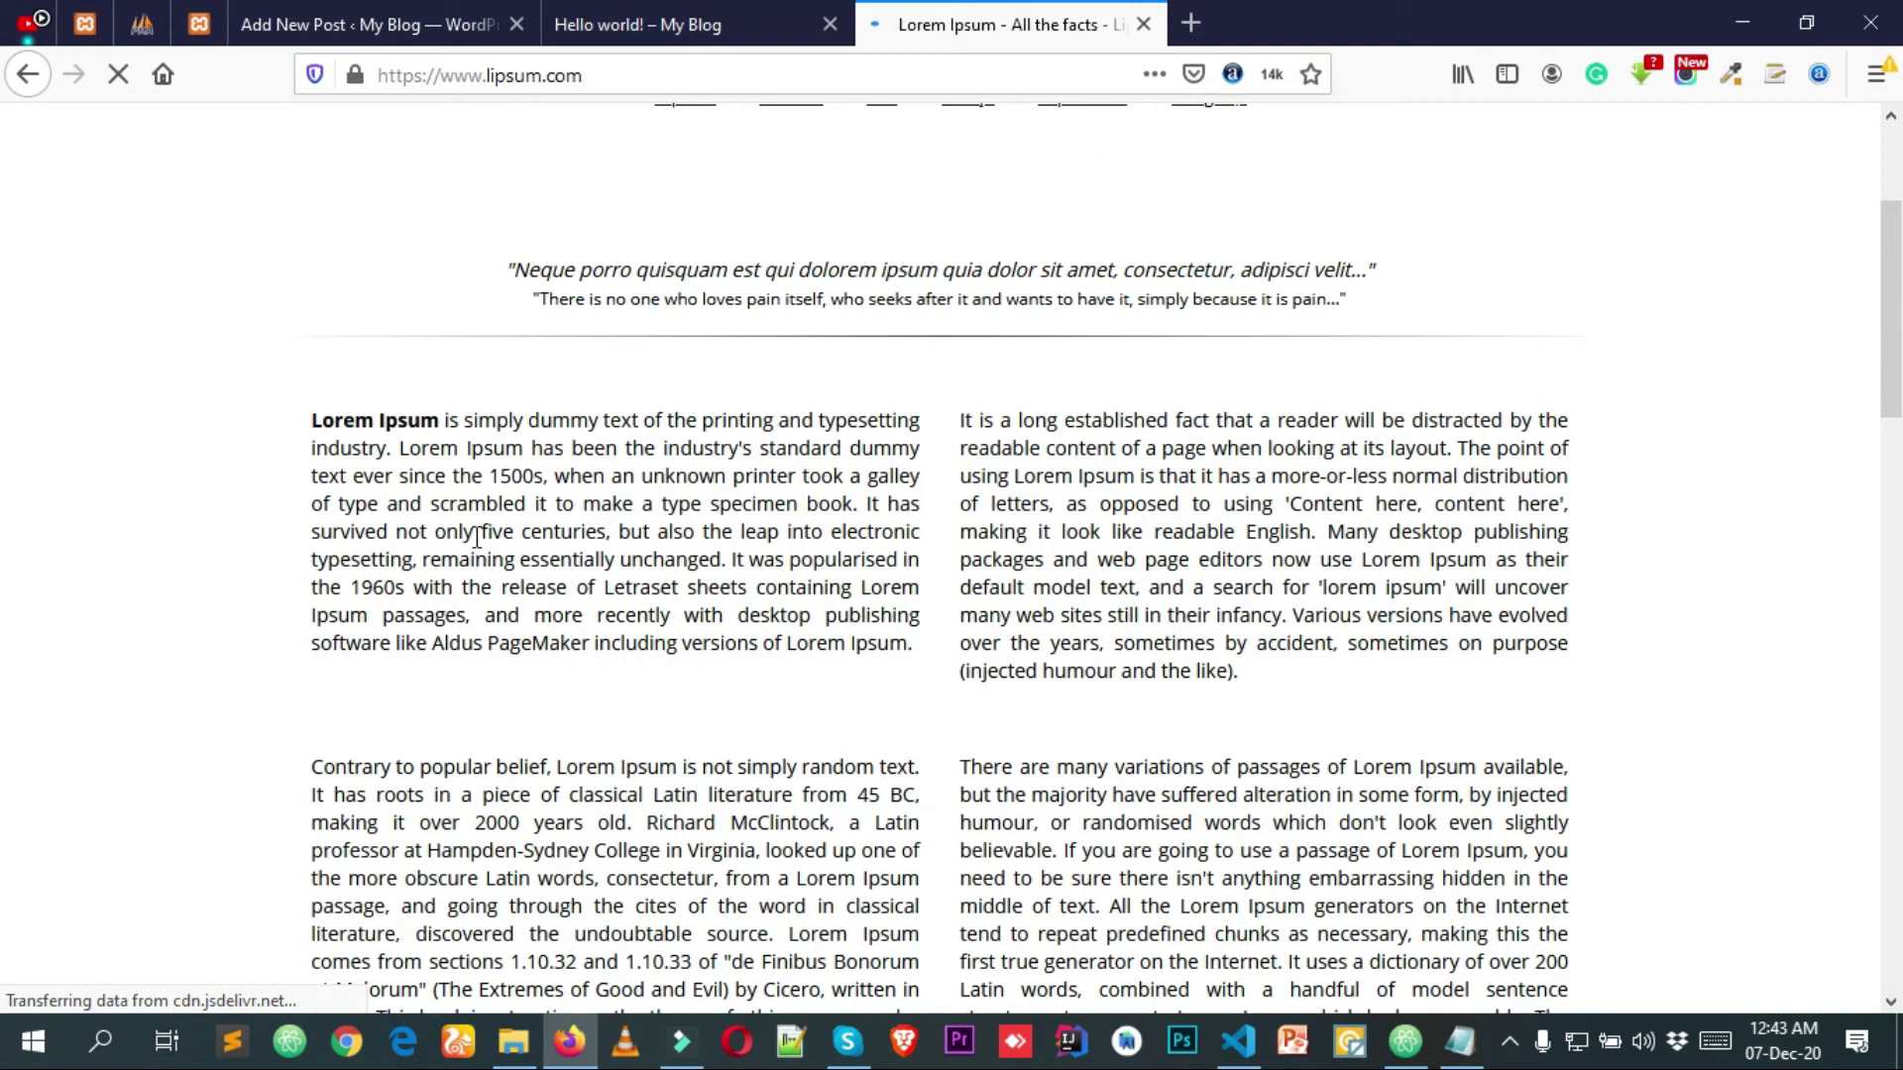
{"action": "triple_click", "coordinate": [452, 493]}
{"action": "key", "text": "ctrl+c"}
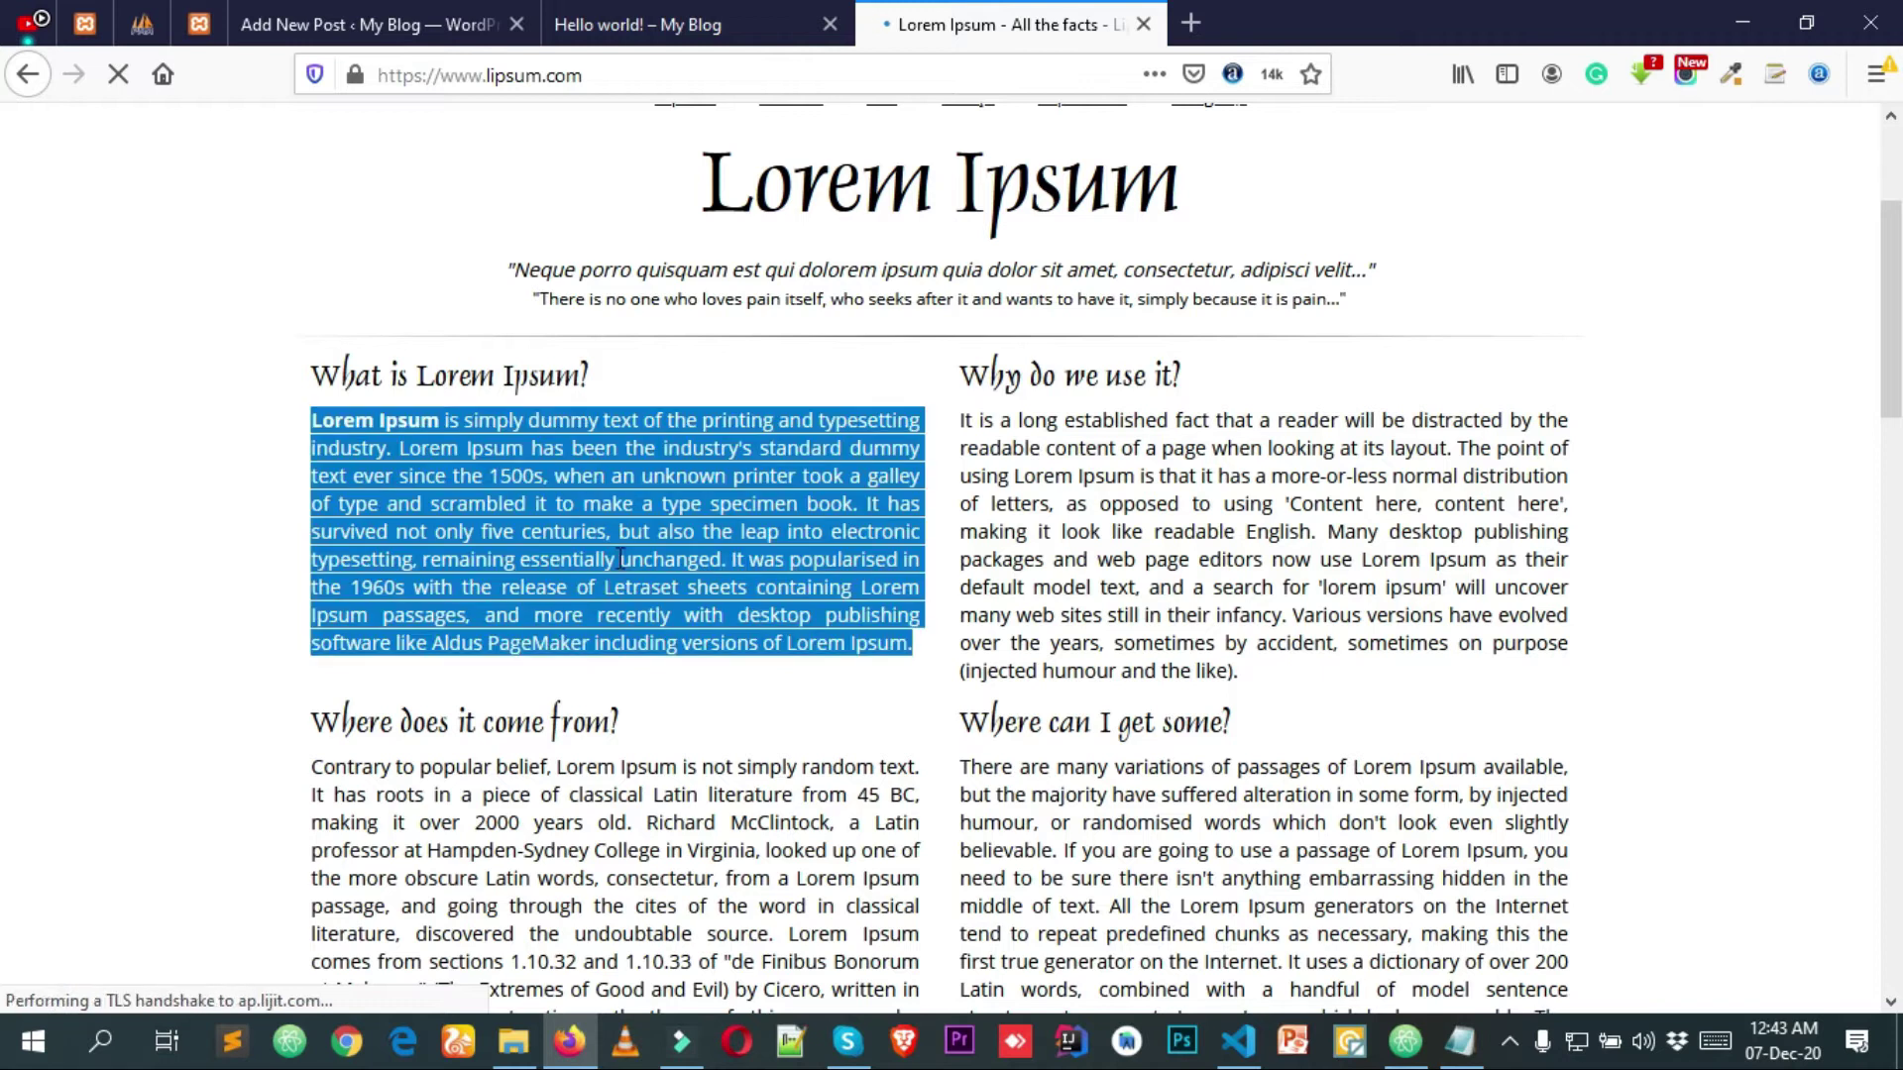
{"action": "left_click", "coordinate": [418, 18]}
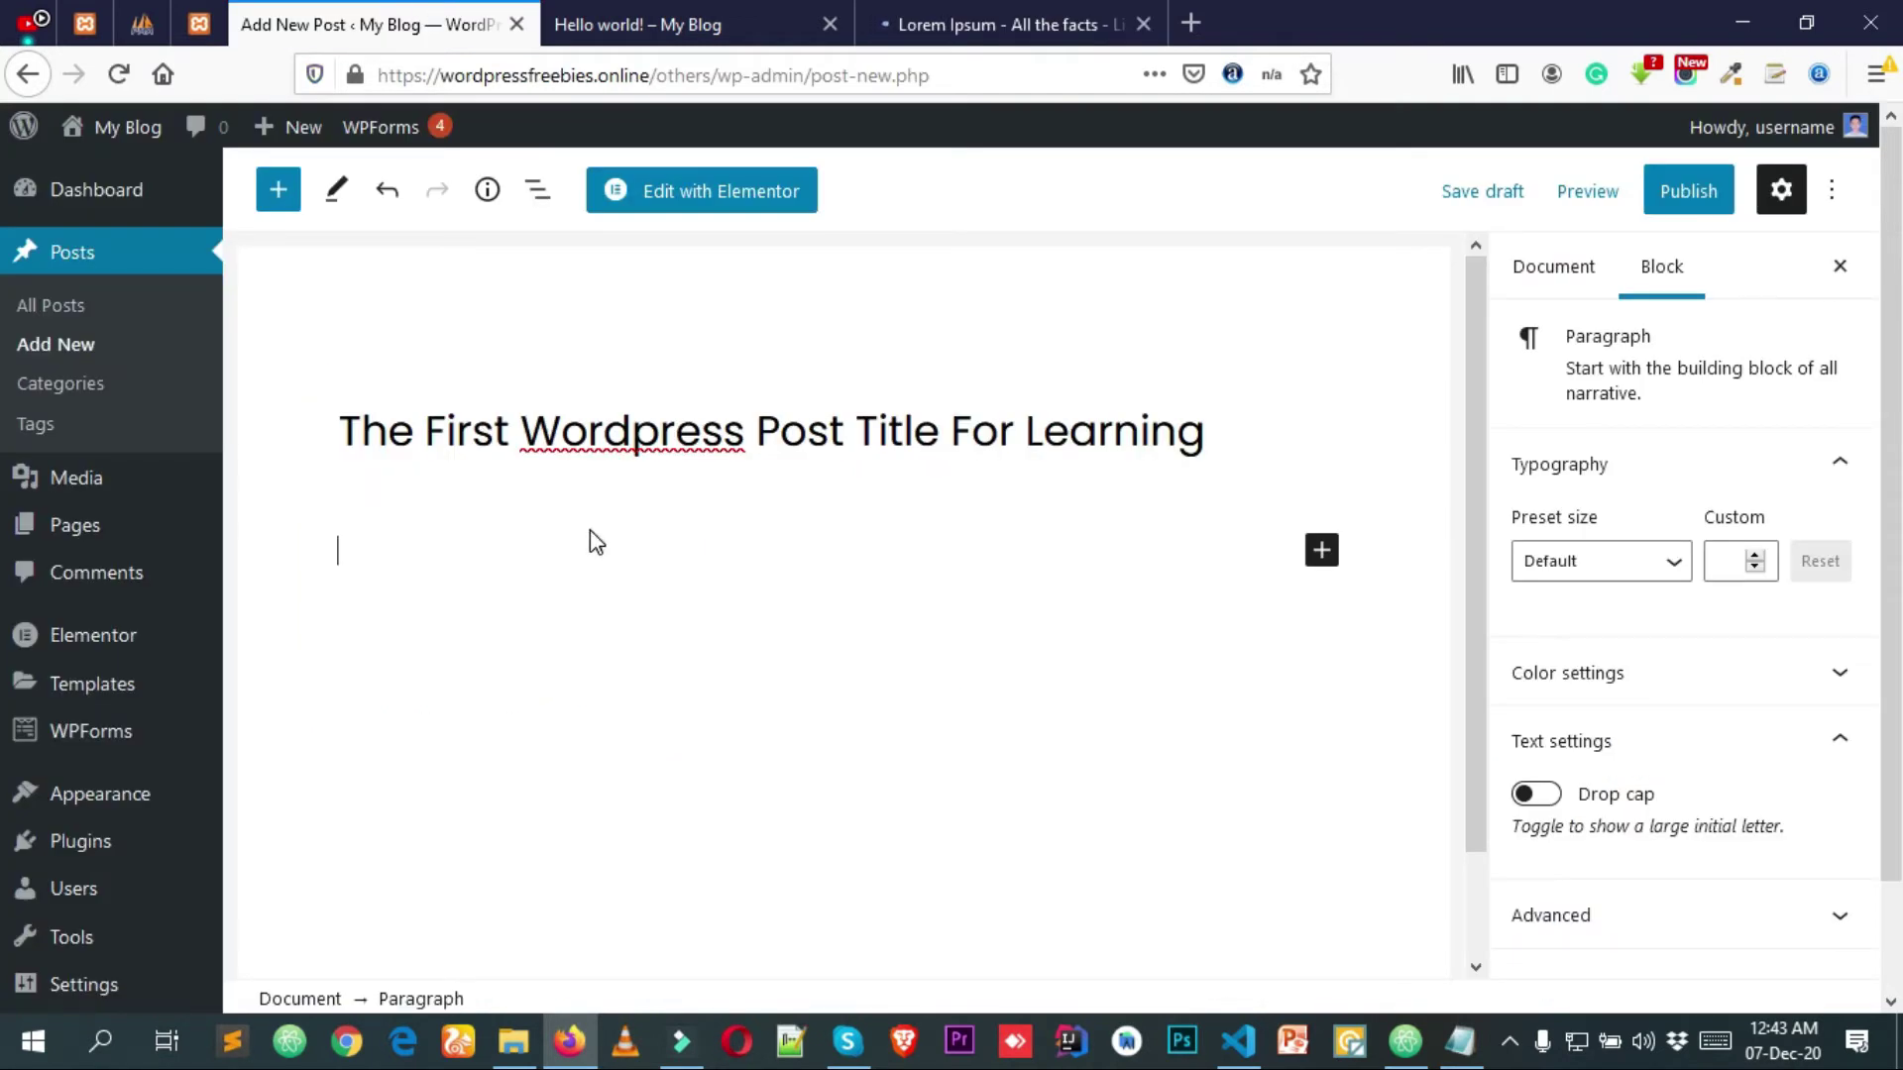
{"action": "key", "text": "ctrl+v"}
Paste the same Lorem Ipsum text two more times as separate paragraphs below the first one.
{"action": "scroll", "coordinate": [654, 724], "scroll_direction": "down", "scroll_amount": 3}
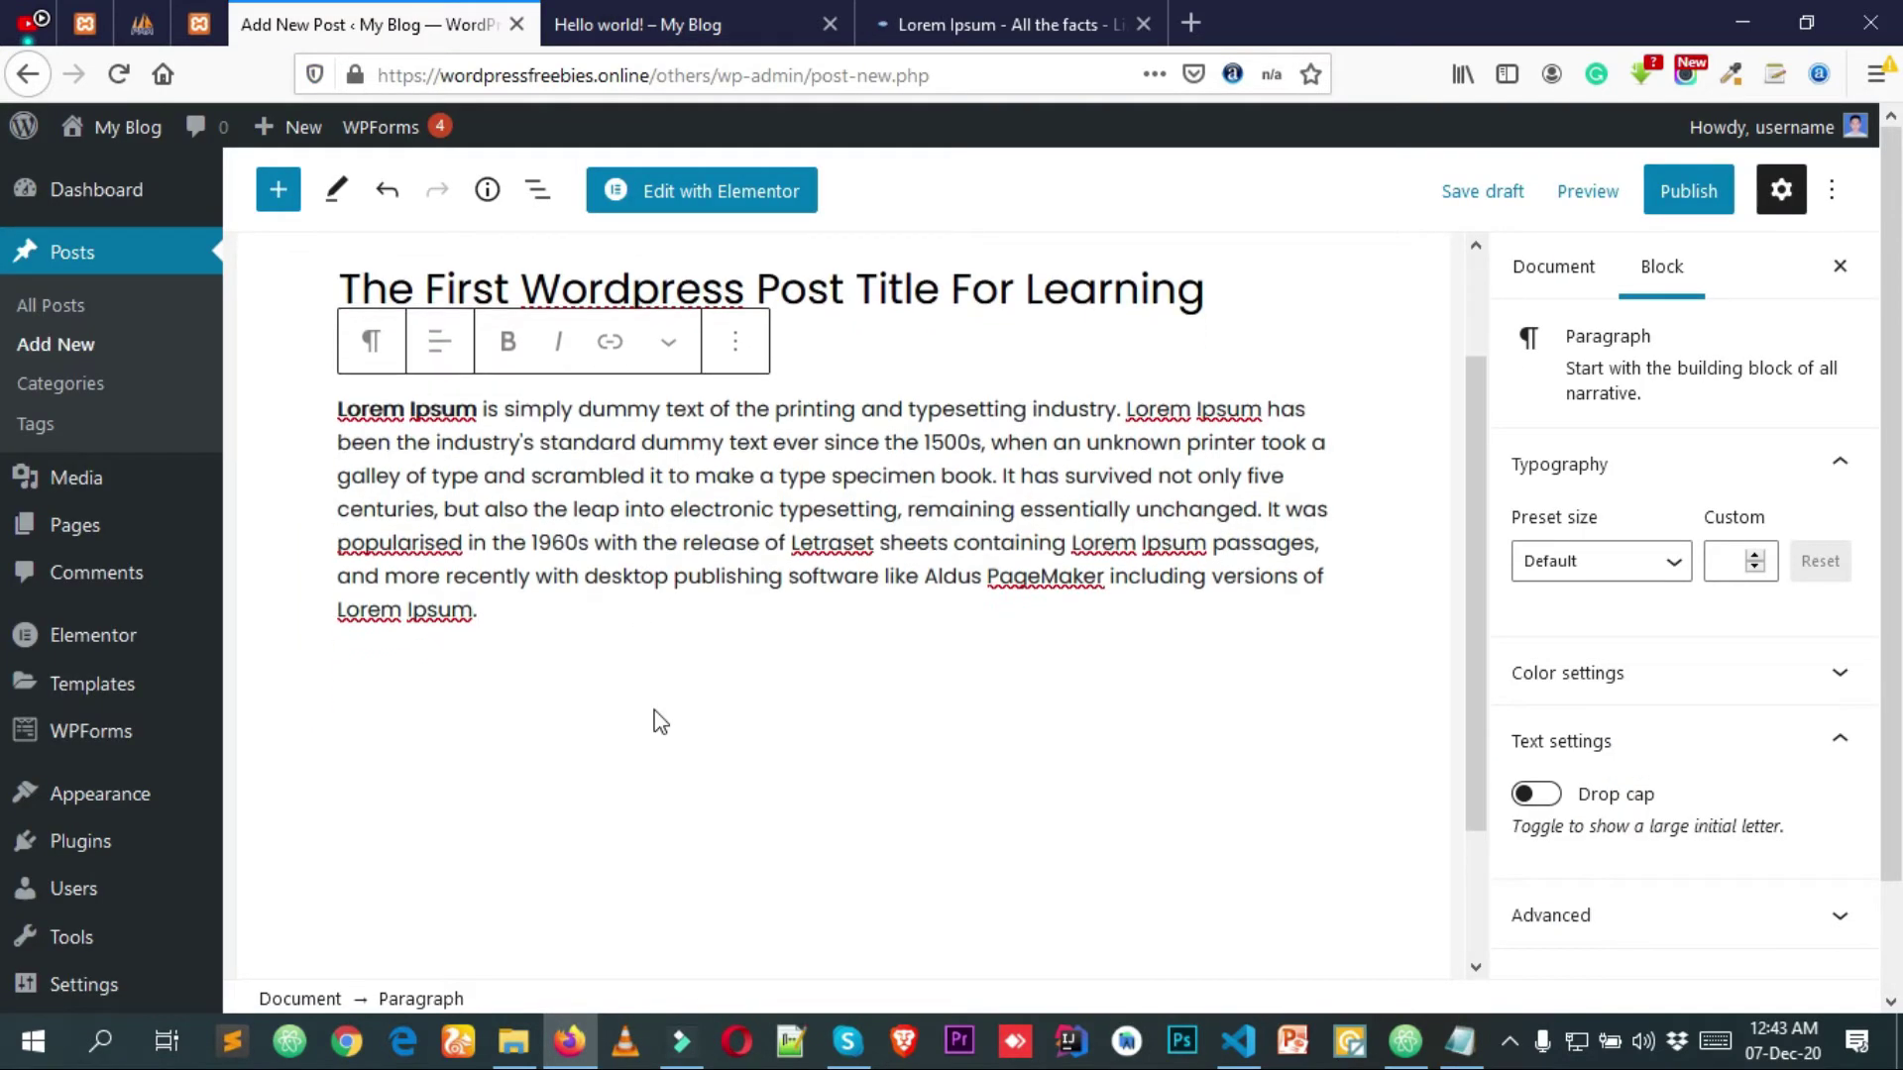
{"action": "key", "text": "Return"}
{"action": "key", "text": "ctrl+v"}
{"action": "scroll", "coordinate": [637, 689], "scroll_direction": "up", "scroll_amount": 3}
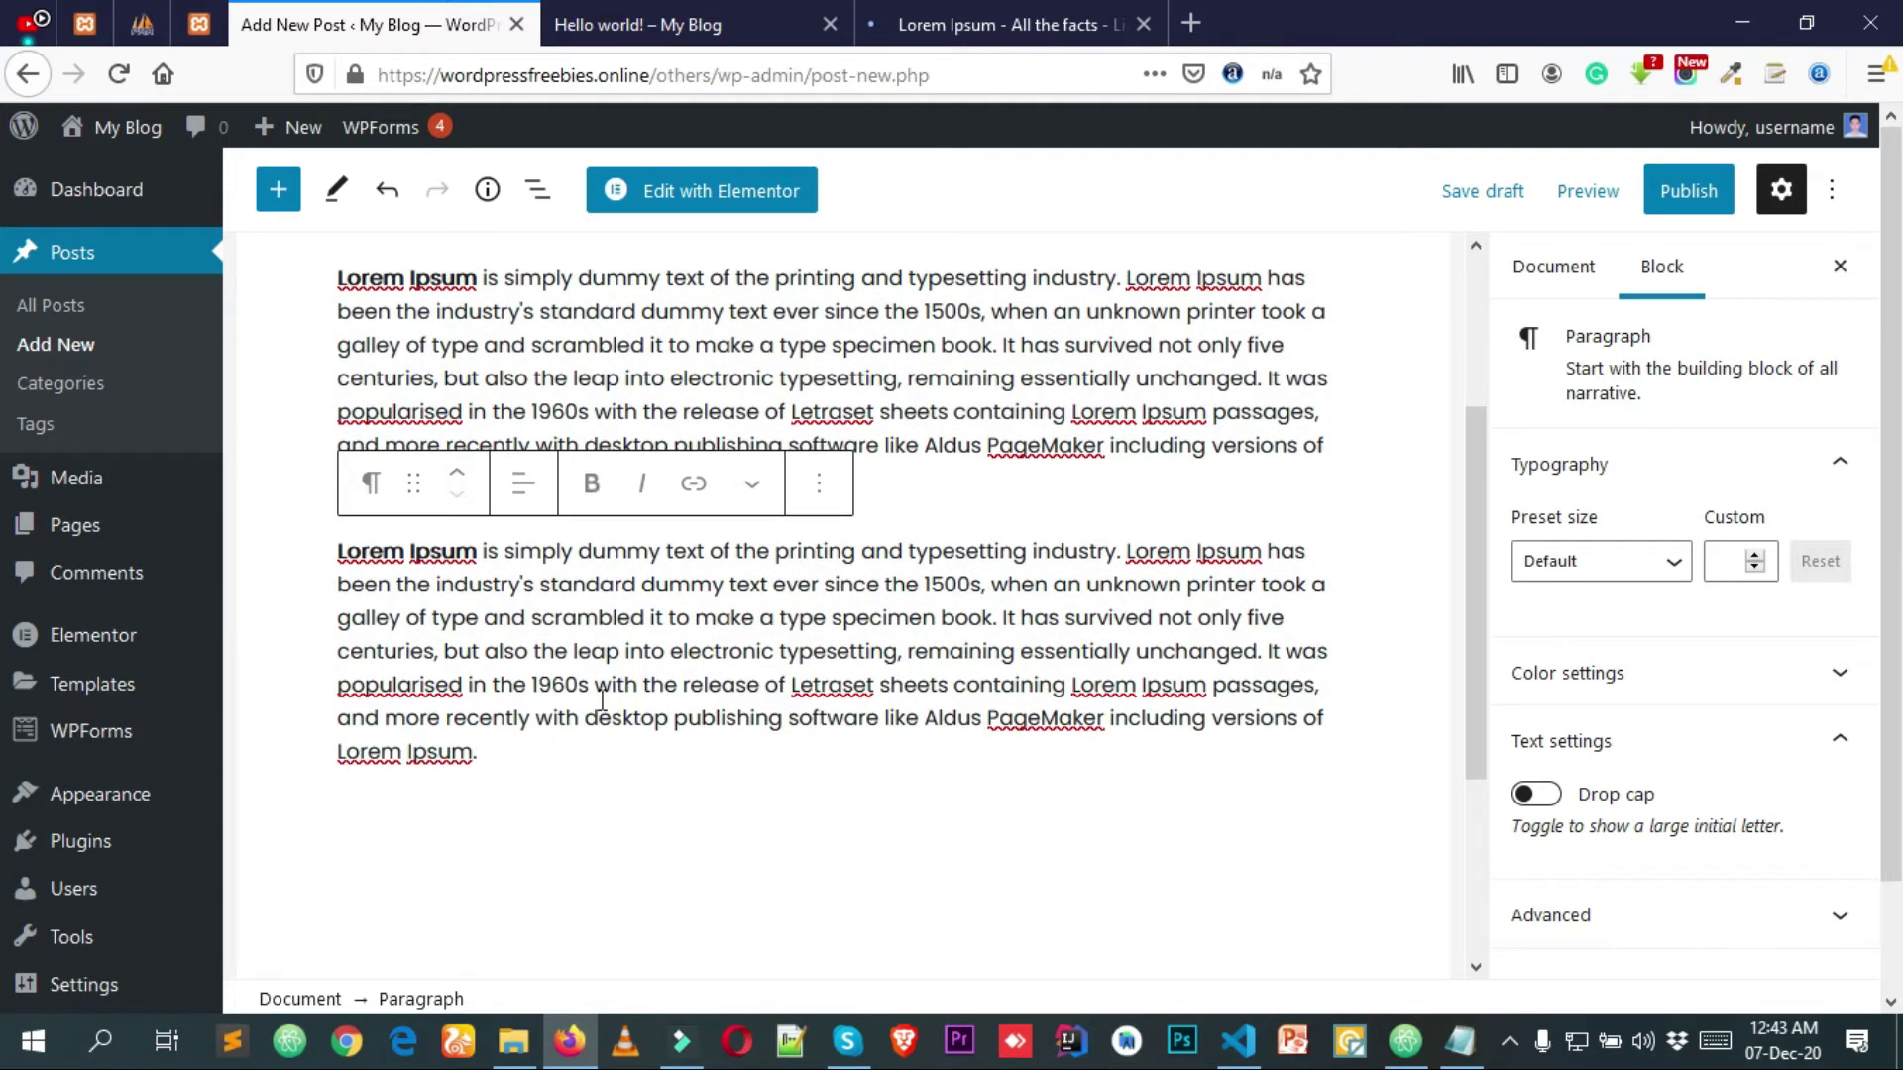
{"action": "key", "text": "Return"}
{"action": "key", "text": "ctrl+v"}
{"action": "scroll", "coordinate": [647, 669], "scroll_direction": "up", "scroll_amount": 5}
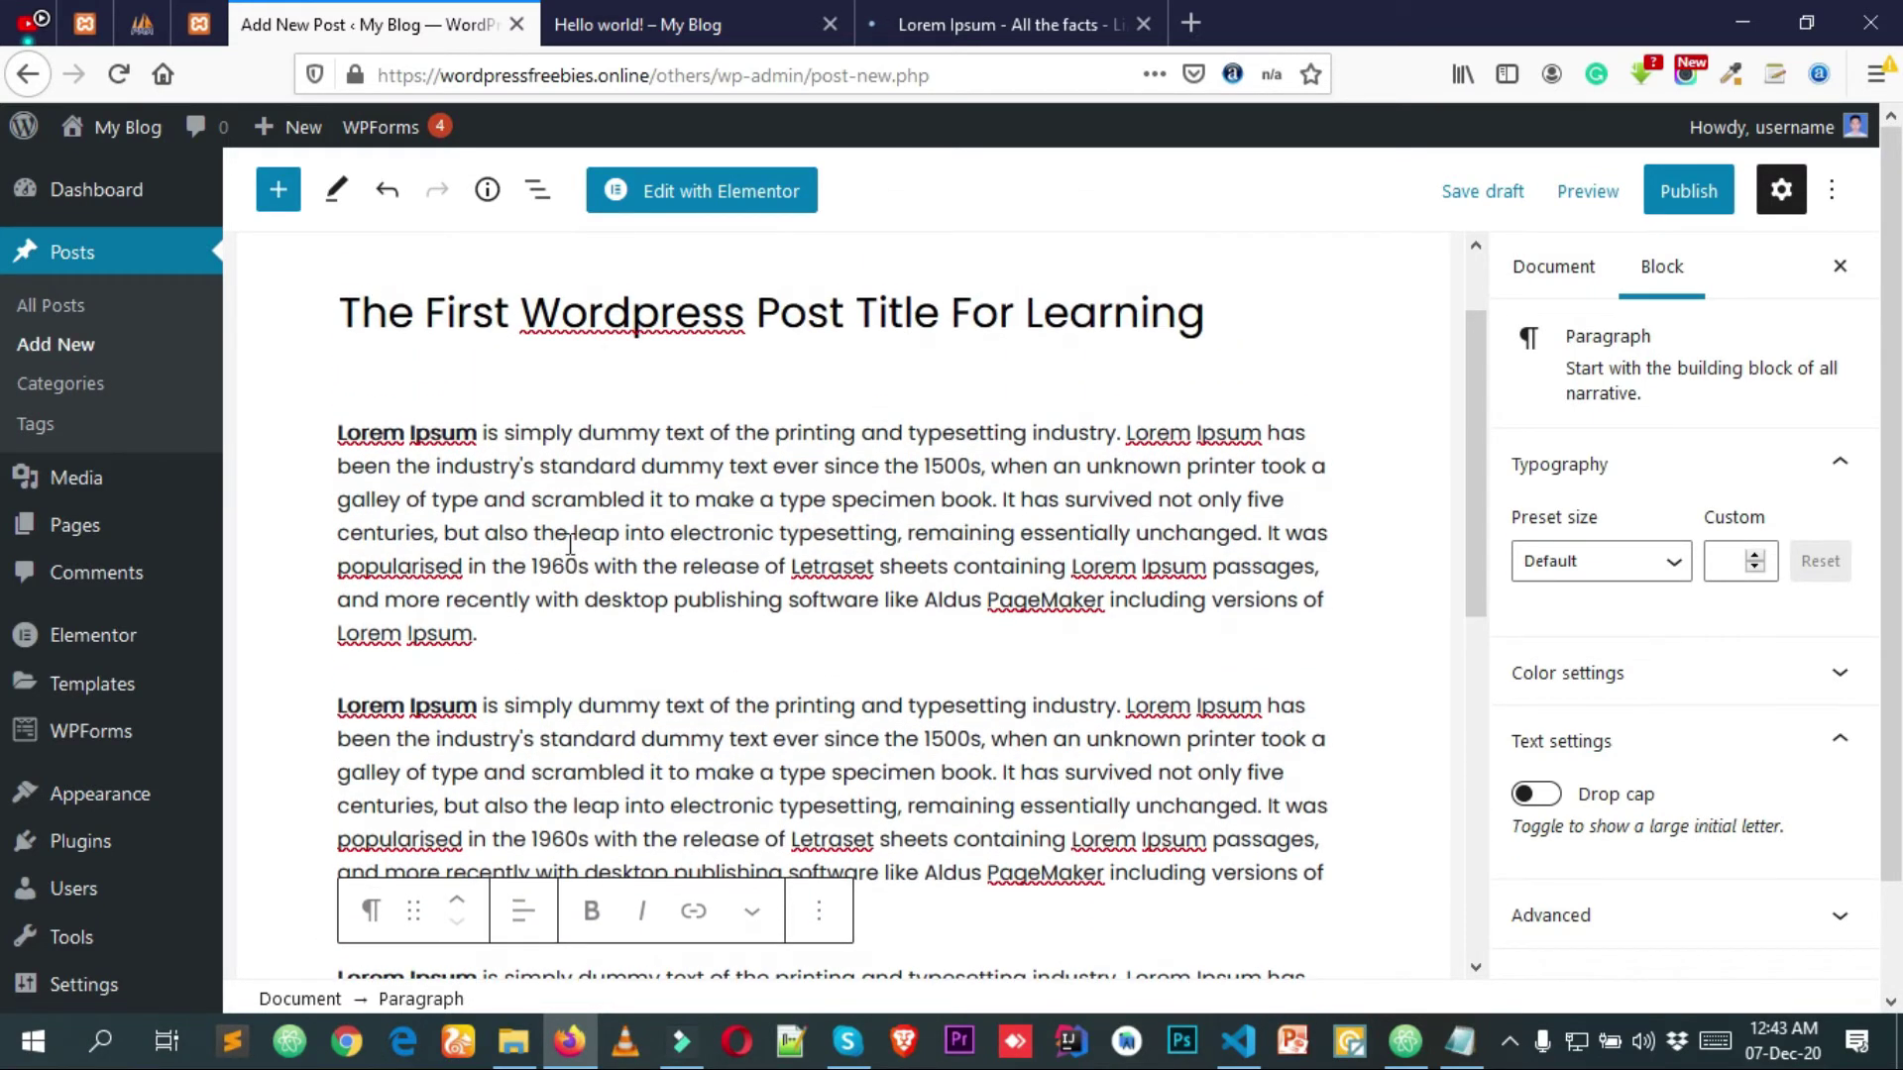
{"action": "left_click", "coordinate": [569, 540]}
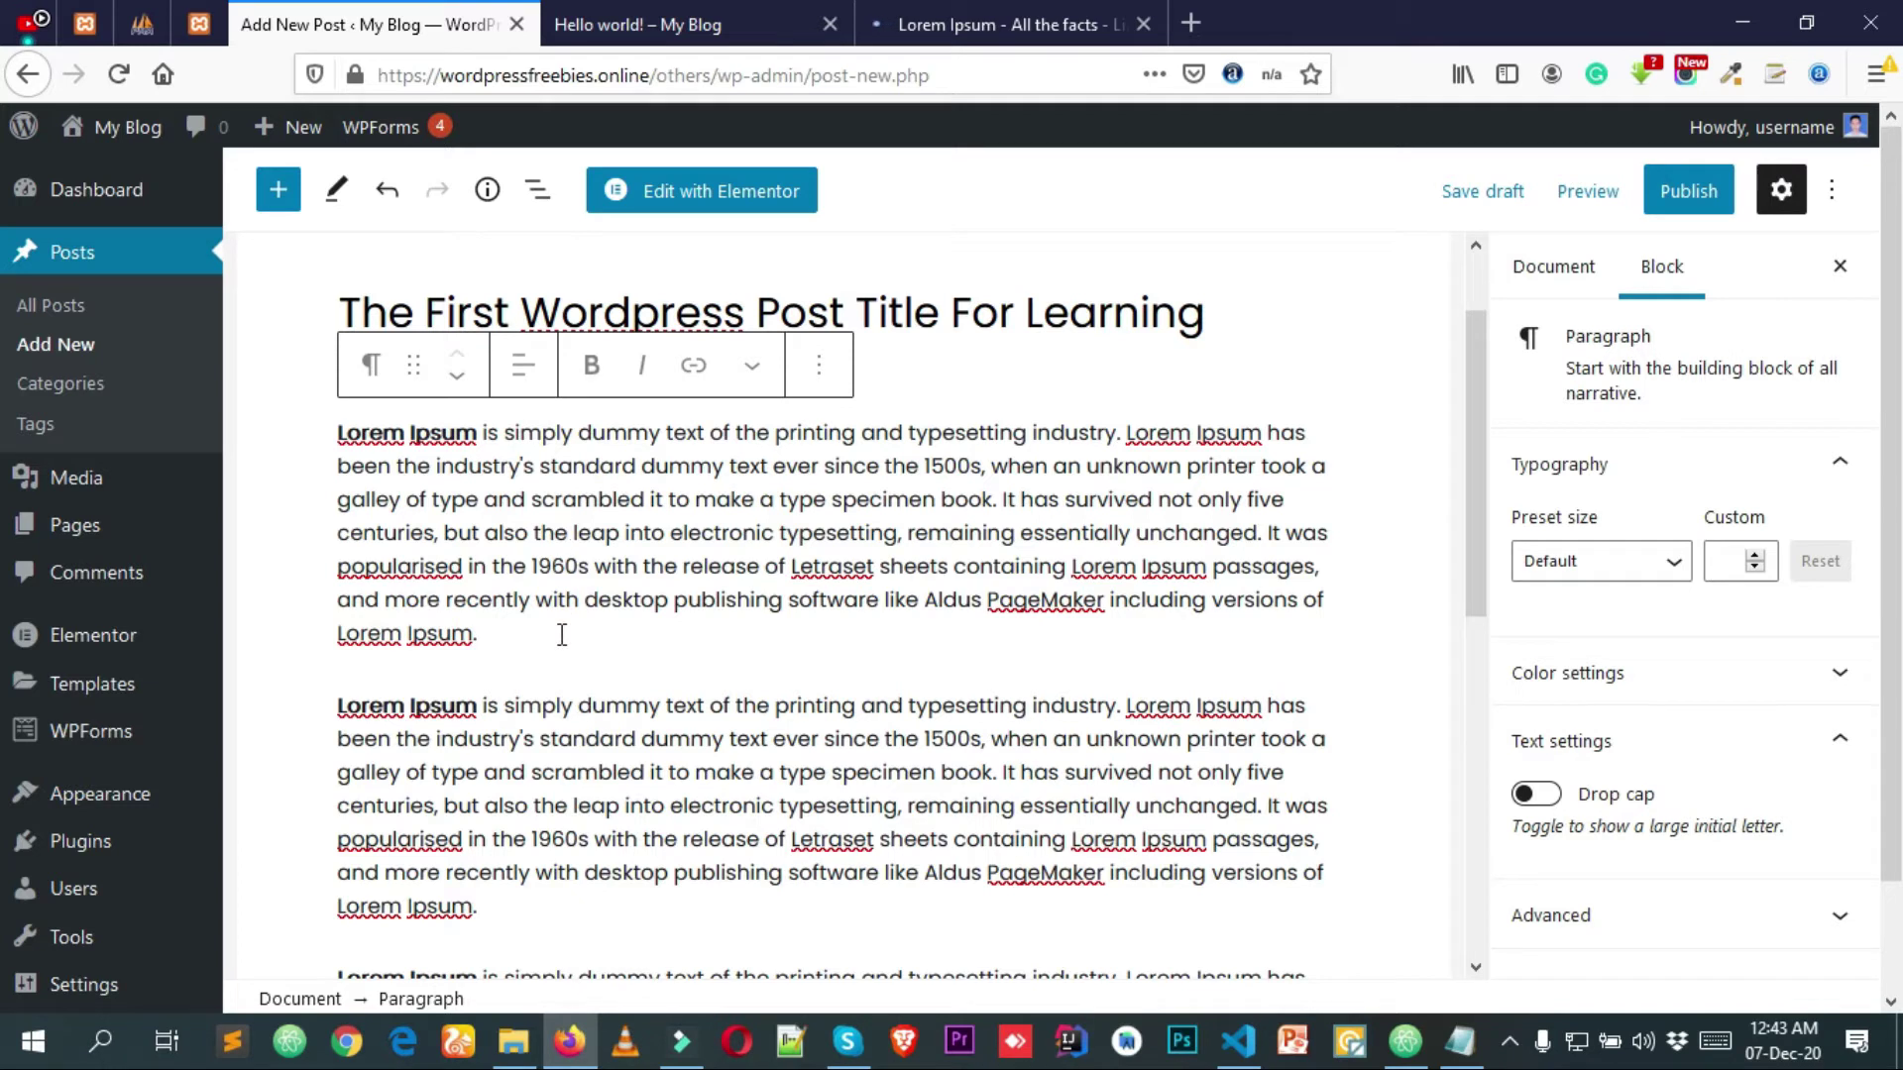
{"action": "left_click_drag", "start_coordinate": [576, 630], "coordinate": [387, 448]}
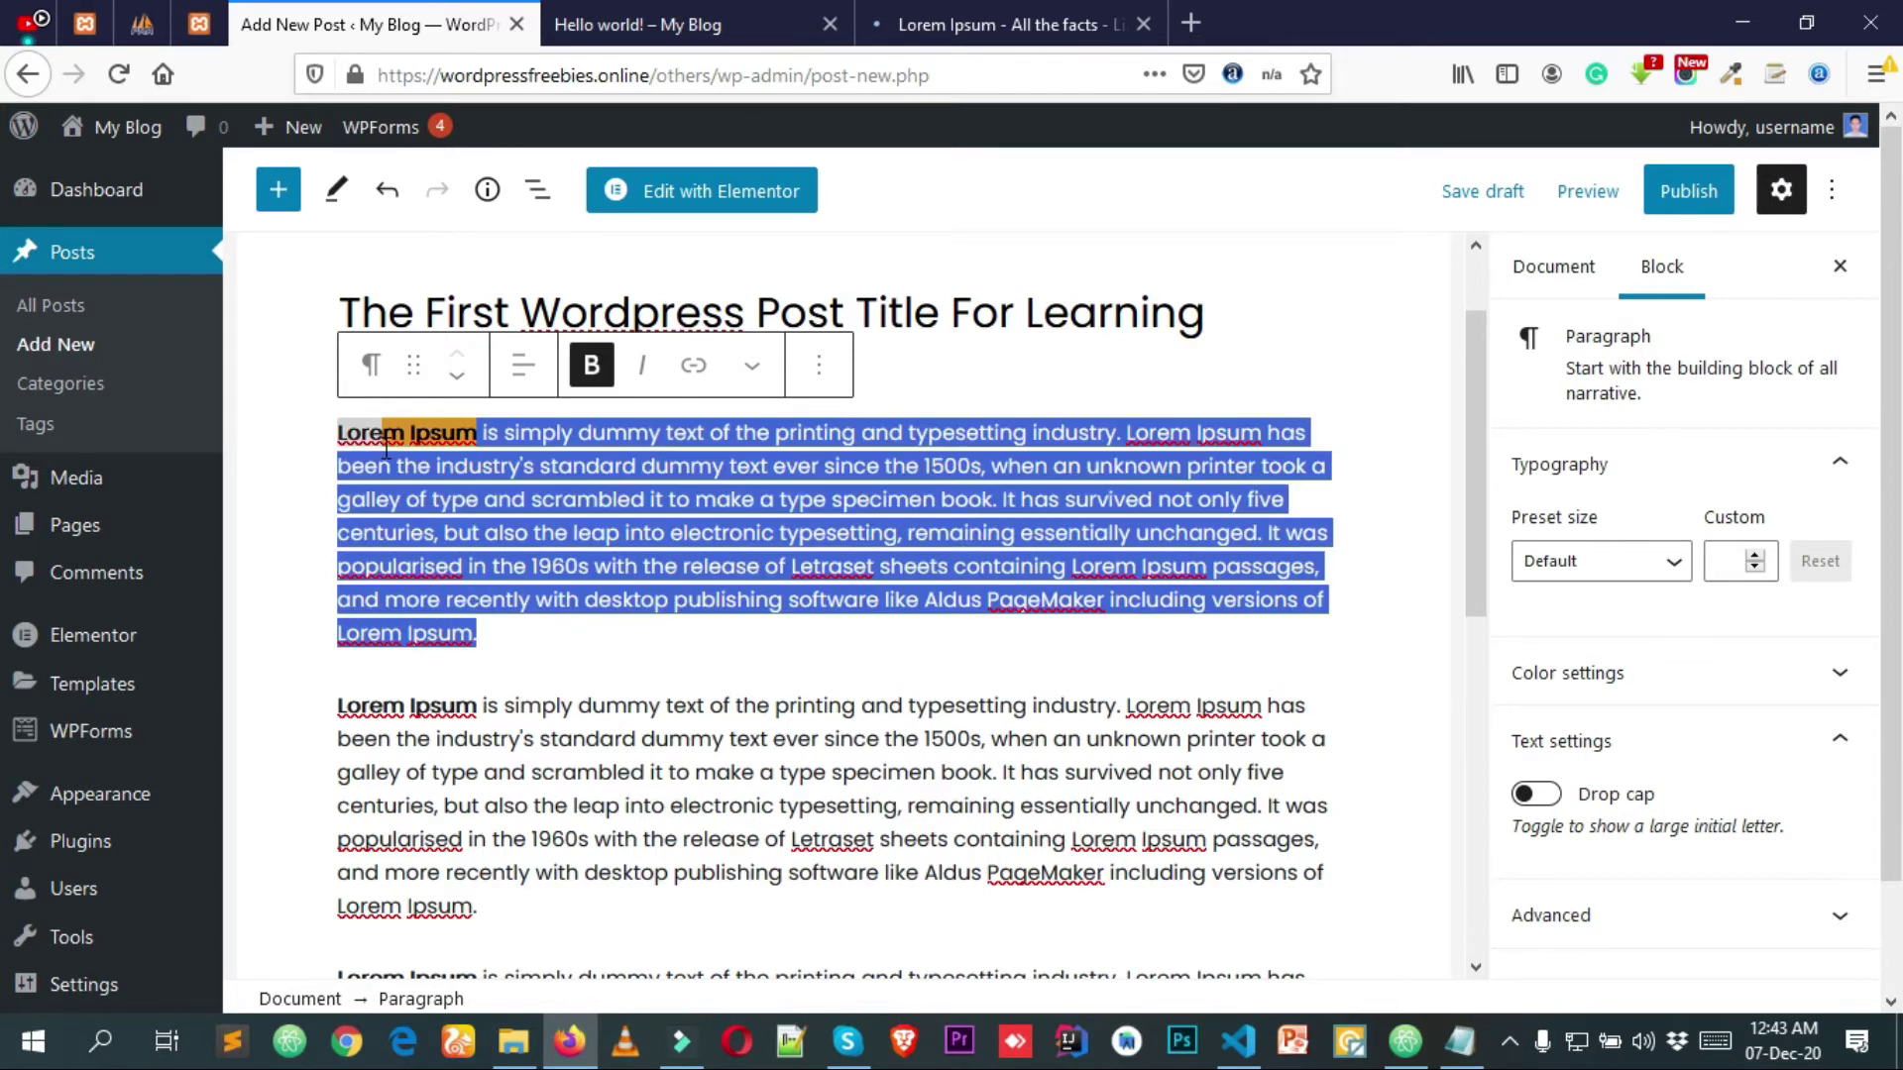
{"action": "left_click", "coordinate": [504, 523]}
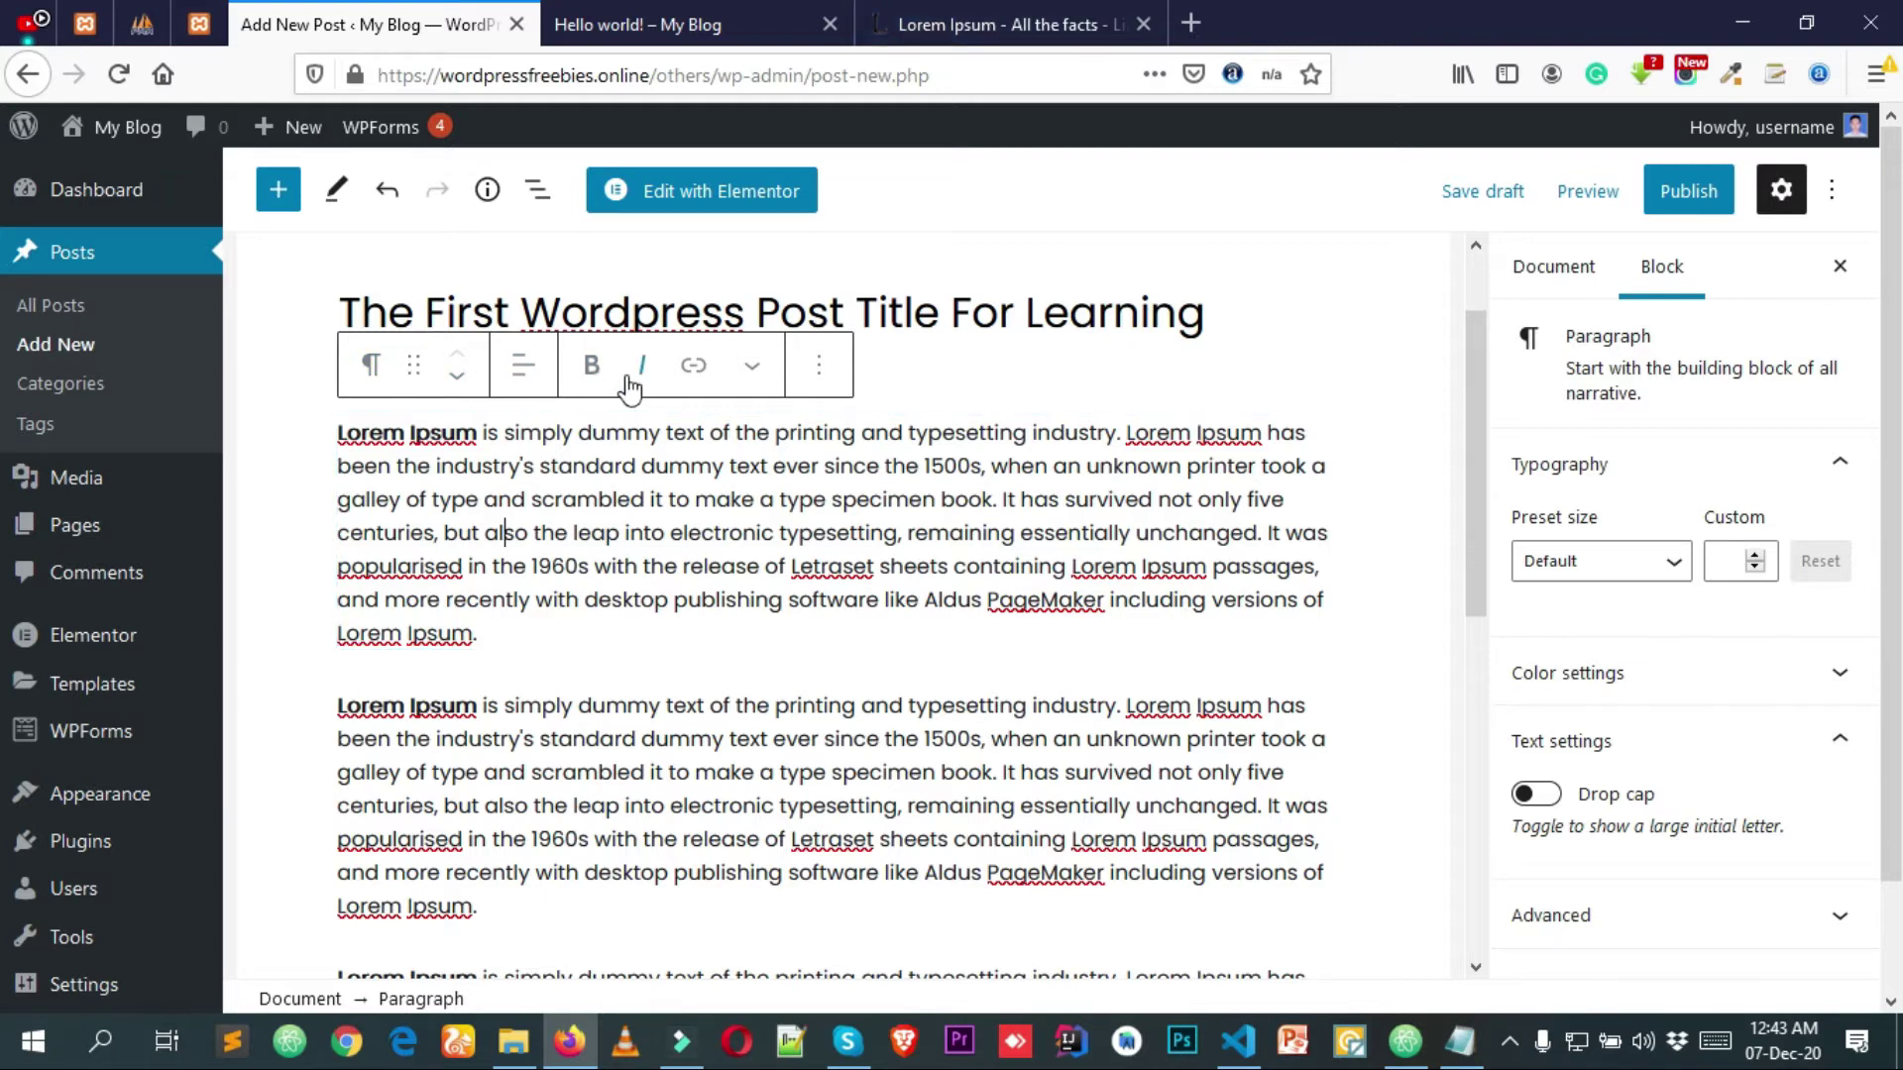
{"action": "key", "text": "Down"}
{"action": "key", "text": "Down"}
Make "1960" bold in the first paragraph of the post.
{"action": "left_click", "coordinate": [581, 565]}
{"action": "left_click_drag", "start_coordinate": [582, 569], "coordinate": [533, 569]}
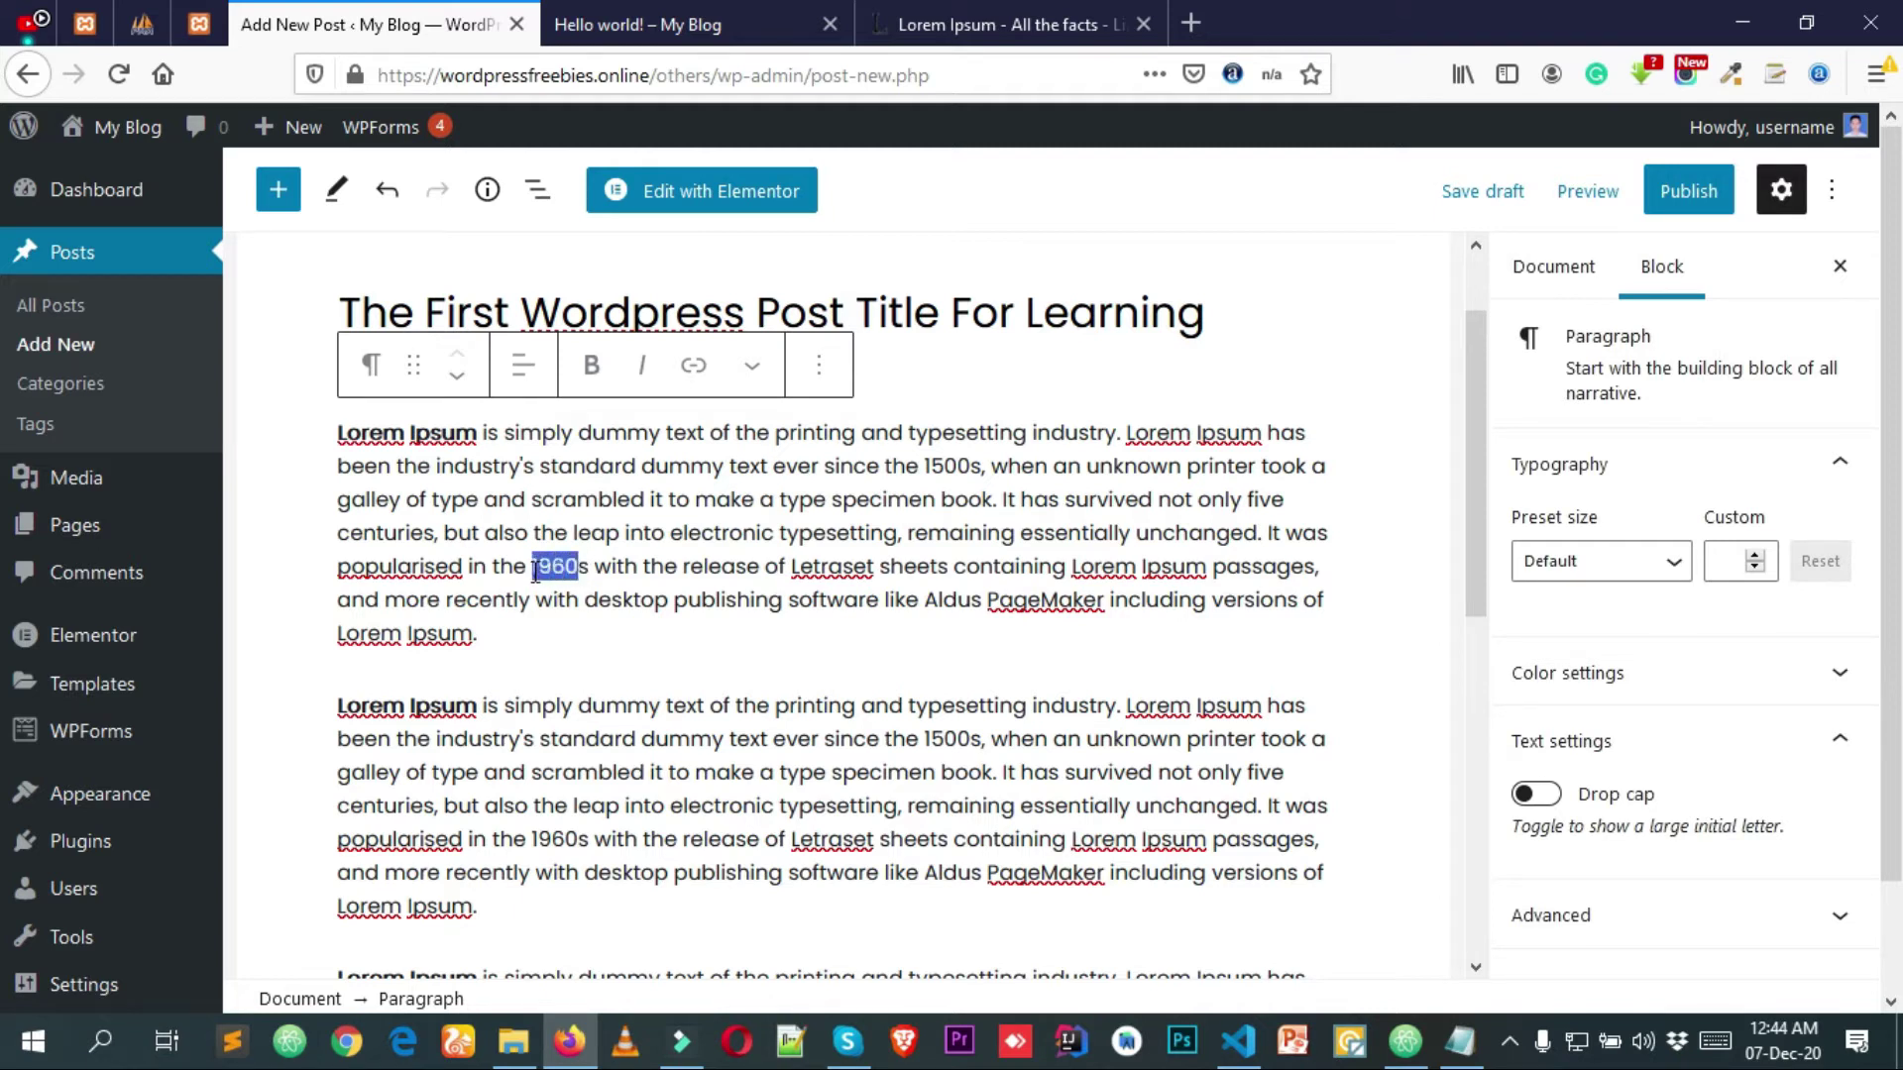
{"action": "left_click", "coordinate": [591, 368]}
{"action": "left_click", "coordinate": [563, 579]}
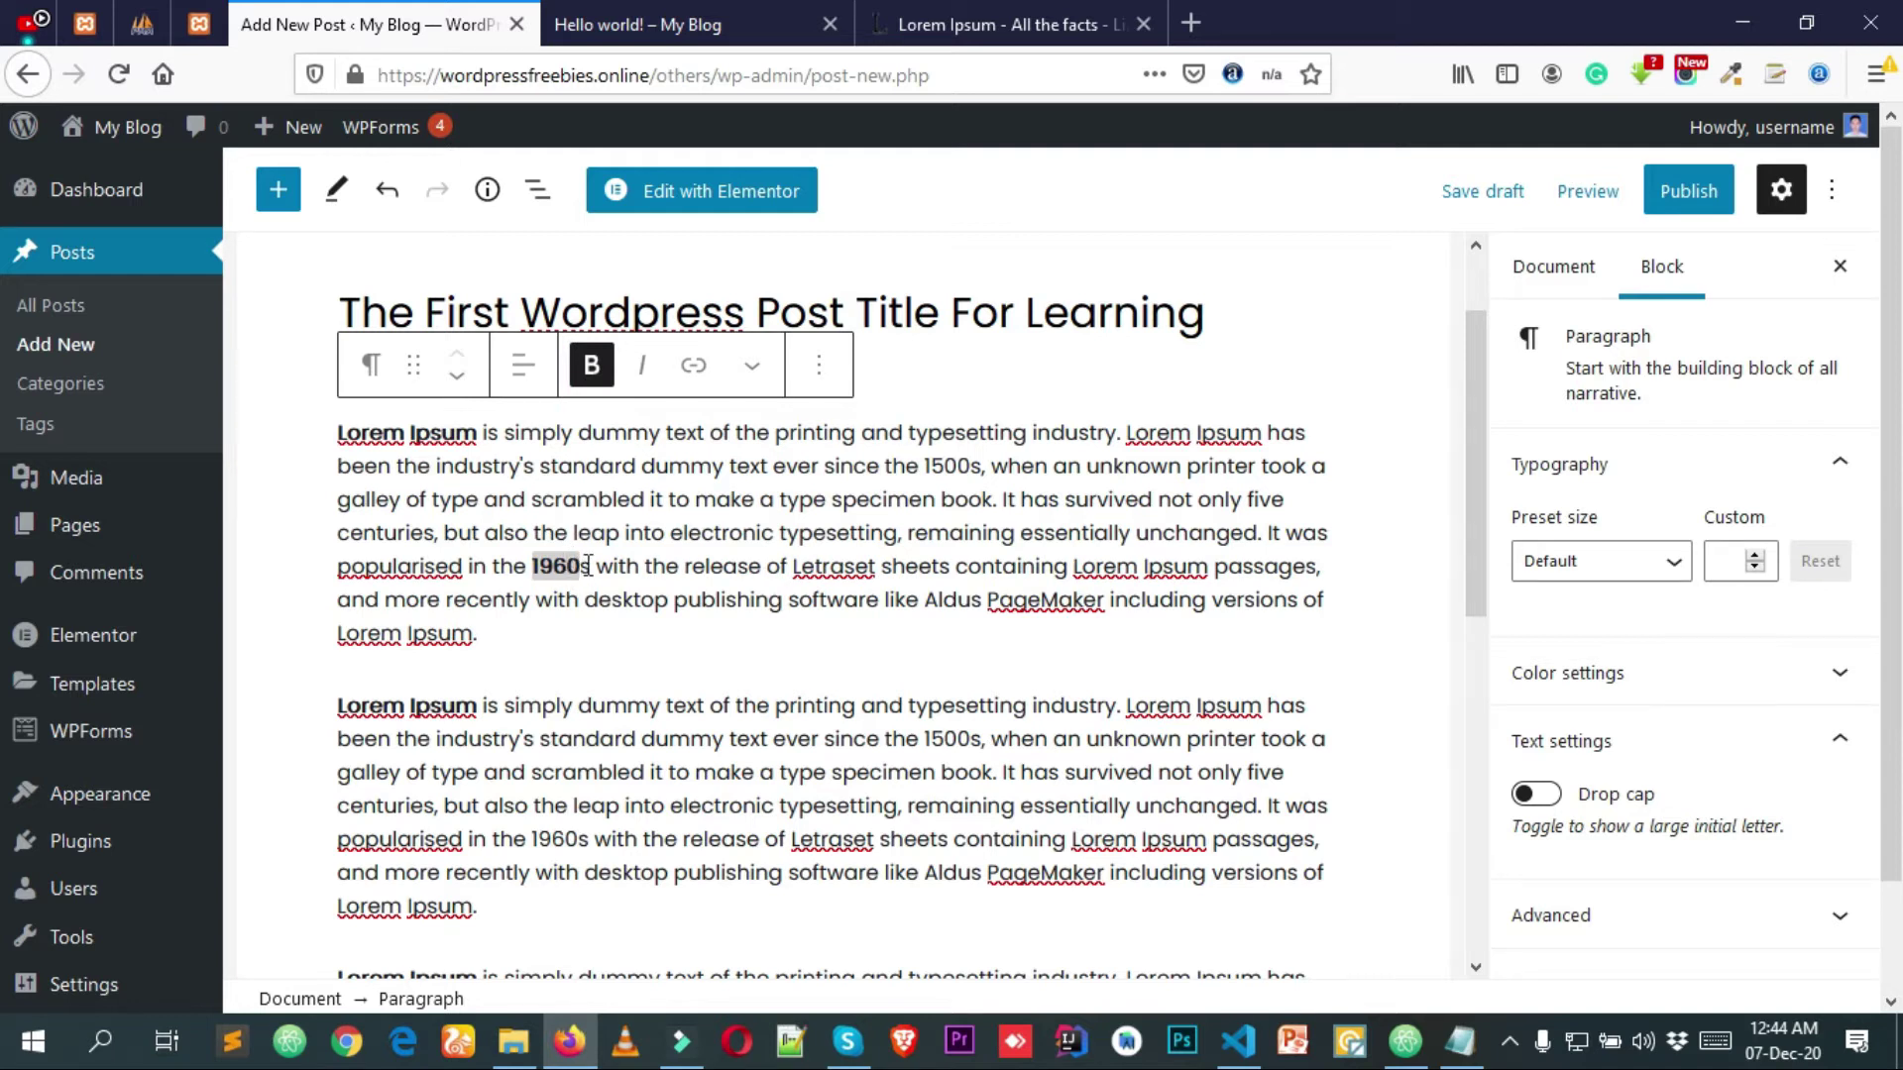
Make "1960s" italic in the first paragraph.
{"action": "left_click", "coordinate": [589, 567]}
{"action": "left_click_drag", "start_coordinate": [590, 567], "coordinate": [536, 567]}
{"action": "left_click", "coordinate": [645, 376]}
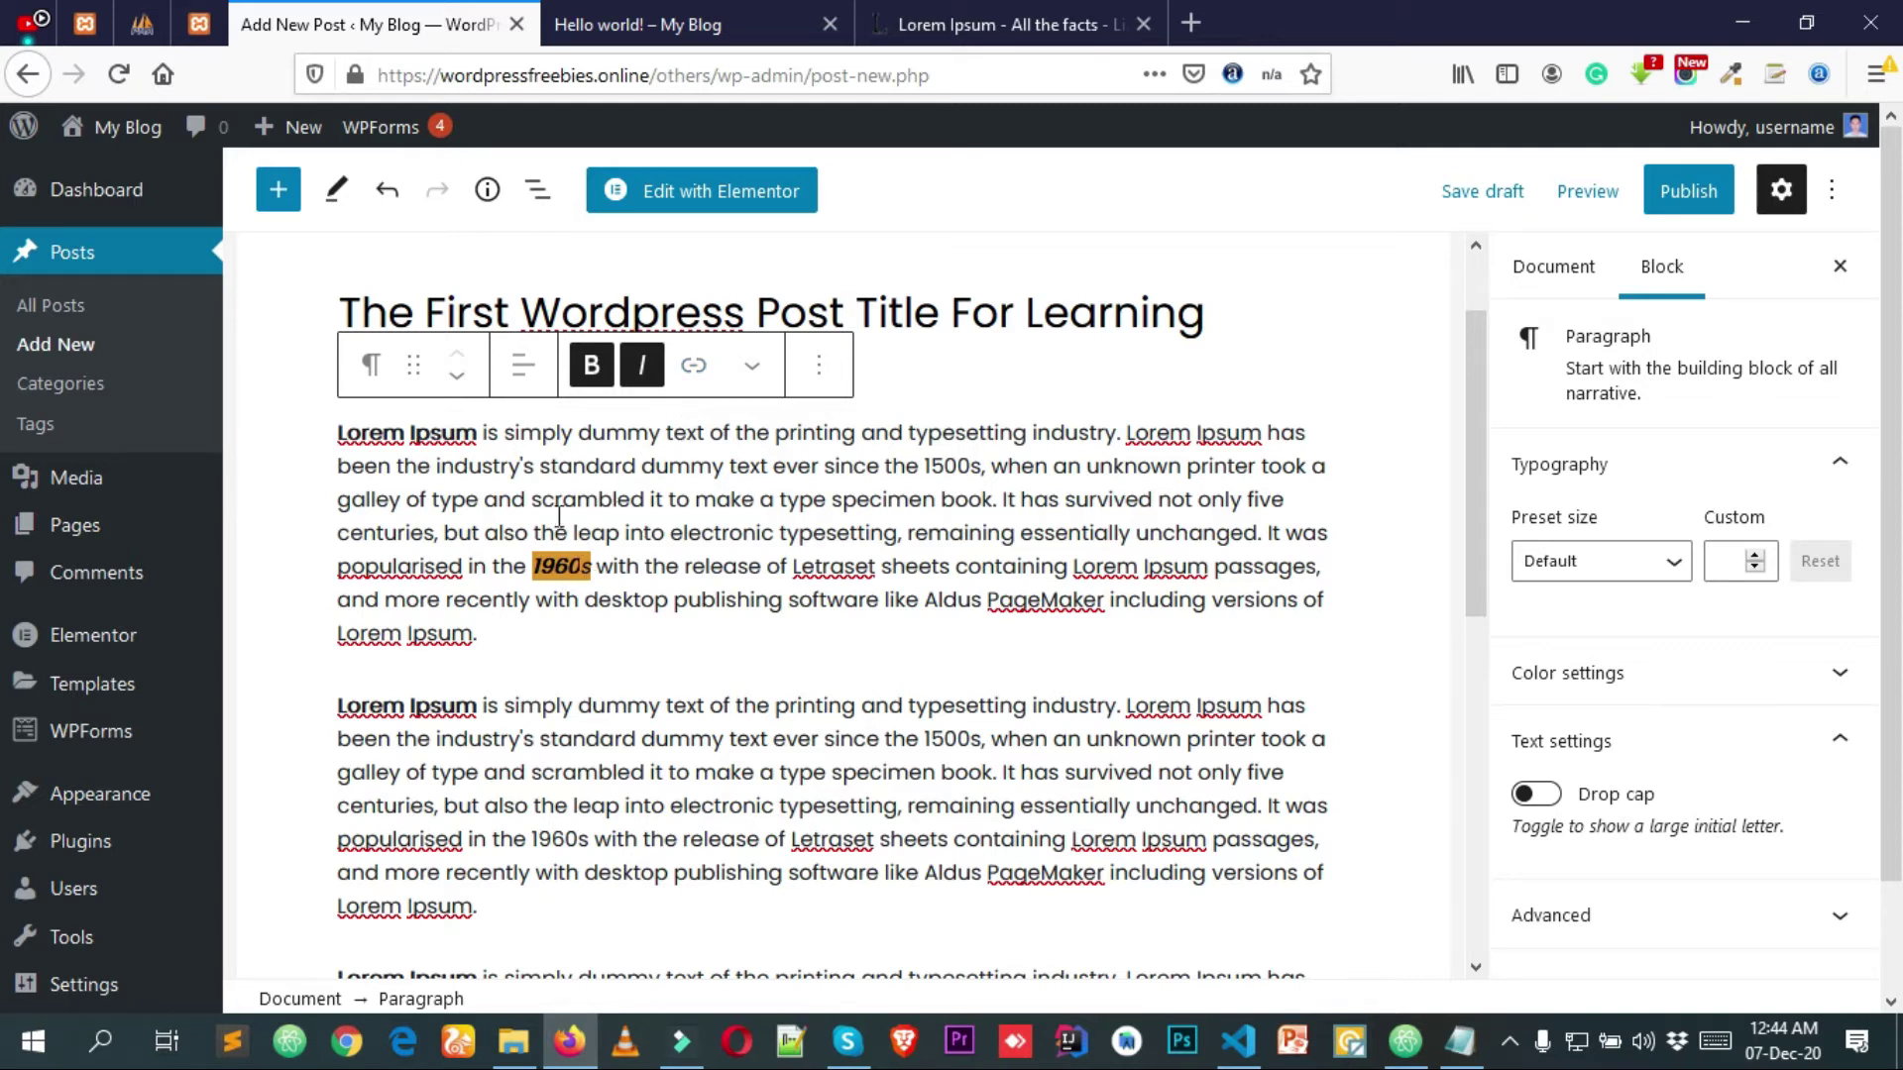
{"action": "left_click", "coordinate": [694, 368]}
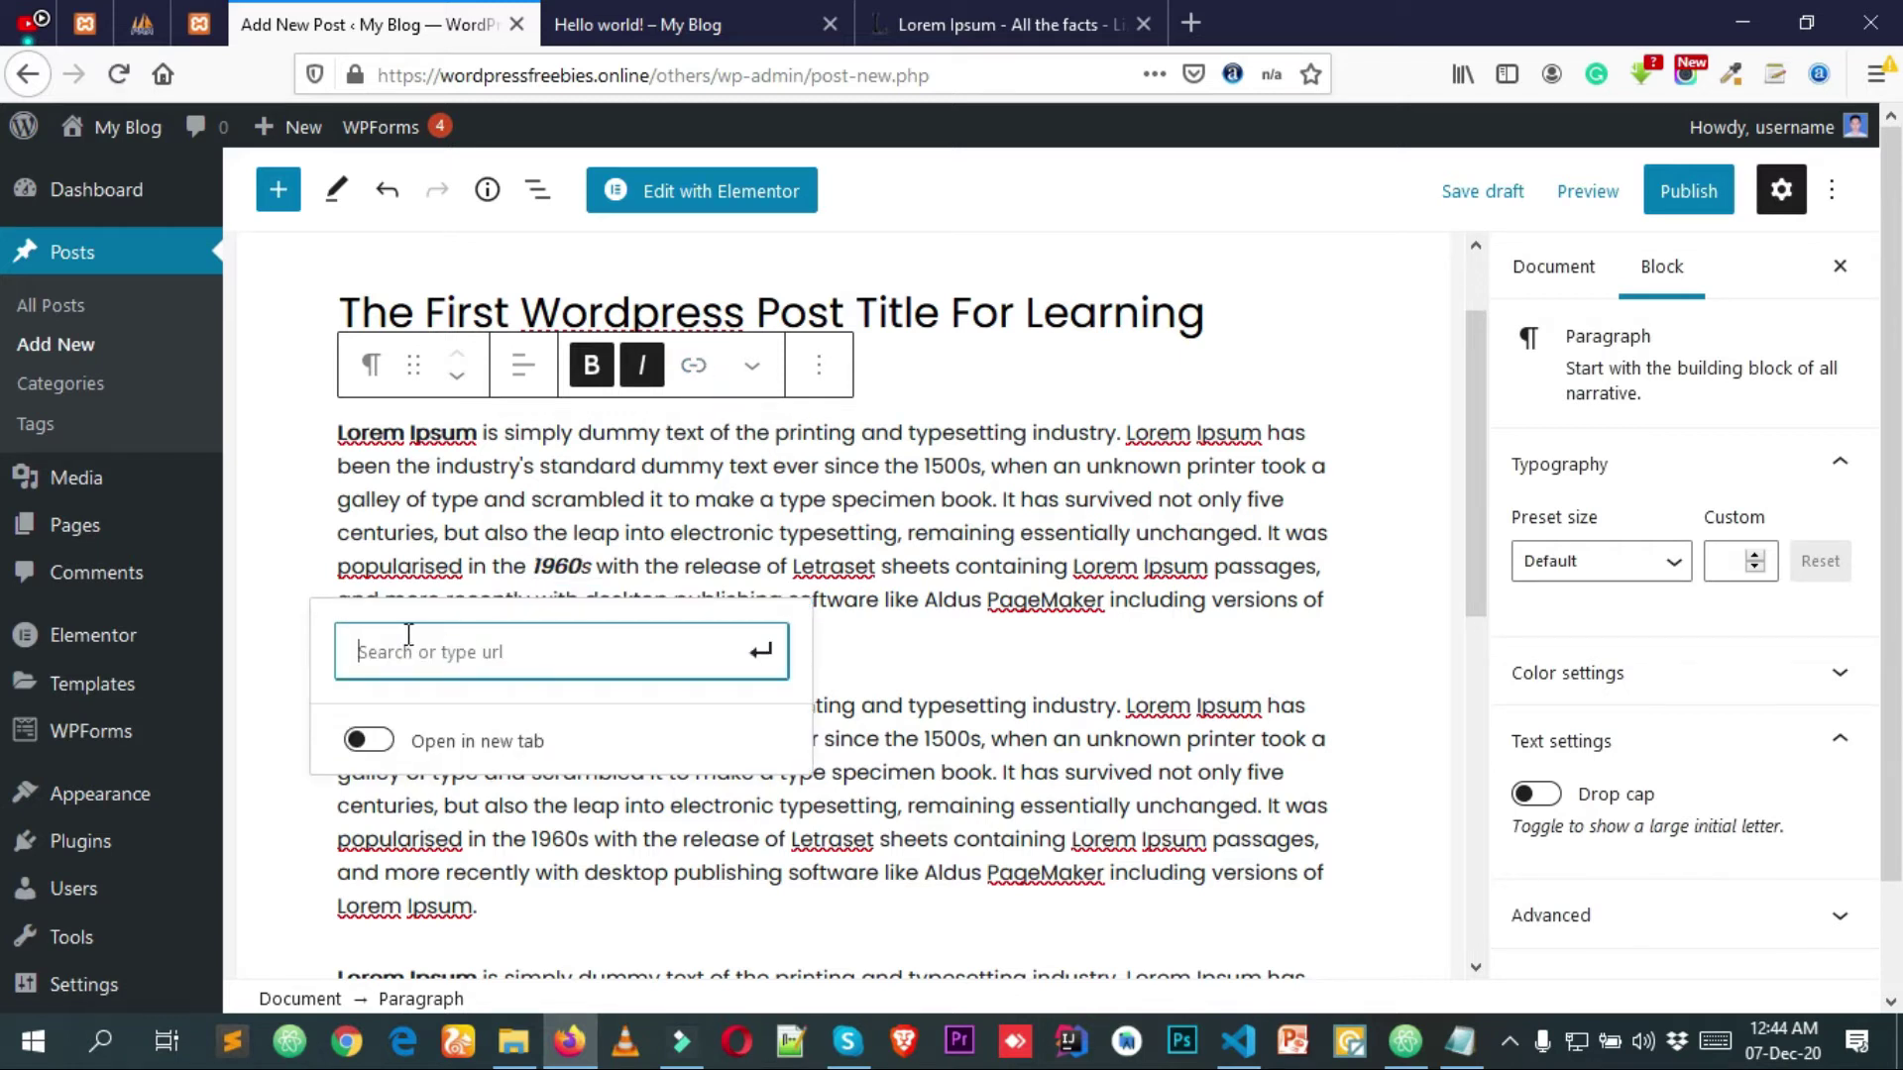
{"action": "key", "text": "Return"}
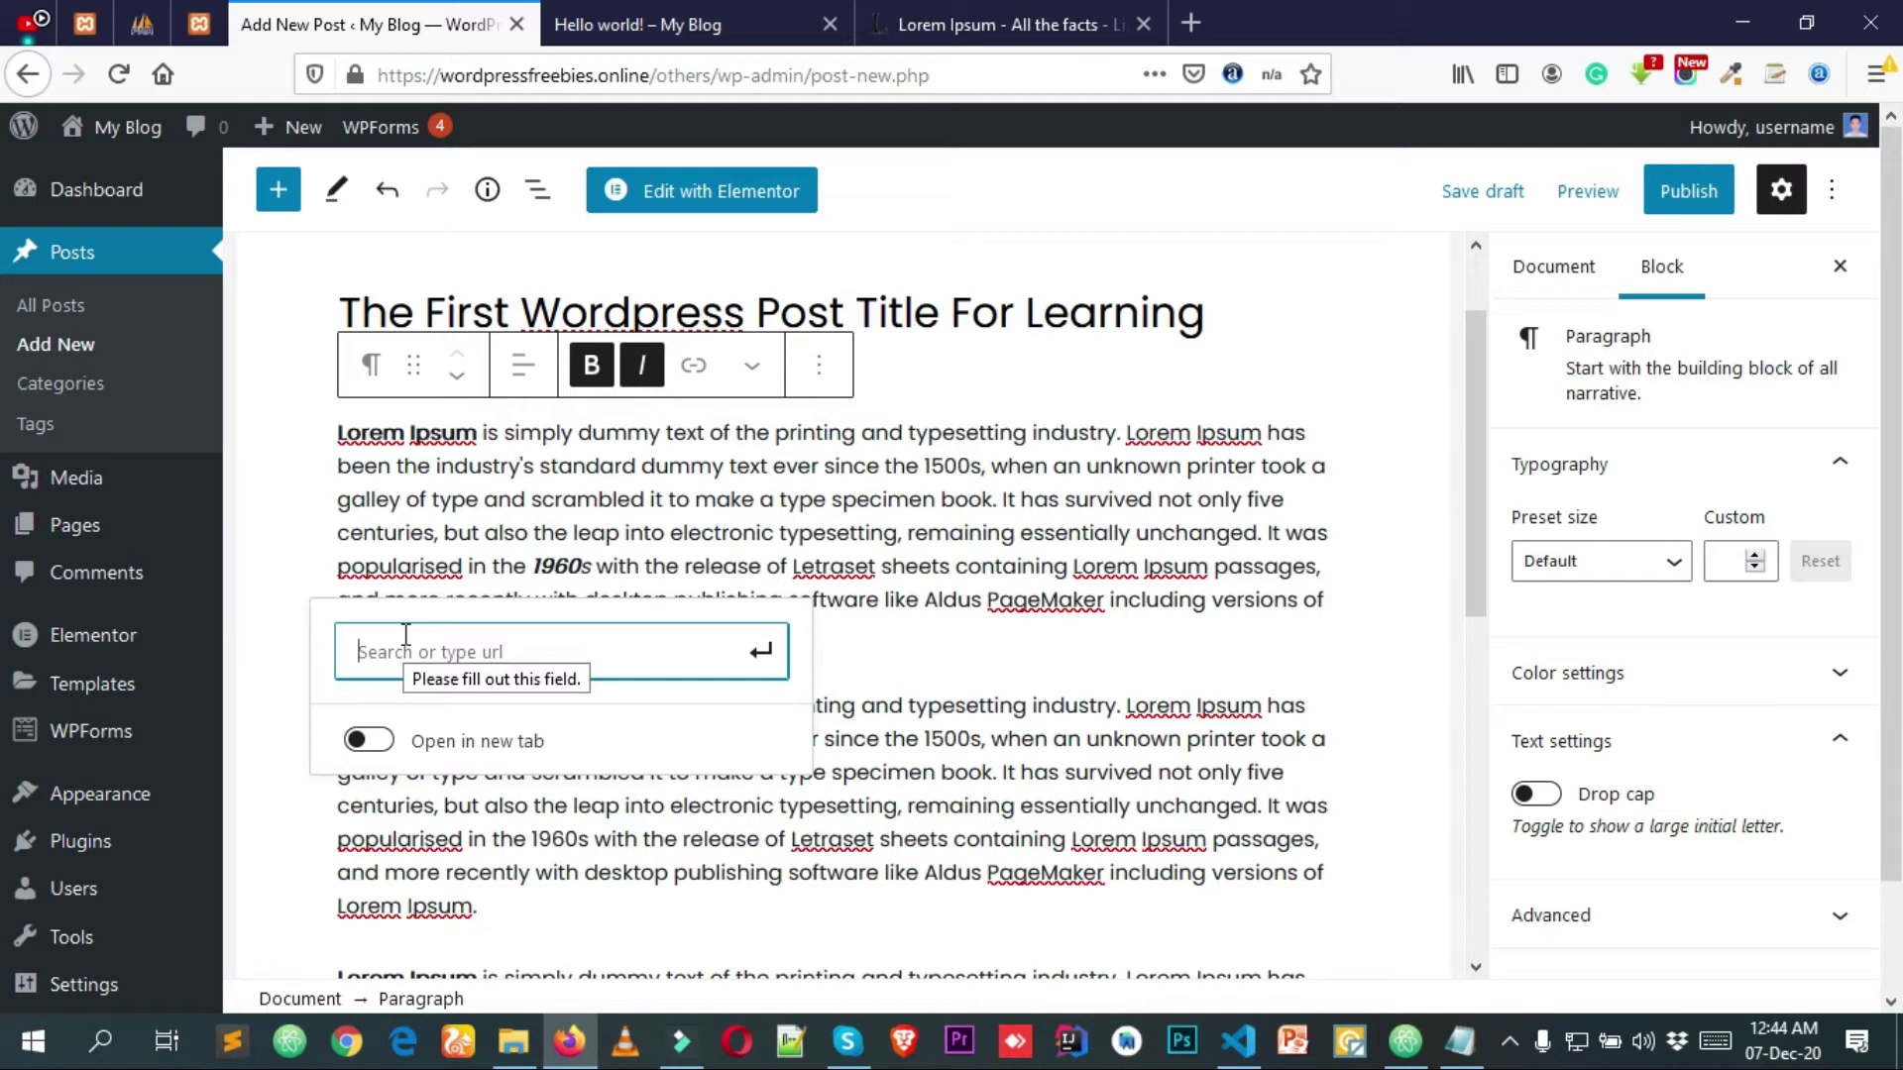
{"action": "type", "text": "https://google.com"}
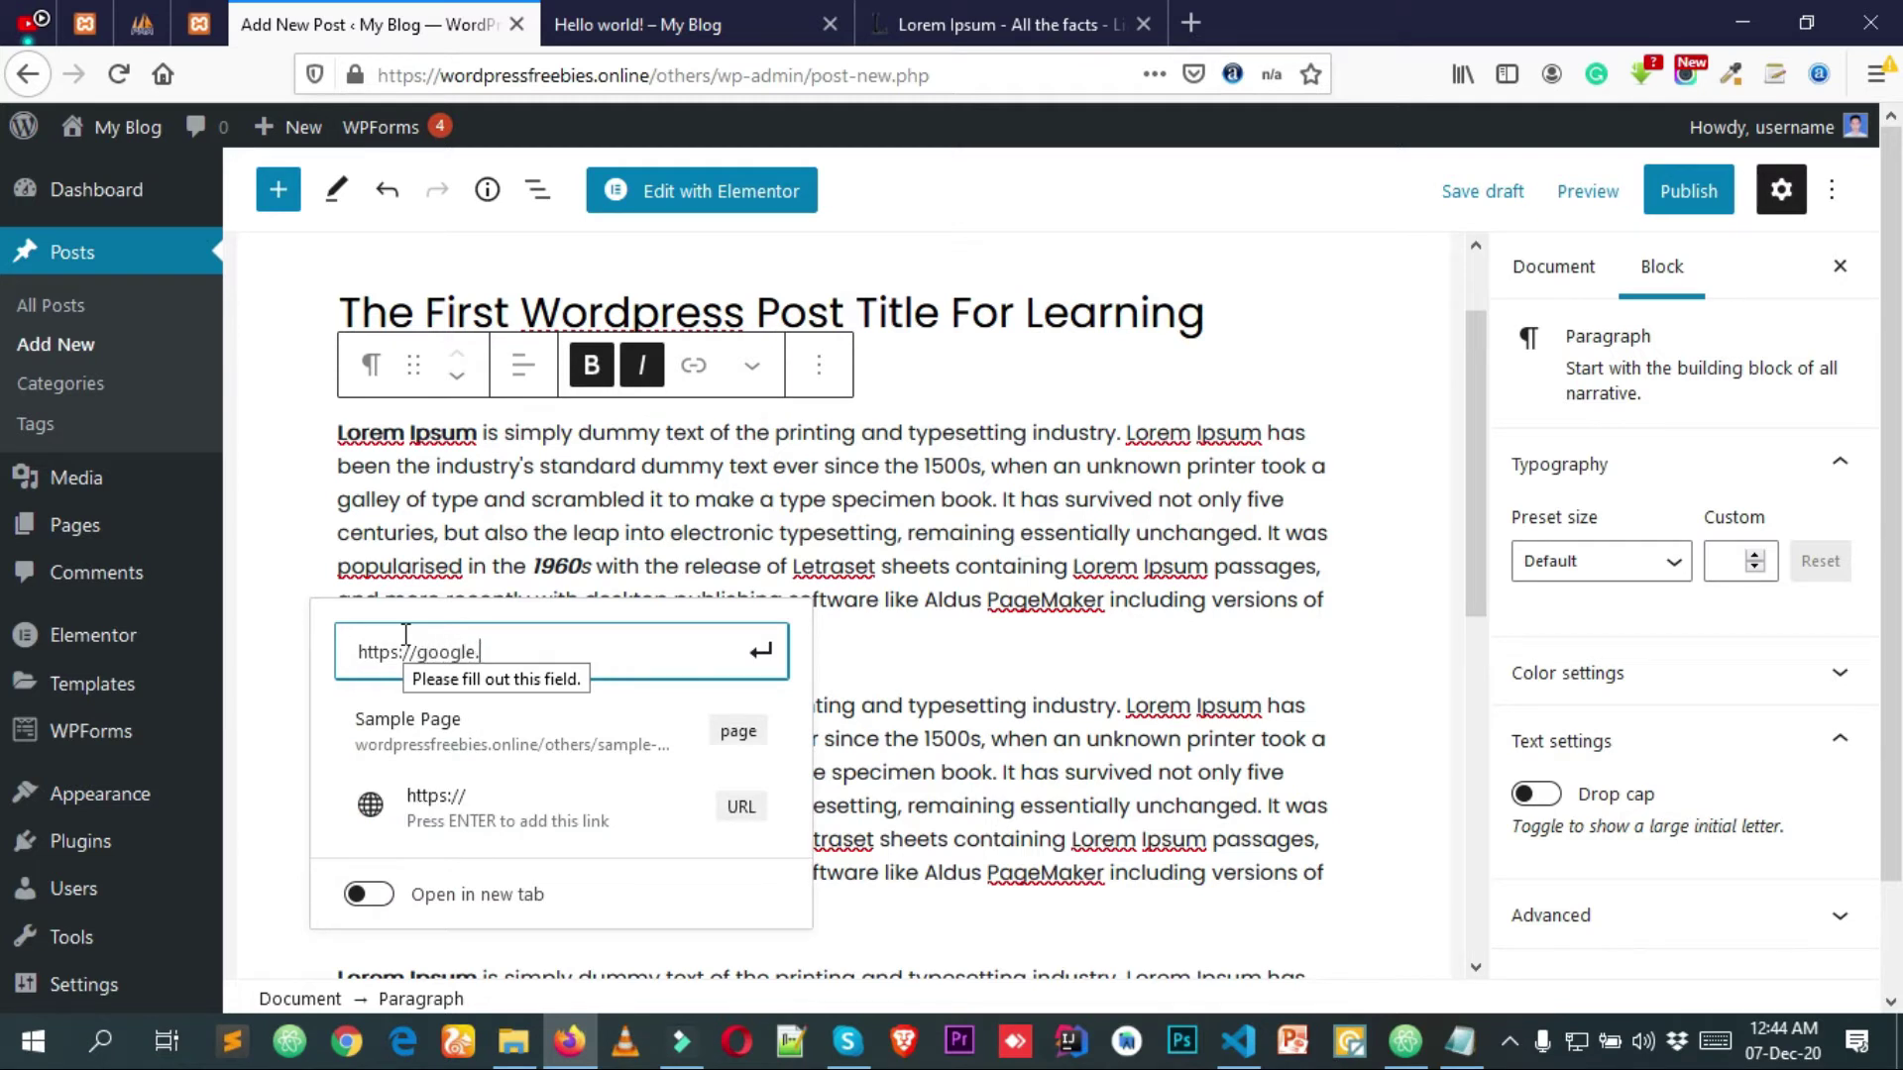
{"action": "left_click", "coordinate": [763, 654]}
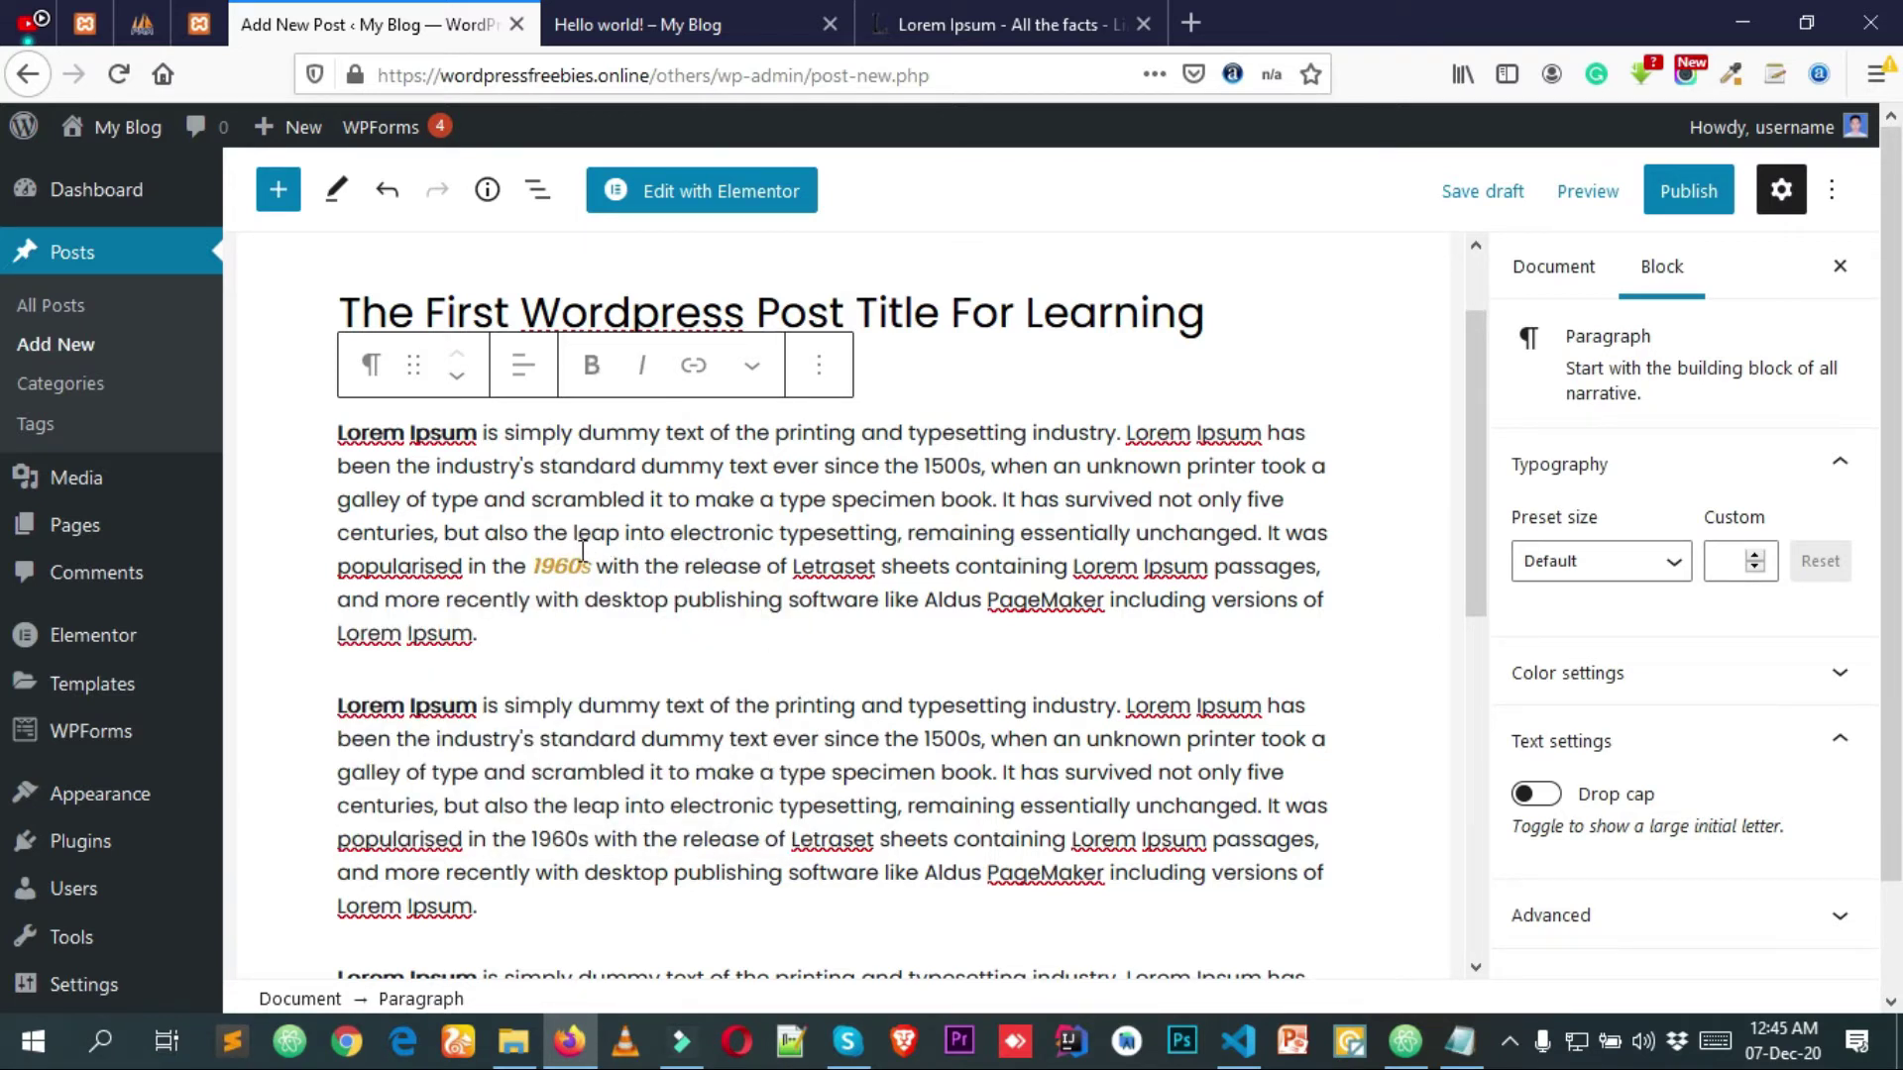
Insert a Heading block between the first and second paragraphs of the post.
{"action": "scroll", "coordinate": [711, 505], "scroll_direction": "down", "scroll_amount": 5}
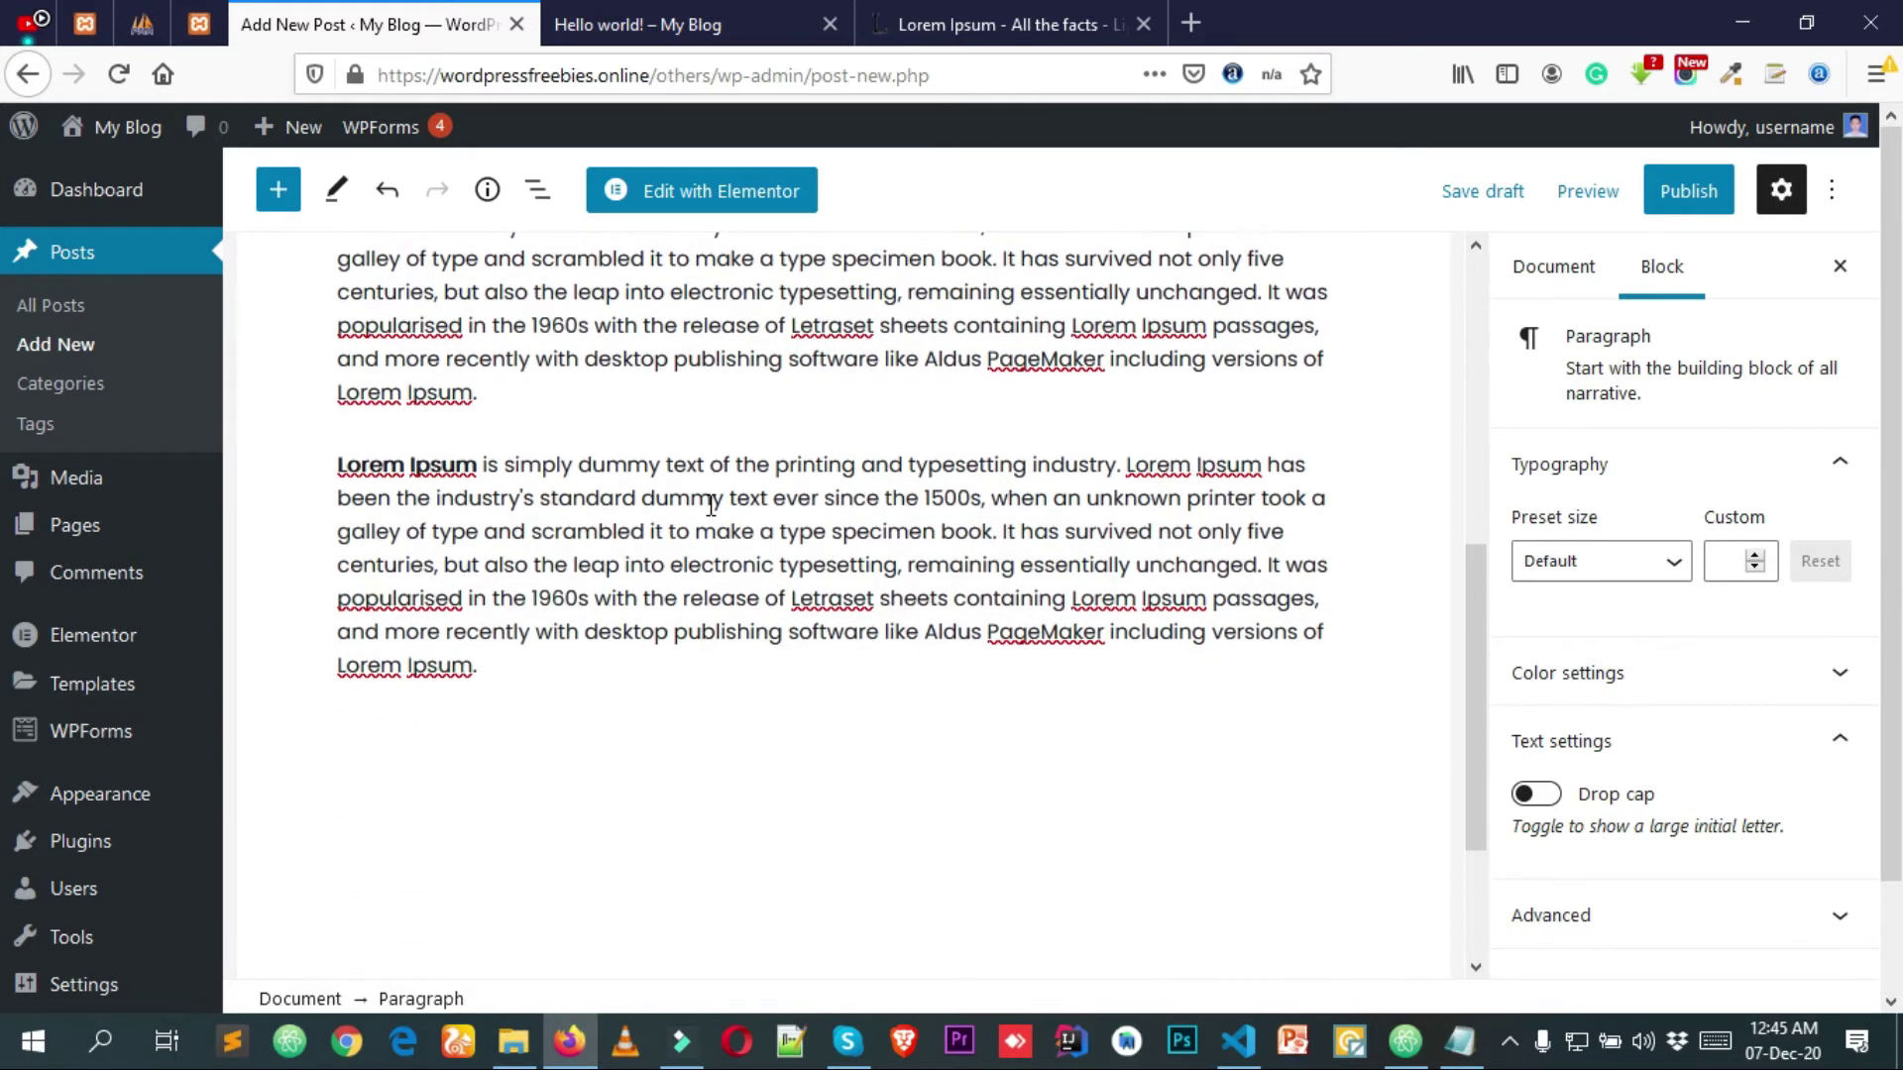
{"action": "scroll", "coordinate": [497, 407], "scroll_direction": "up", "scroll_amount": 6}
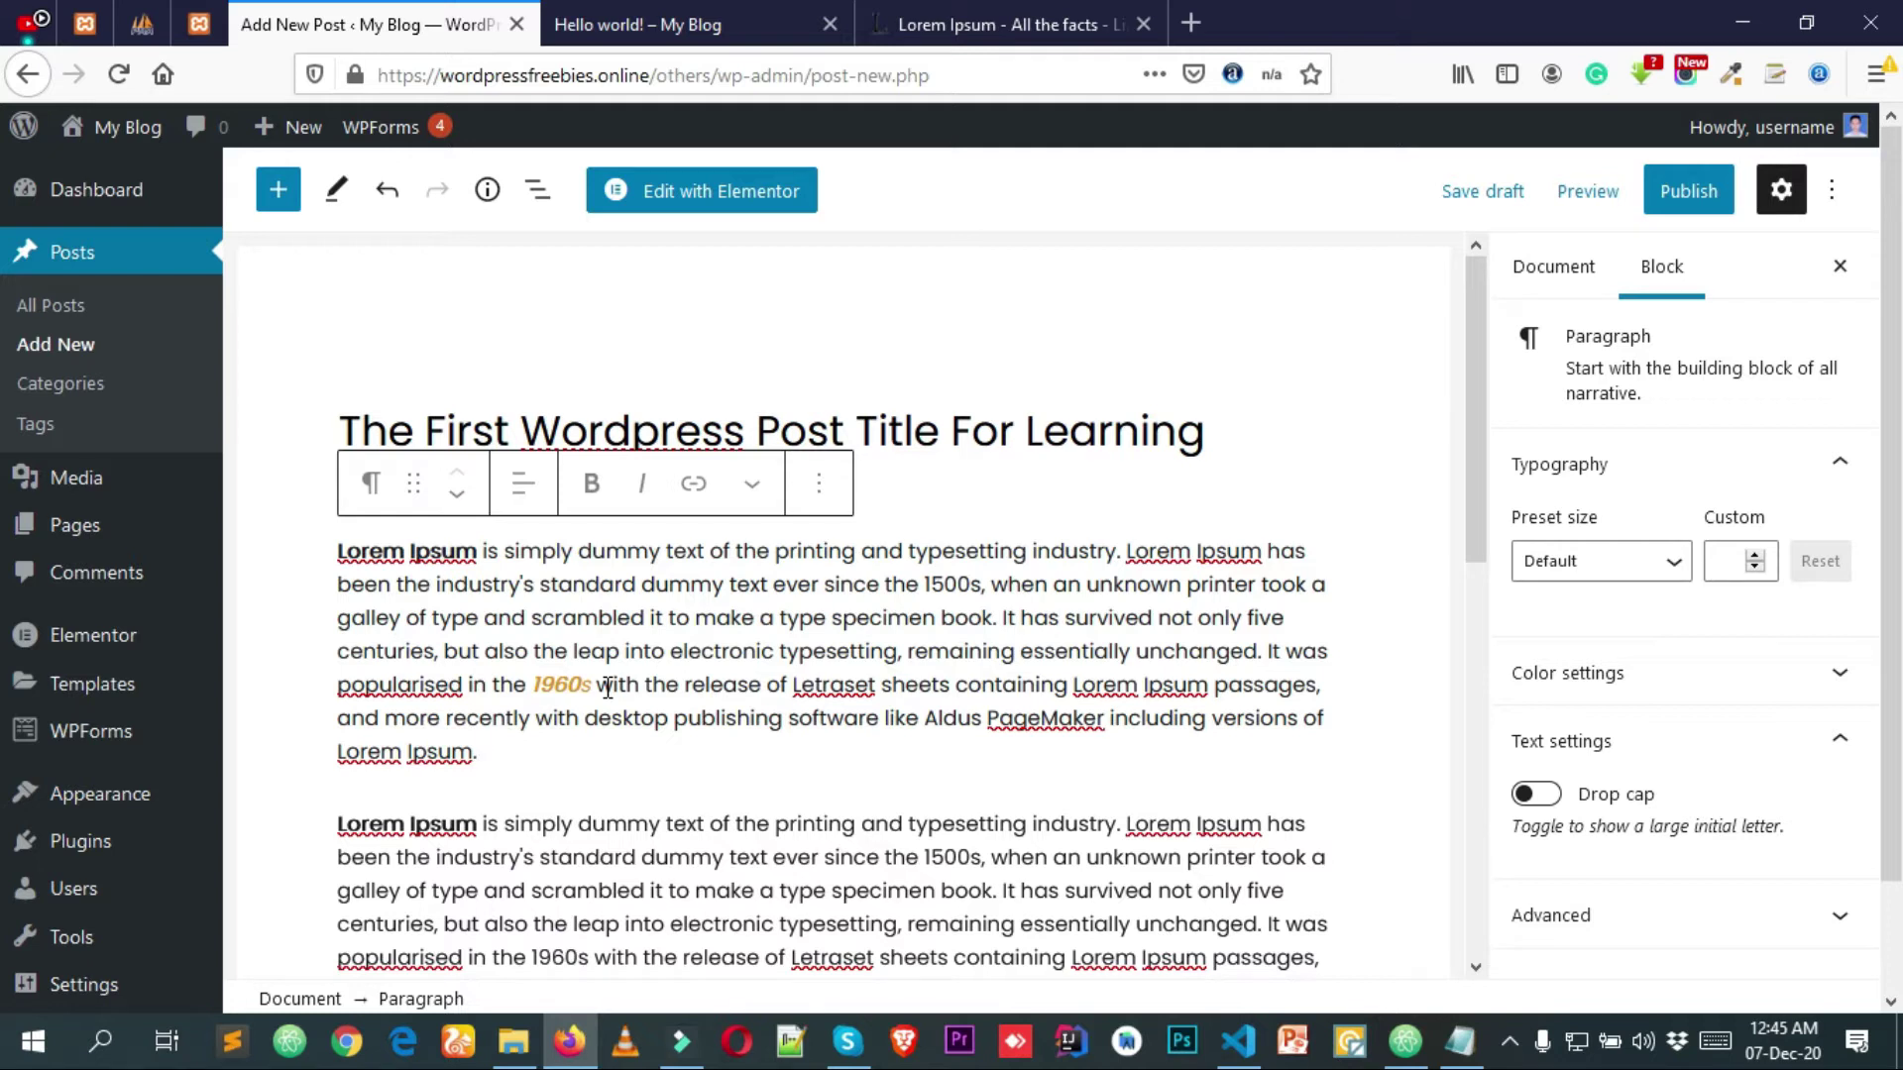
{"action": "key", "text": "Return"}
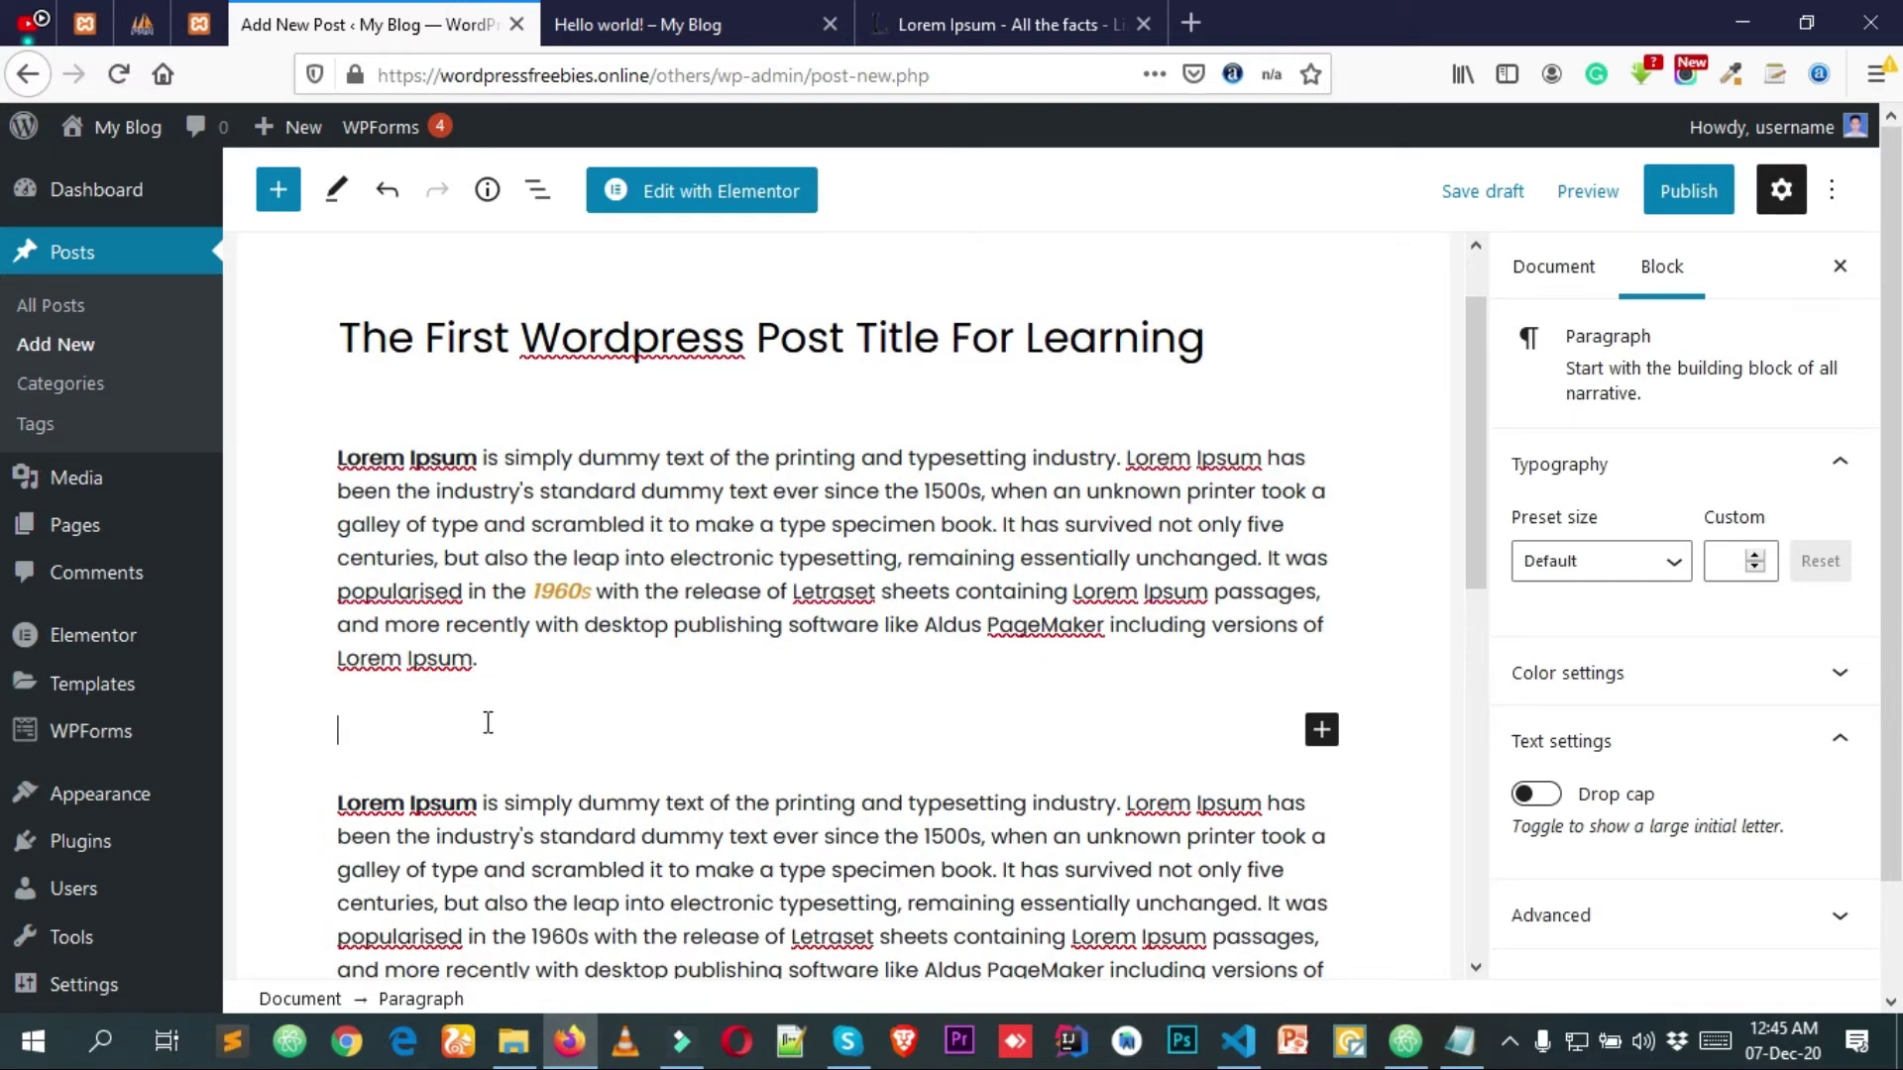
{"action": "left_click", "coordinate": [1322, 731]}
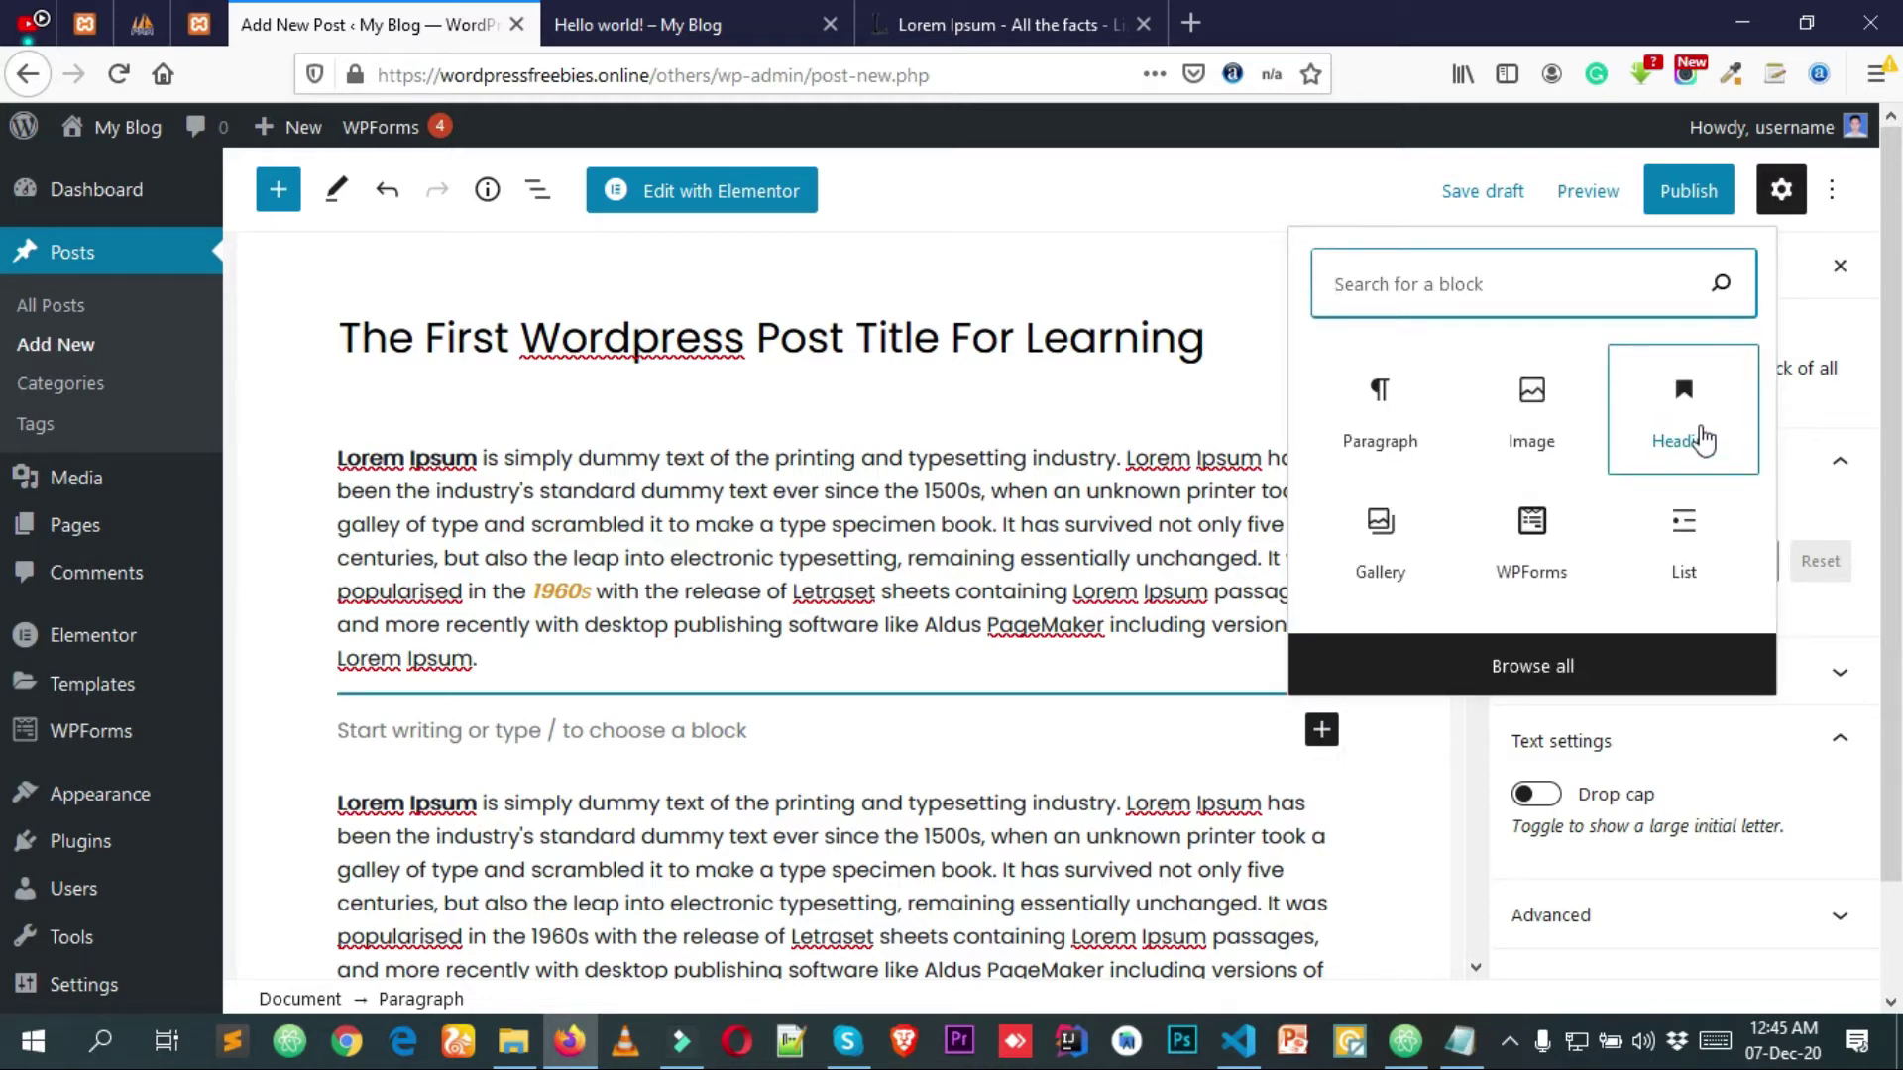
{"action": "left_click", "coordinate": [1677, 429]}
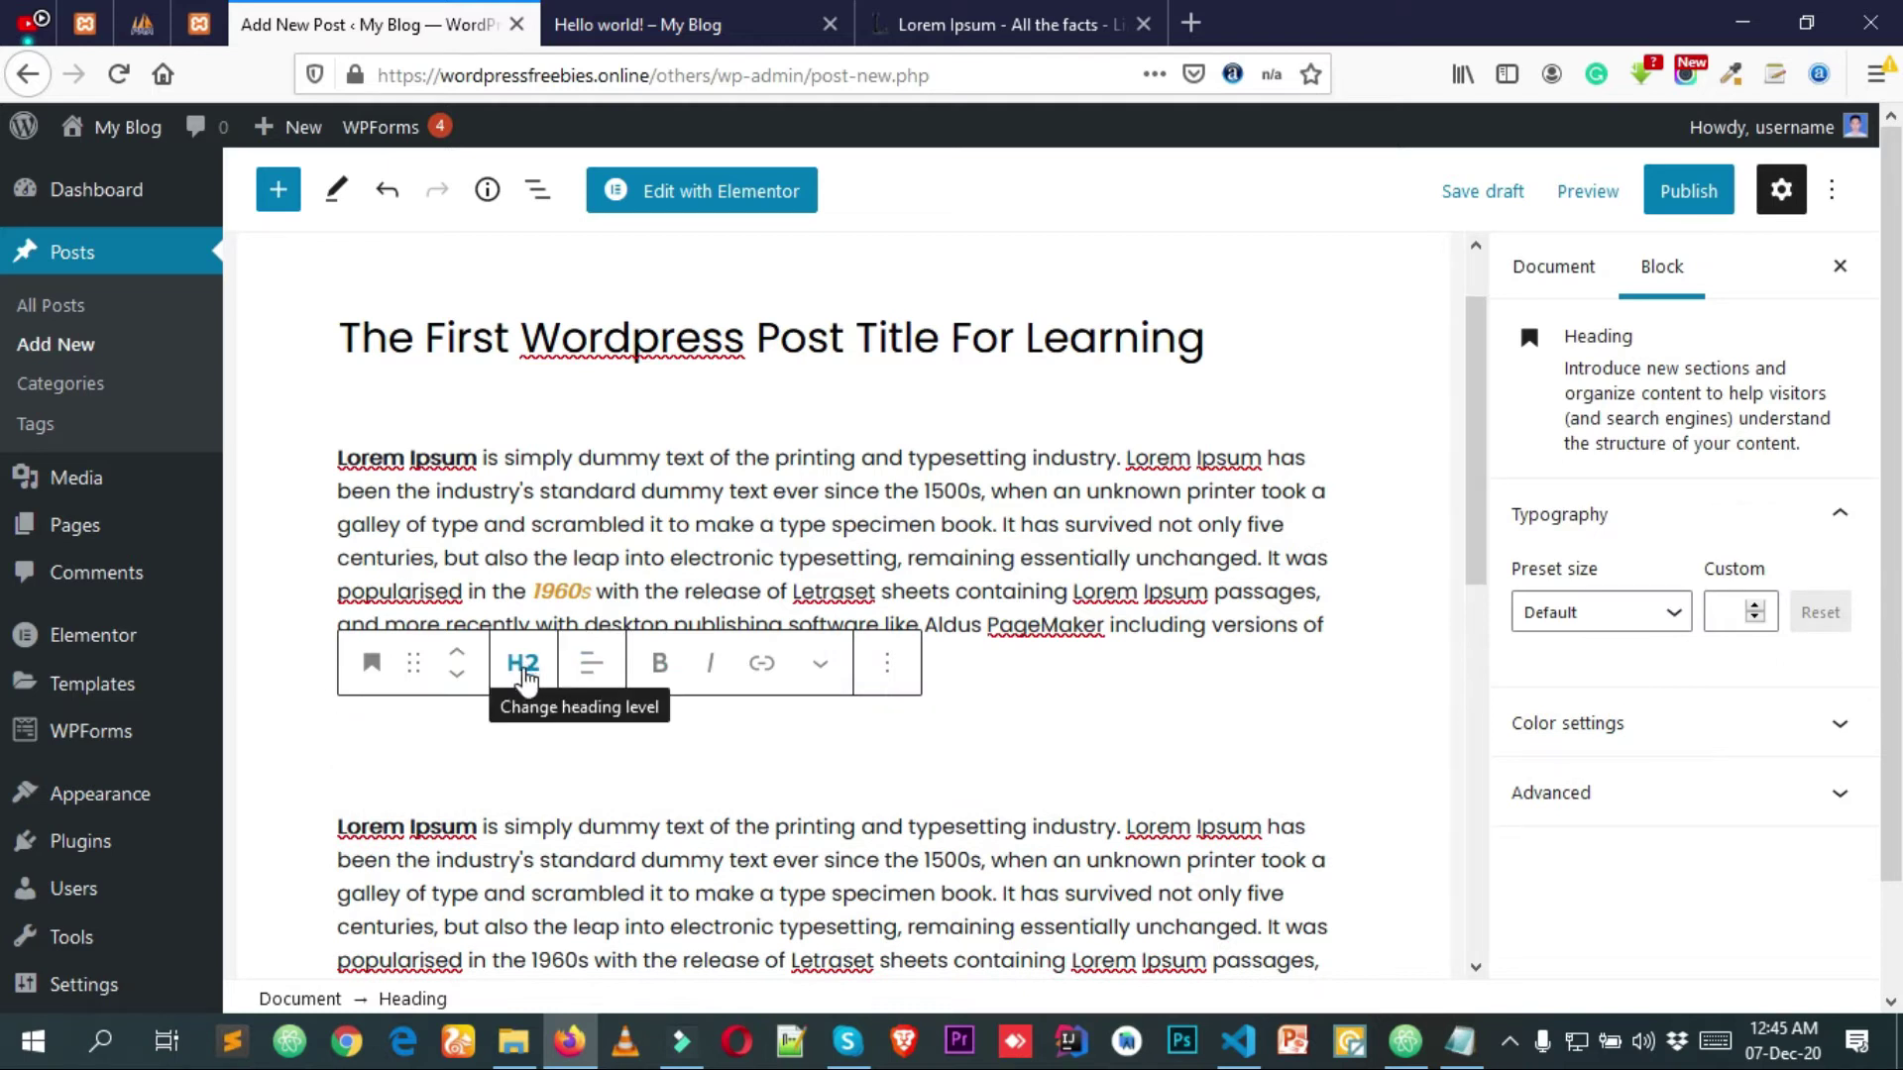
Enter "Our Subtitle" as the text of the new heading, keeping level H2.
{"action": "left_click", "coordinate": [527, 672]}
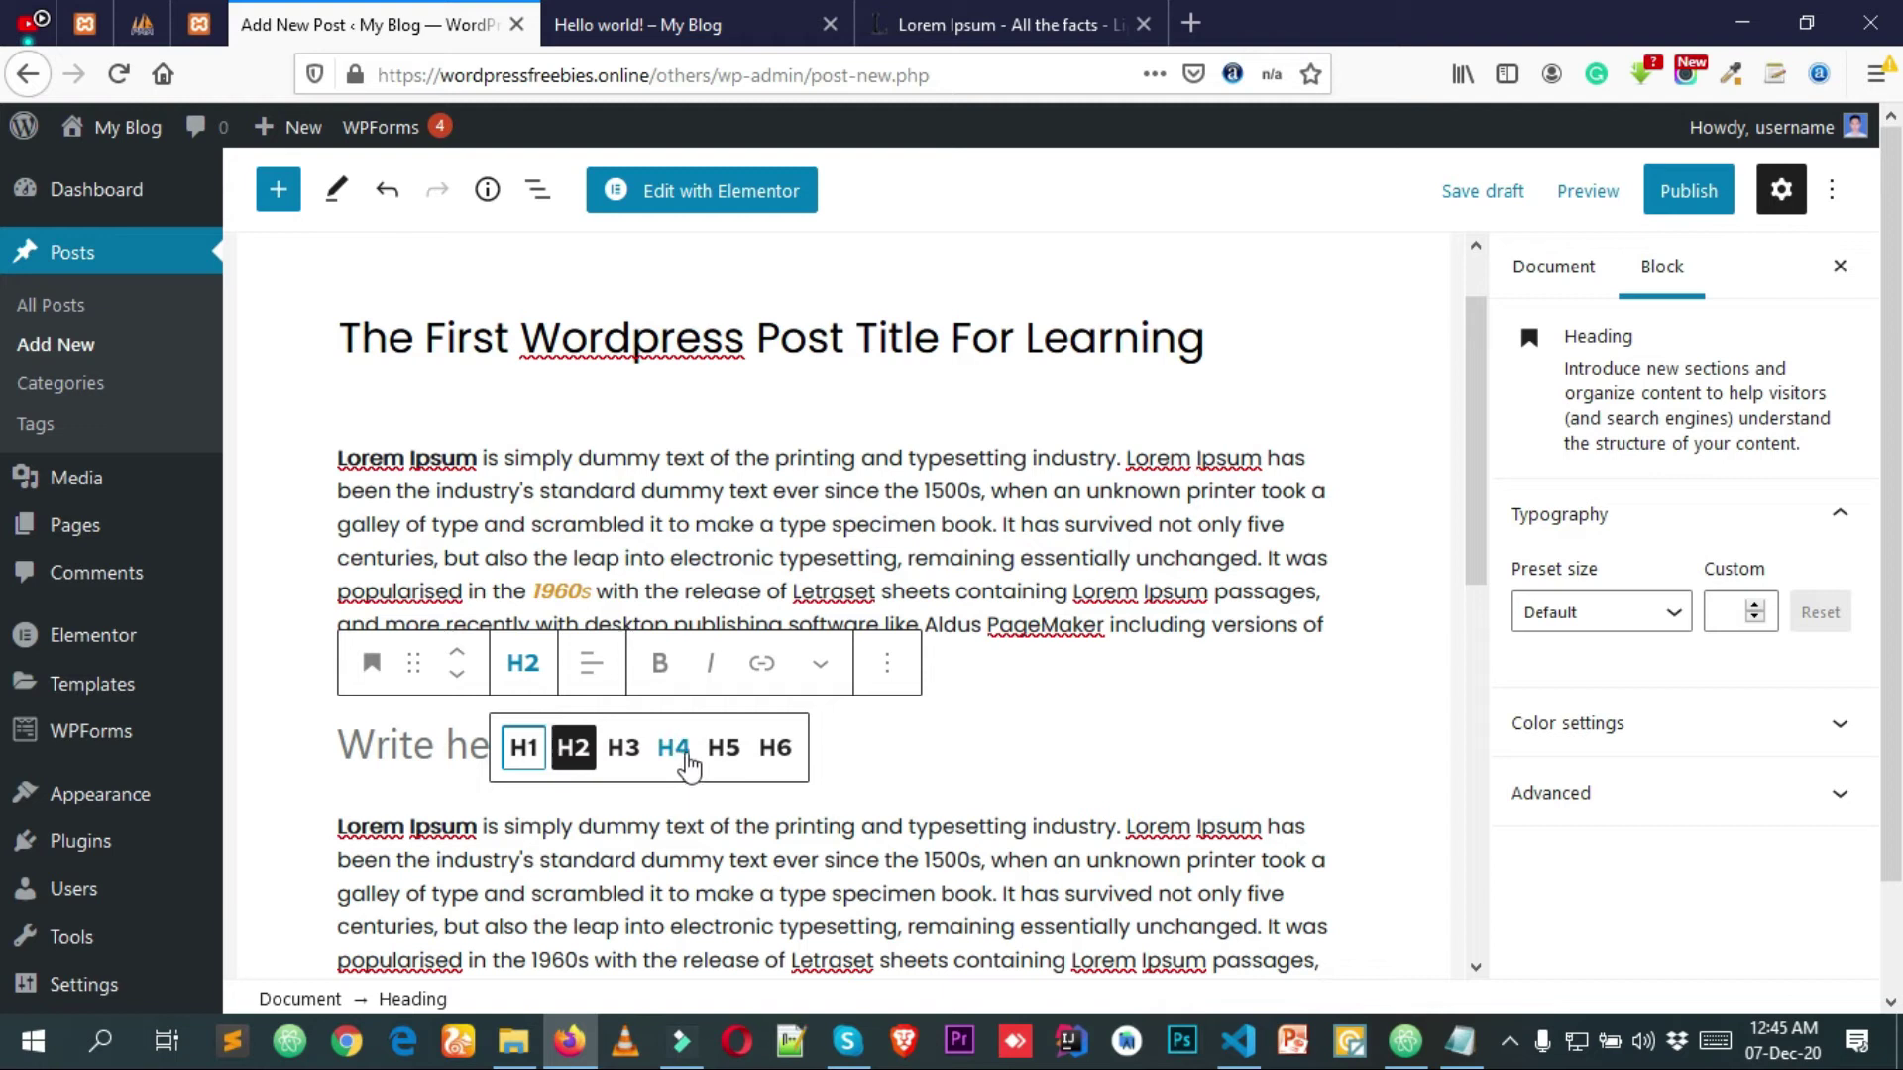
{"action": "left_click", "coordinate": [406, 738]}
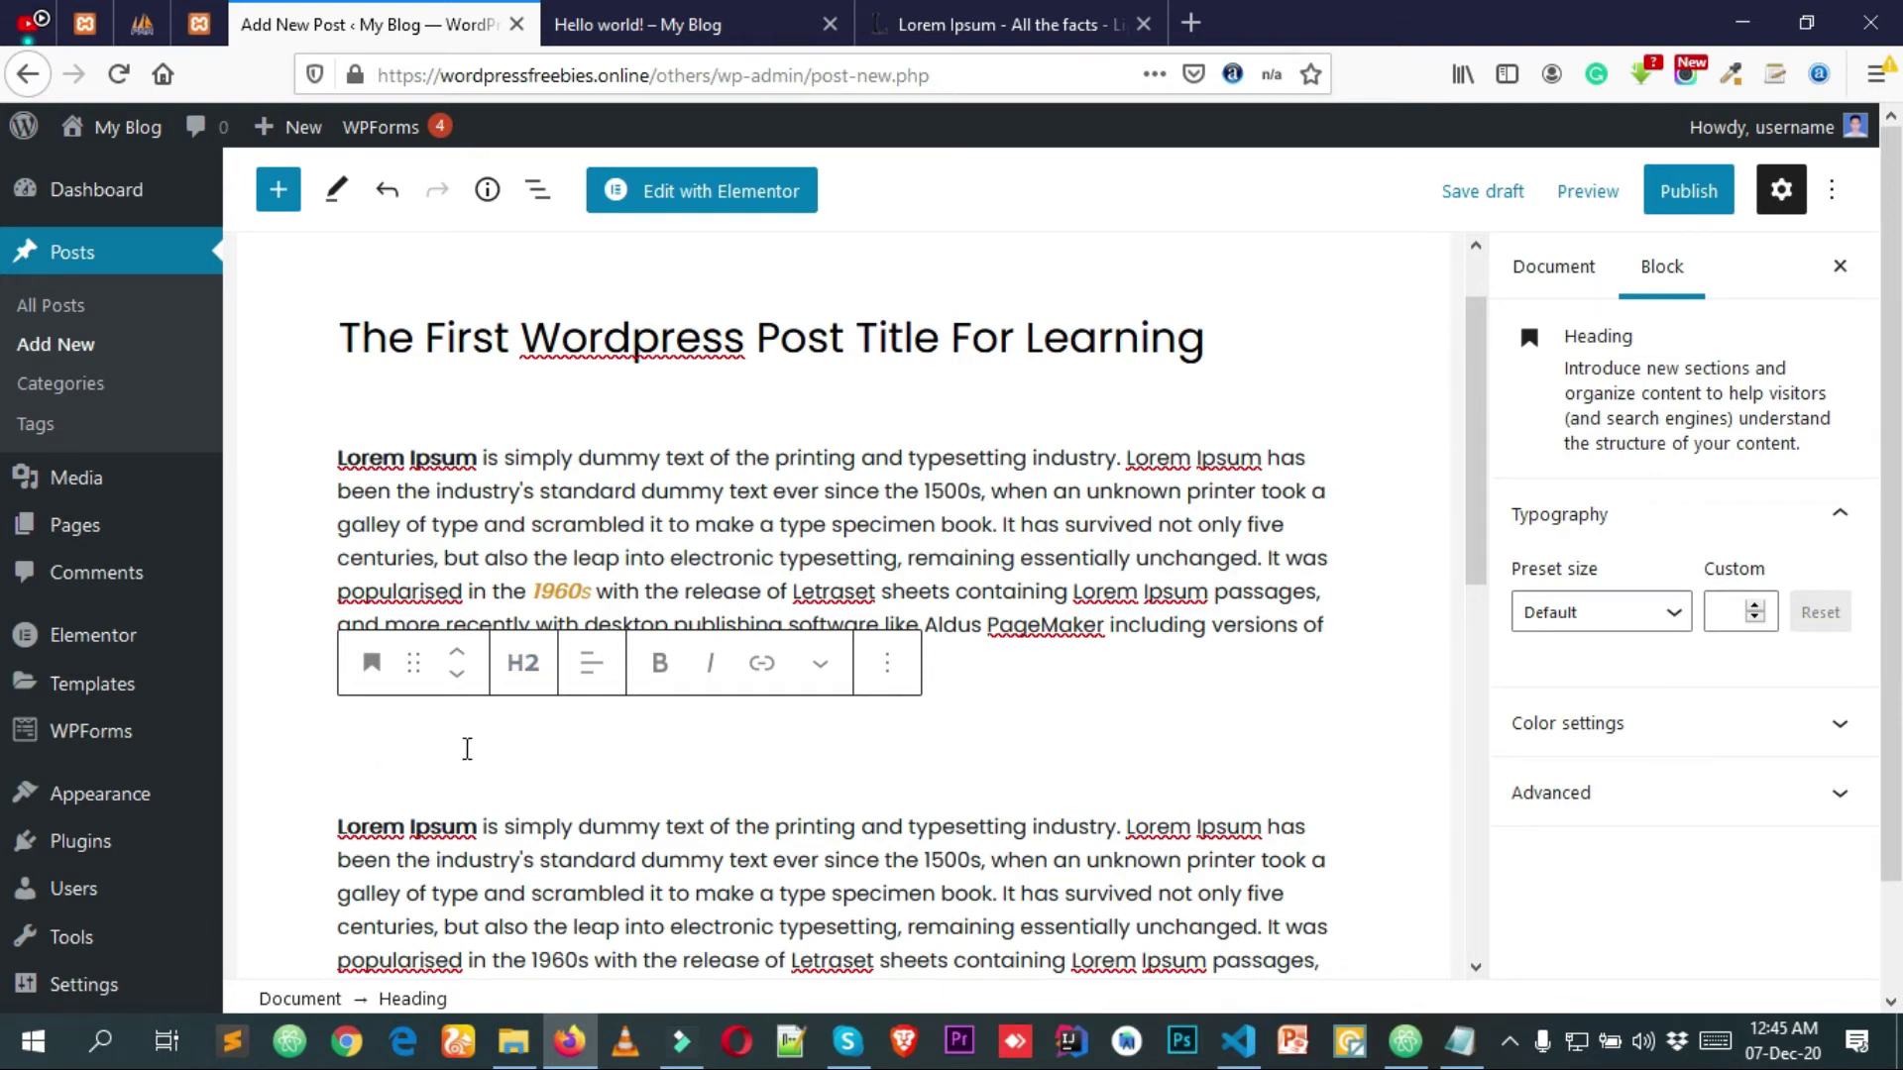
{"action": "type", "text": "OU"}
{"action": "key", "text": "BackSpace"}
{"action": "type", "text": "ur Subtitle"}
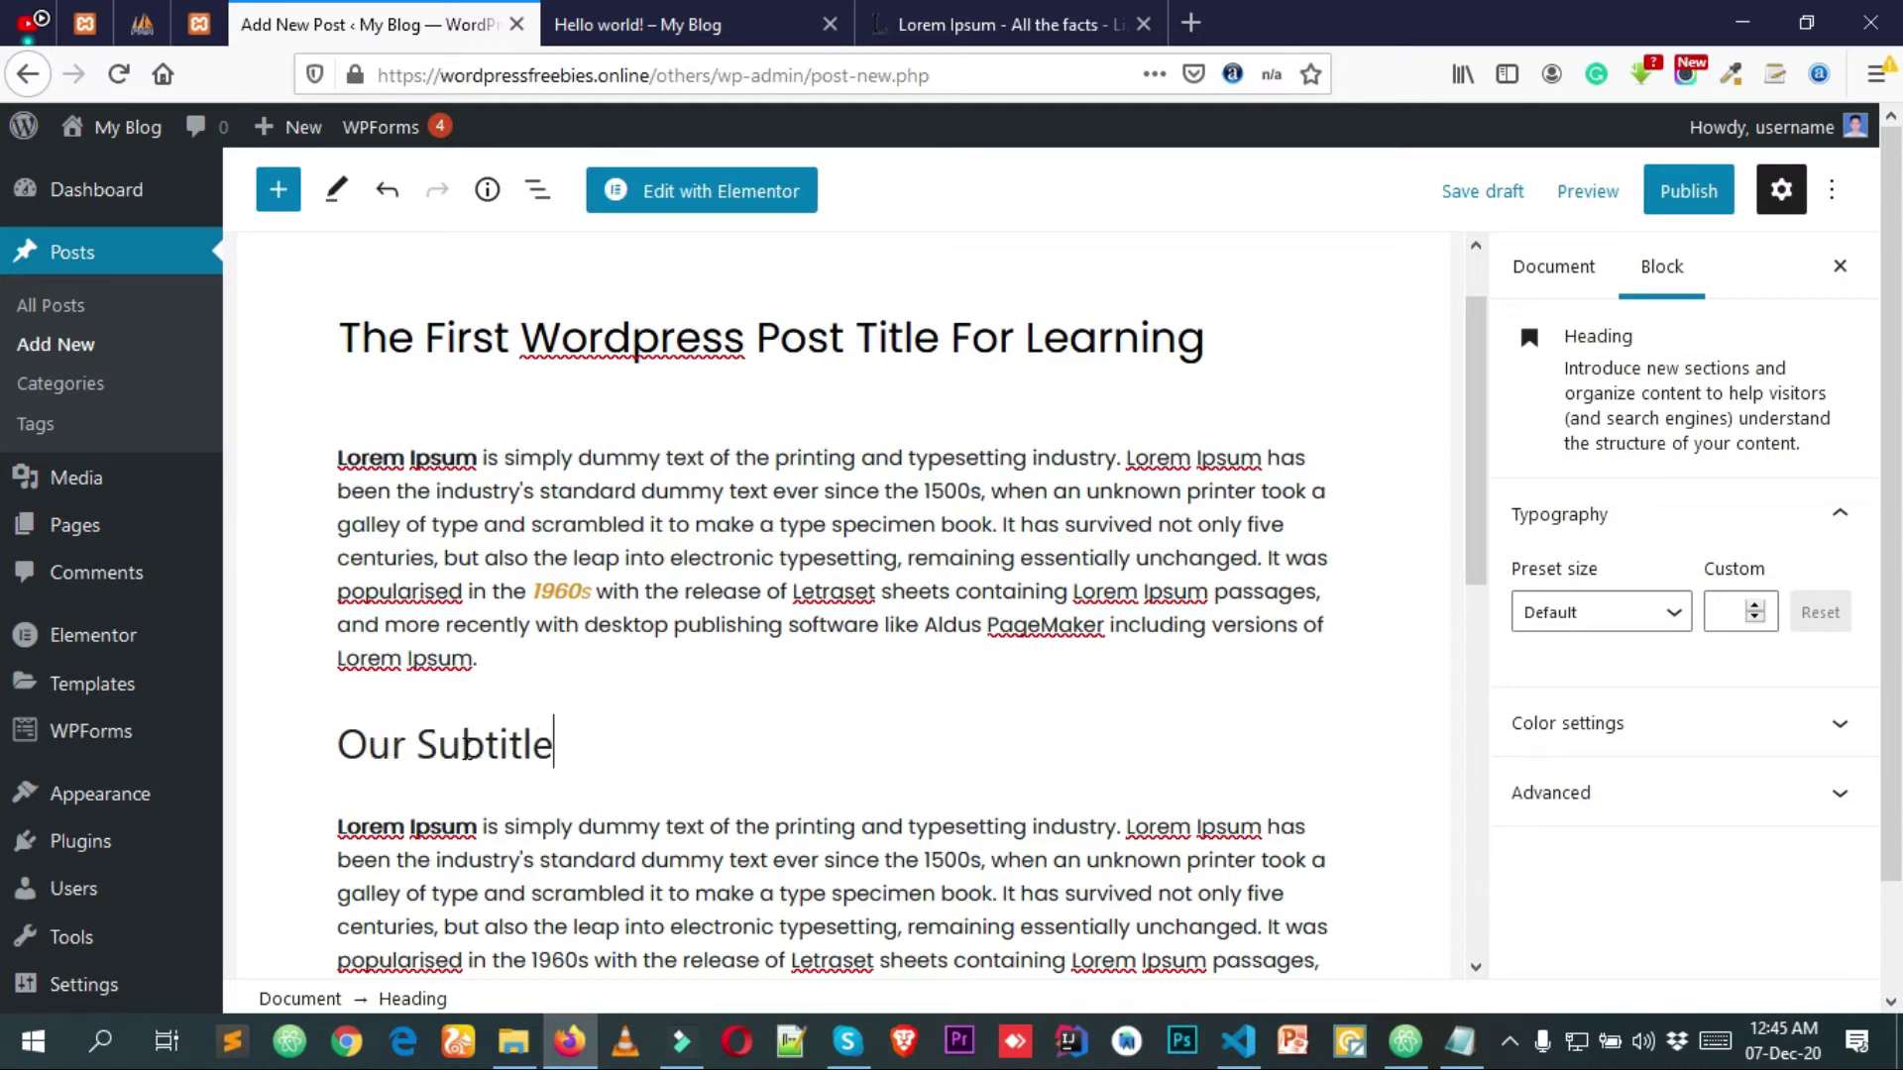
Change the "Our Subtitle" heading level to H3.
{"action": "triple_click", "coordinate": [544, 743]}
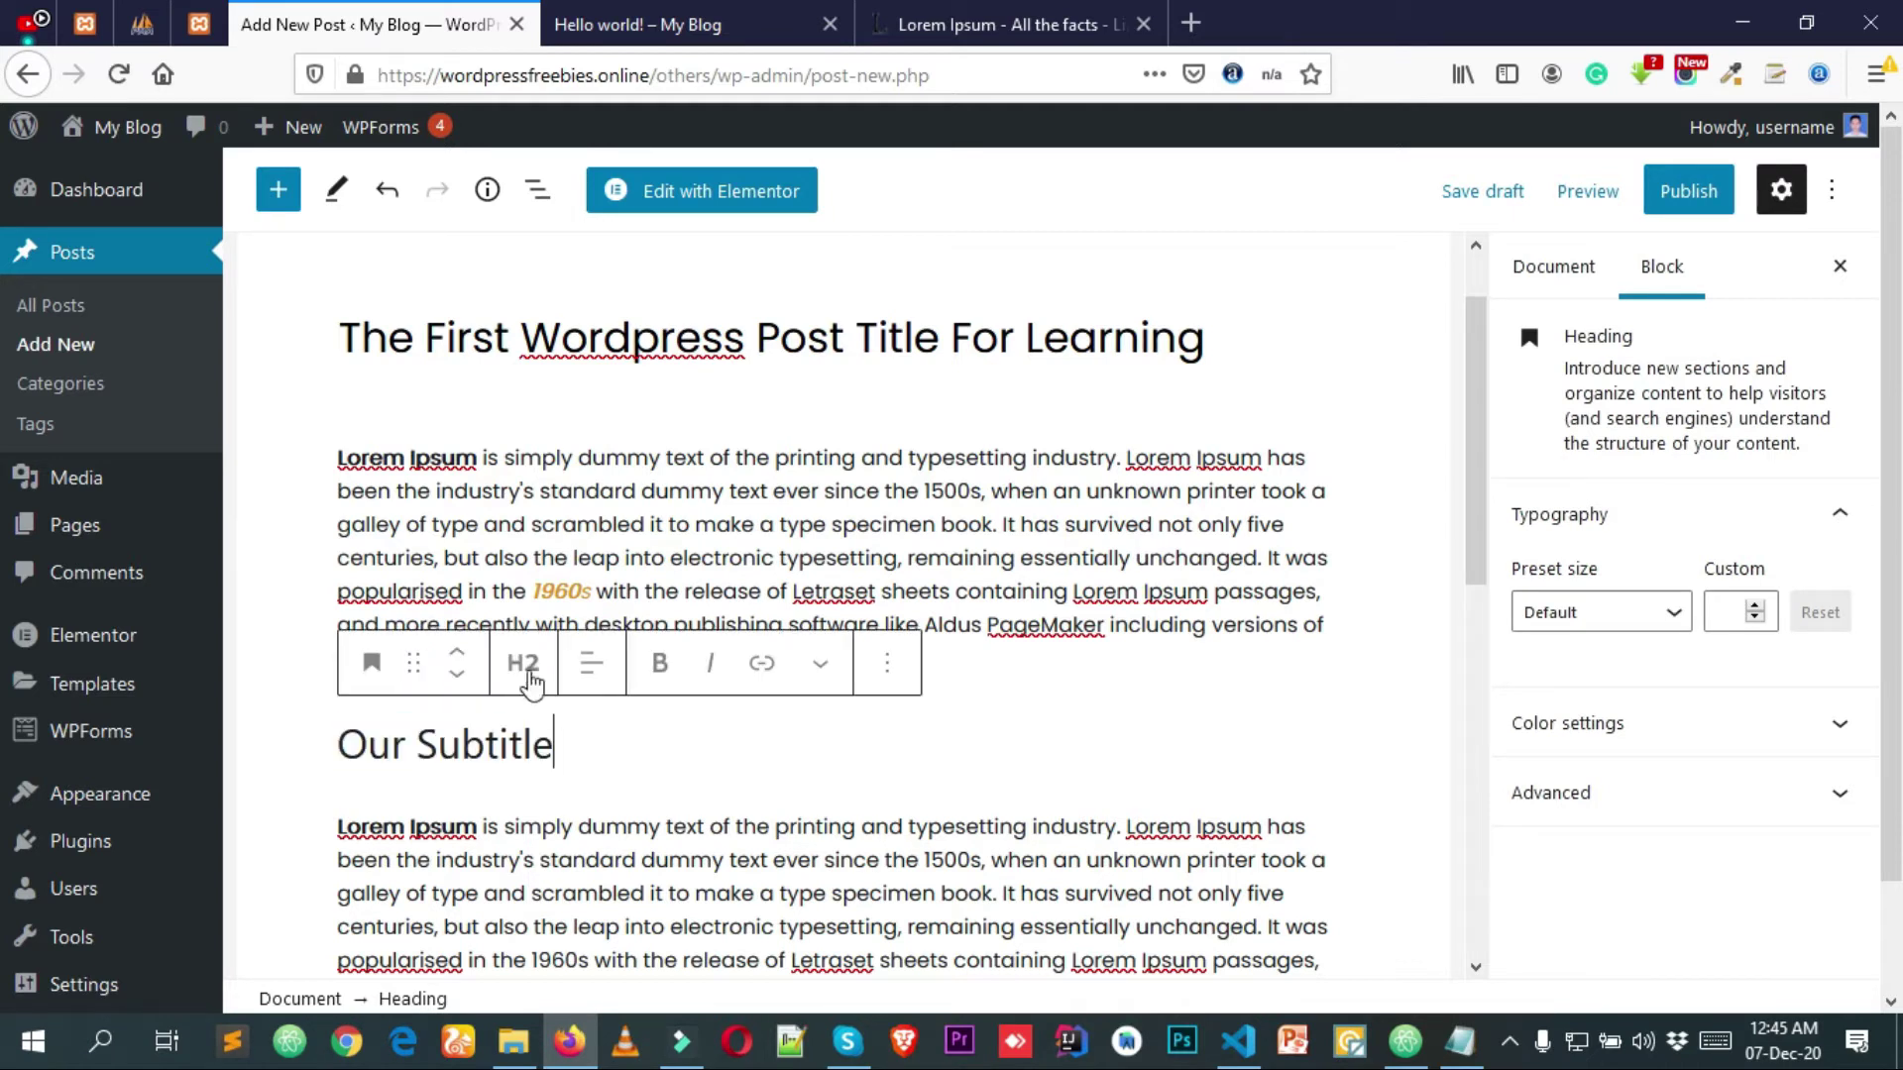
{"action": "left_click", "coordinate": [522, 663]}
{"action": "left_click", "coordinate": [625, 746]}
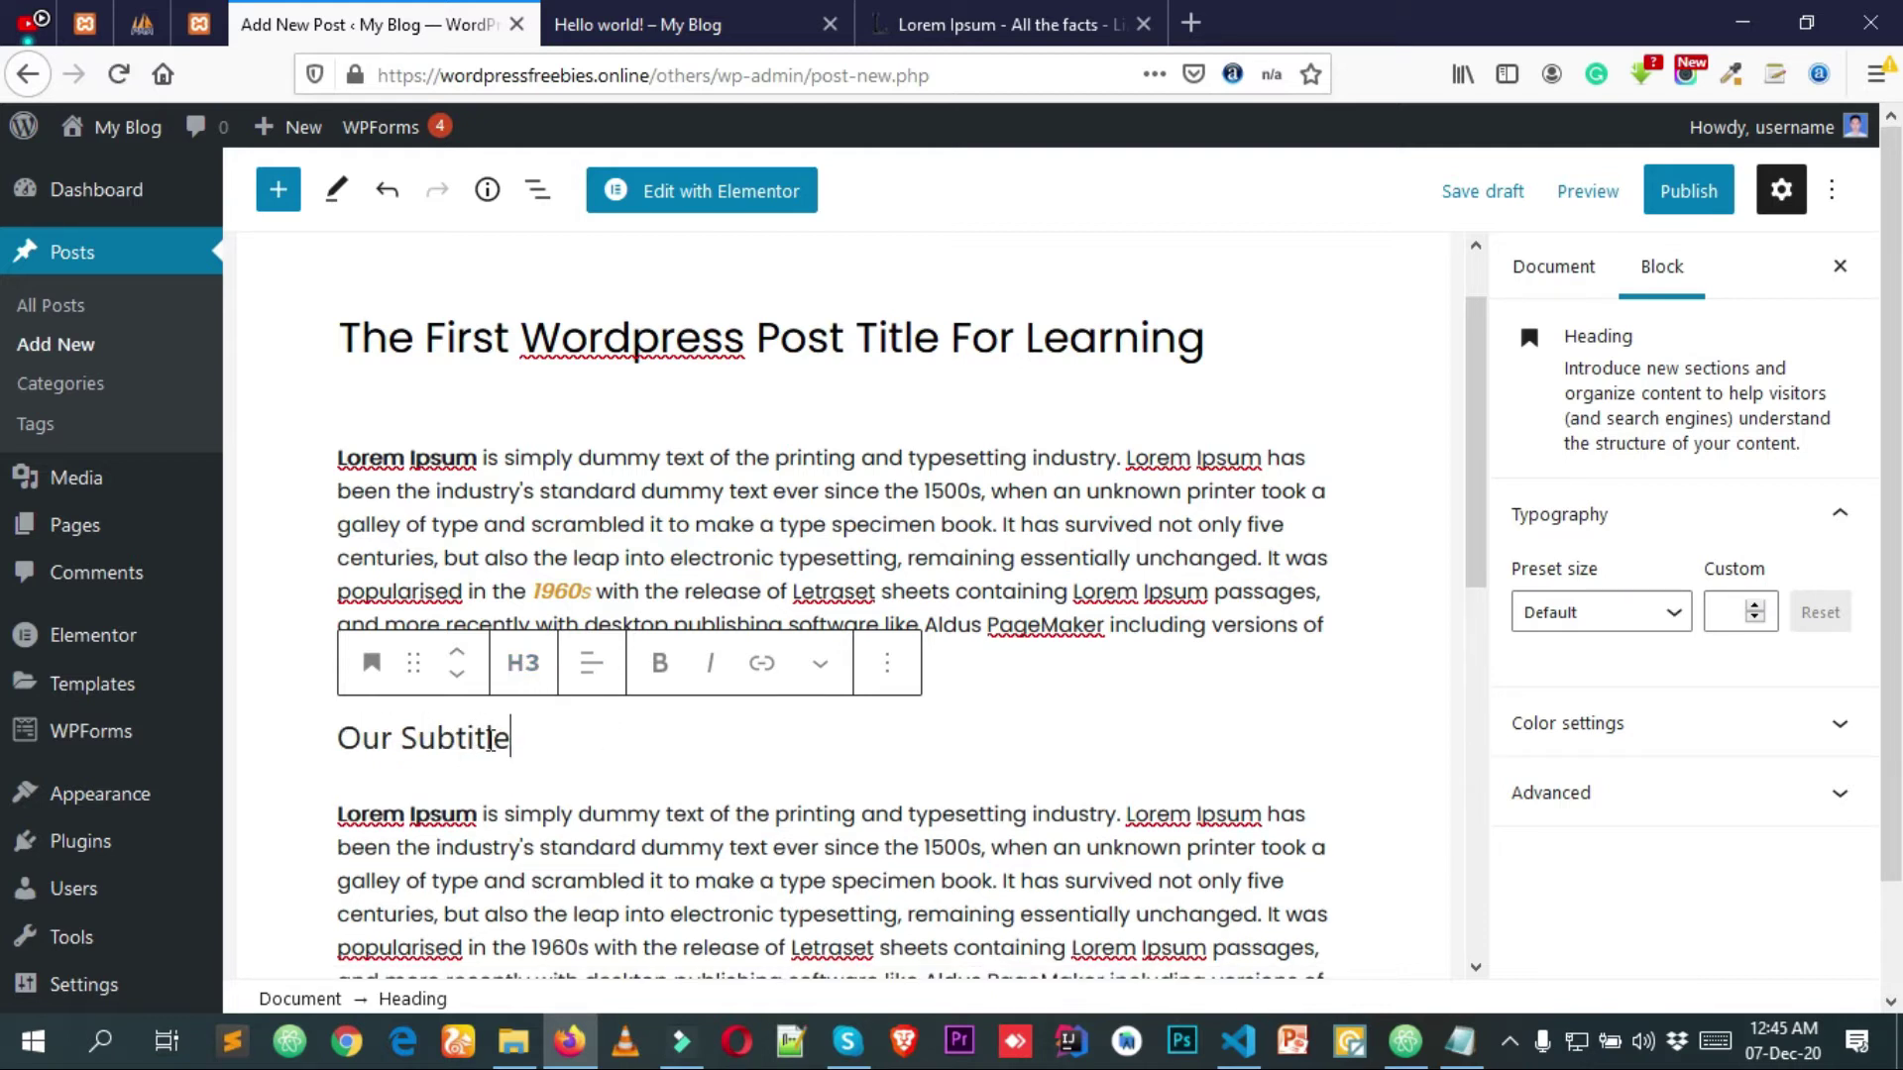
{"action": "triple_click", "coordinate": [446, 741]}
{"action": "left_click", "coordinate": [509, 741]}
{"action": "triple_click", "coordinate": [453, 739]}
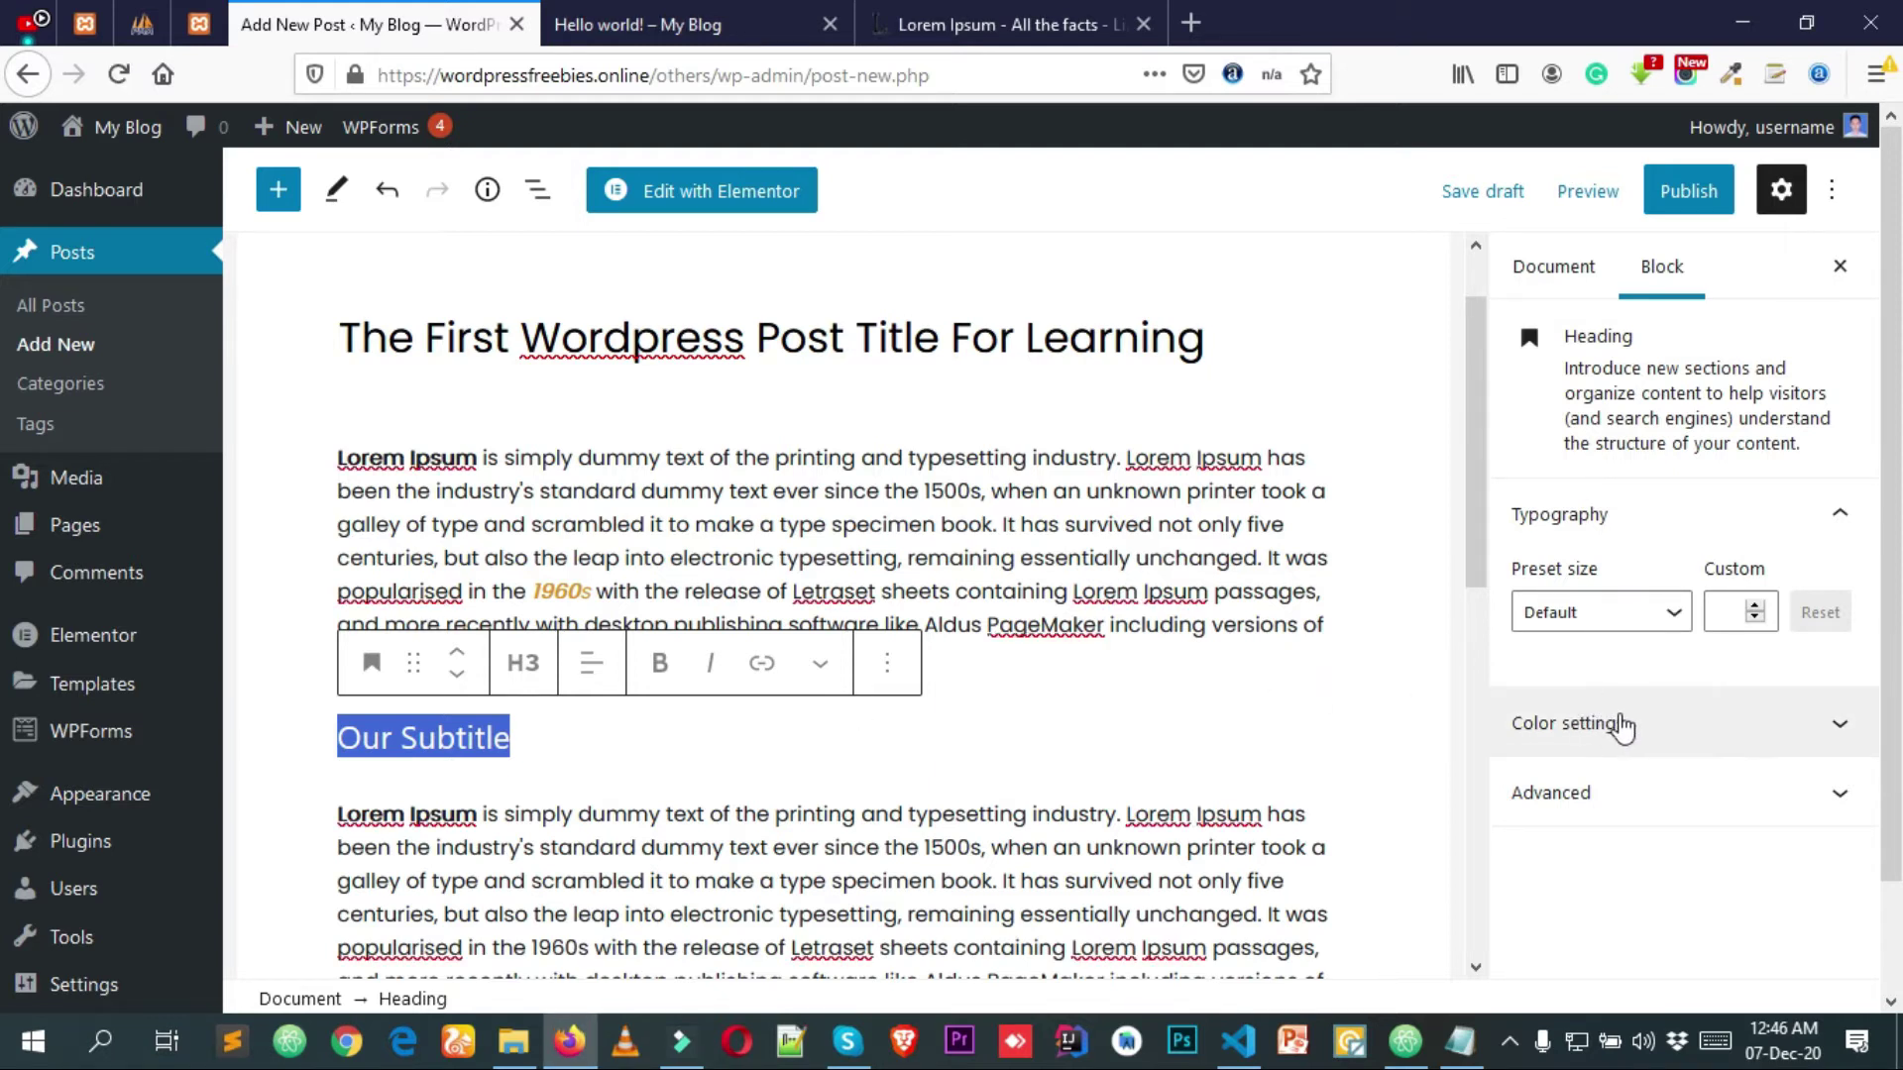
{"action": "left_click", "coordinate": [628, 725]}
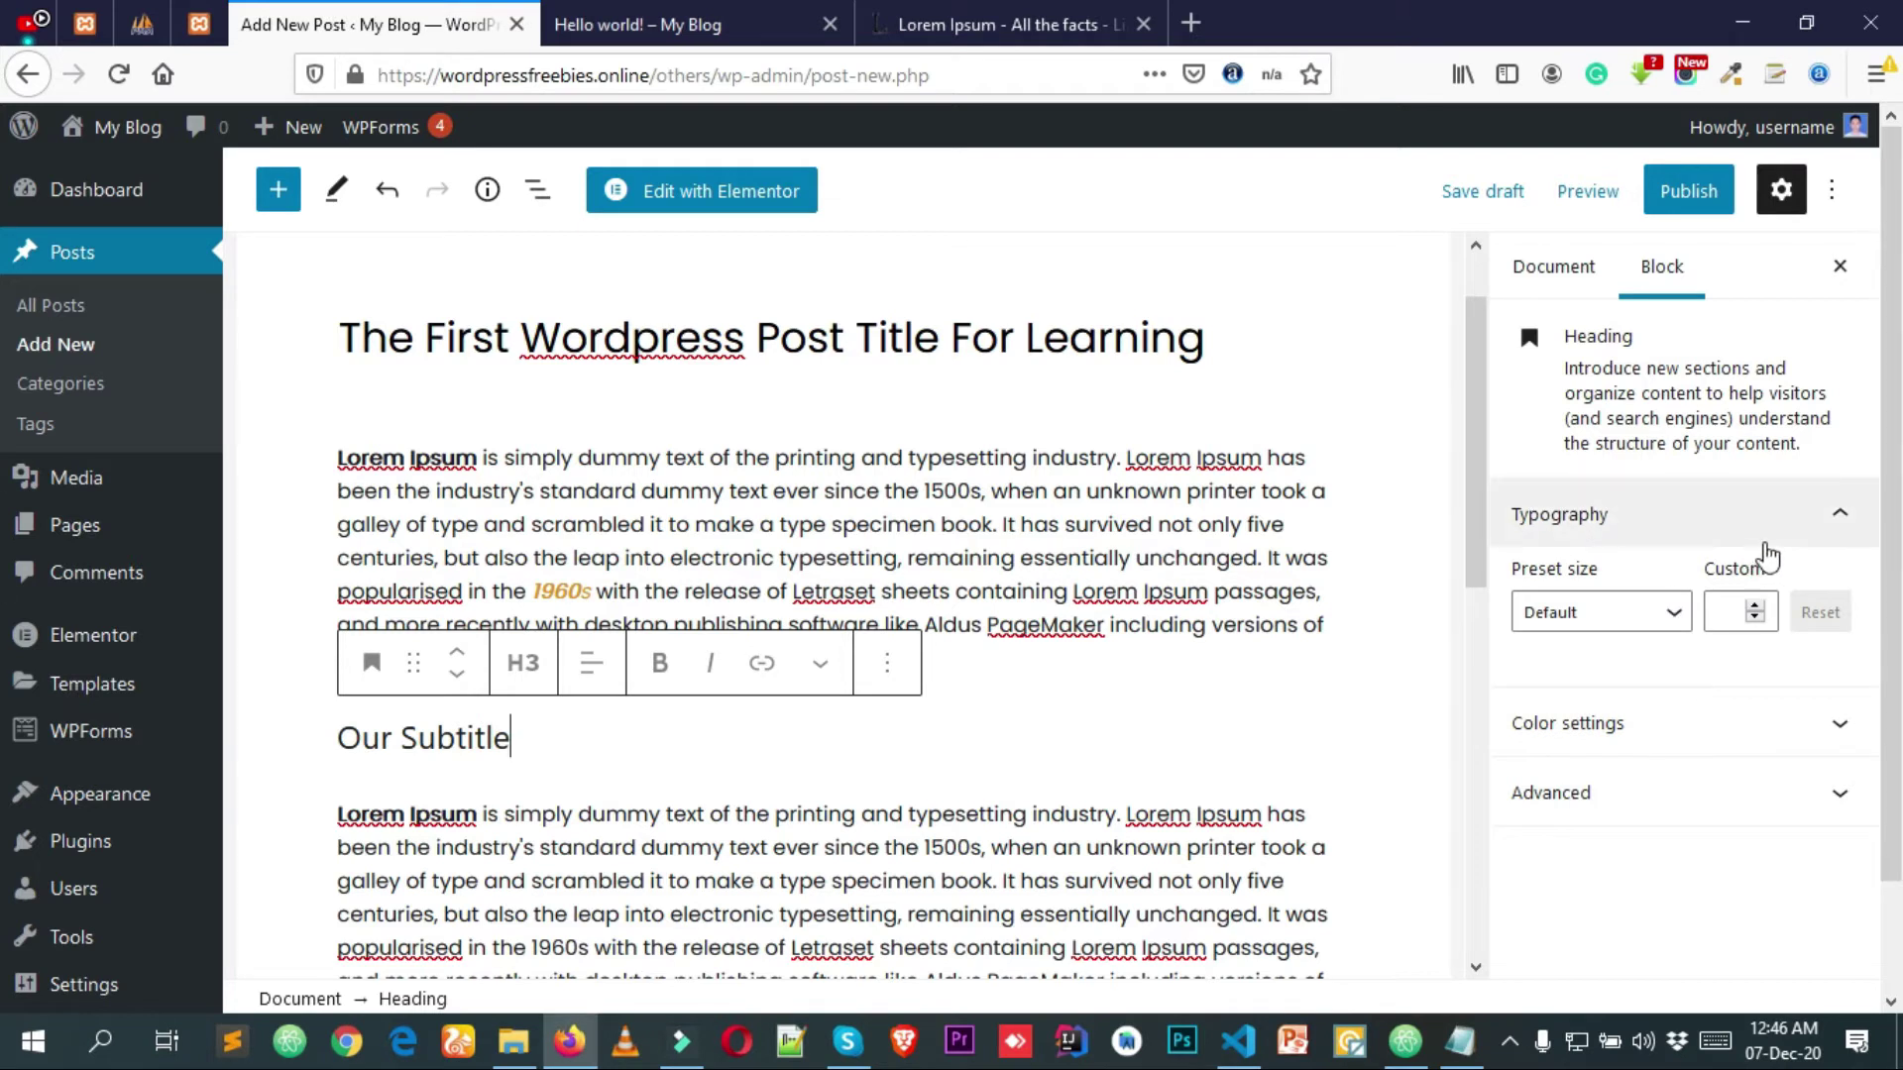
{"action": "scroll", "coordinate": [1841, 531], "scroll_direction": "down", "scroll_amount": 2}
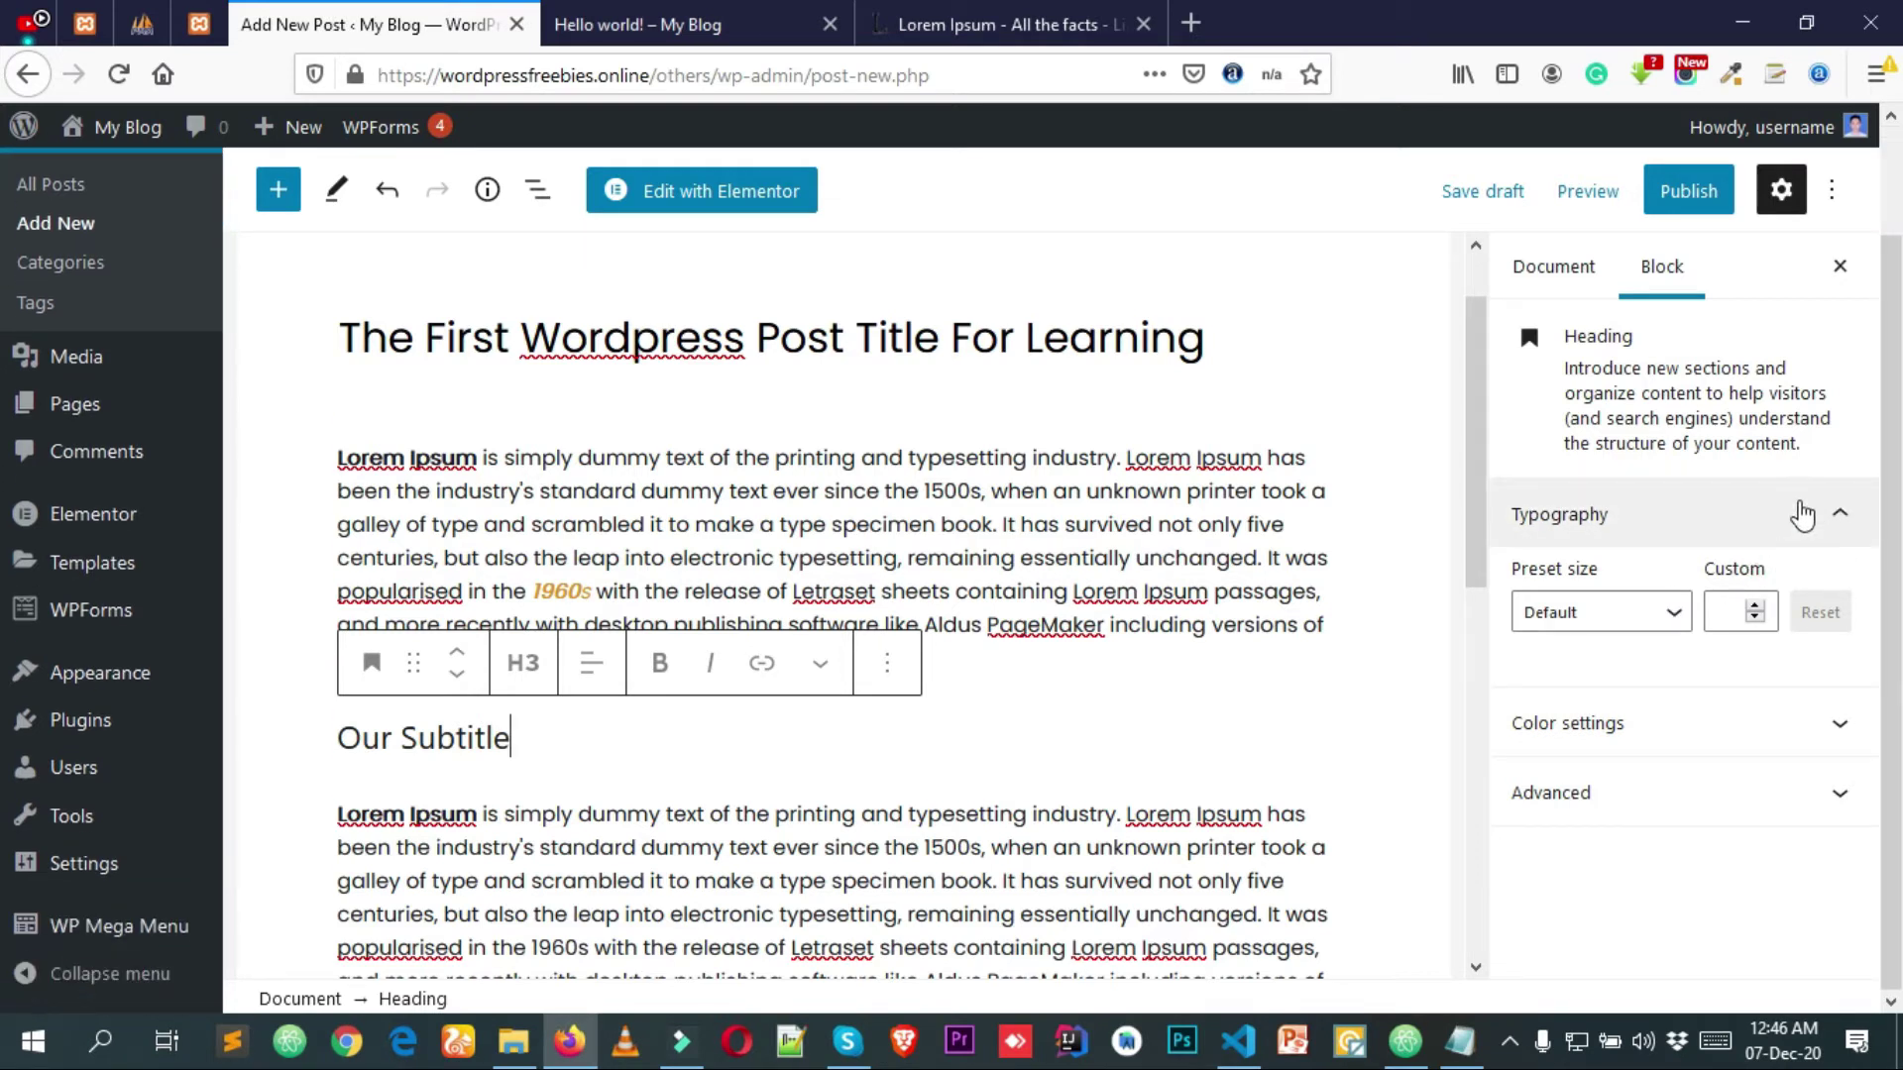
{"action": "scroll", "coordinate": [1804, 543], "scroll_direction": "up", "scroll_amount": 2}
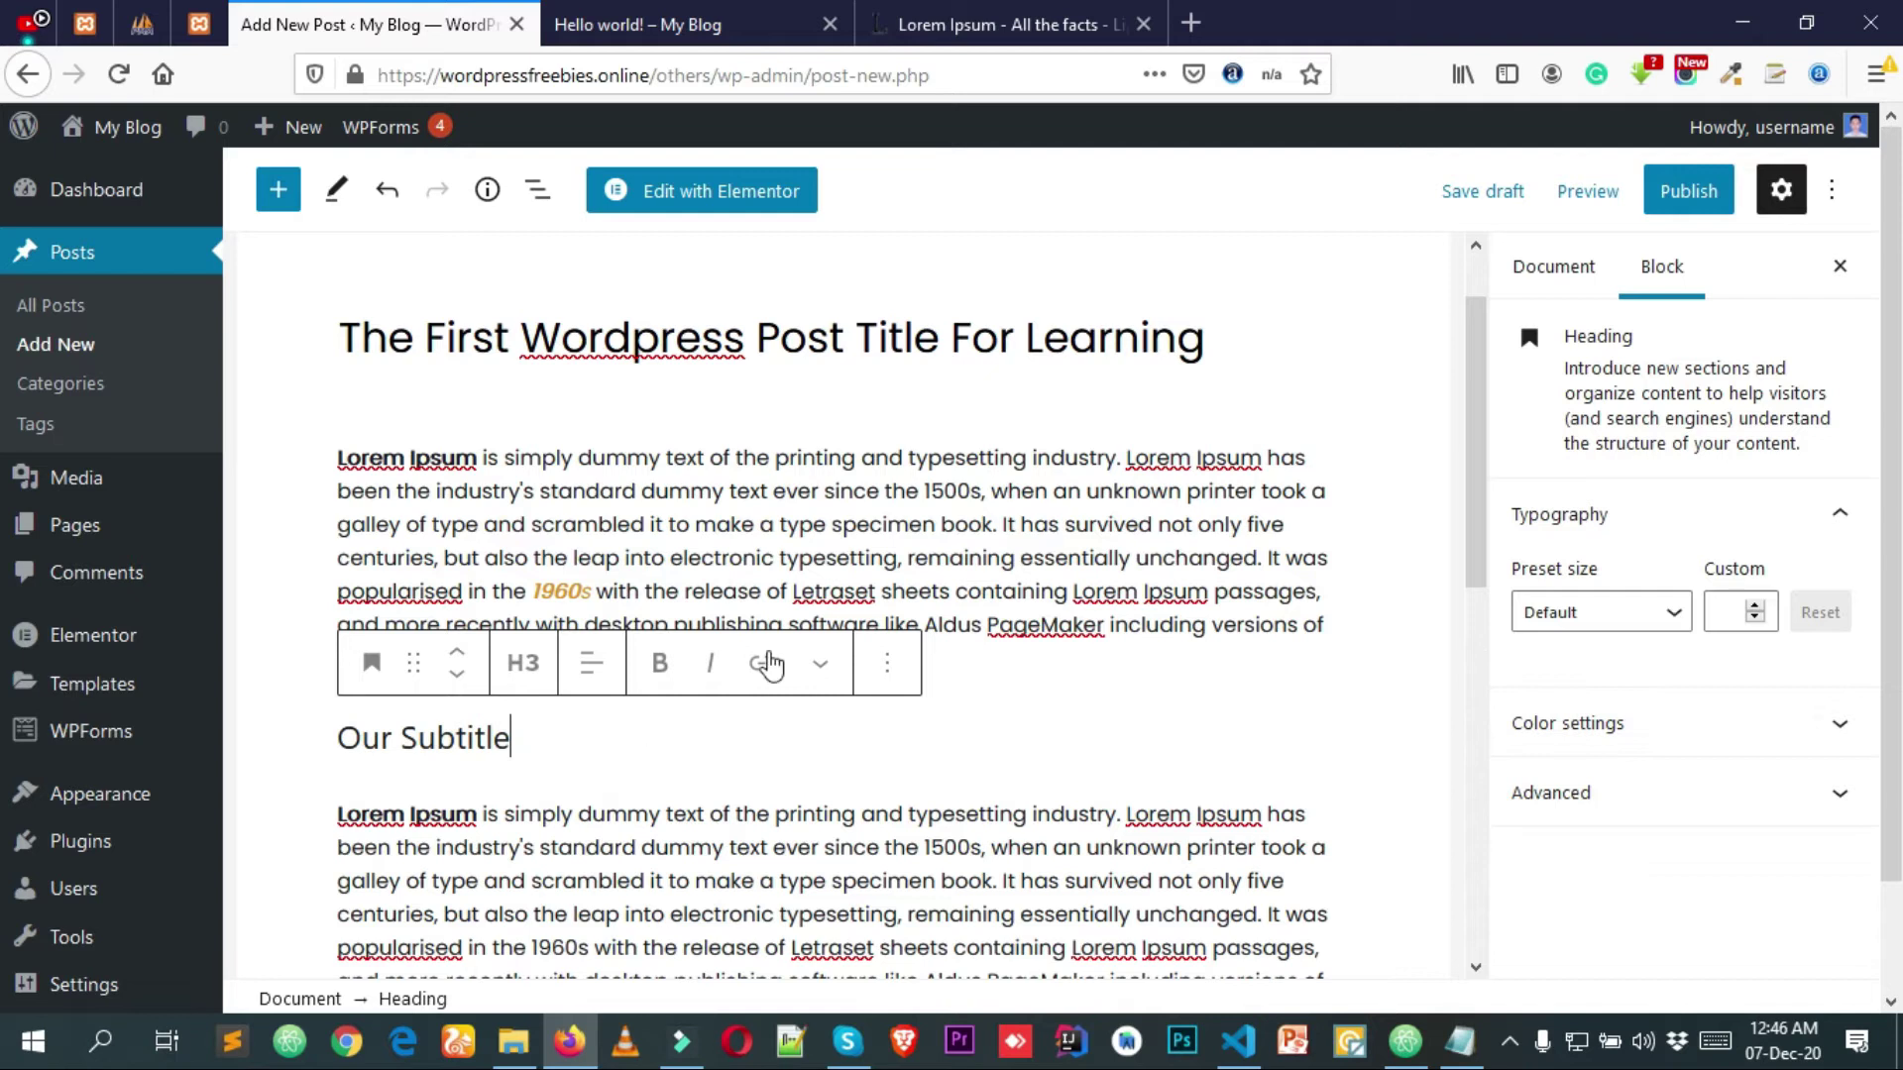
{"action": "left_click", "coordinate": [777, 503]}
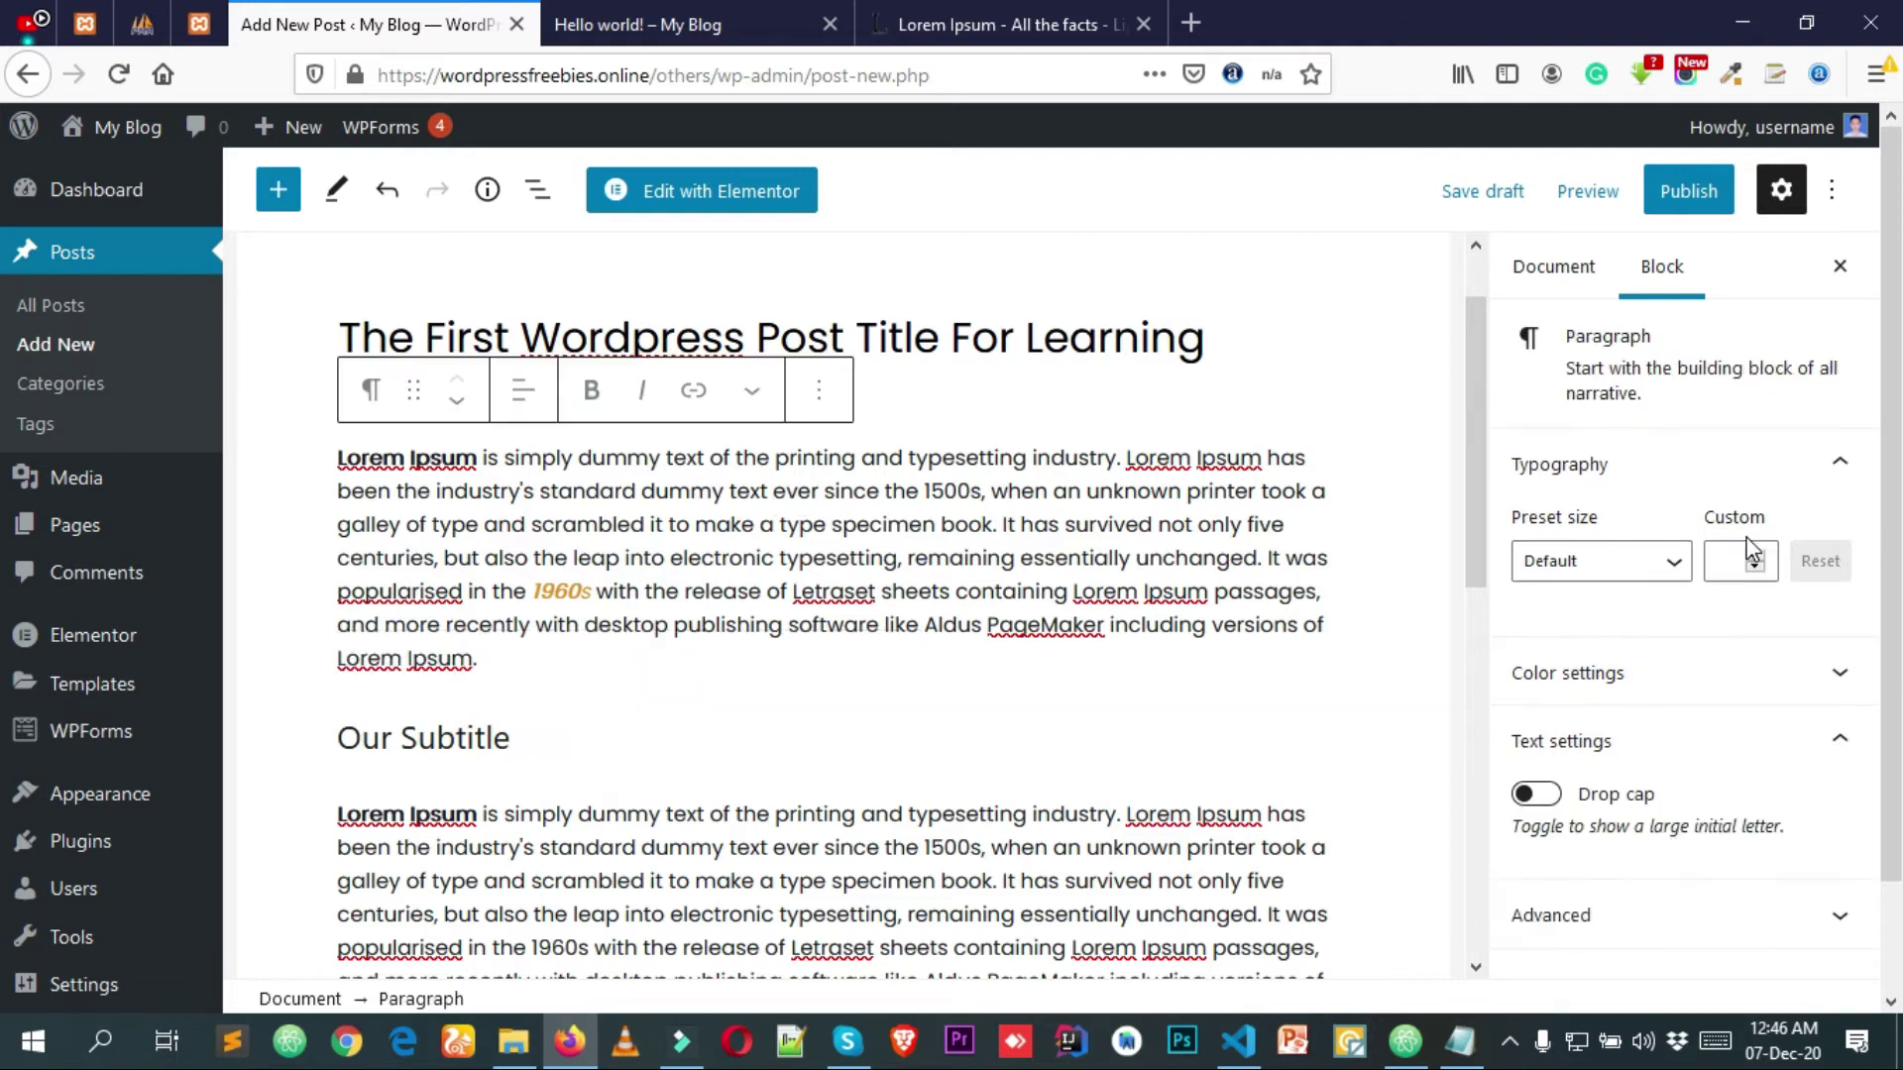
{"action": "scroll", "coordinate": [1717, 505], "scroll_direction": "down", "scroll_amount": 2}
{"action": "scroll", "coordinate": [1714, 535], "scroll_direction": "up", "scroll_amount": 2}
{"action": "scroll", "coordinate": [1744, 555], "scroll_direction": "down", "scroll_amount": 2}
Set the text color of the "Our Subtitle" heading to orange.
{"action": "left_click", "coordinate": [494, 738]}
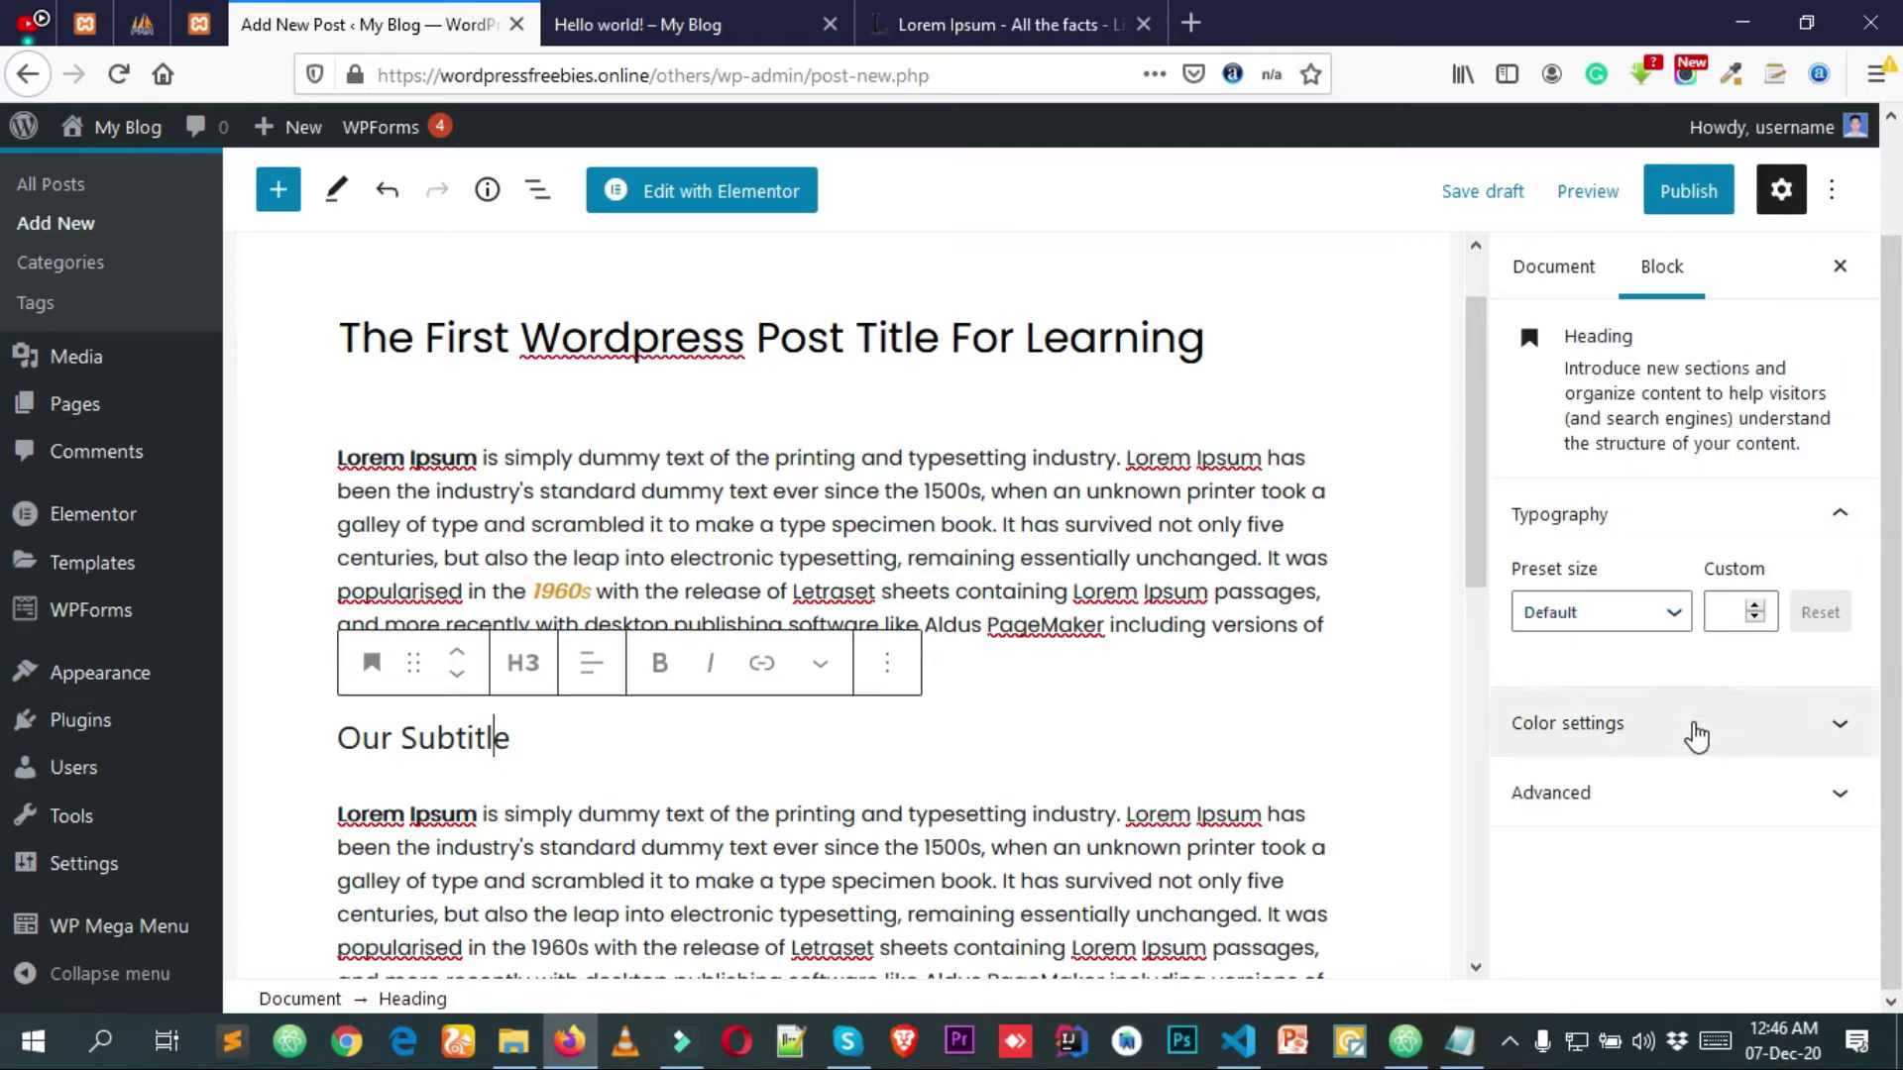
{"action": "double_click", "coordinate": [482, 741]}
{"action": "triple_click", "coordinate": [482, 741]}
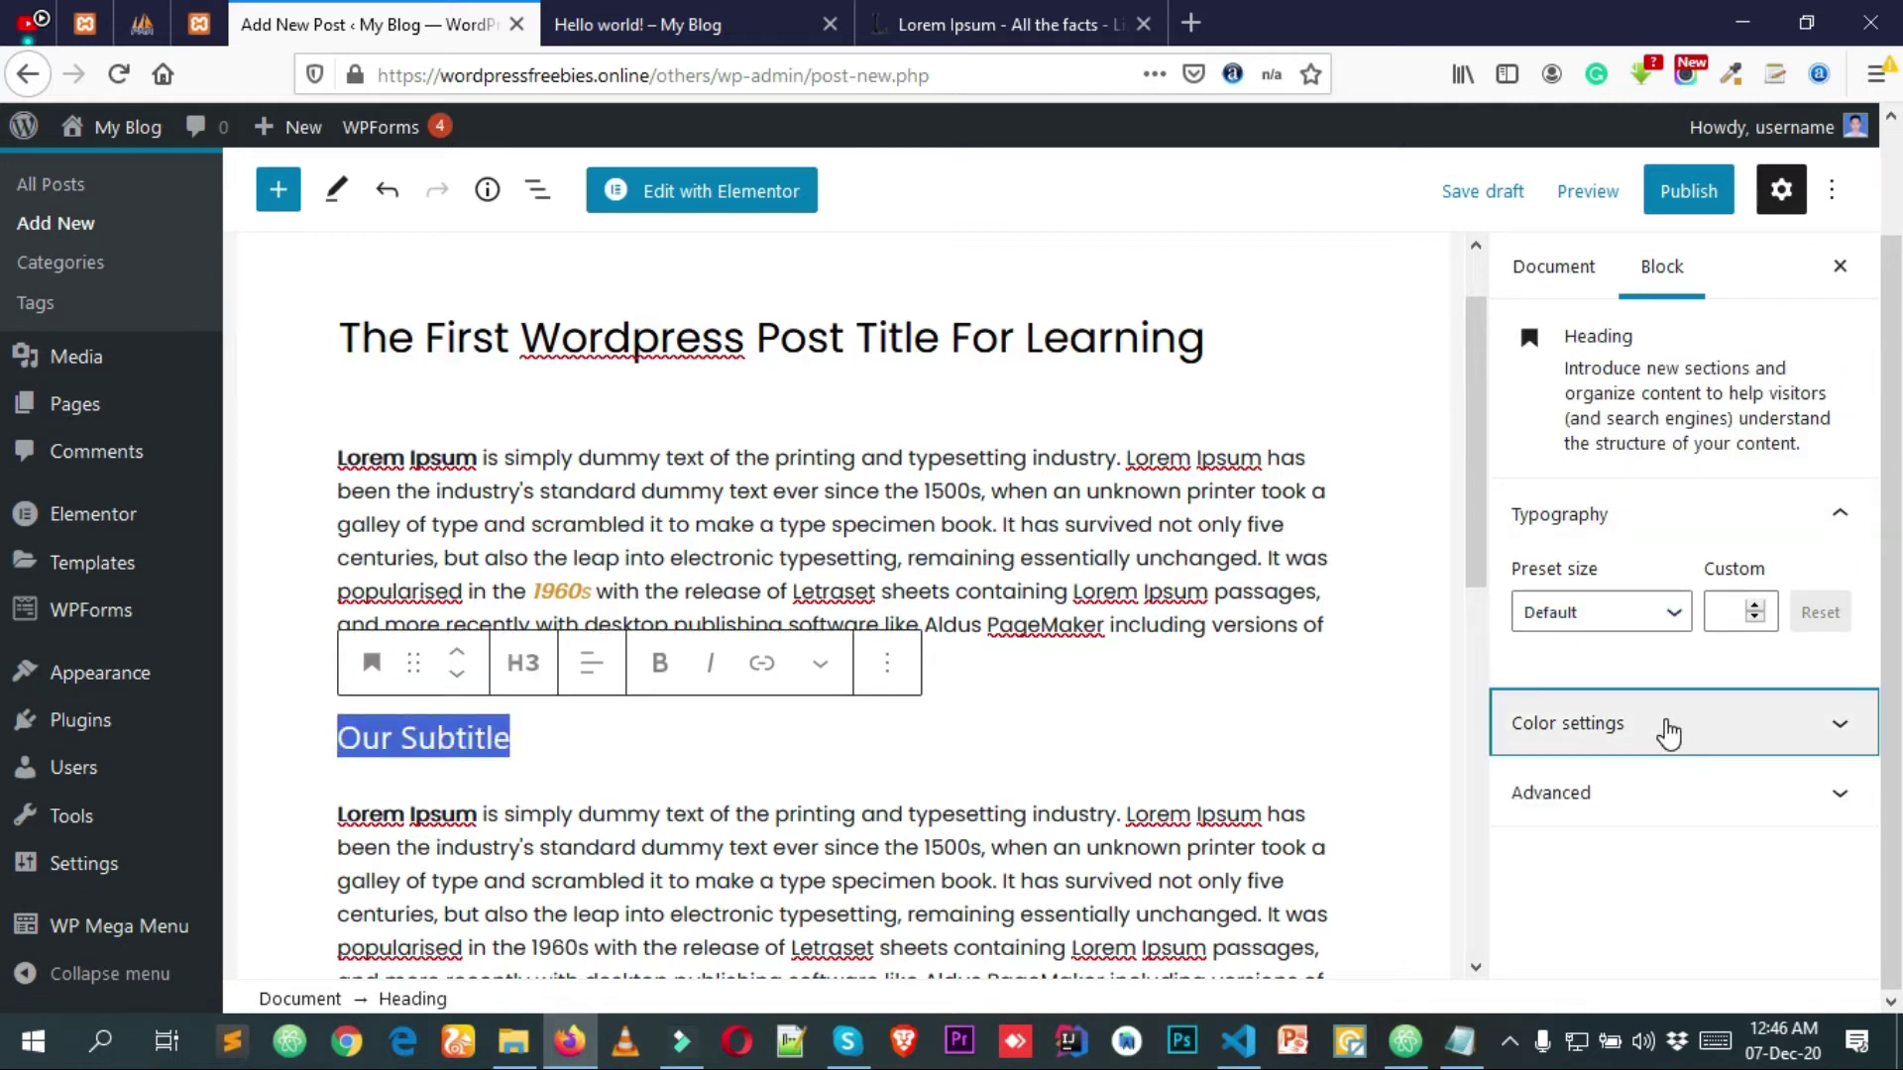
{"action": "left_click", "coordinate": [1664, 731]}
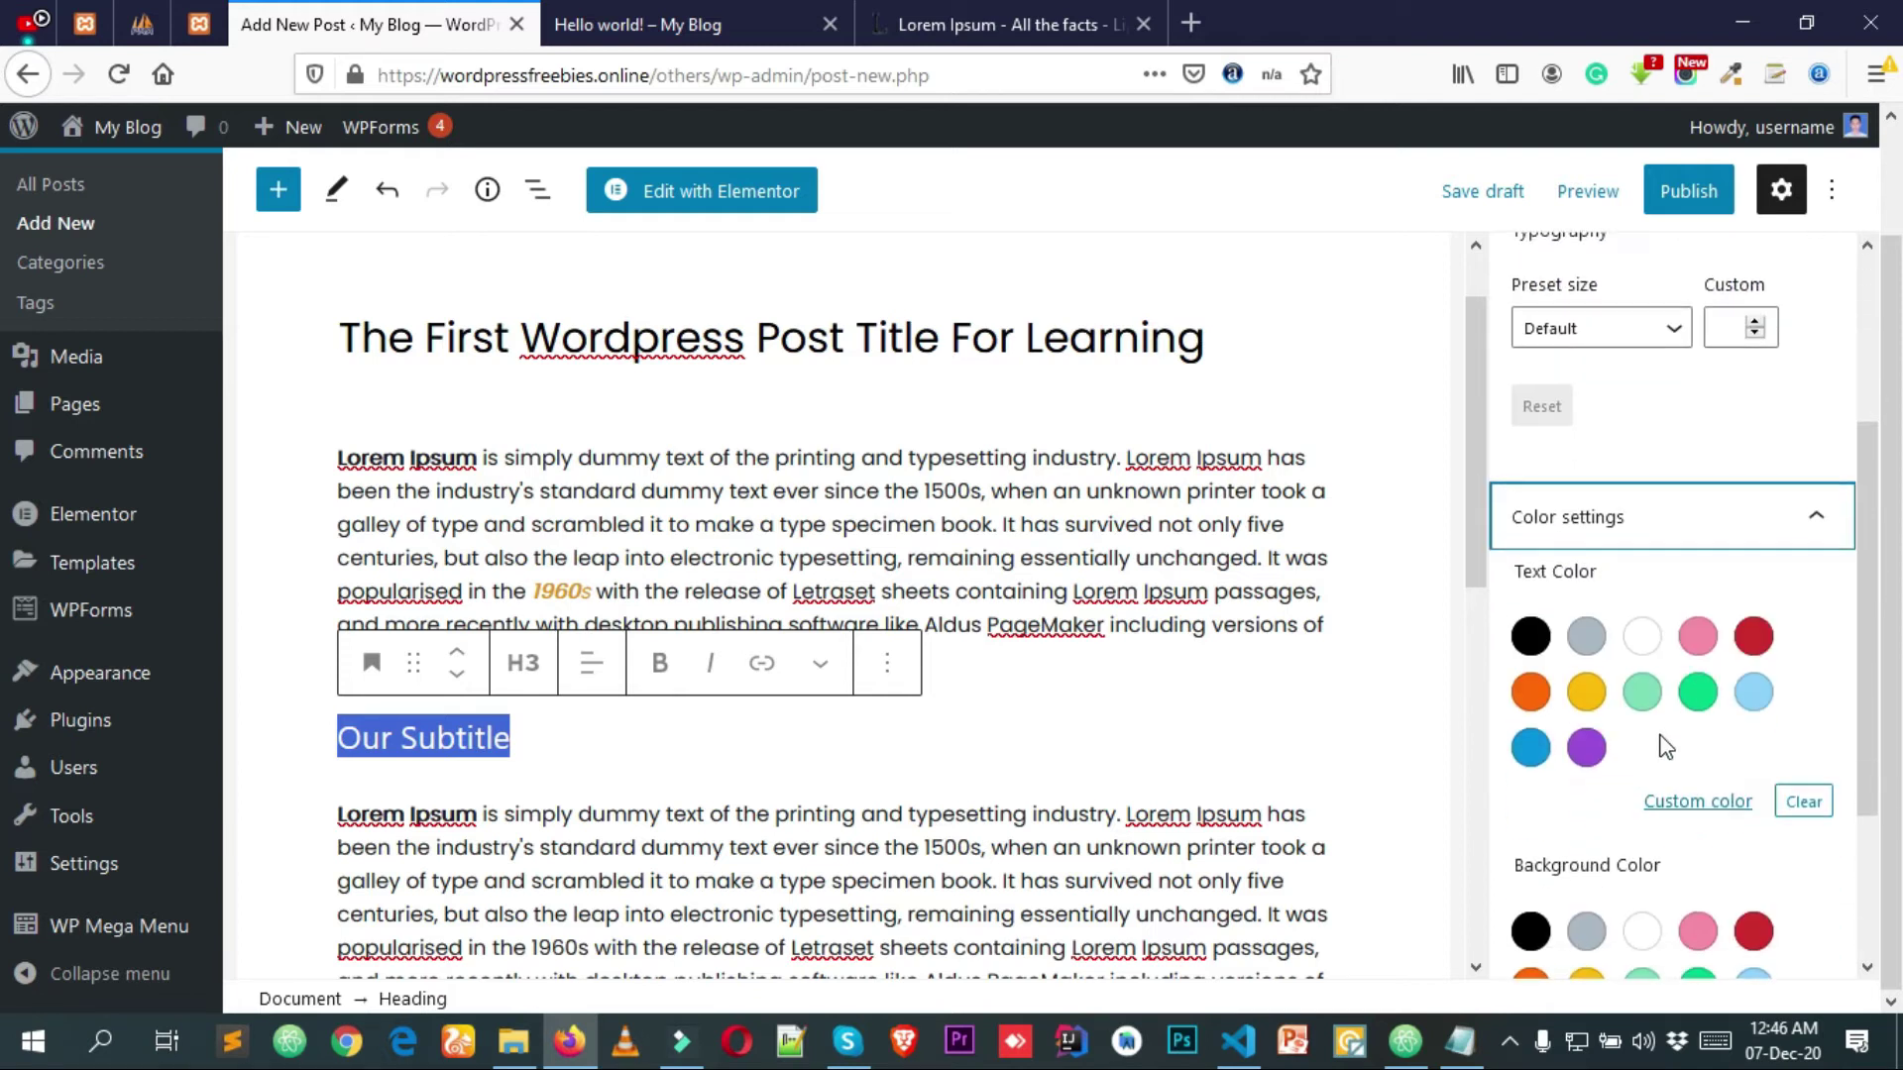
{"action": "left_click", "coordinate": [1530, 692]}
{"action": "double_click", "coordinate": [469, 745]}
{"action": "left_click", "coordinate": [614, 734]}
Set the text color of the paragraph directly below the "Our Subtitle" heading to yellow.
{"action": "scroll", "coordinate": [506, 654], "scroll_direction": "down", "scroll_amount": 2}
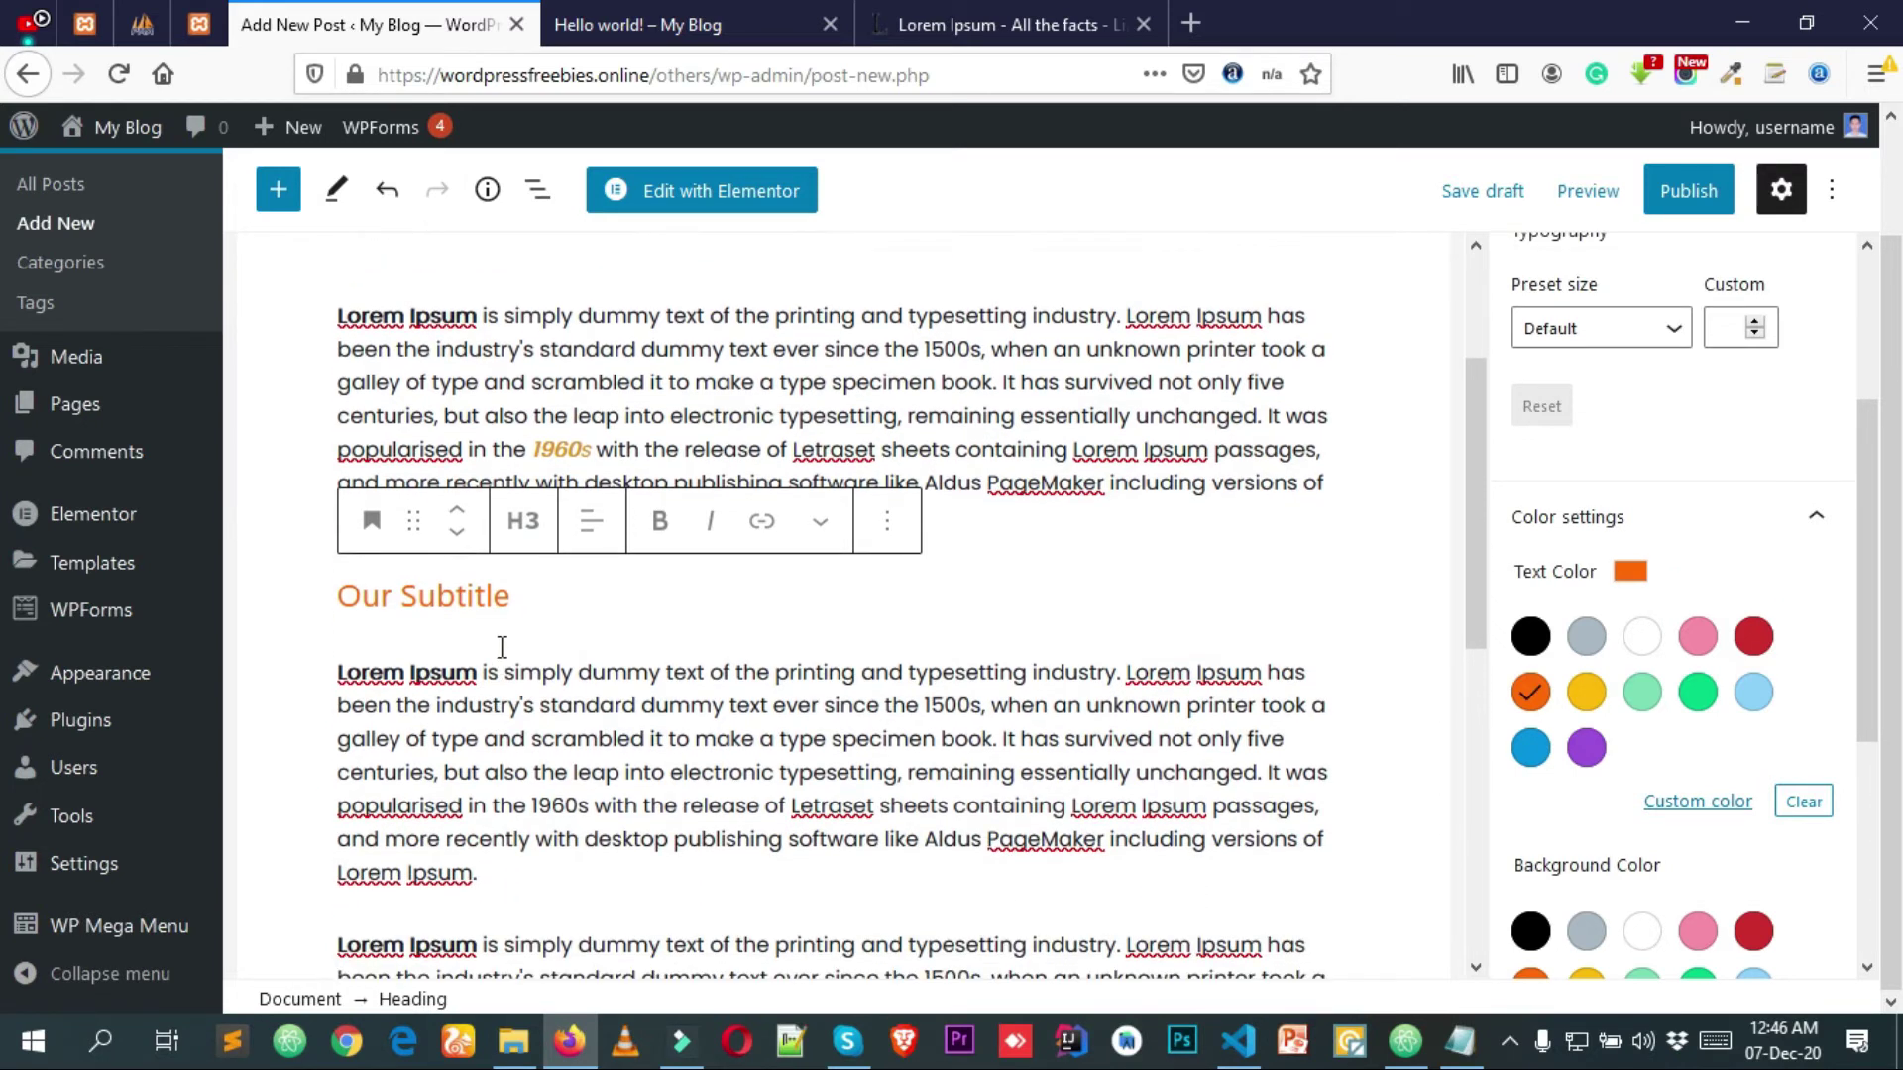
{"action": "left_click", "coordinate": [525, 894]}
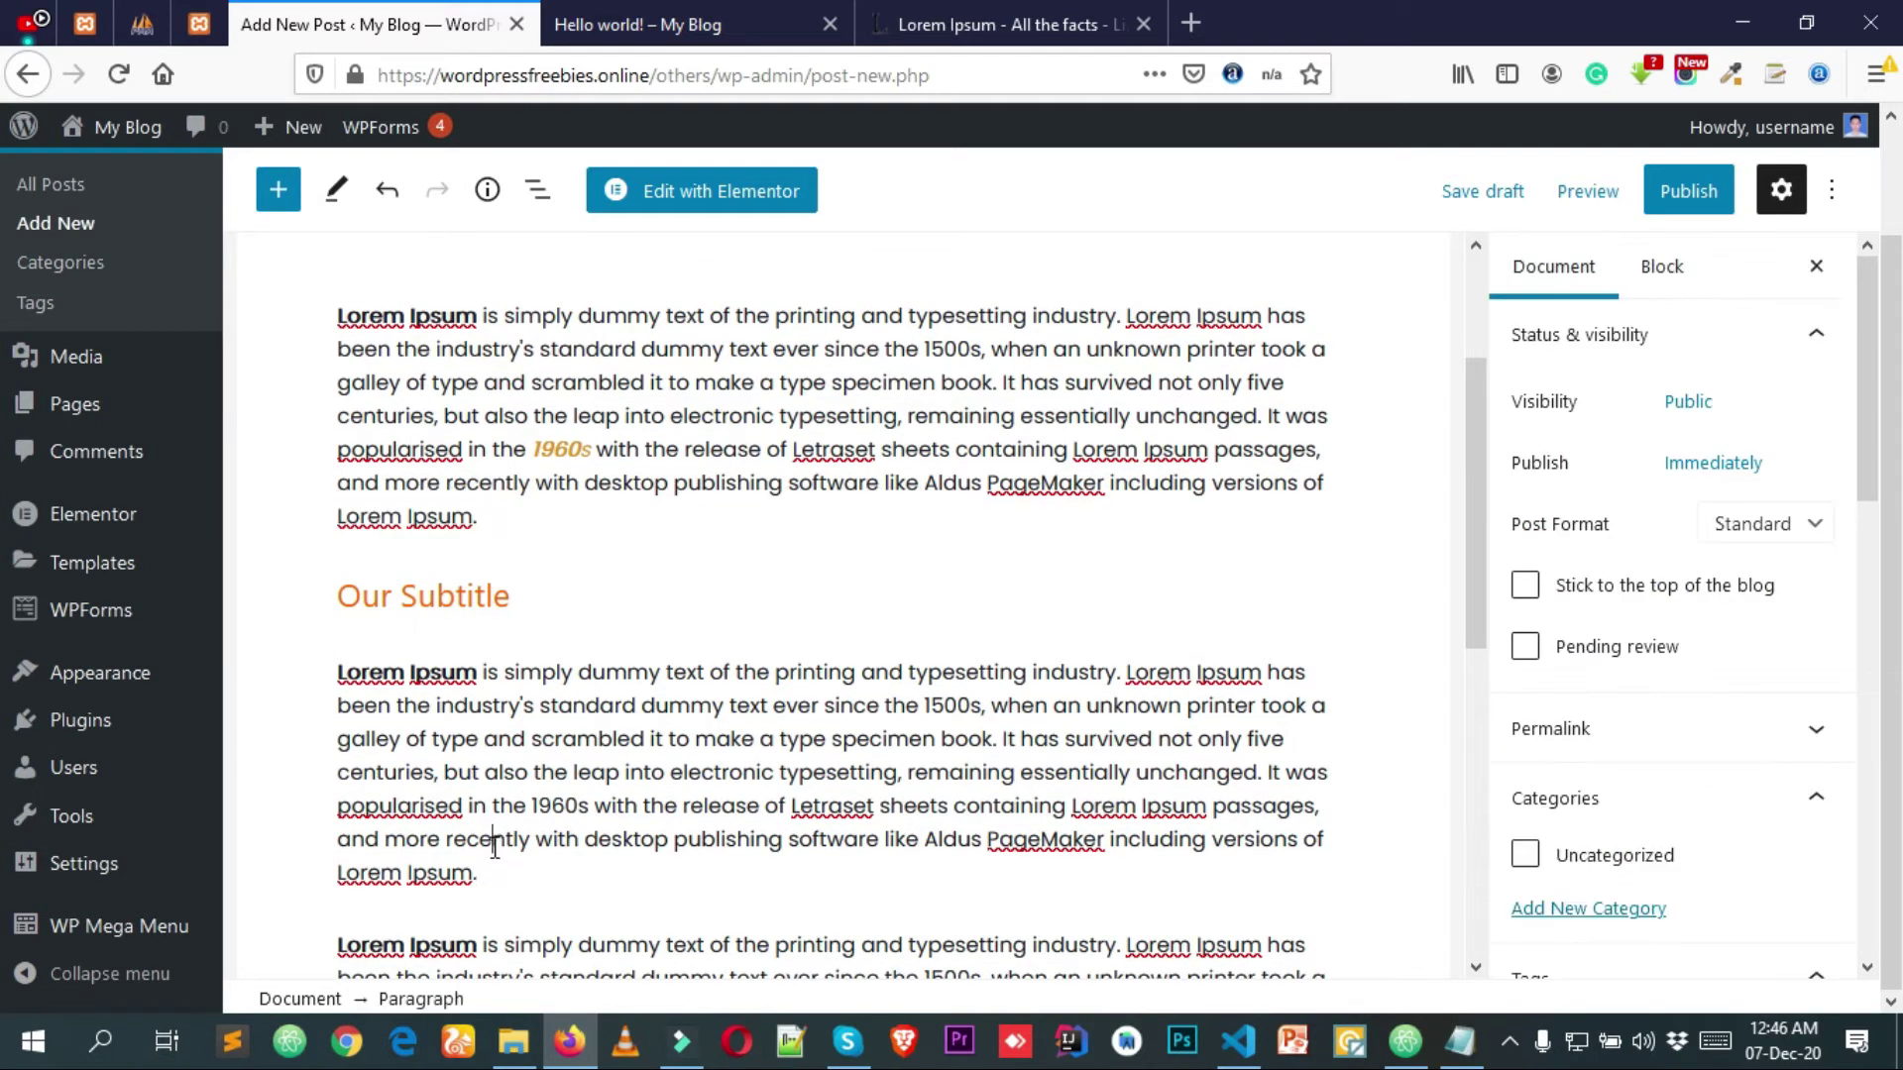
{"action": "left_click", "coordinate": [510, 874]}
{"action": "triple_click", "coordinate": [436, 821]}
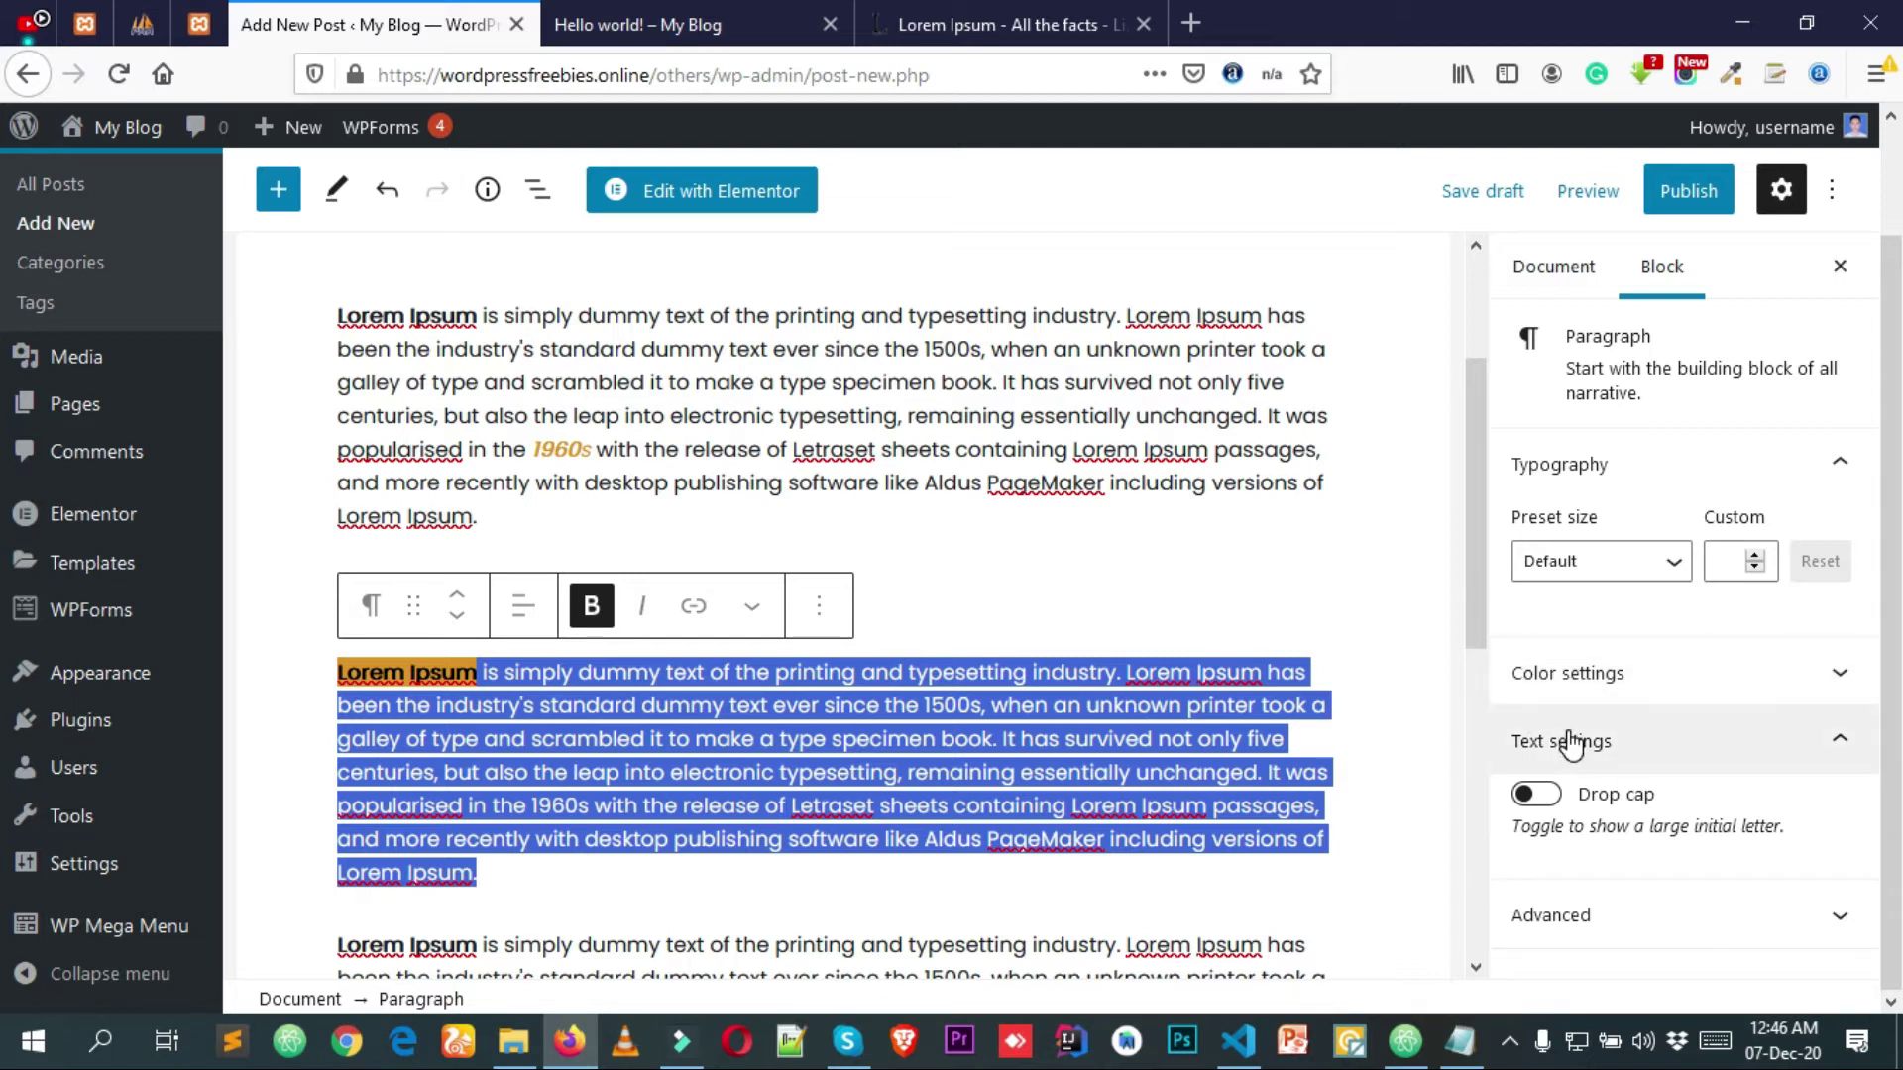
{"action": "left_click", "coordinate": [1648, 684]}
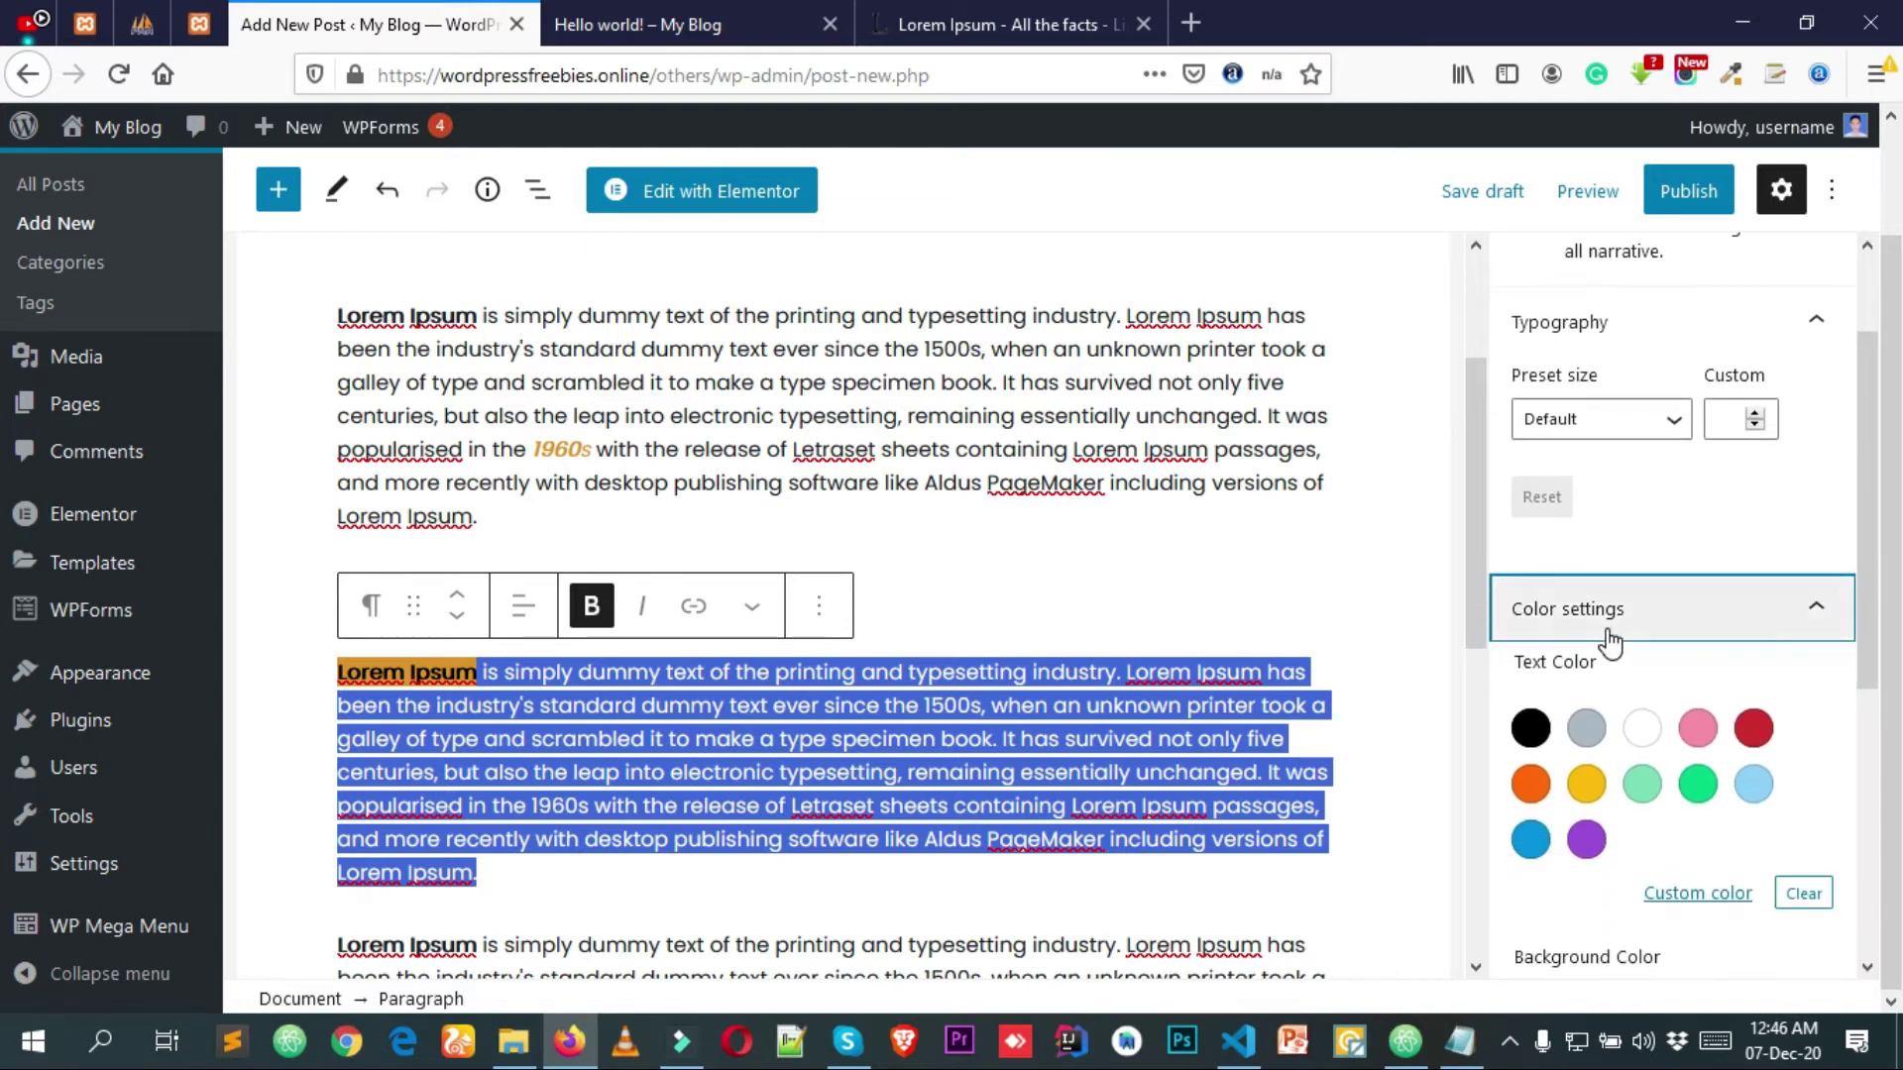
{"action": "left_click", "coordinate": [1587, 784]}
{"action": "left_click", "coordinate": [827, 773]}
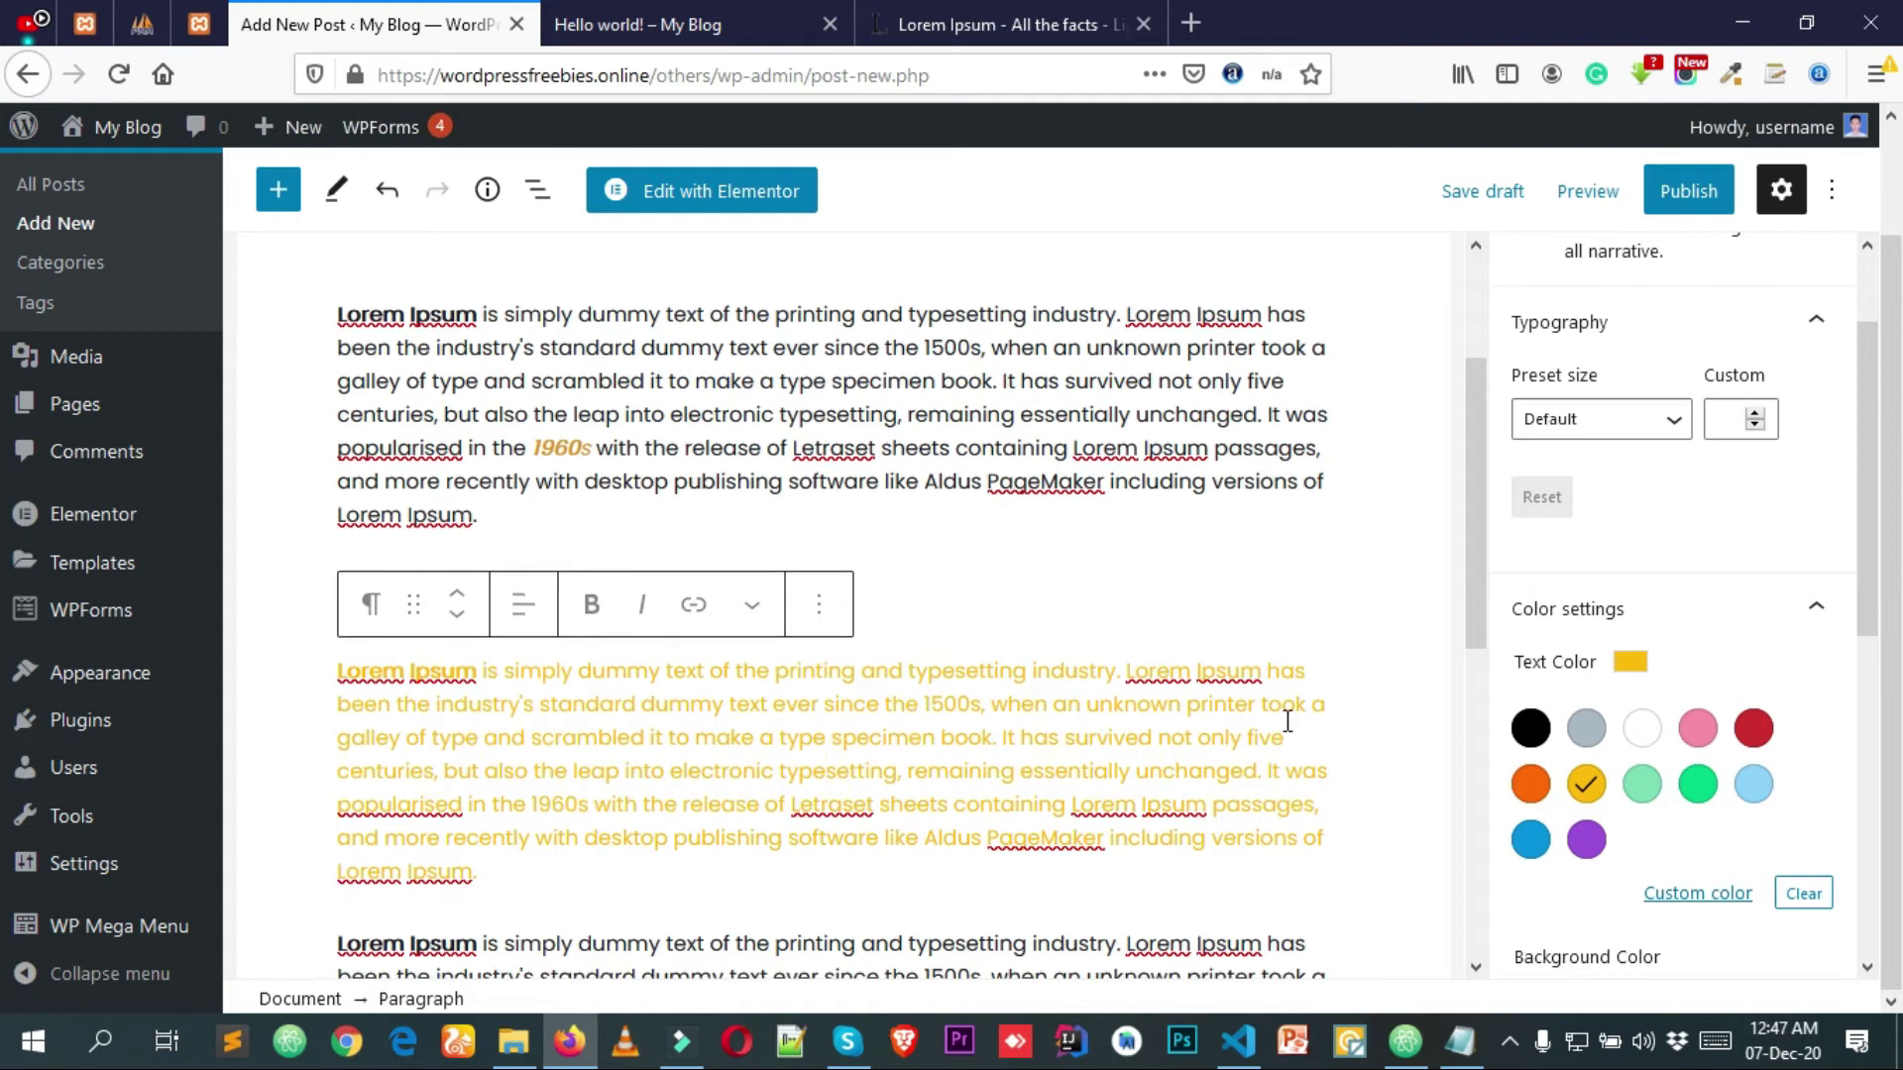
Try gray, green and light blue background colors on the yellow-text paragraph and settle on red.
{"action": "scroll", "coordinate": [1277, 730], "scroll_direction": "down", "scroll_amount": 3}
{"action": "scroll", "coordinate": [1277, 731], "scroll_direction": "down", "scroll_amount": 2}
{"action": "scroll", "coordinate": [864, 770], "scroll_direction": "up", "scroll_amount": 2}
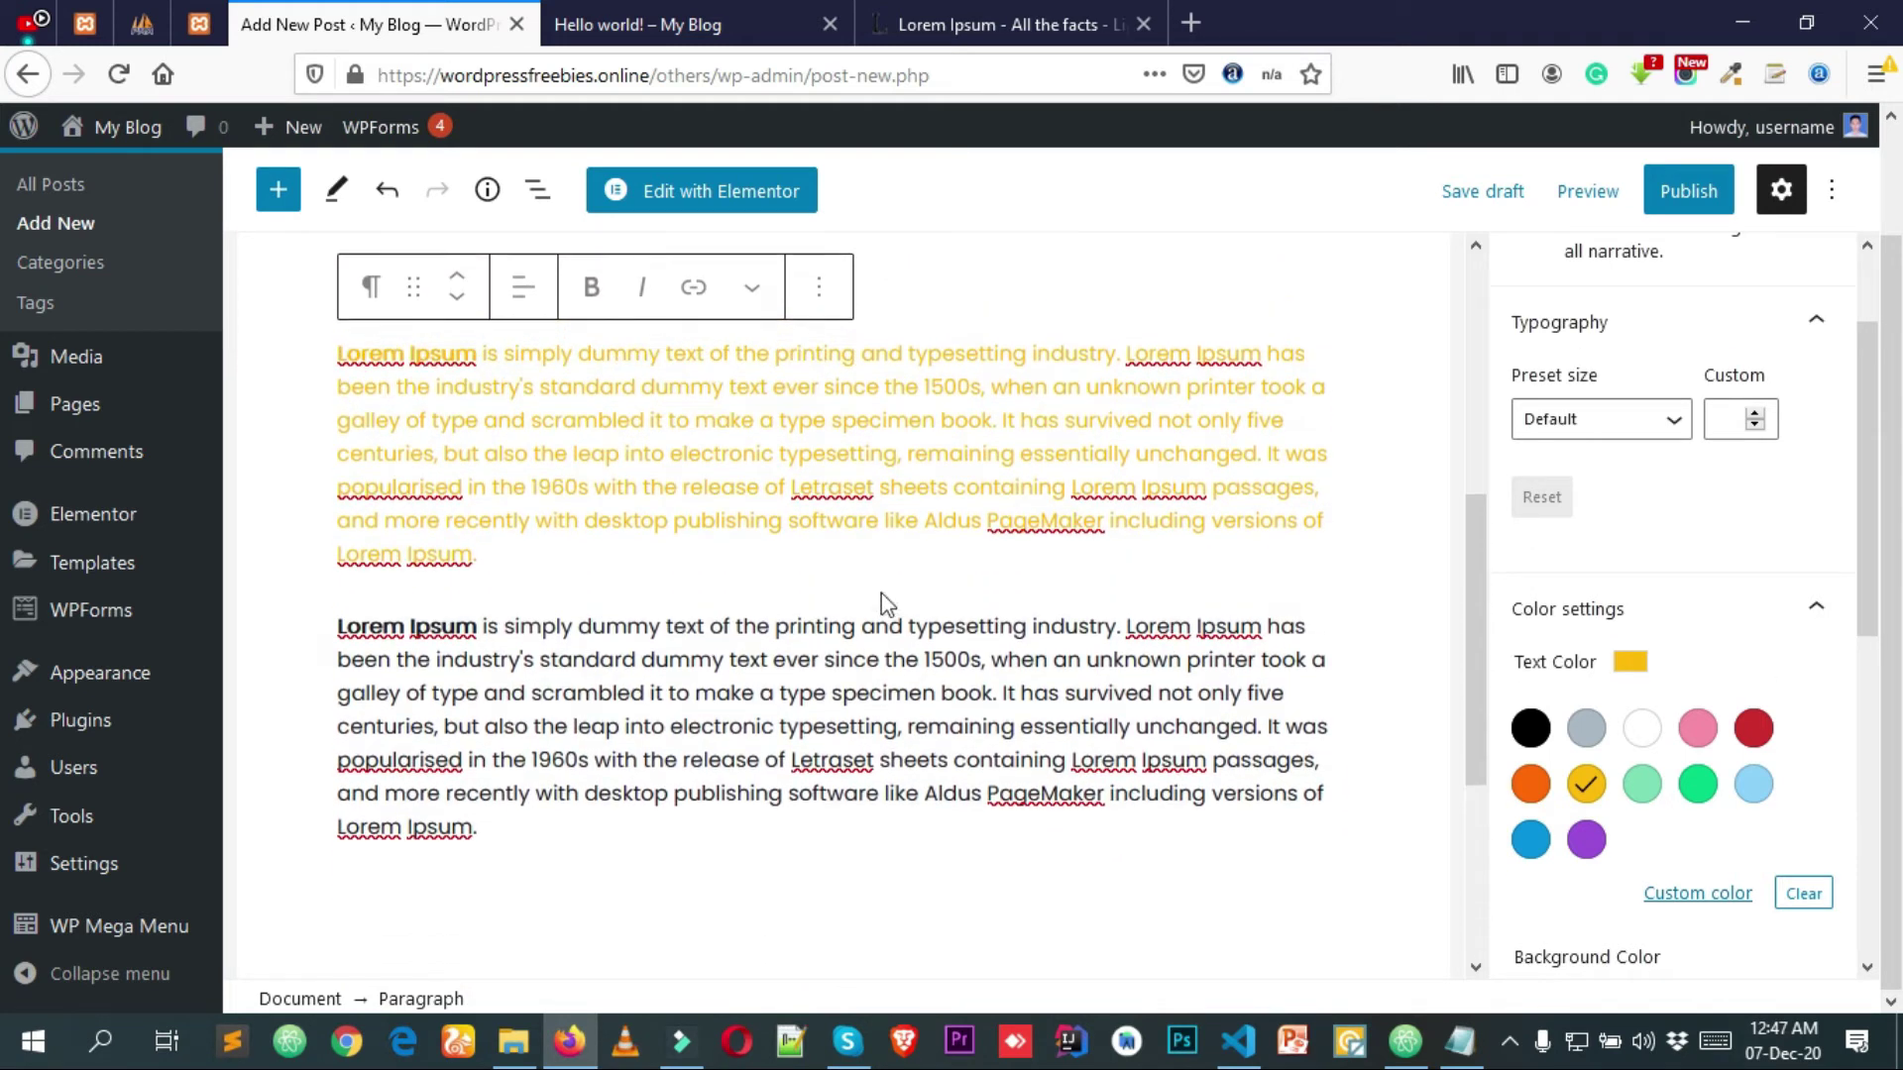
{"action": "scroll", "coordinate": [1675, 664], "scroll_direction": "down", "scroll_amount": 3}
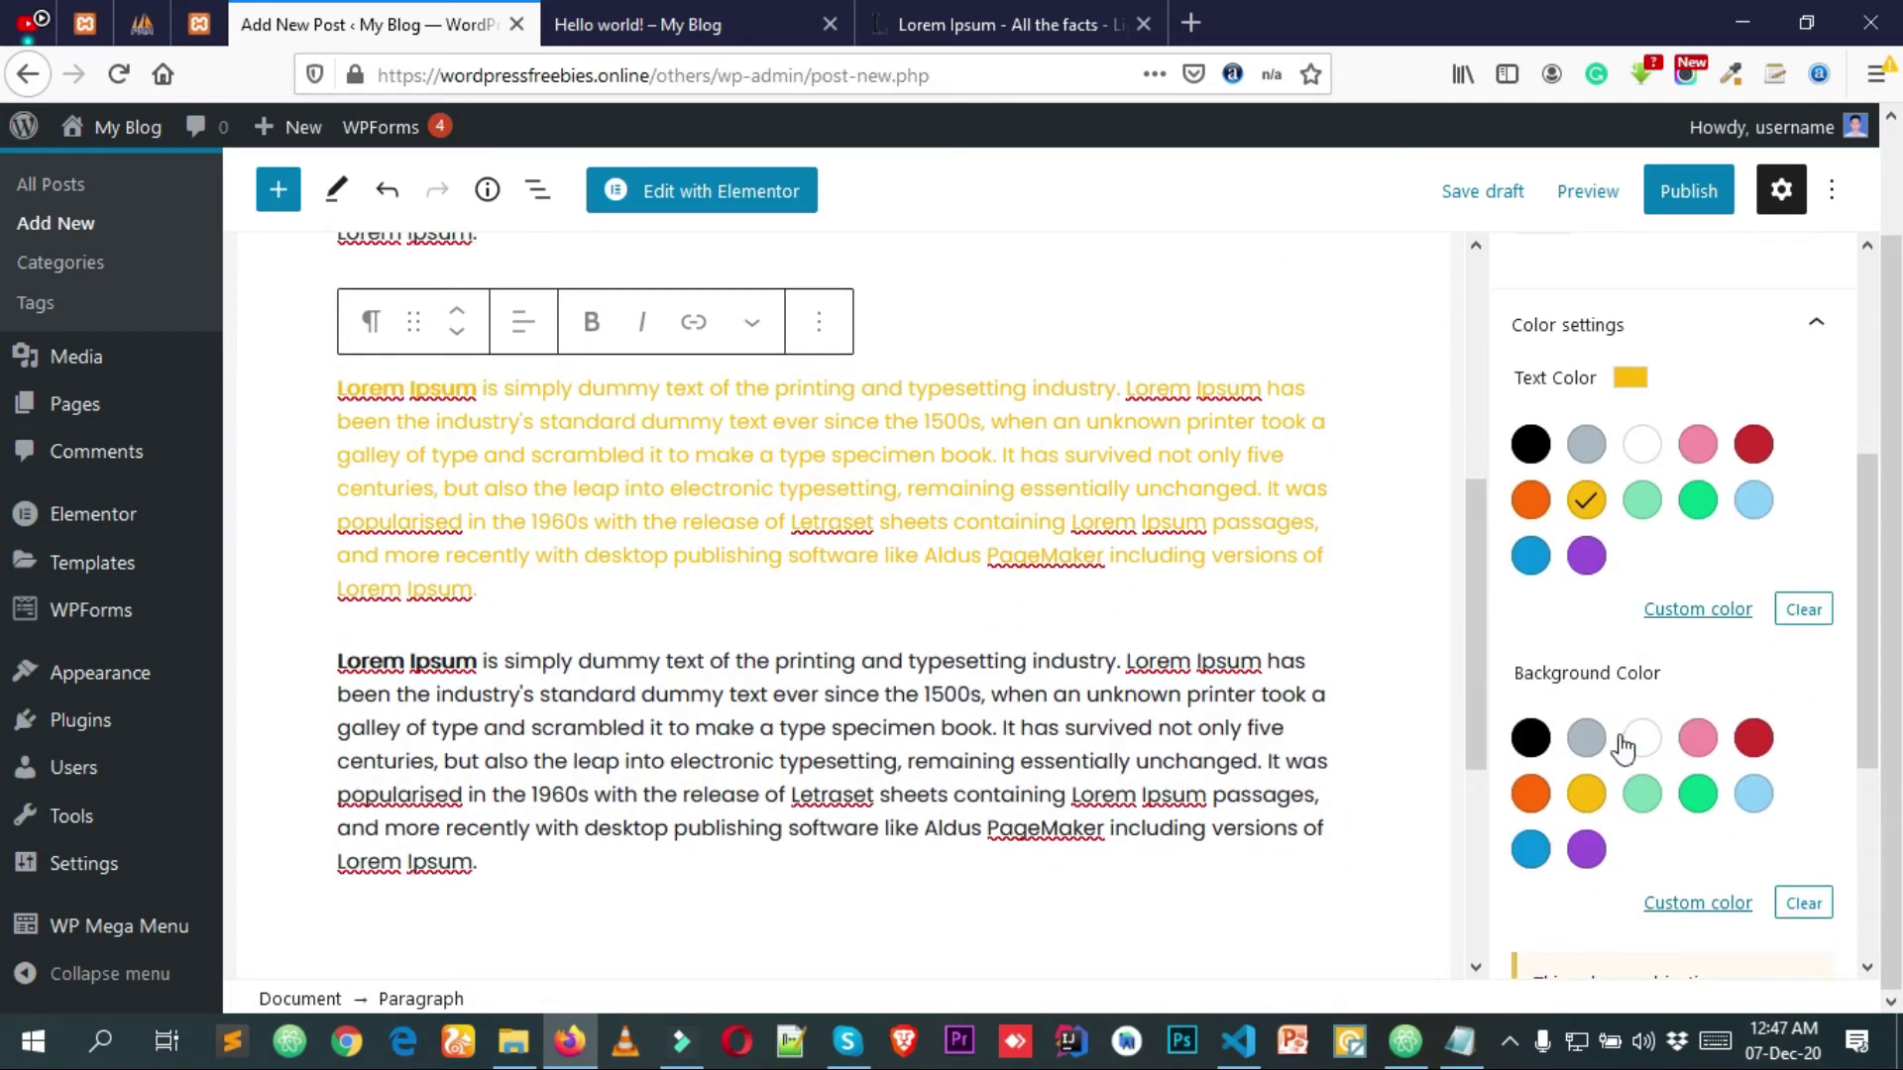
{"action": "left_click", "coordinate": [1586, 741]}
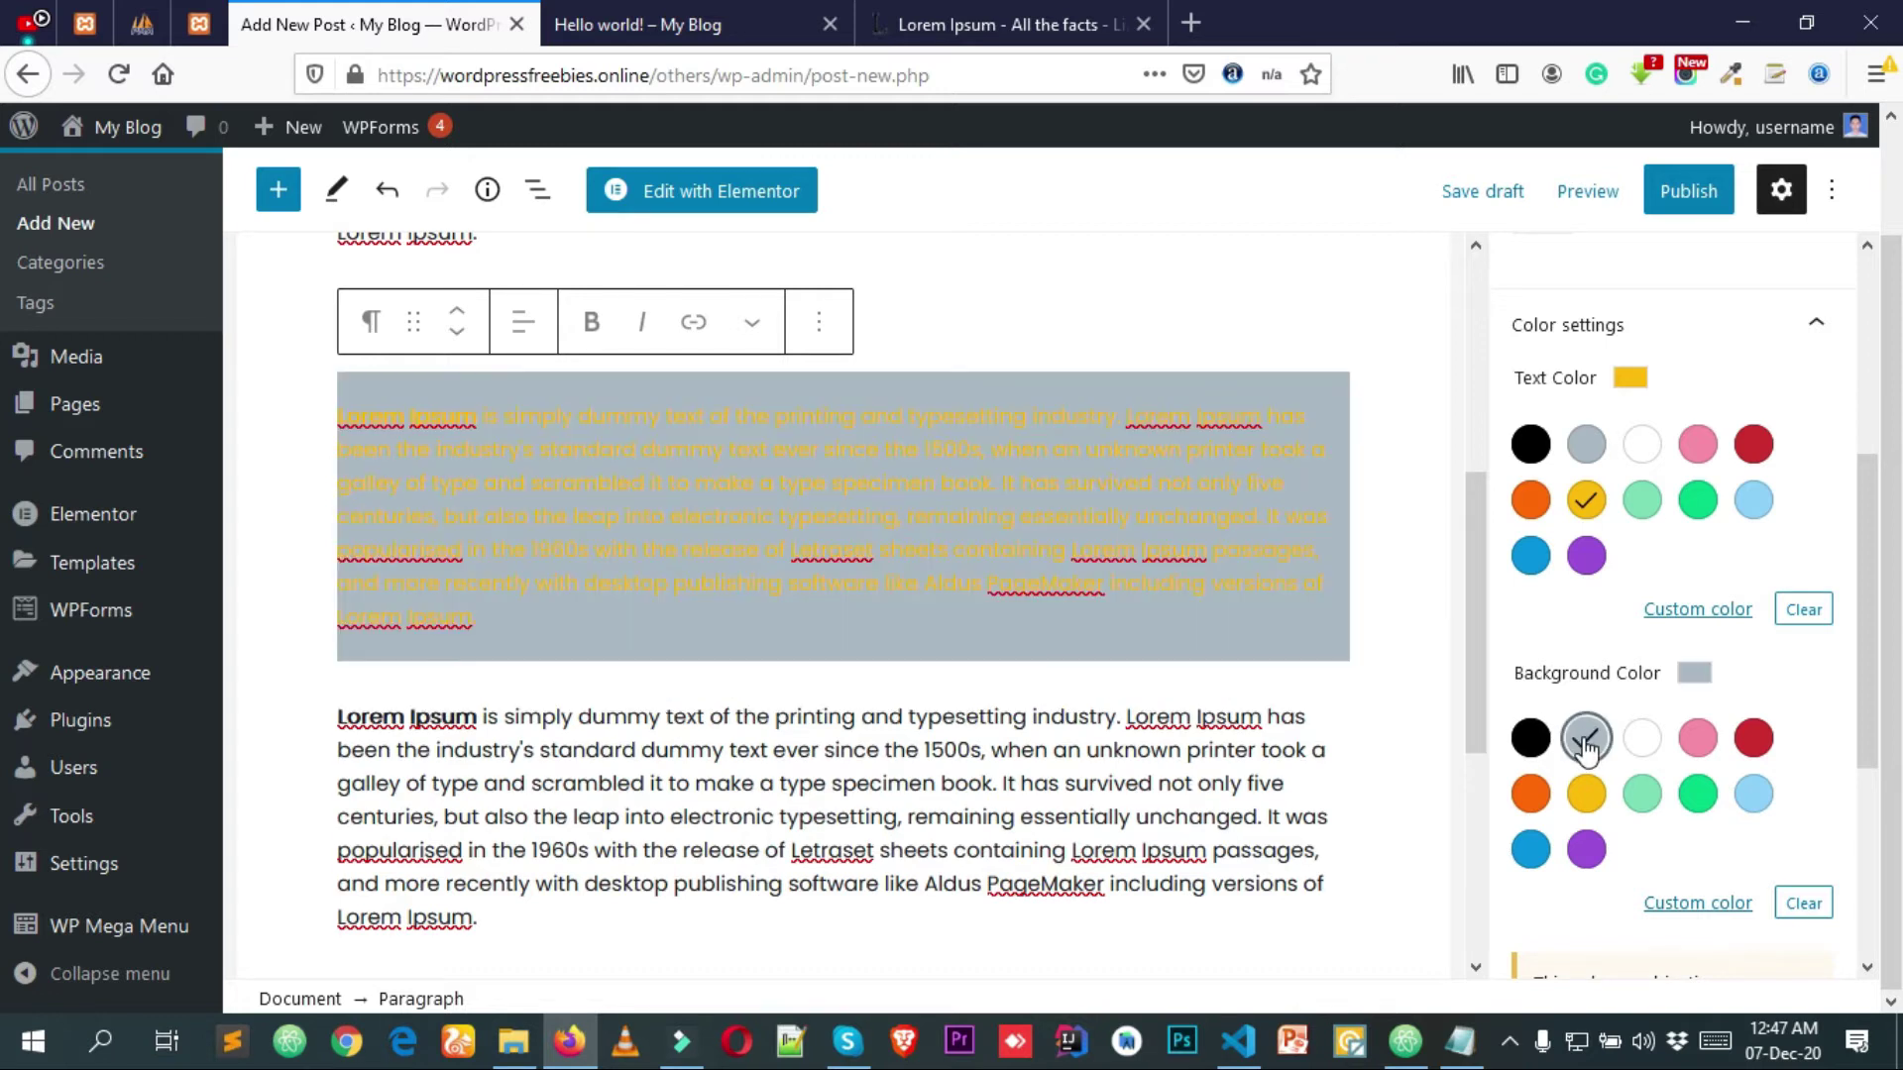
{"action": "left_click", "coordinate": [1586, 739]}
{"action": "left_click", "coordinate": [1641, 794]}
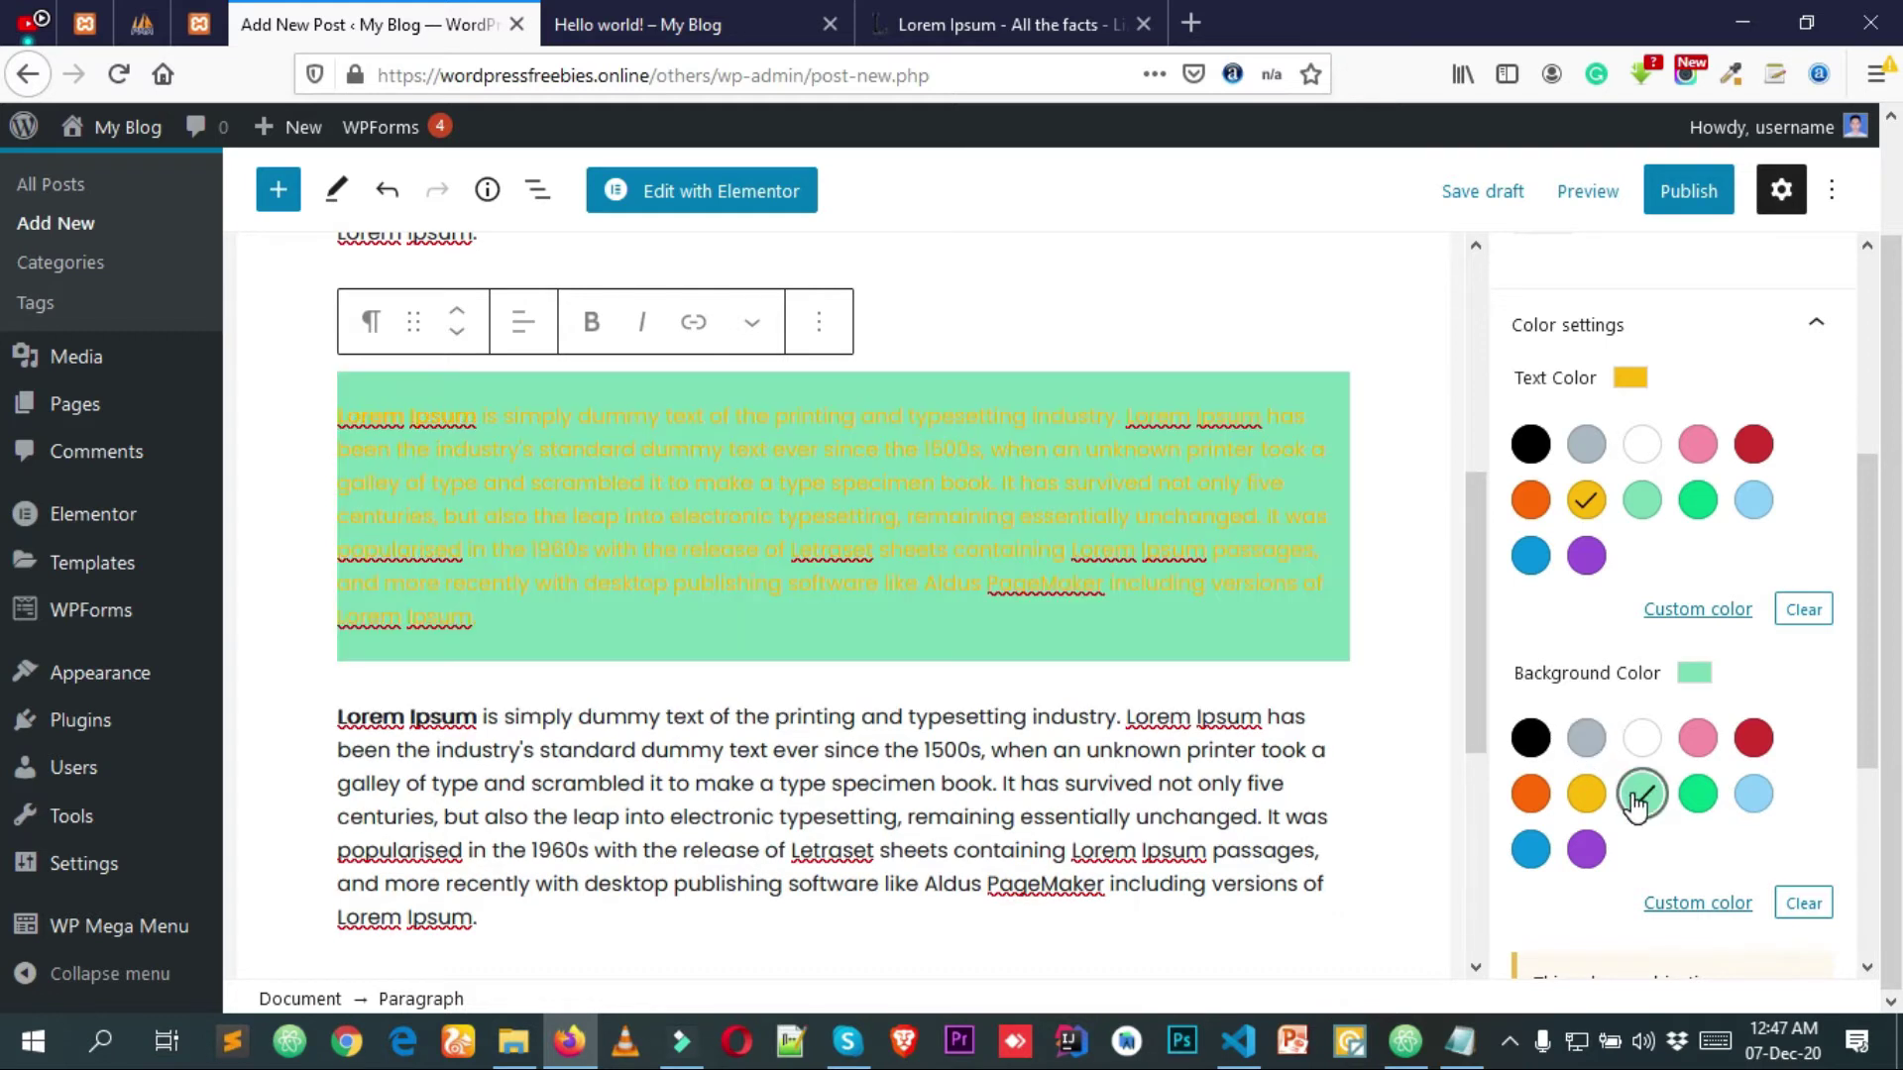
{"action": "left_click", "coordinate": [1712, 792]}
{"action": "left_click", "coordinate": [1756, 793]}
{"action": "left_click", "coordinate": [1756, 743]}
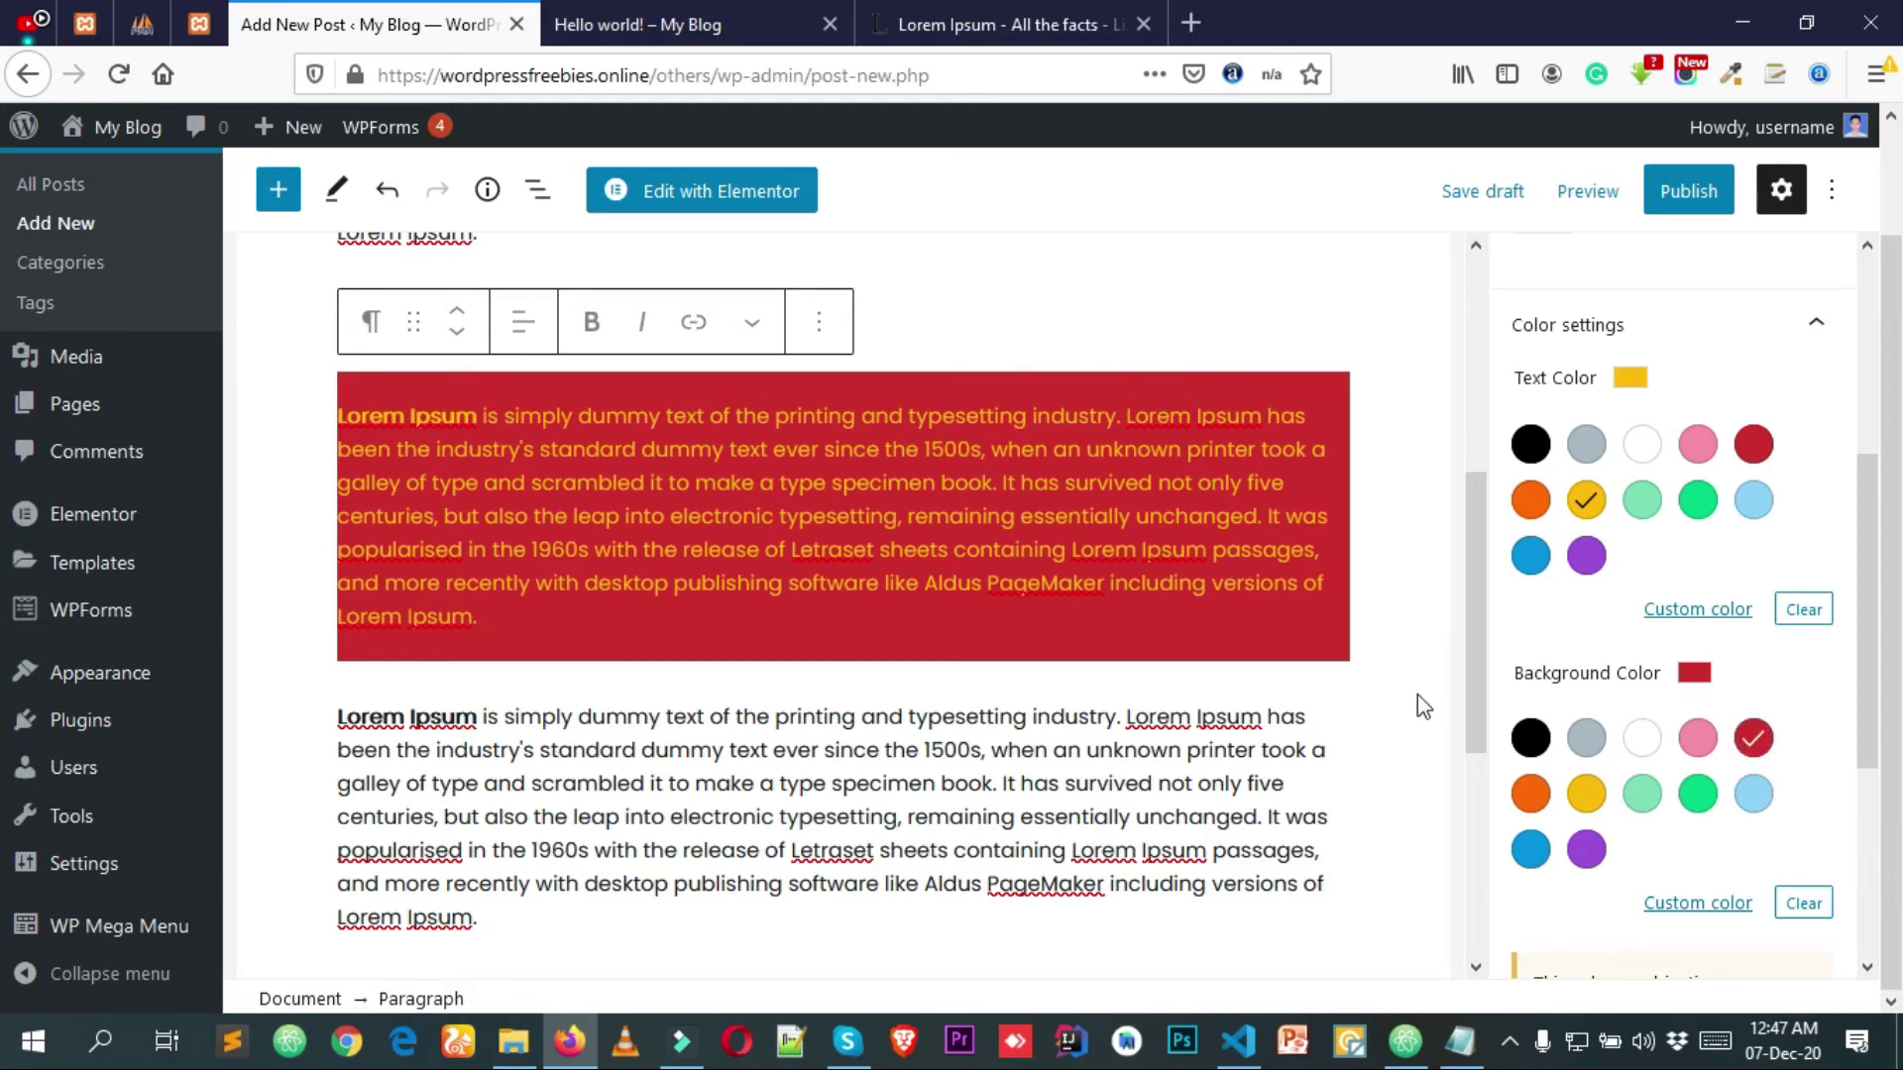
{"action": "scroll", "coordinate": [1417, 700], "scroll_direction": "down", "scroll_amount": 5}
{"action": "scroll", "coordinate": [1618, 738], "scroll_direction": "down", "scroll_amount": 2}
{"action": "scroll", "coordinate": [1618, 738], "scroll_direction": "down", "scroll_amount": 3}
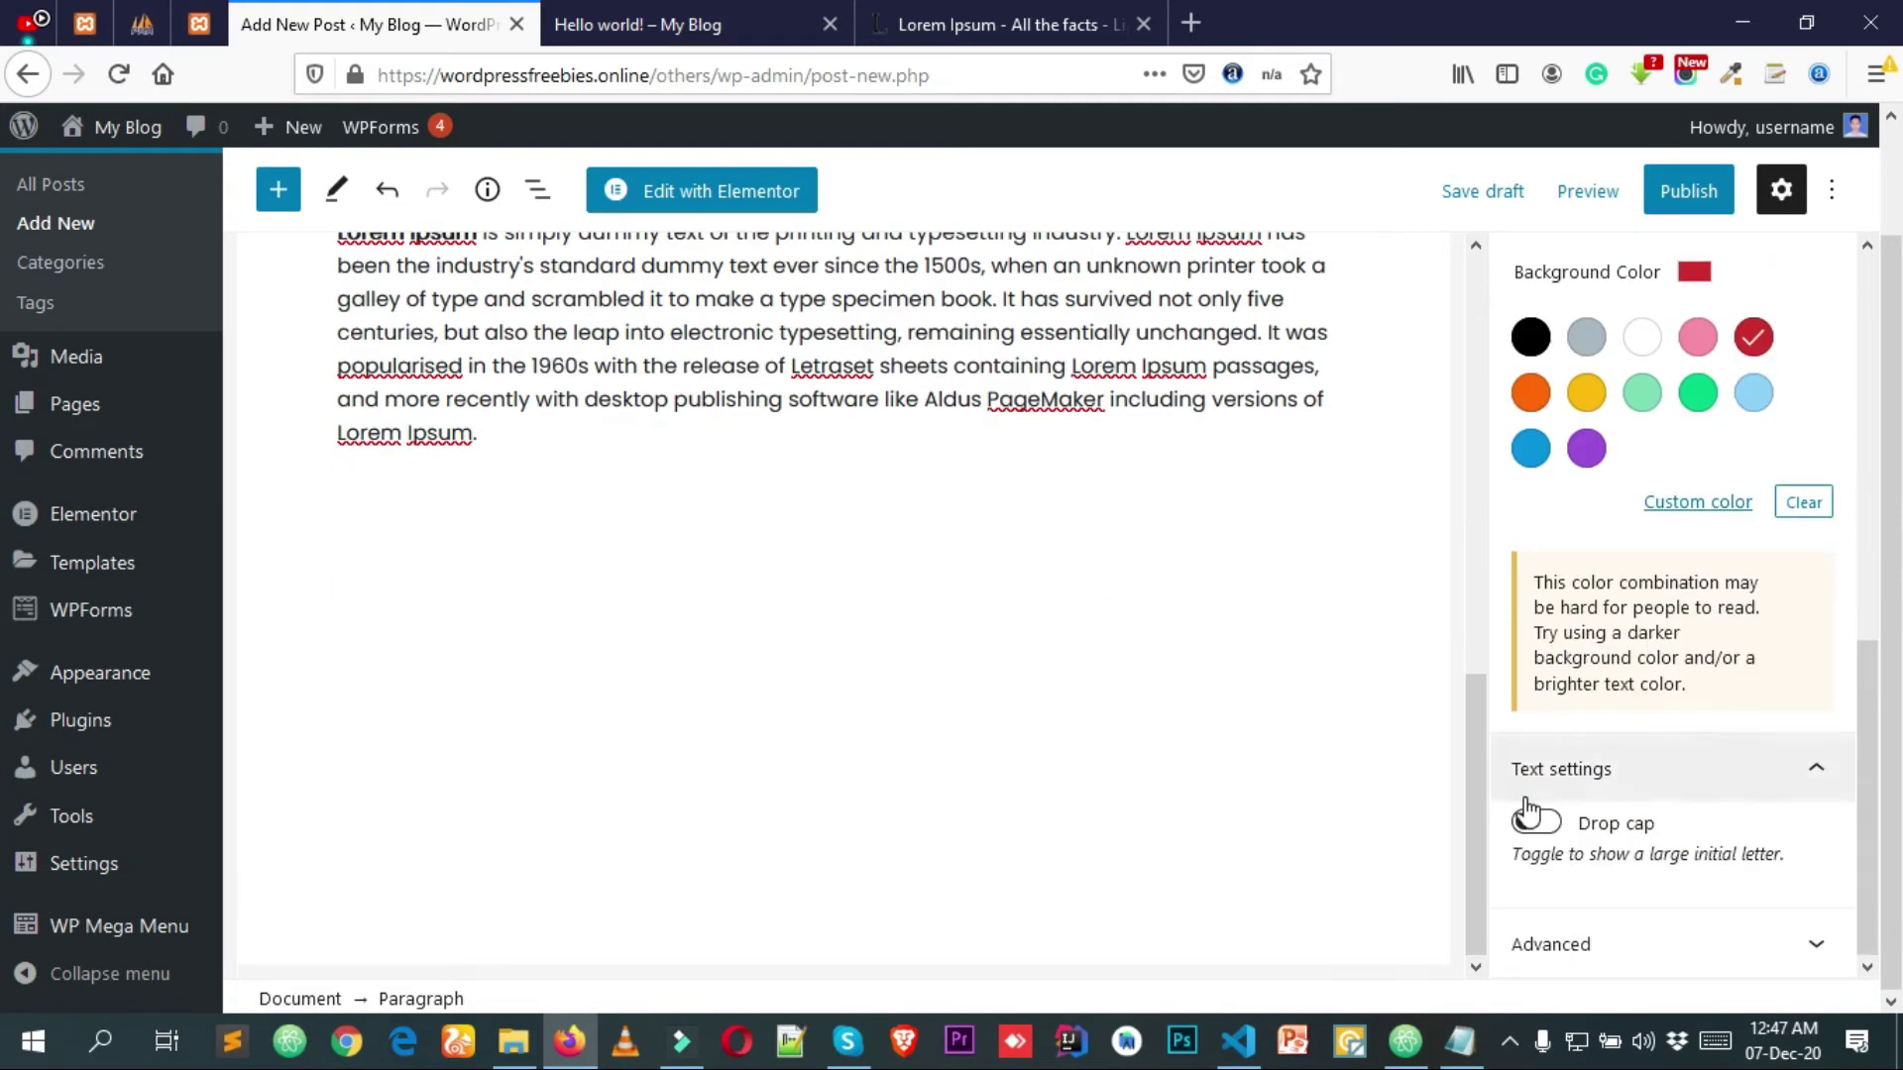
{"action": "scroll", "coordinate": [935, 786], "scroll_direction": "up", "scroll_amount": 6}
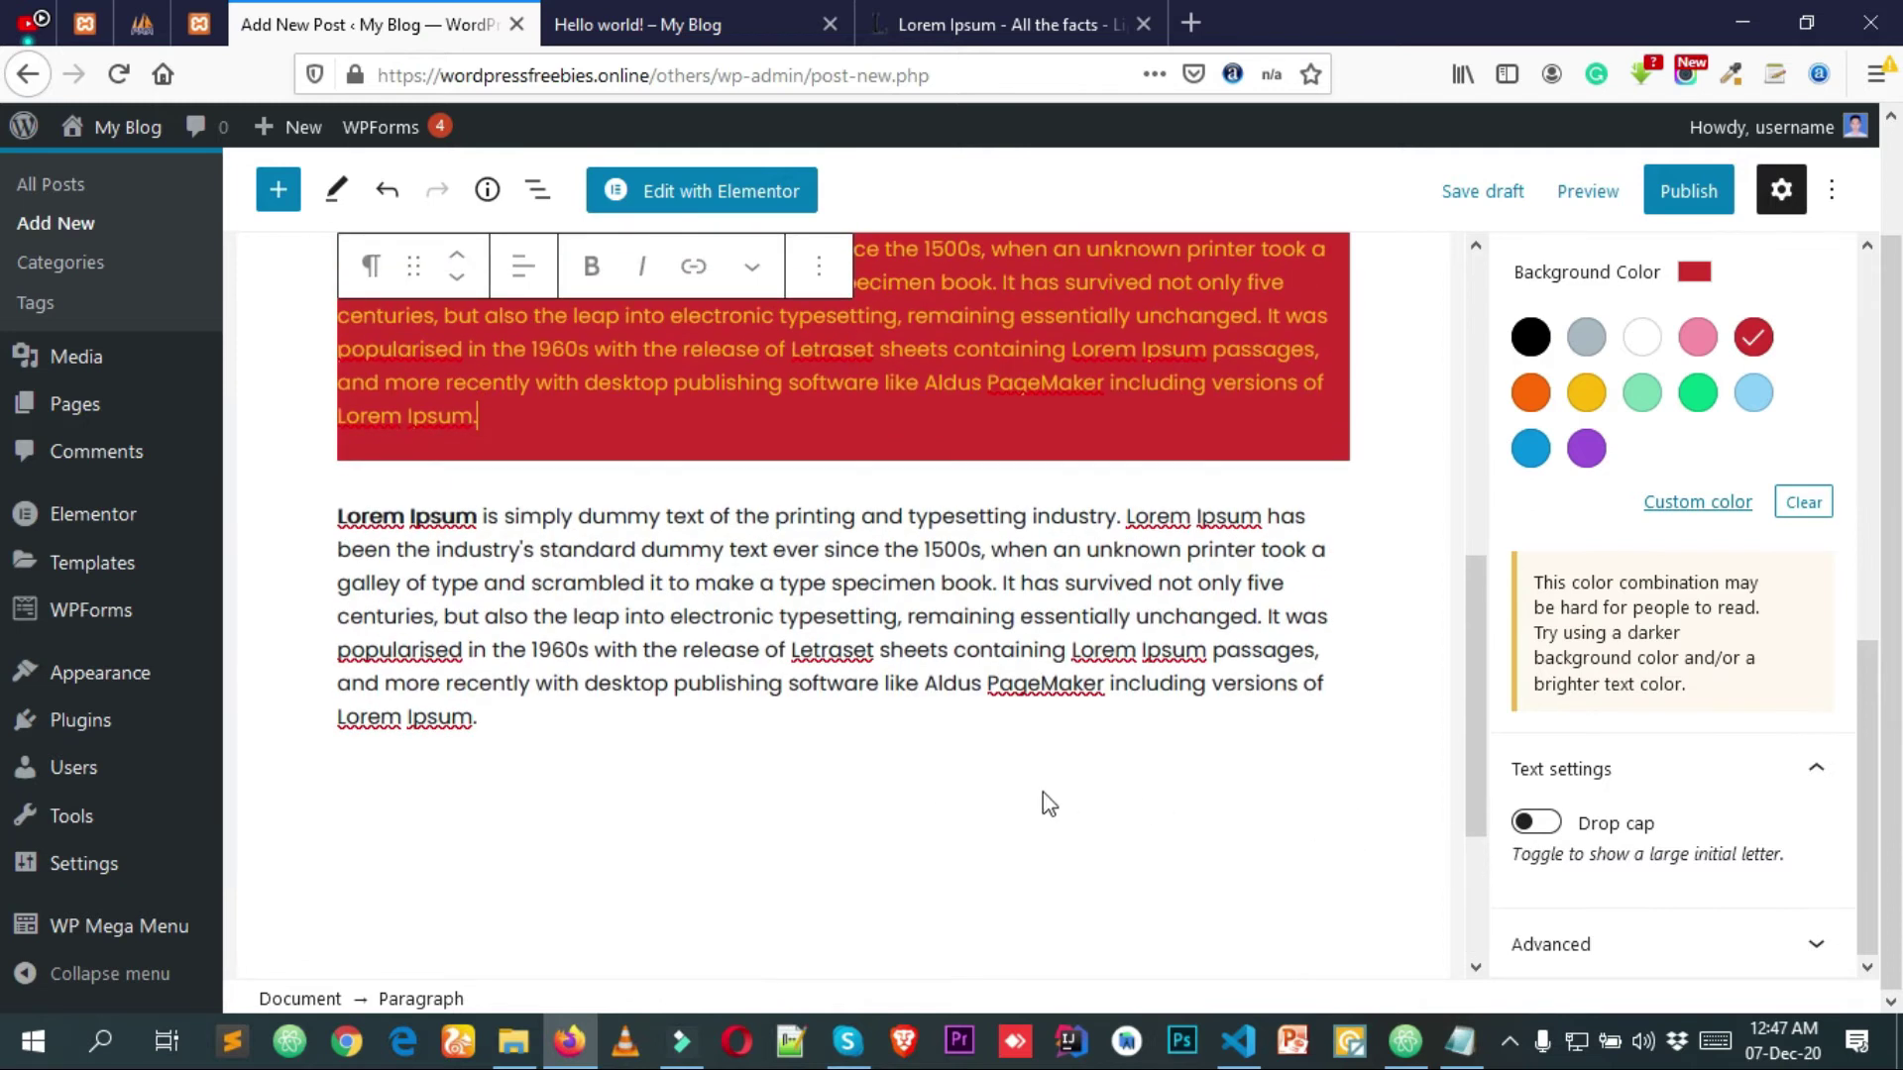
Try a drop cap on the red-background paragraph and switch it off again.
{"action": "left_click", "coordinate": [1532, 822]}
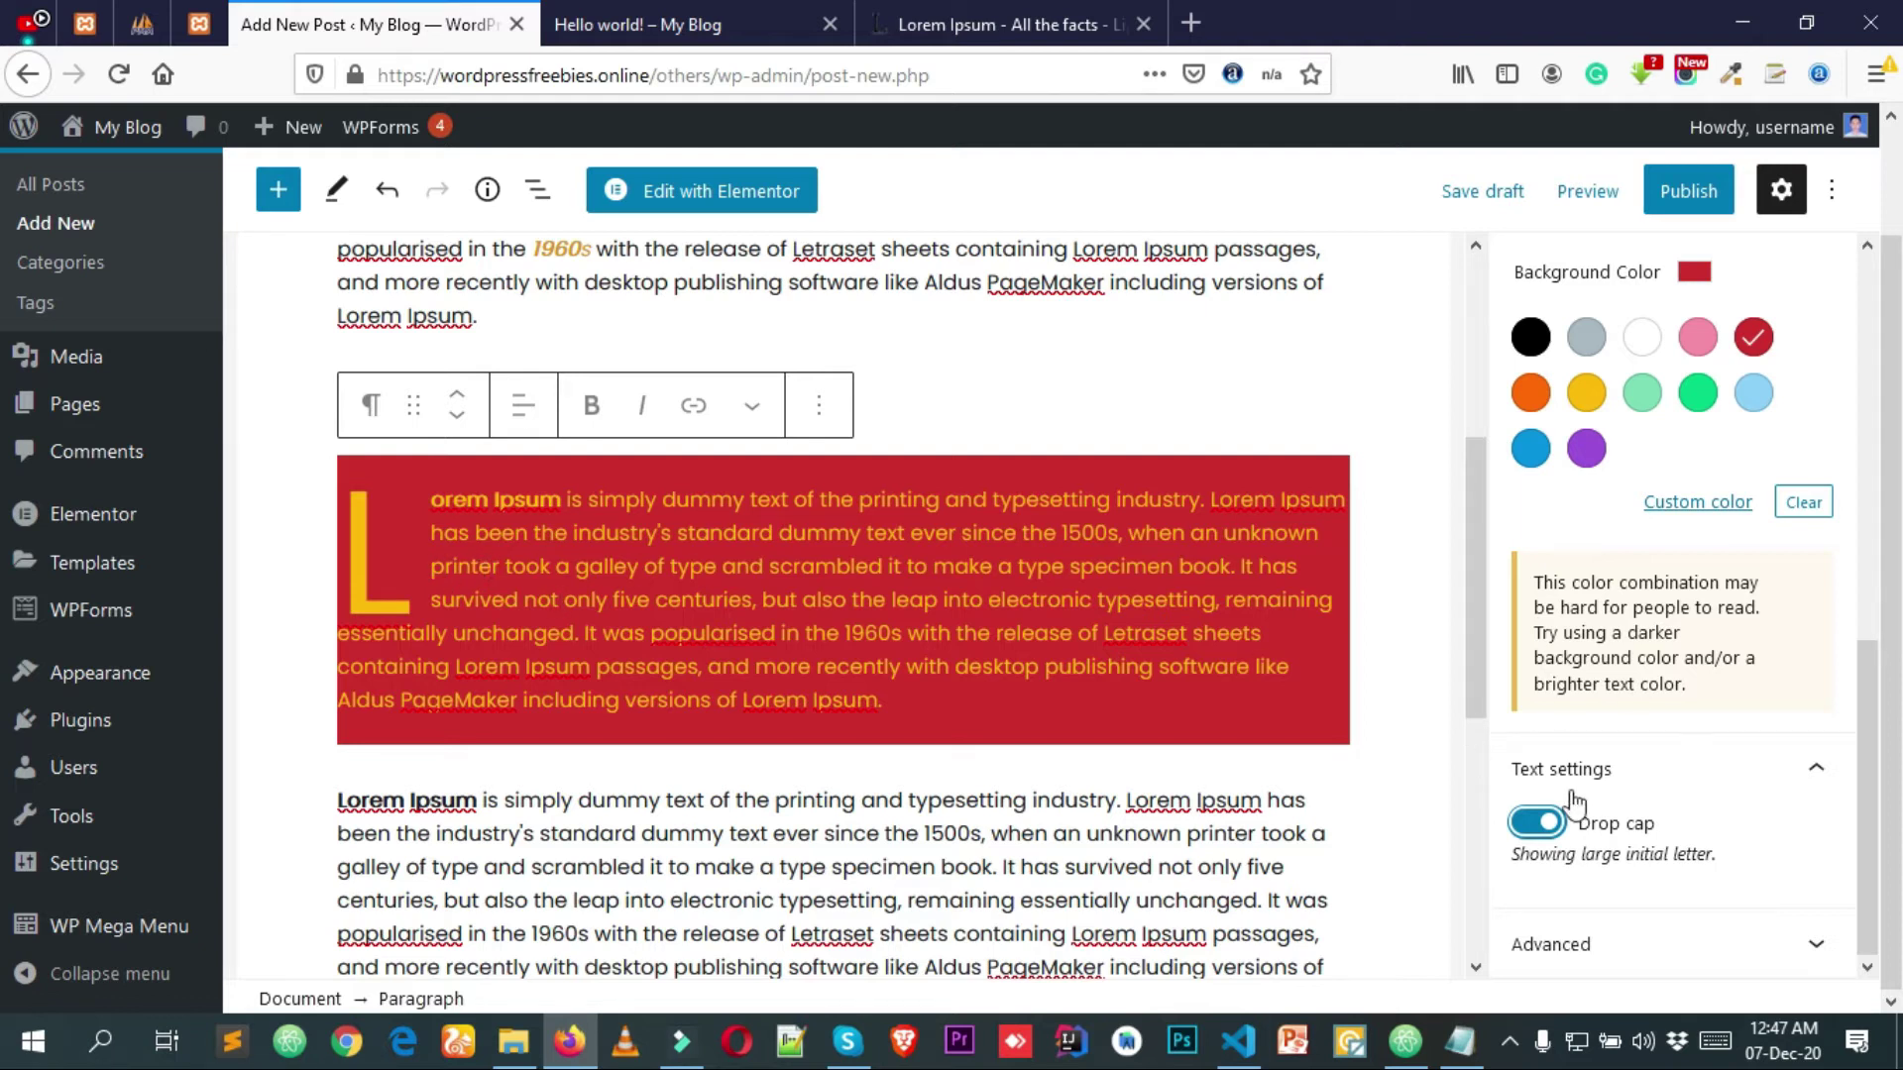
{"action": "left_click", "coordinate": [1534, 822]}
{"action": "scroll", "coordinate": [712, 545], "scroll_direction": "down", "scroll_amount": 1}
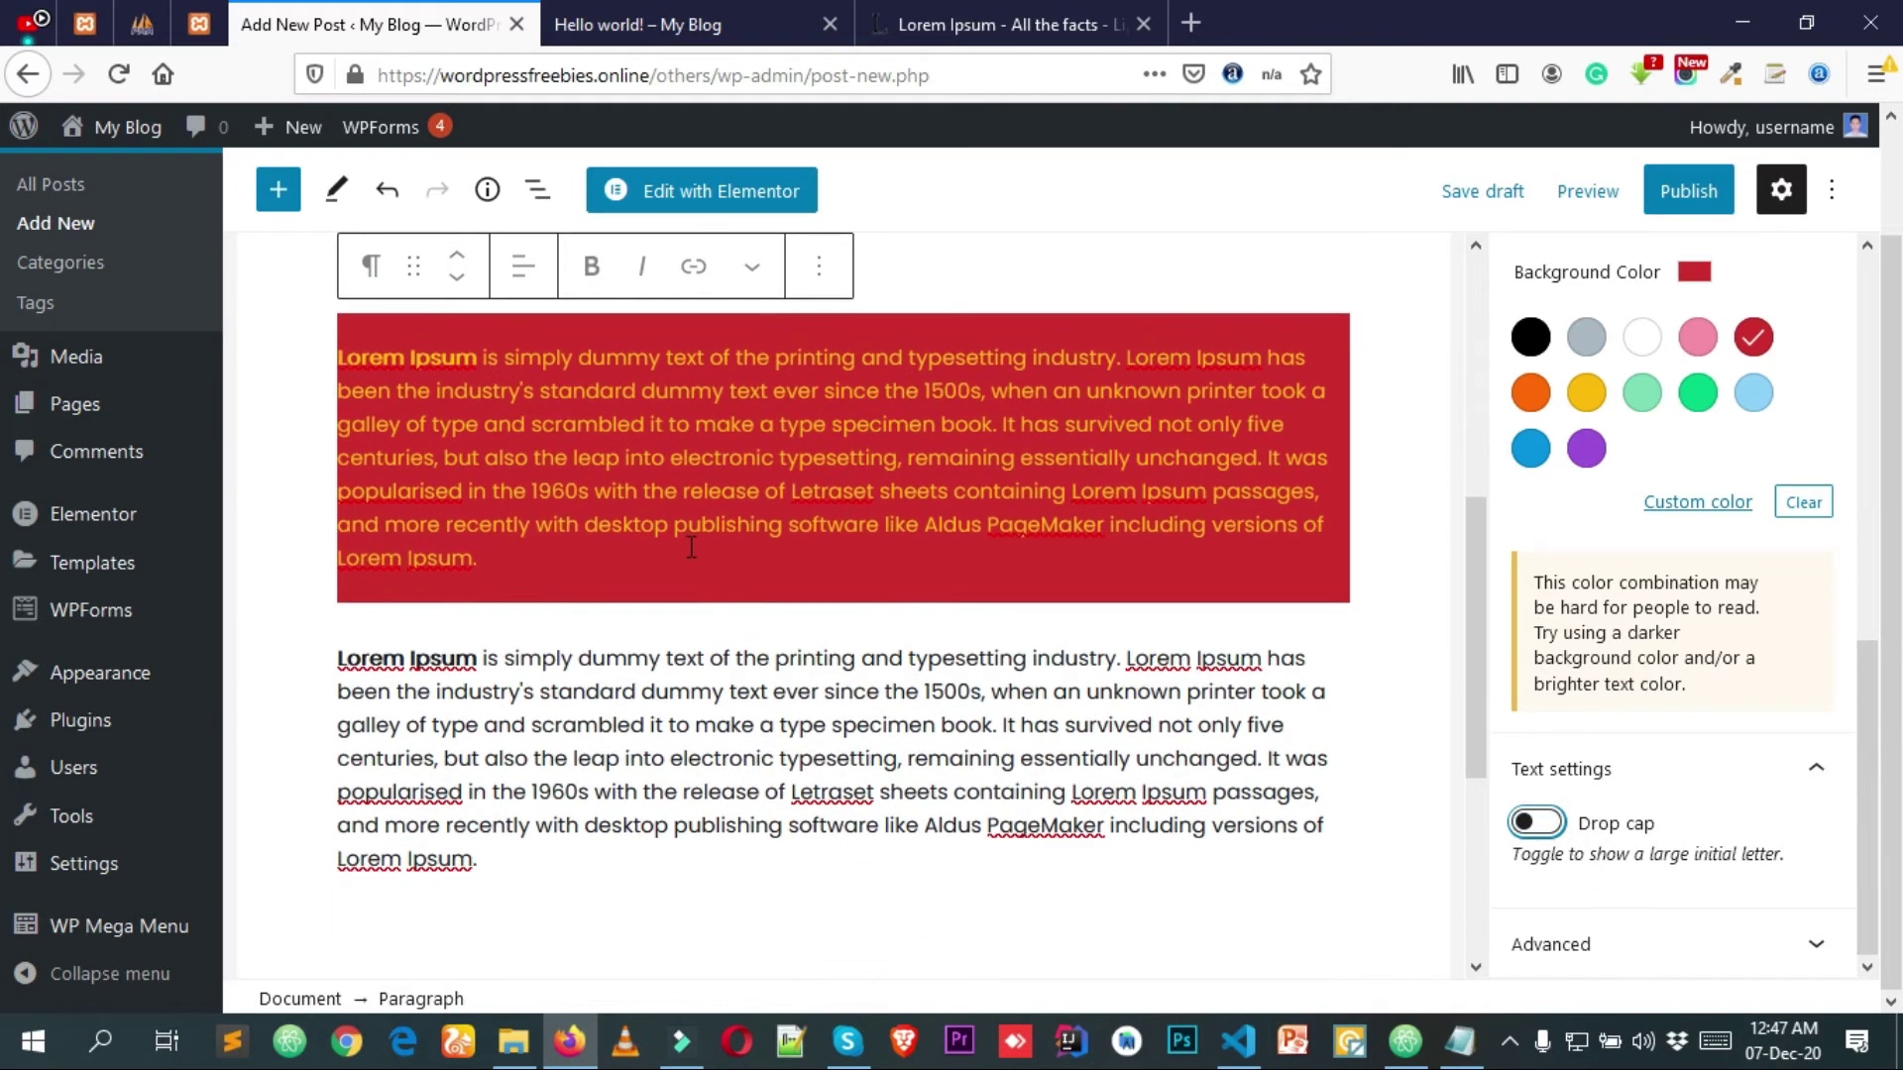
{"action": "scroll", "coordinate": [822, 594], "scroll_direction": "up", "scroll_amount": 3}
{"action": "scroll", "coordinate": [818, 576], "scroll_direction": "down", "scroll_amount": 2}
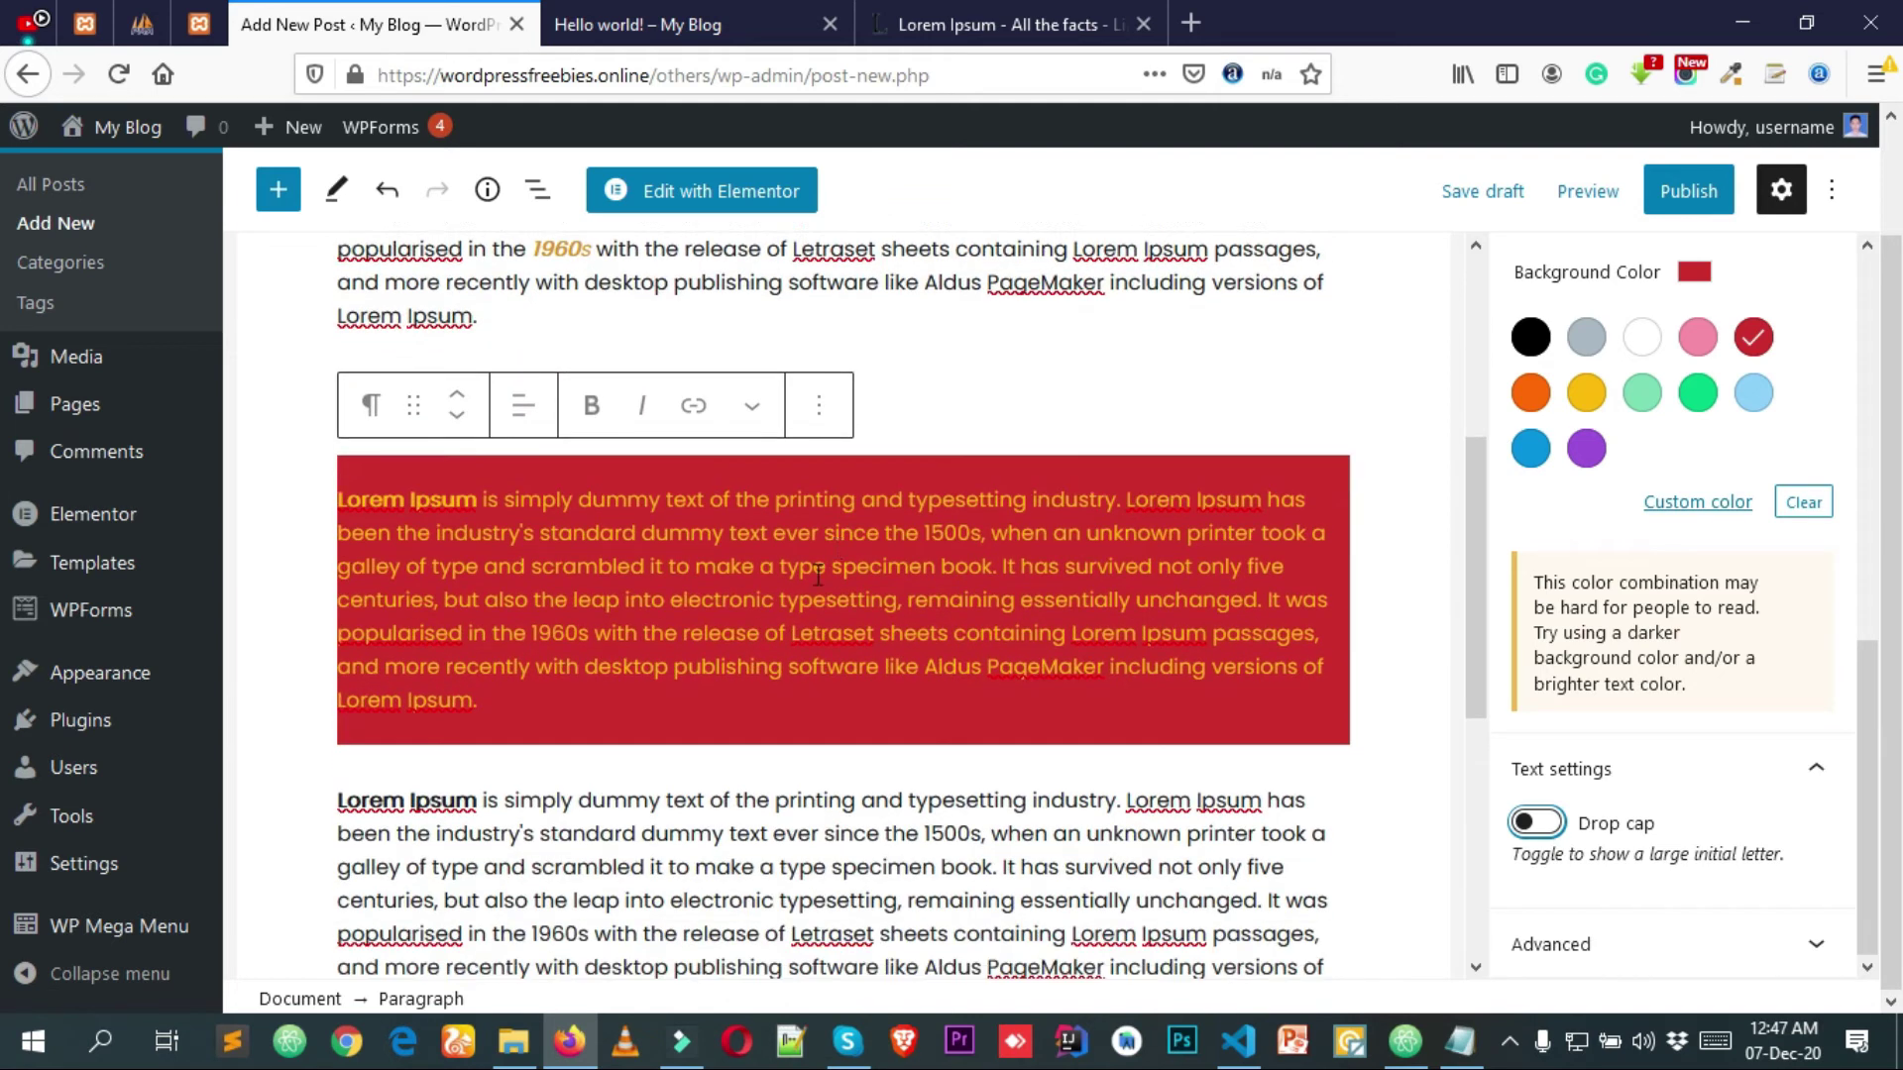
Insert an Image block directly below the "Our Subtitle" heading and open the file upload for it.
{"action": "type", "text": "Our Subtitle"}
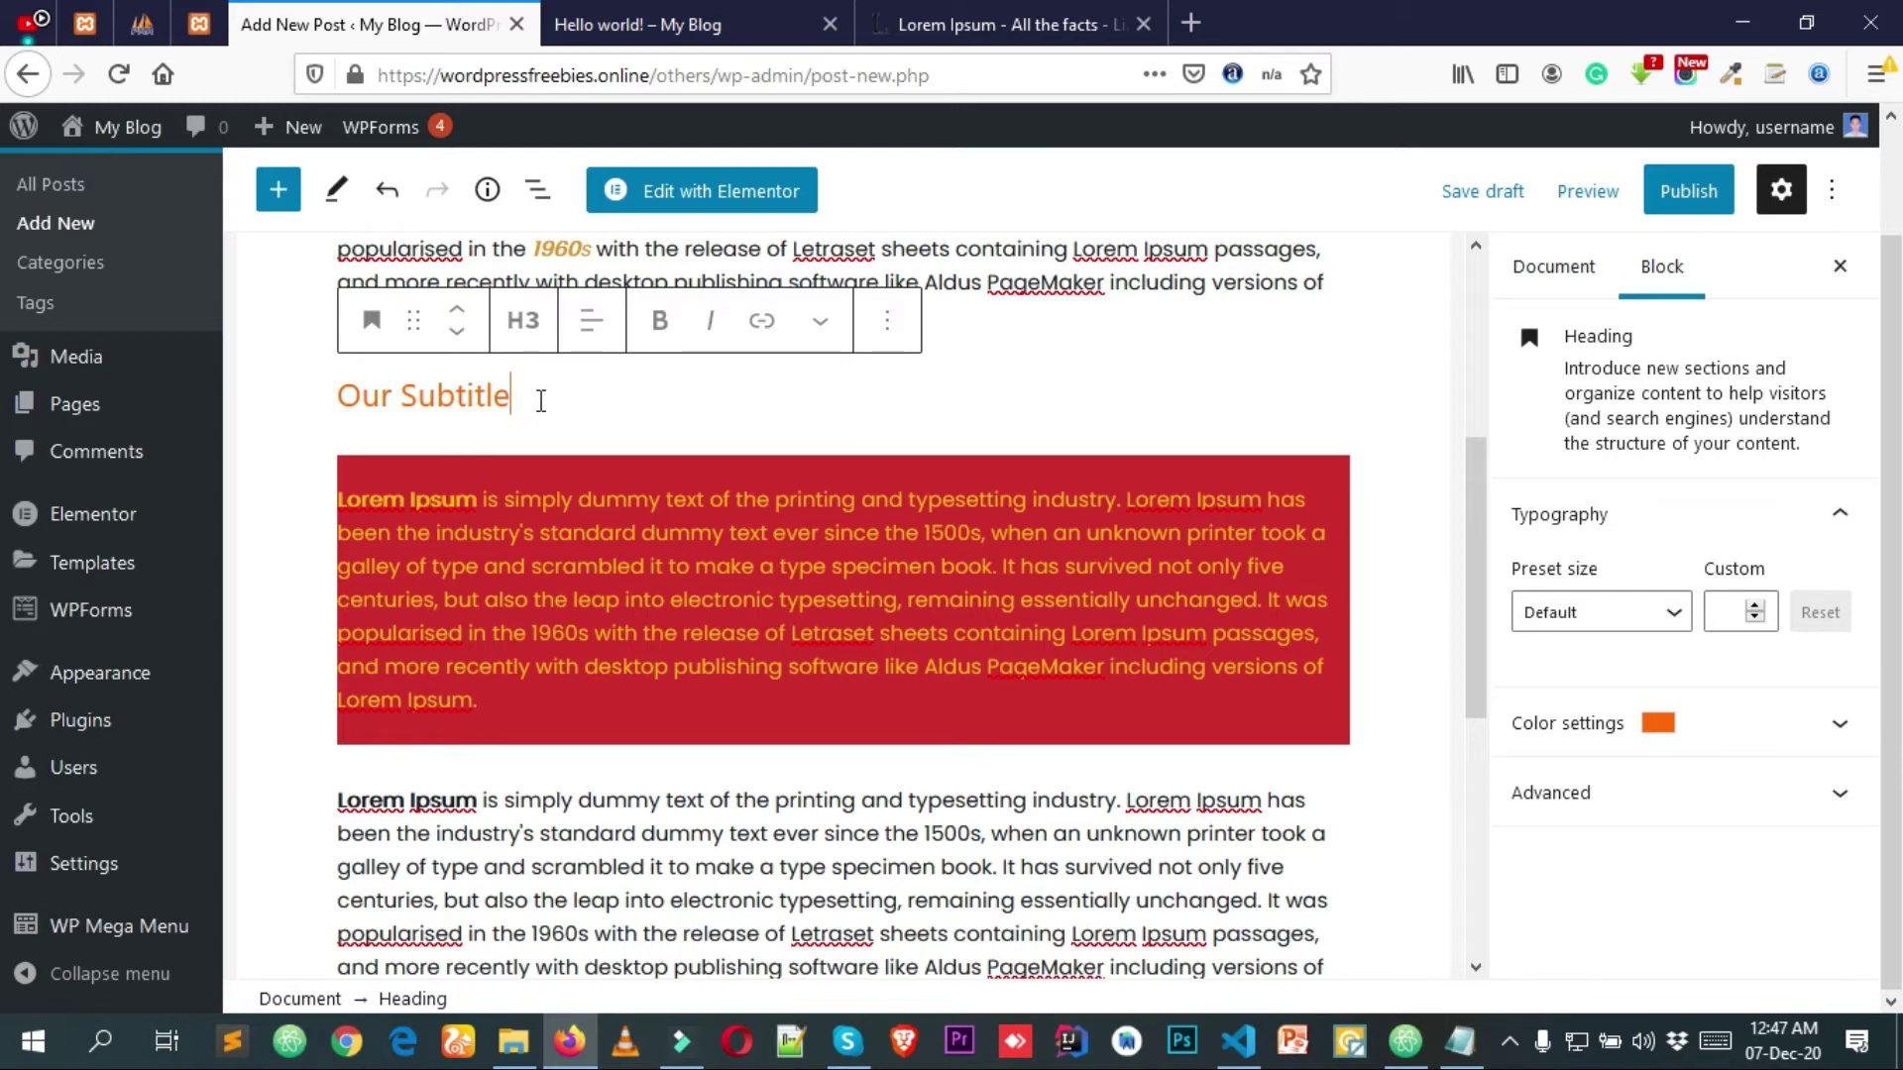
{"action": "key", "text": "Return"}
{"action": "scroll", "coordinate": [813, 603], "scroll_direction": "up", "scroll_amount": 2}
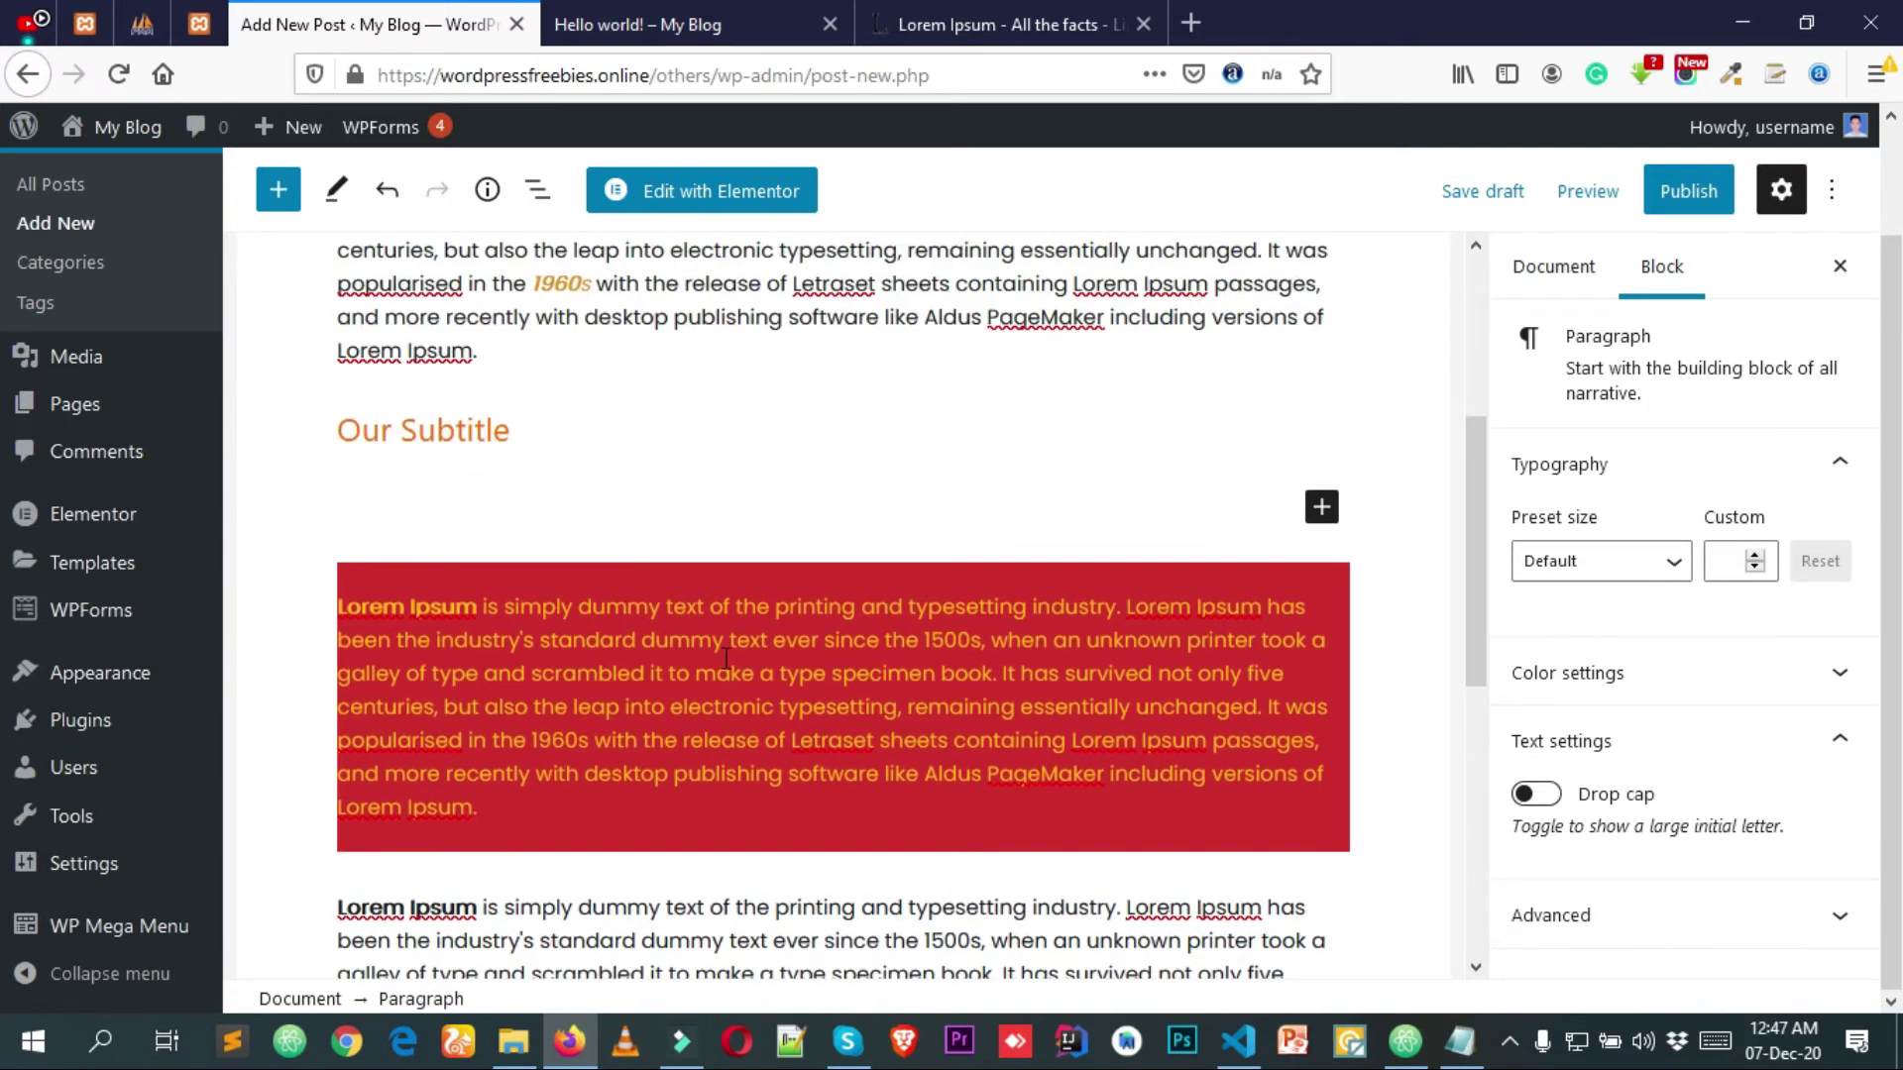
{"action": "left_click", "coordinate": [1321, 509]}
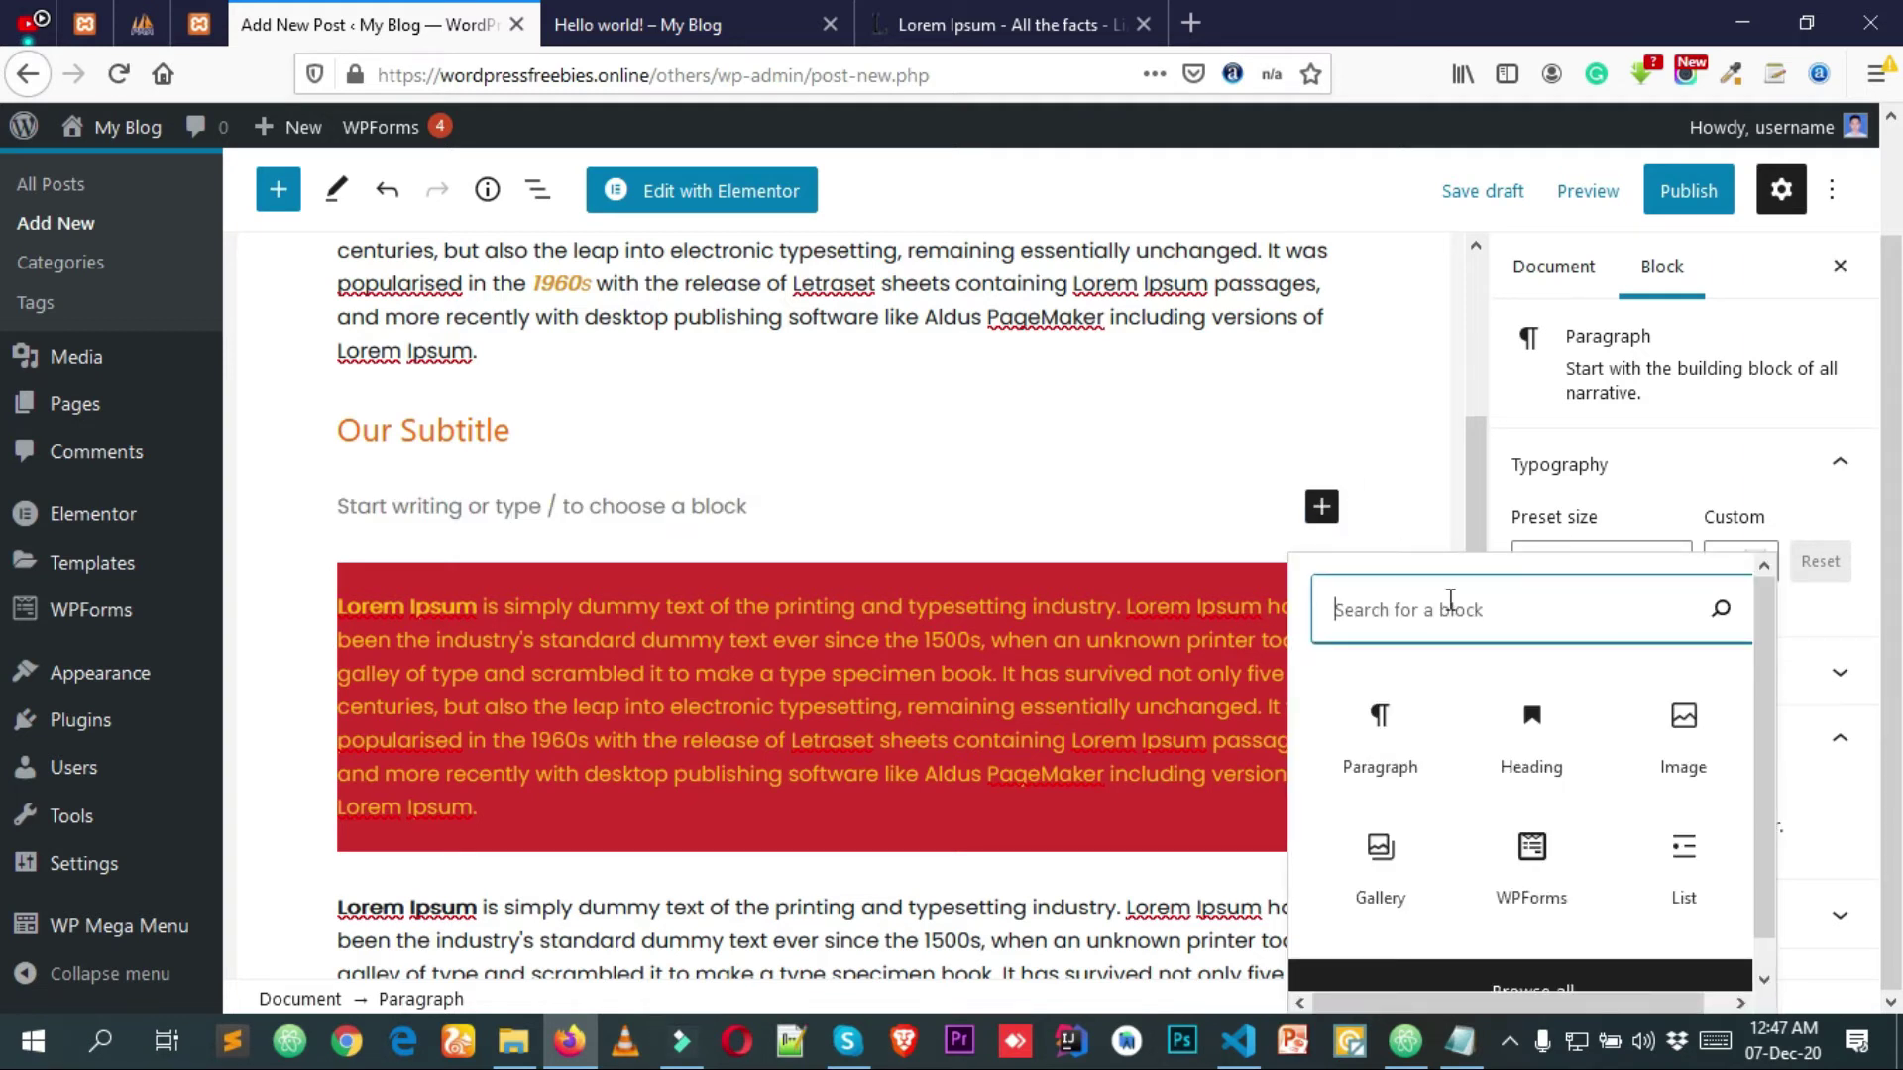
{"action": "type", "text": "im"}
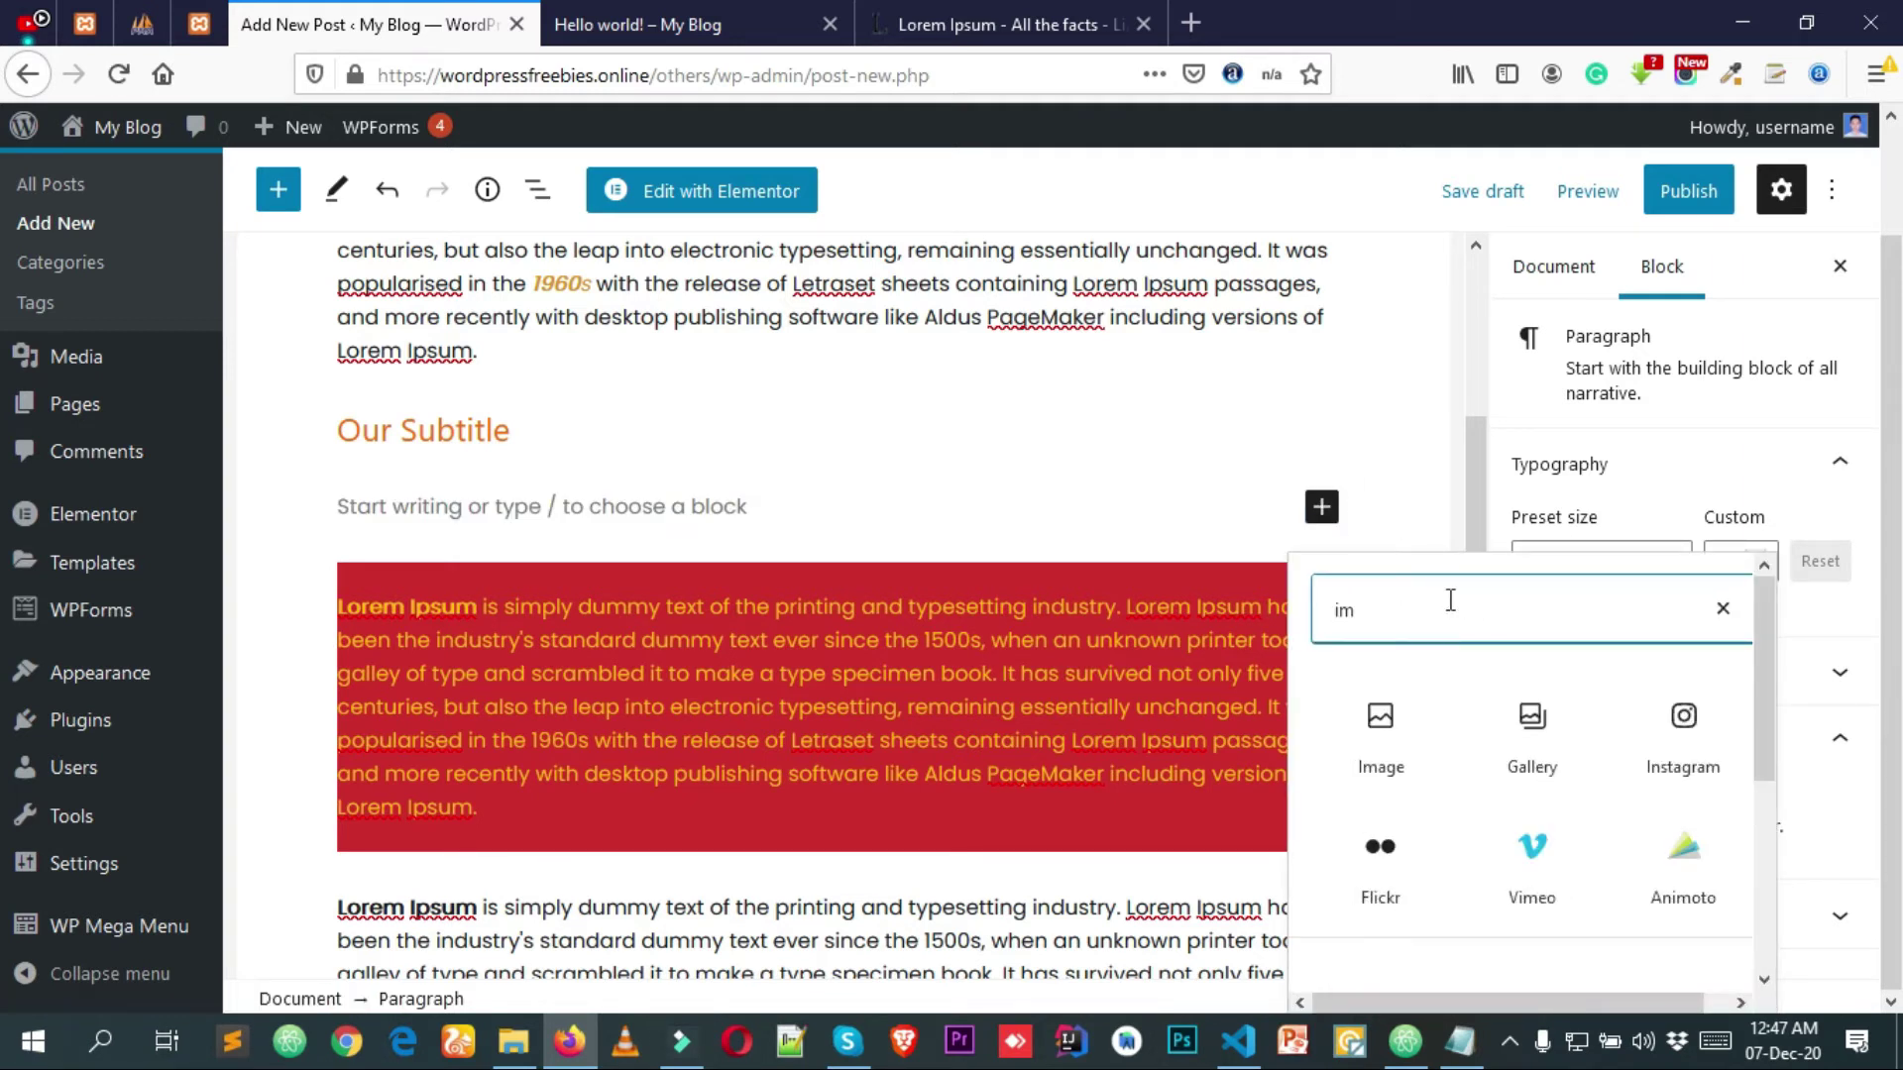
{"action": "left_click", "coordinate": [1401, 739]}
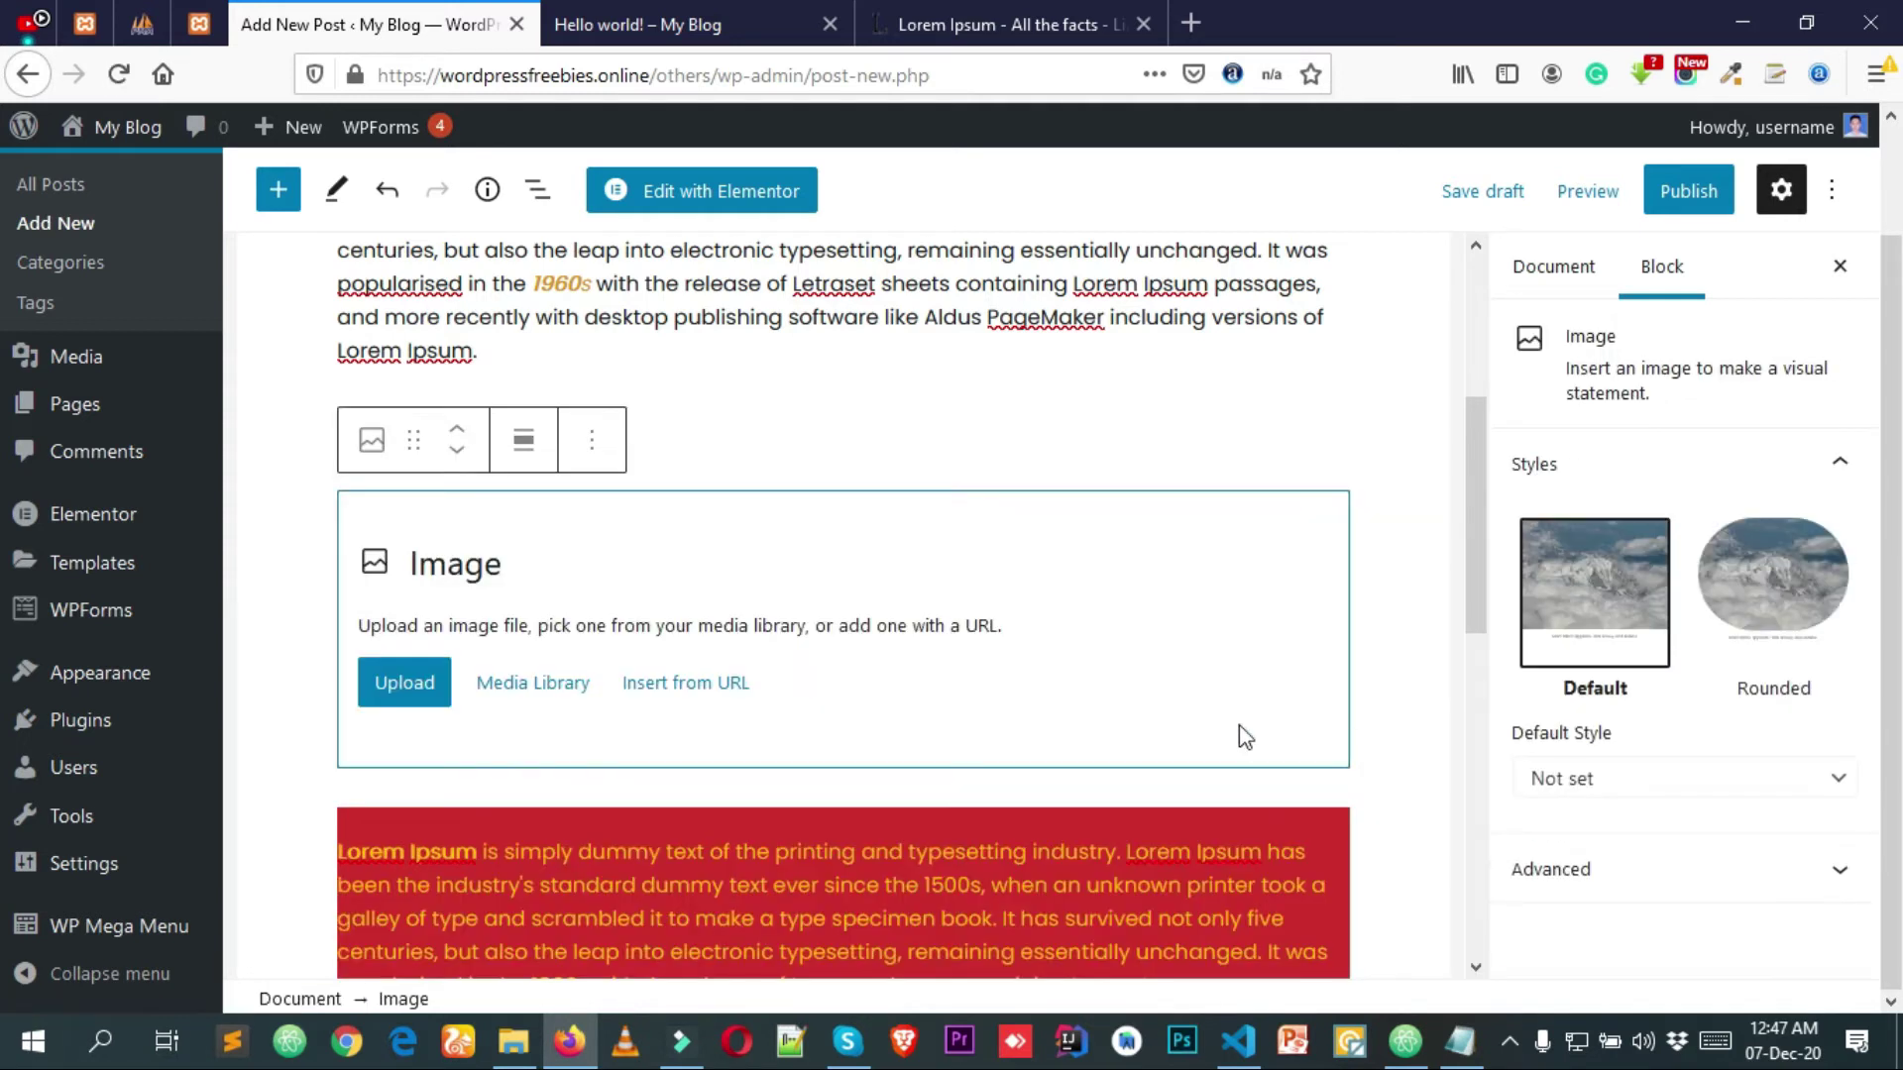
{"action": "left_click", "coordinate": [421, 692]}
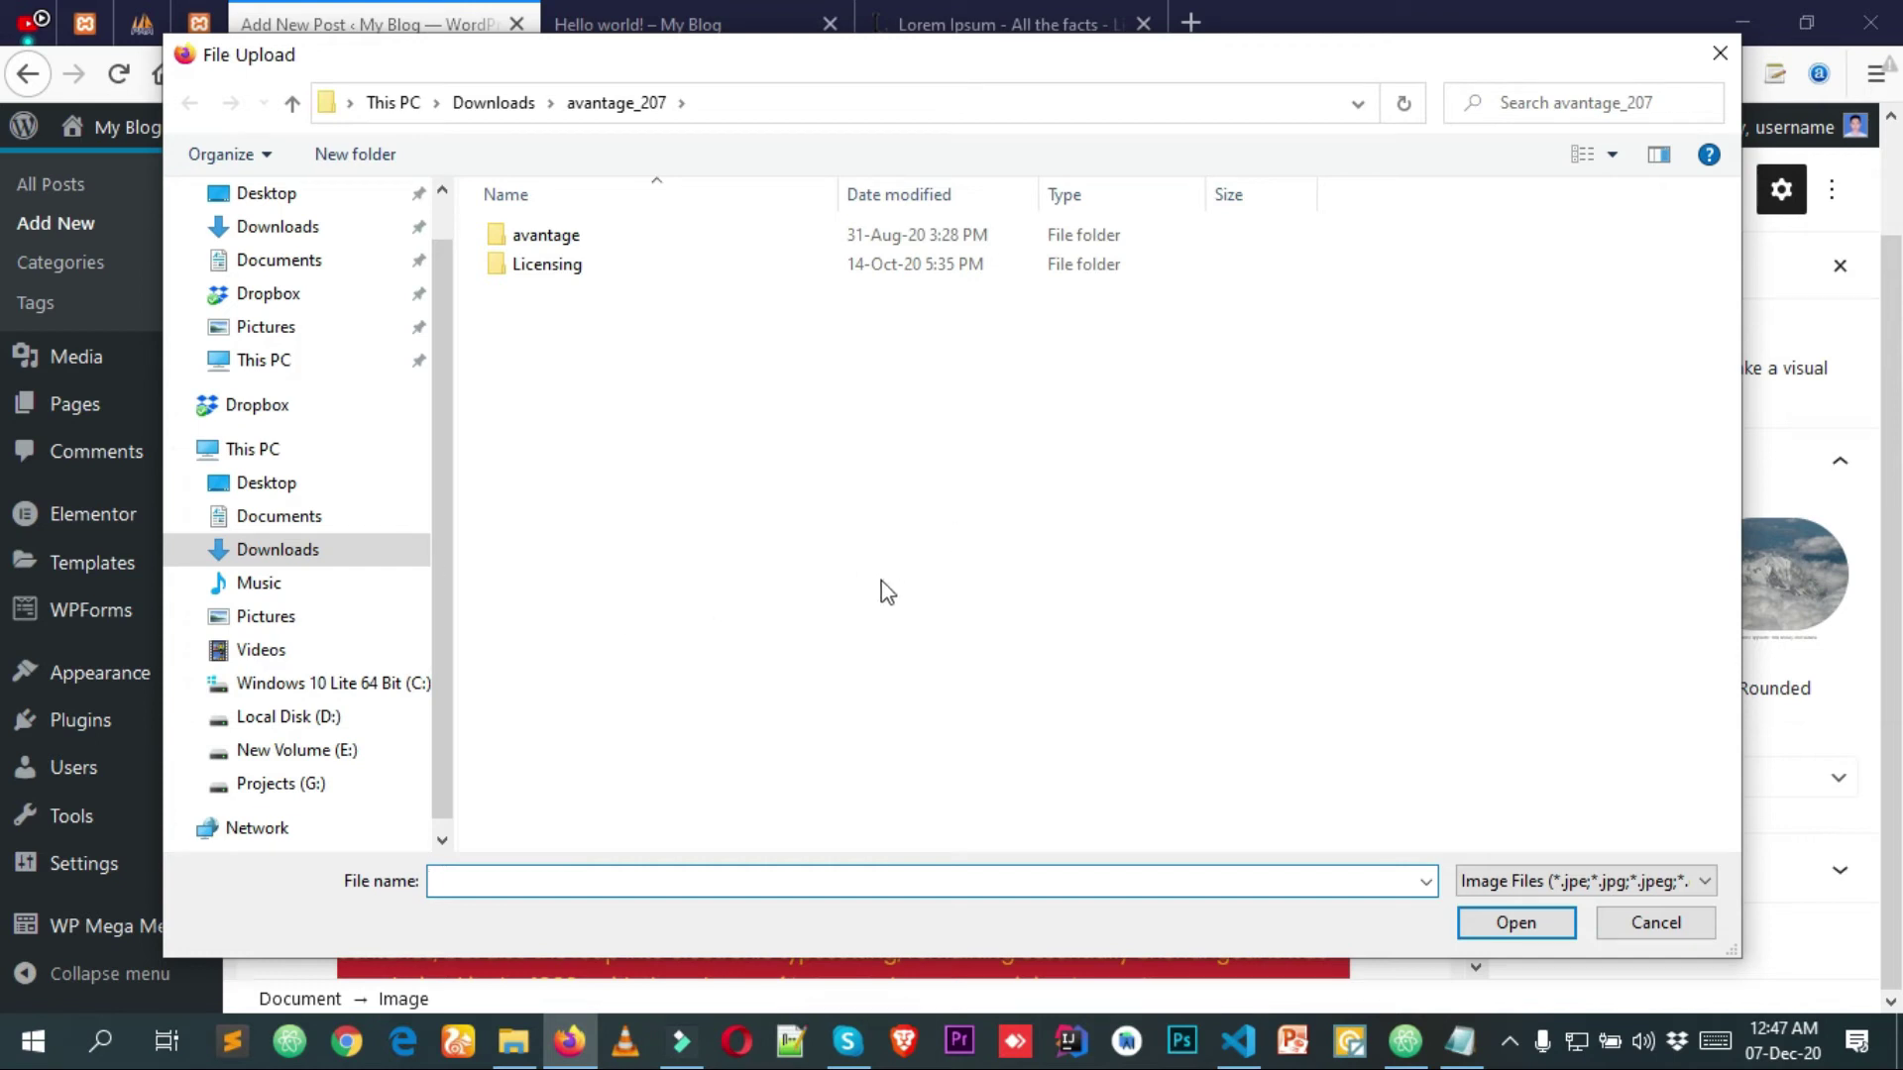
Look through the avantage folder and its views subfolders for an image to upload.
{"action": "double_click", "coordinate": [580, 253]}
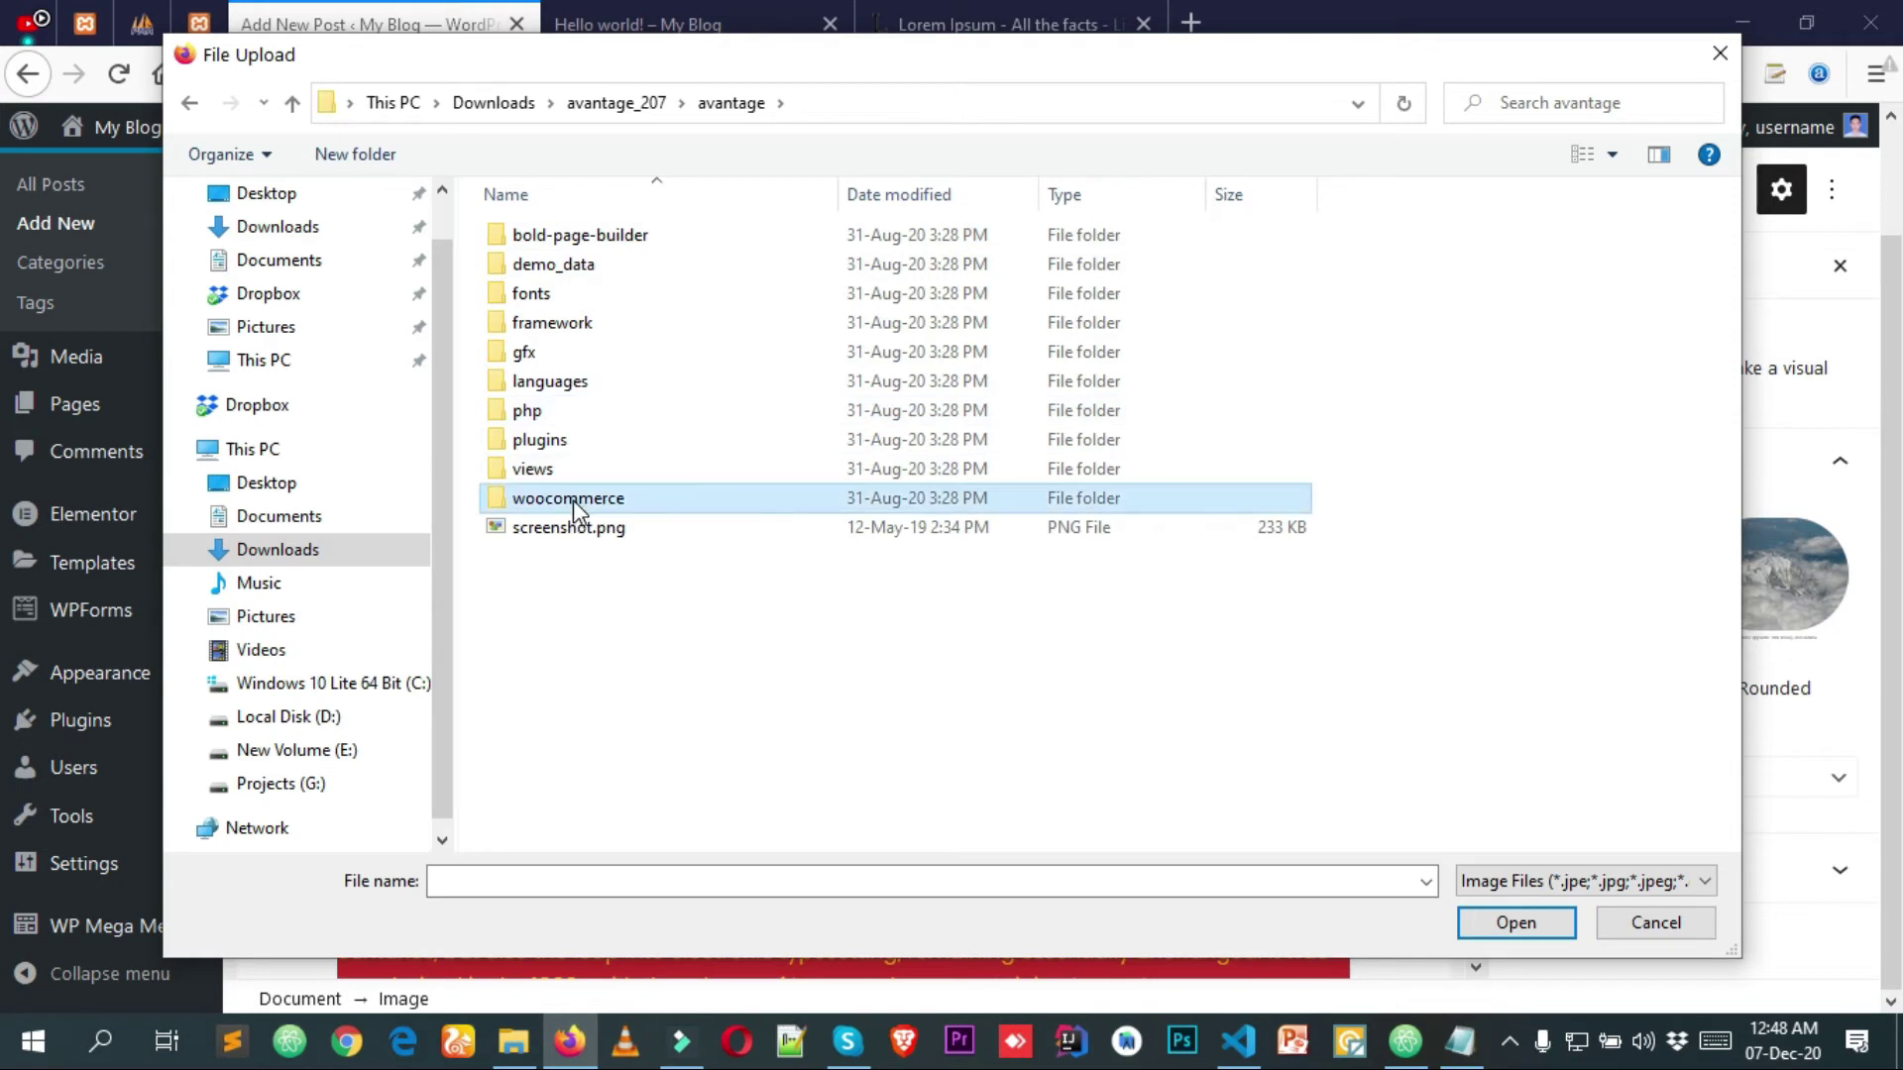
{"action": "left_click", "coordinate": [592, 535]}
{"action": "double_click", "coordinate": [554, 472]}
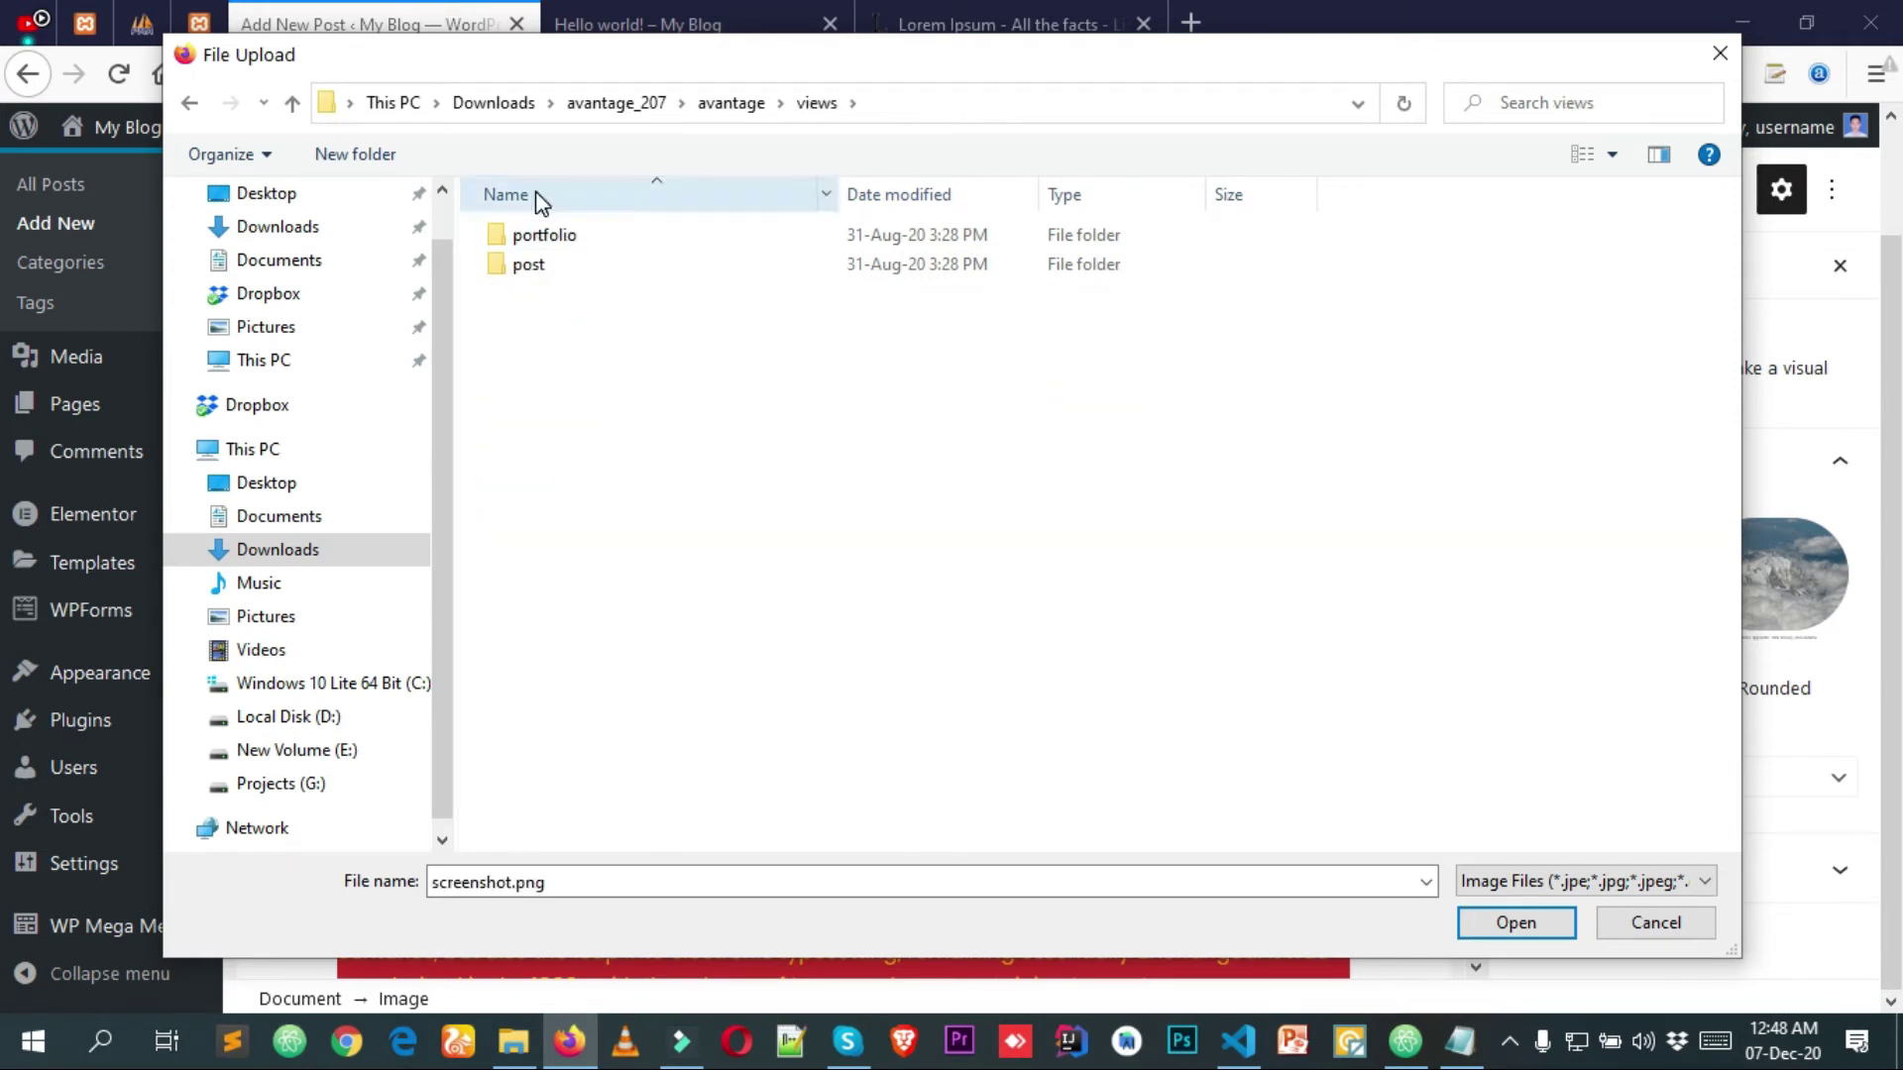
{"action": "double_click", "coordinate": [542, 246]}
{"action": "double_click", "coordinate": [542, 246]}
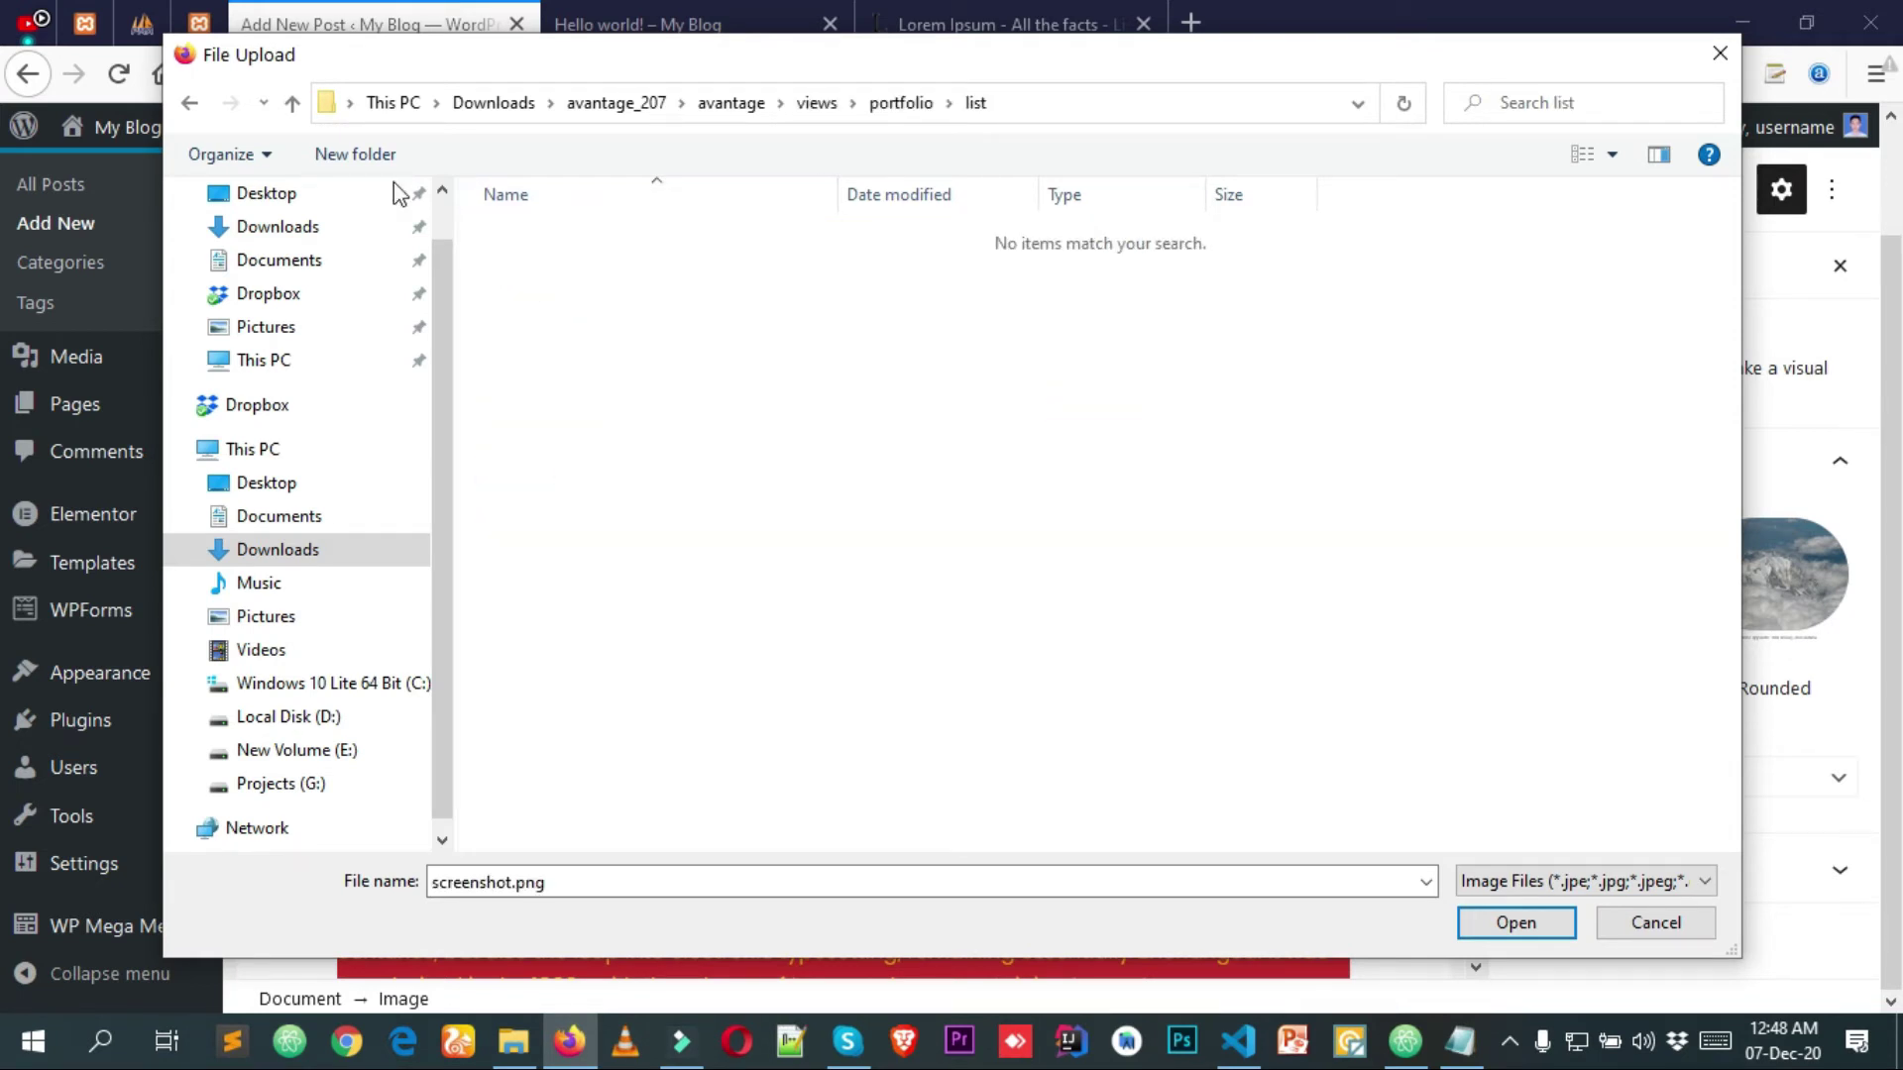
{"action": "left_click", "coordinate": [190, 105]}
{"action": "left_click", "coordinate": [191, 105]}
{"action": "left_click", "coordinate": [191, 105]}
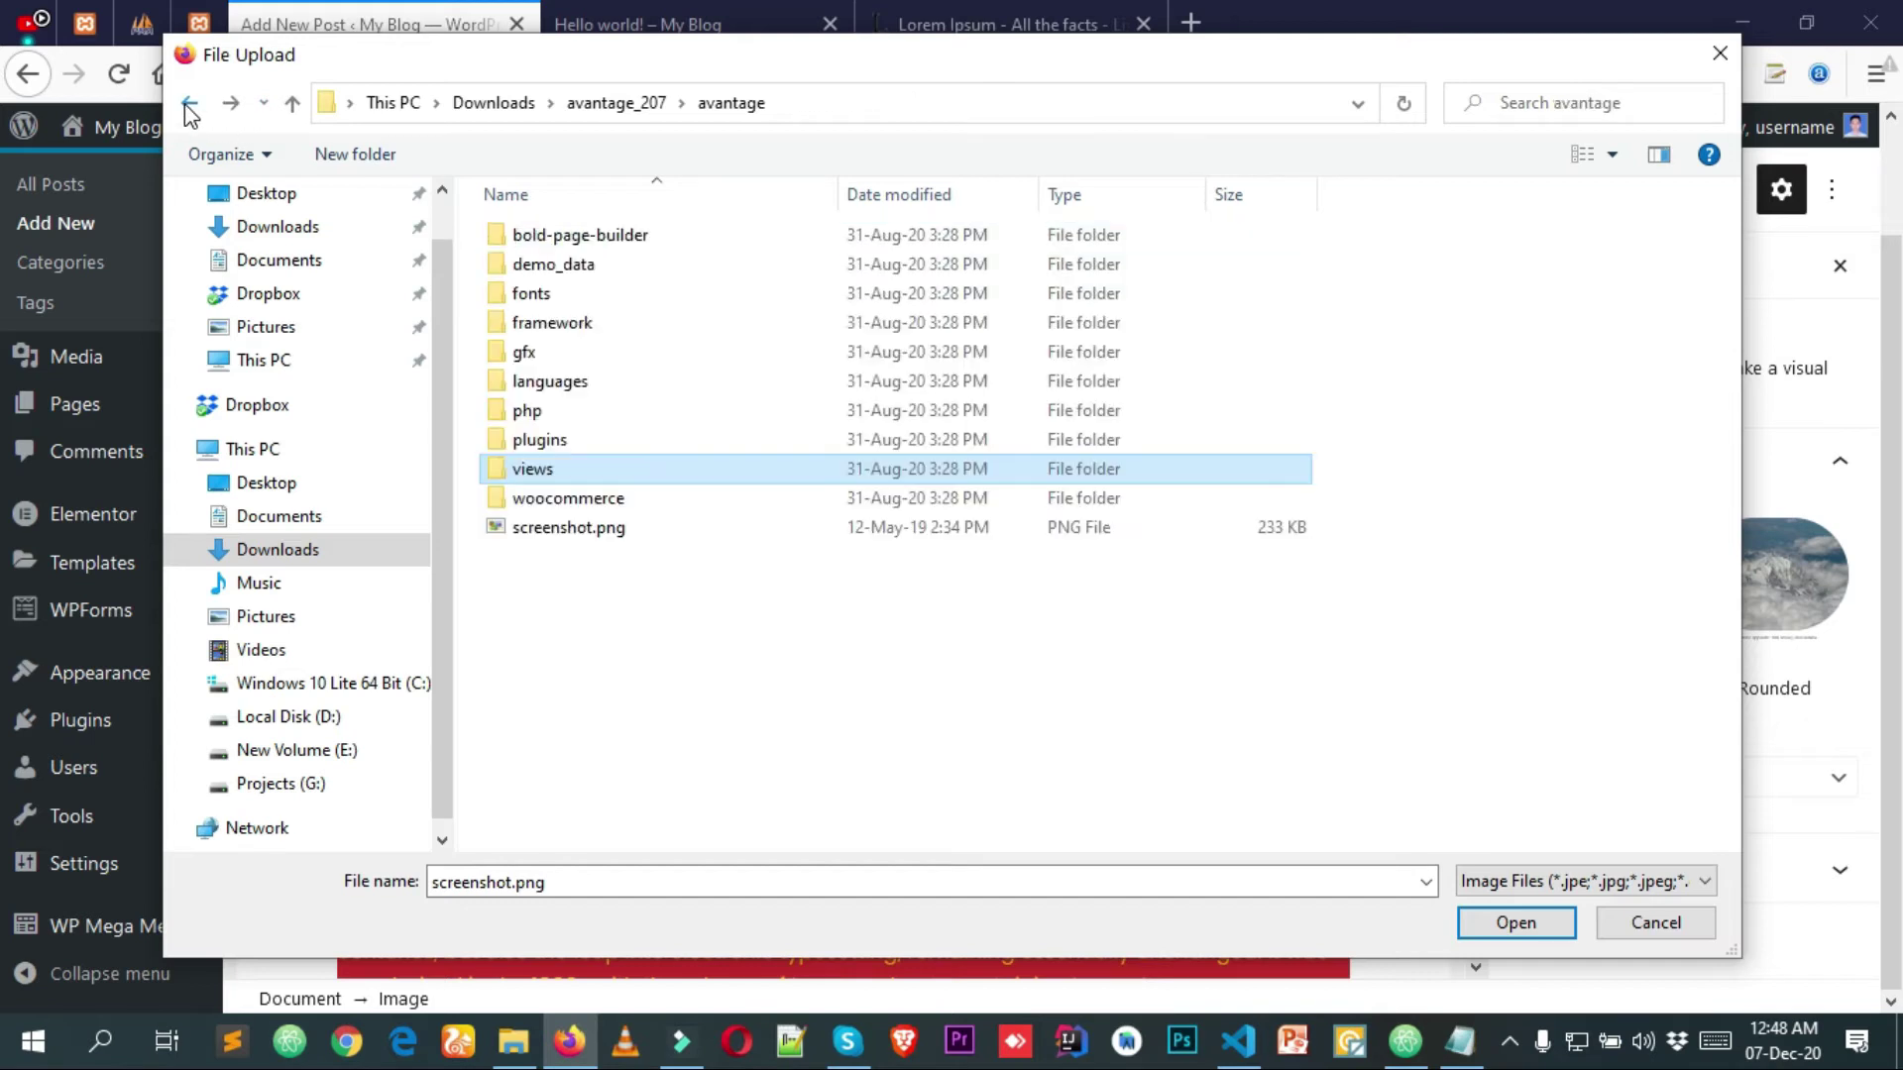
Upload hair-styles-for-men-31.jpg from the Downloads folder into the Image block.
{"action": "left_click", "coordinate": [277, 226]}
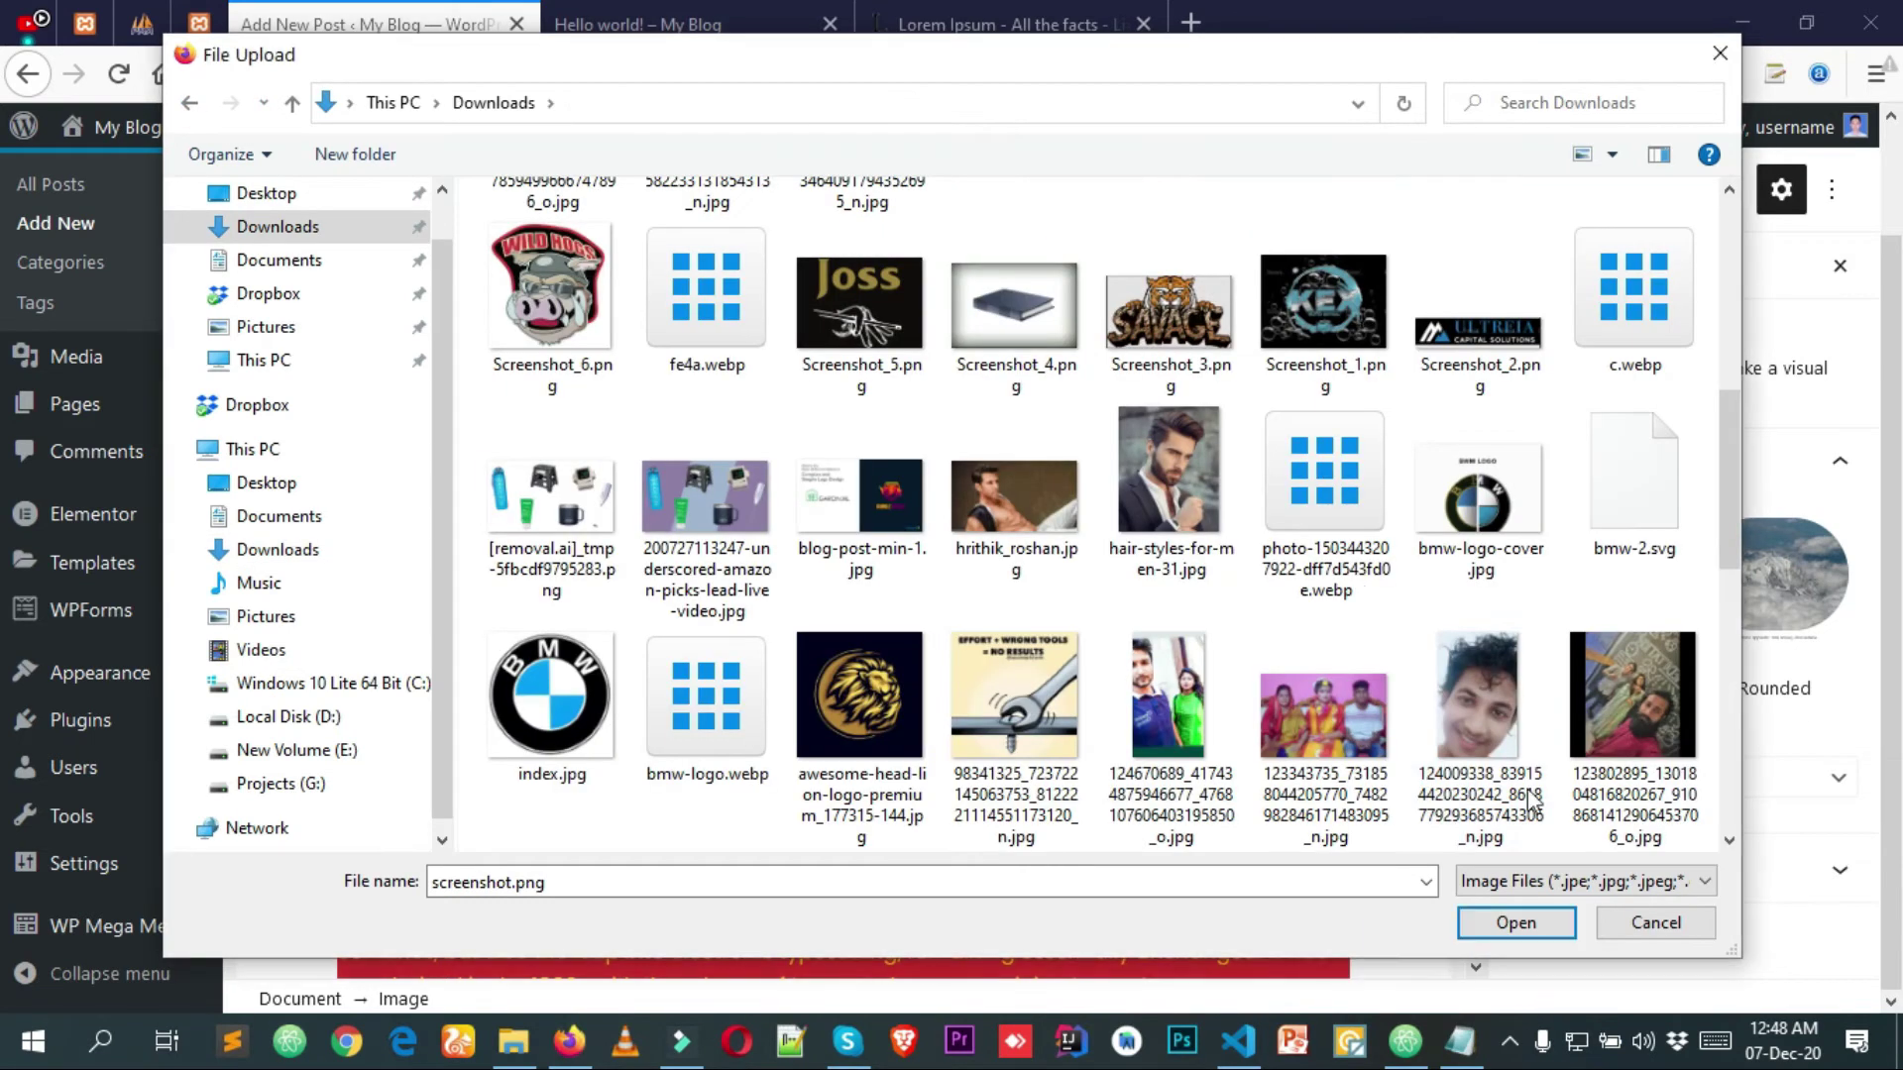
{"action": "left_click", "coordinate": [1184, 501]}
{"action": "left_click", "coordinate": [981, 508]}
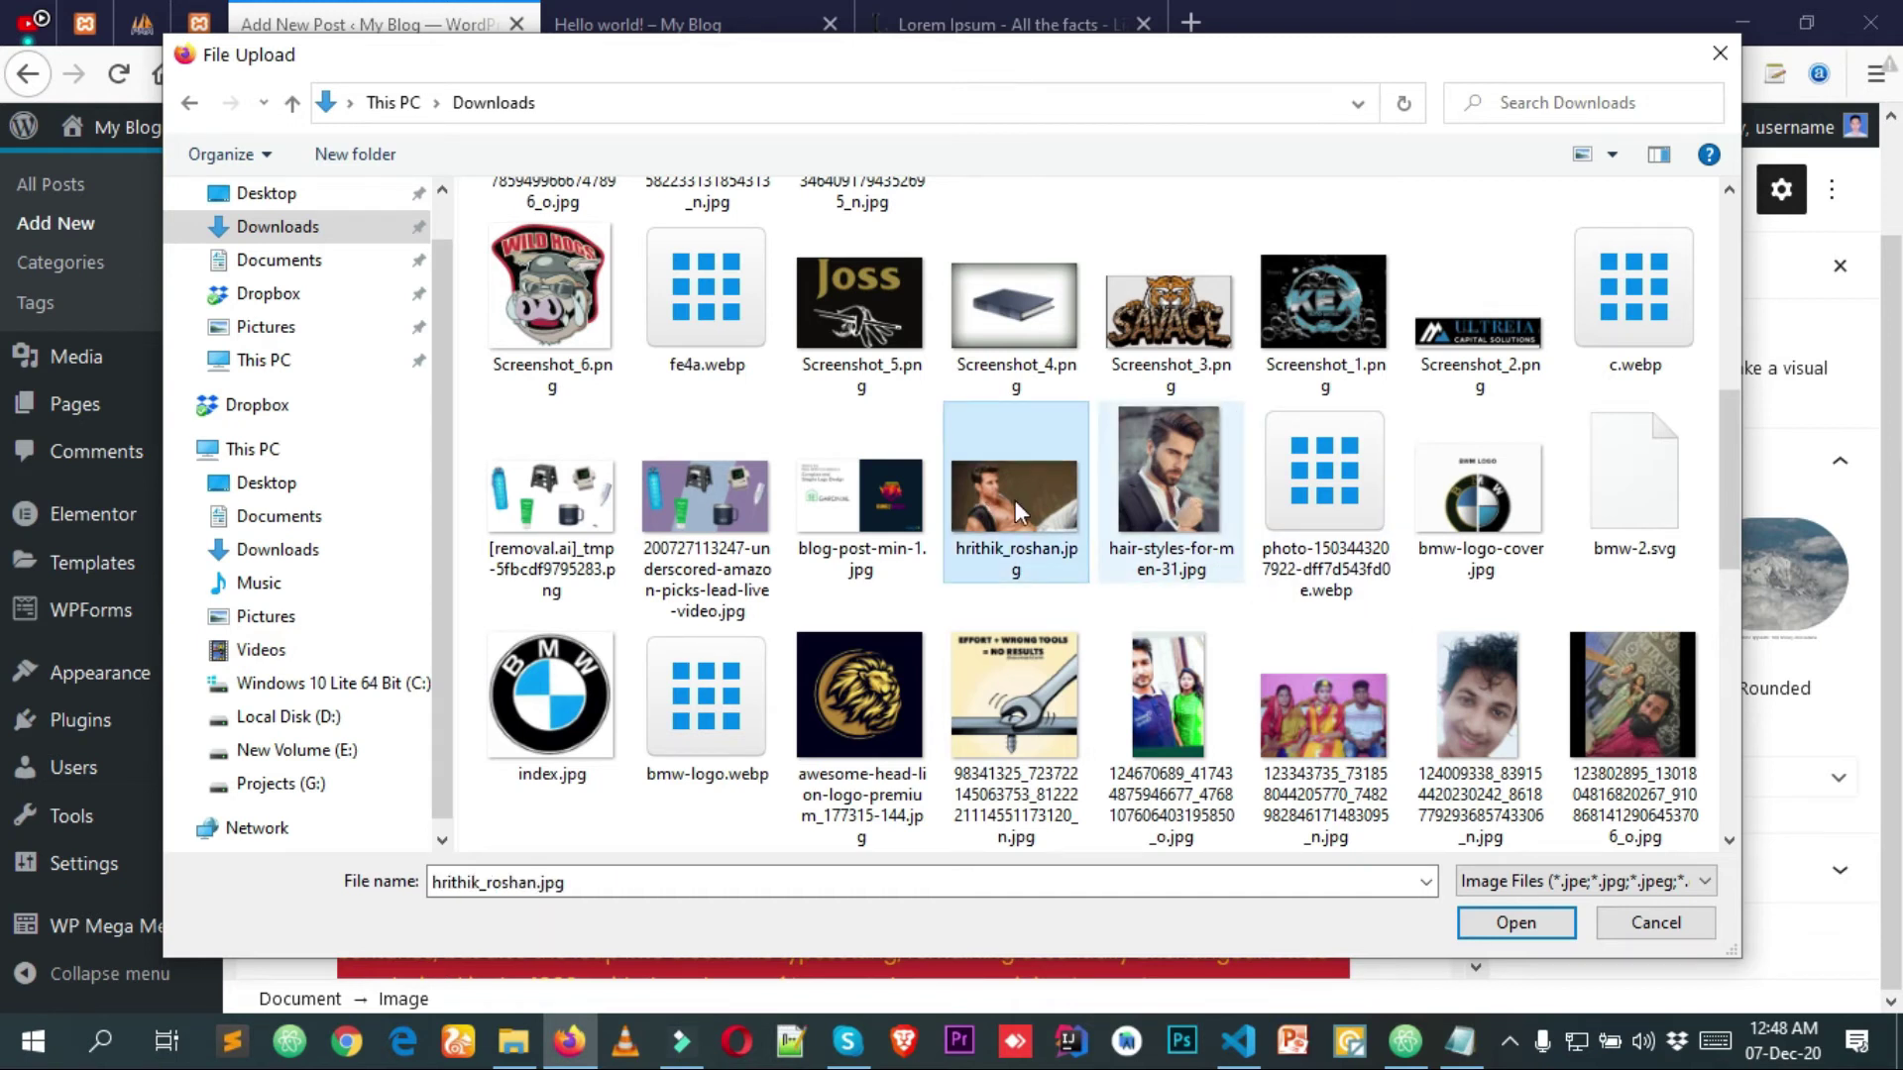
{"action": "left_click", "coordinate": [1203, 492]}
{"action": "left_click", "coordinate": [1543, 930]}
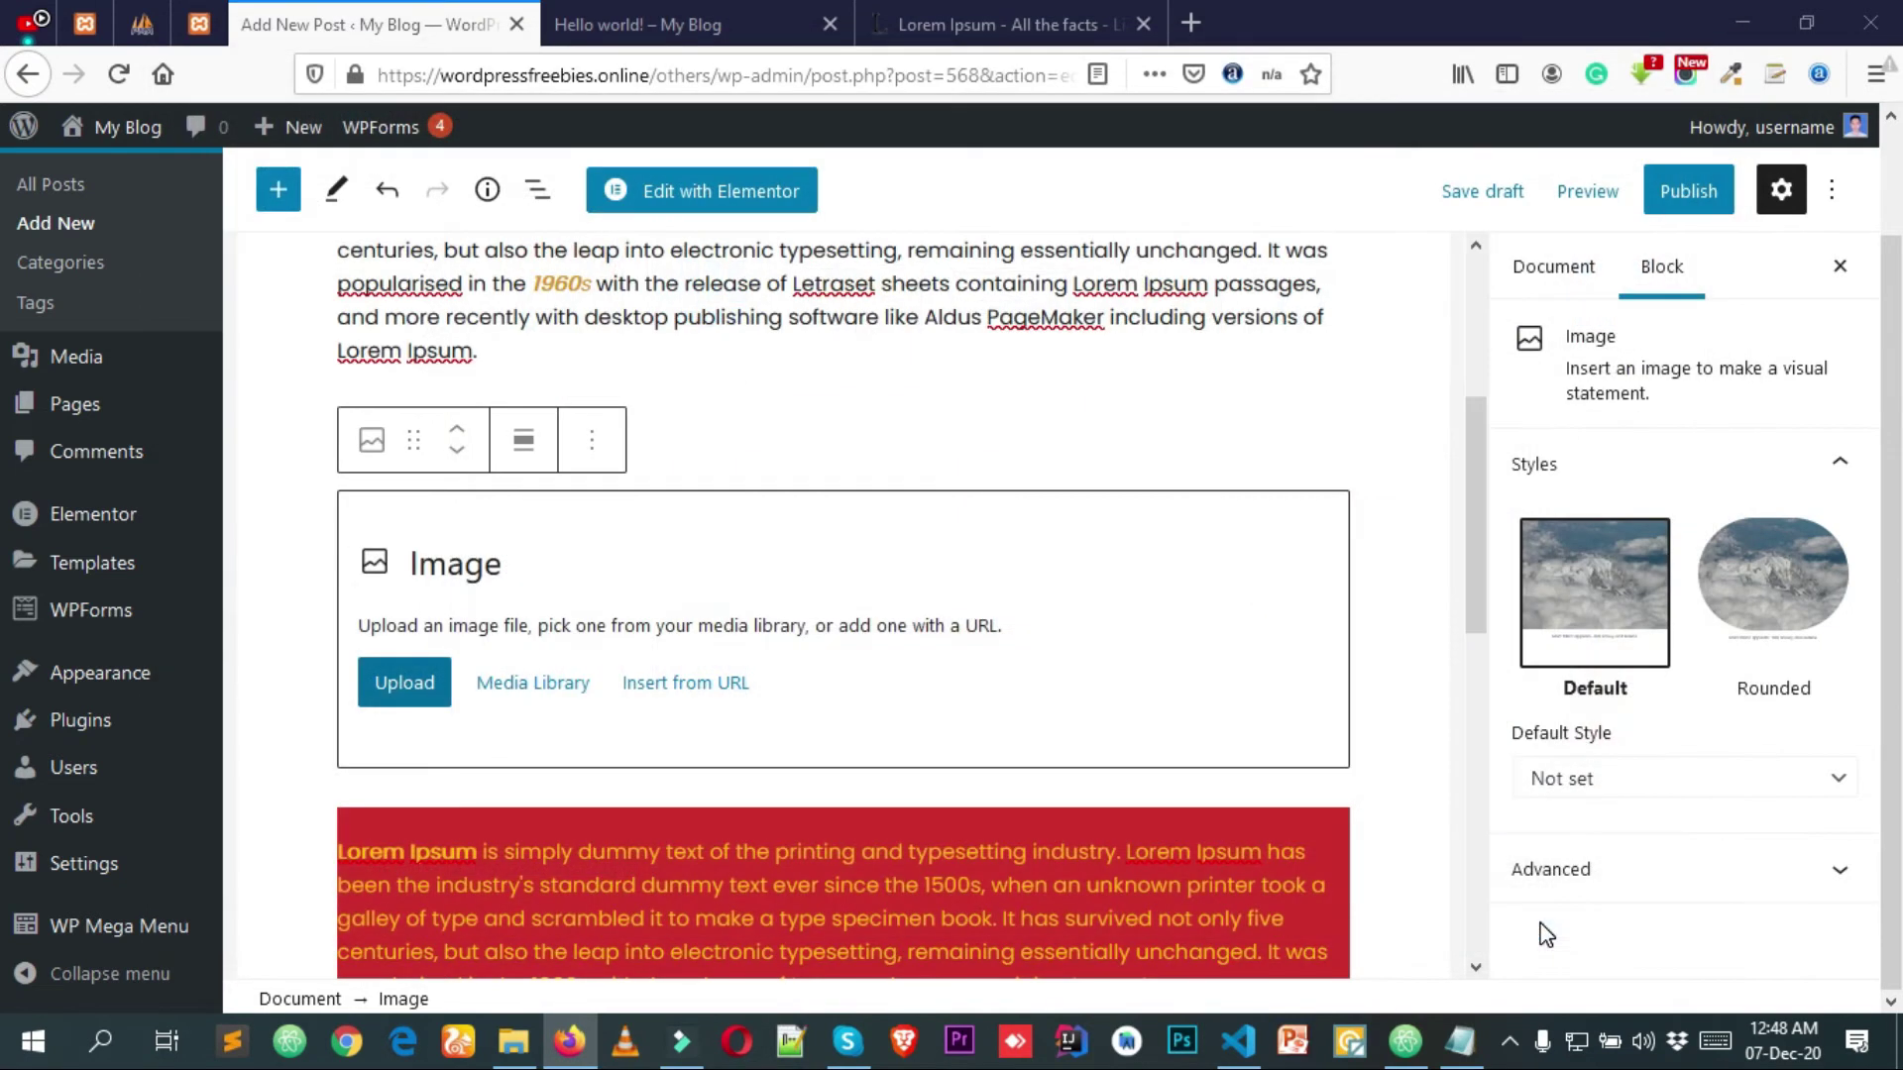
Shrink the uploaded image to about 500 by 625 px.
{"action": "scroll", "coordinate": [900, 598], "scroll_direction": "down", "scroll_amount": 2}
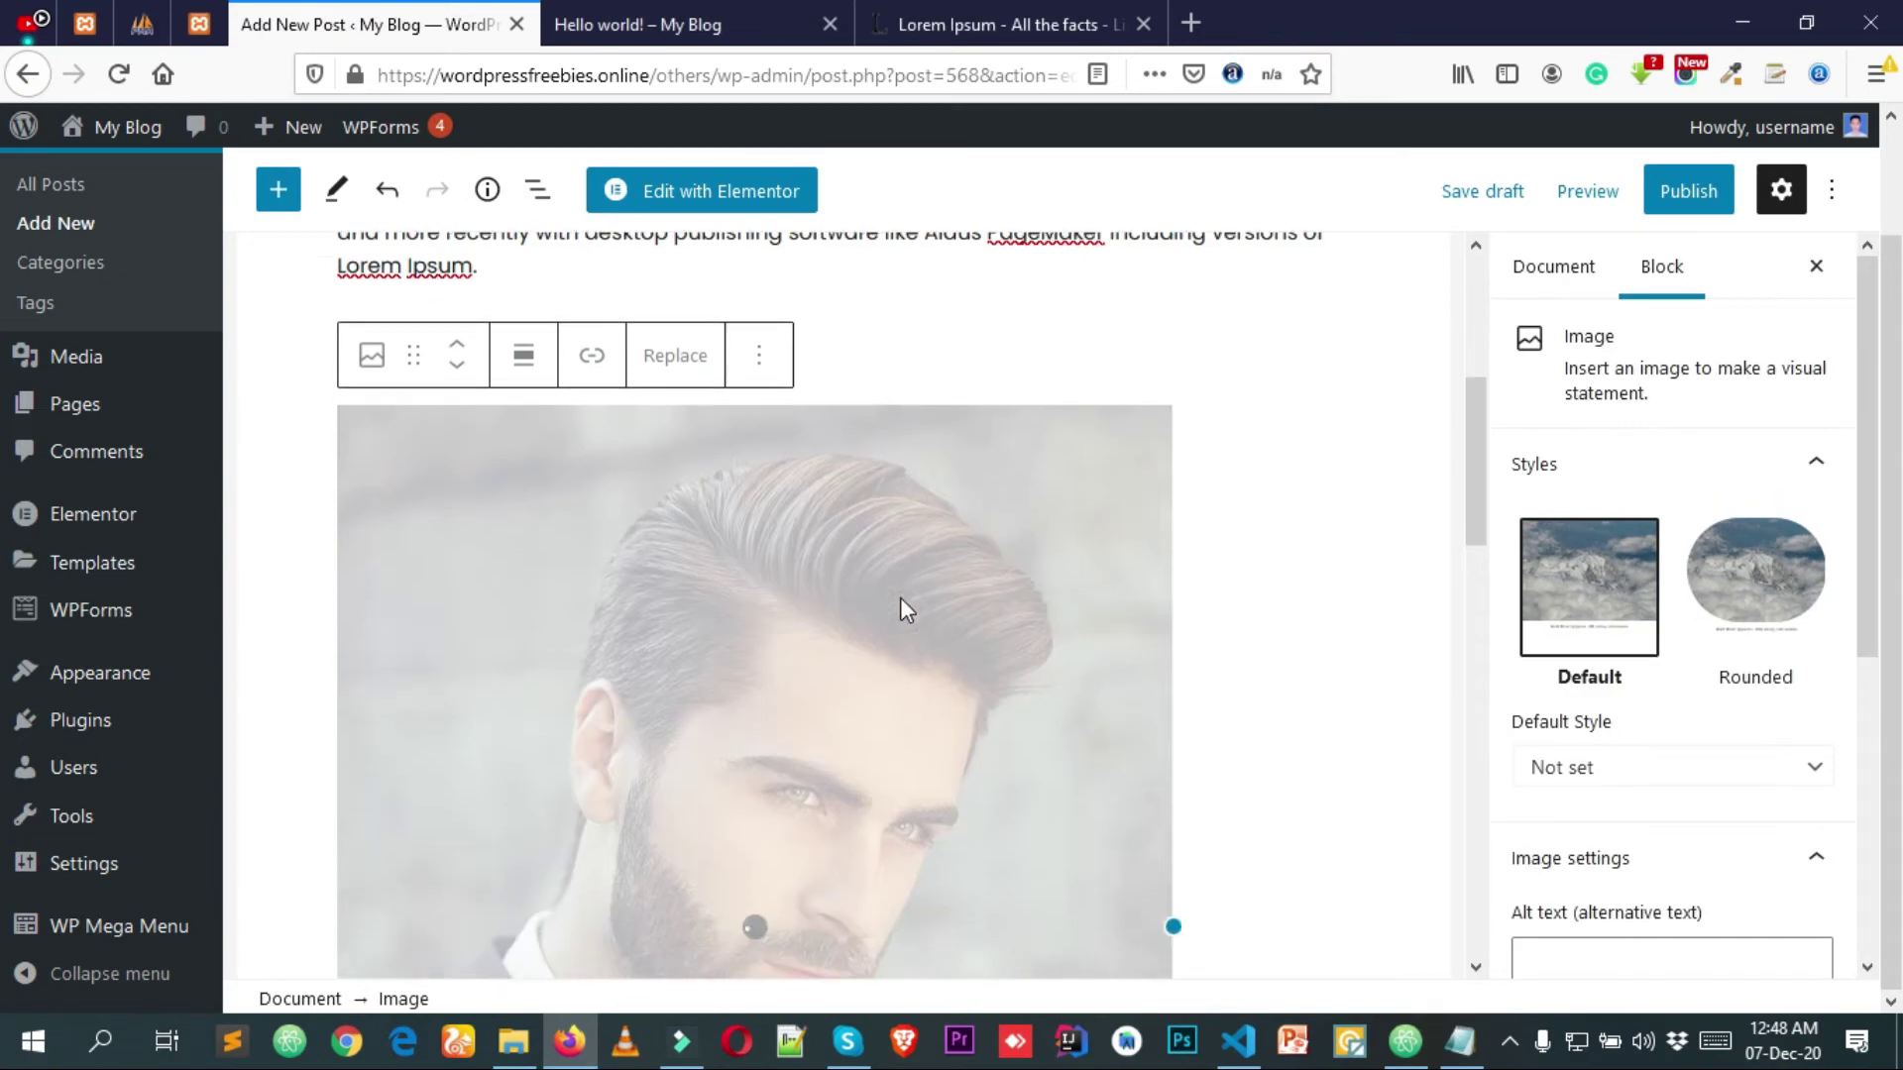
{"action": "scroll", "coordinate": [872, 579], "scroll_direction": "down", "scroll_amount": 5}
{"action": "scroll", "coordinate": [704, 651], "scroll_direction": "up", "scroll_amount": 2}
{"action": "scroll", "coordinate": [676, 612], "scroll_direction": "down", "scroll_amount": 3}
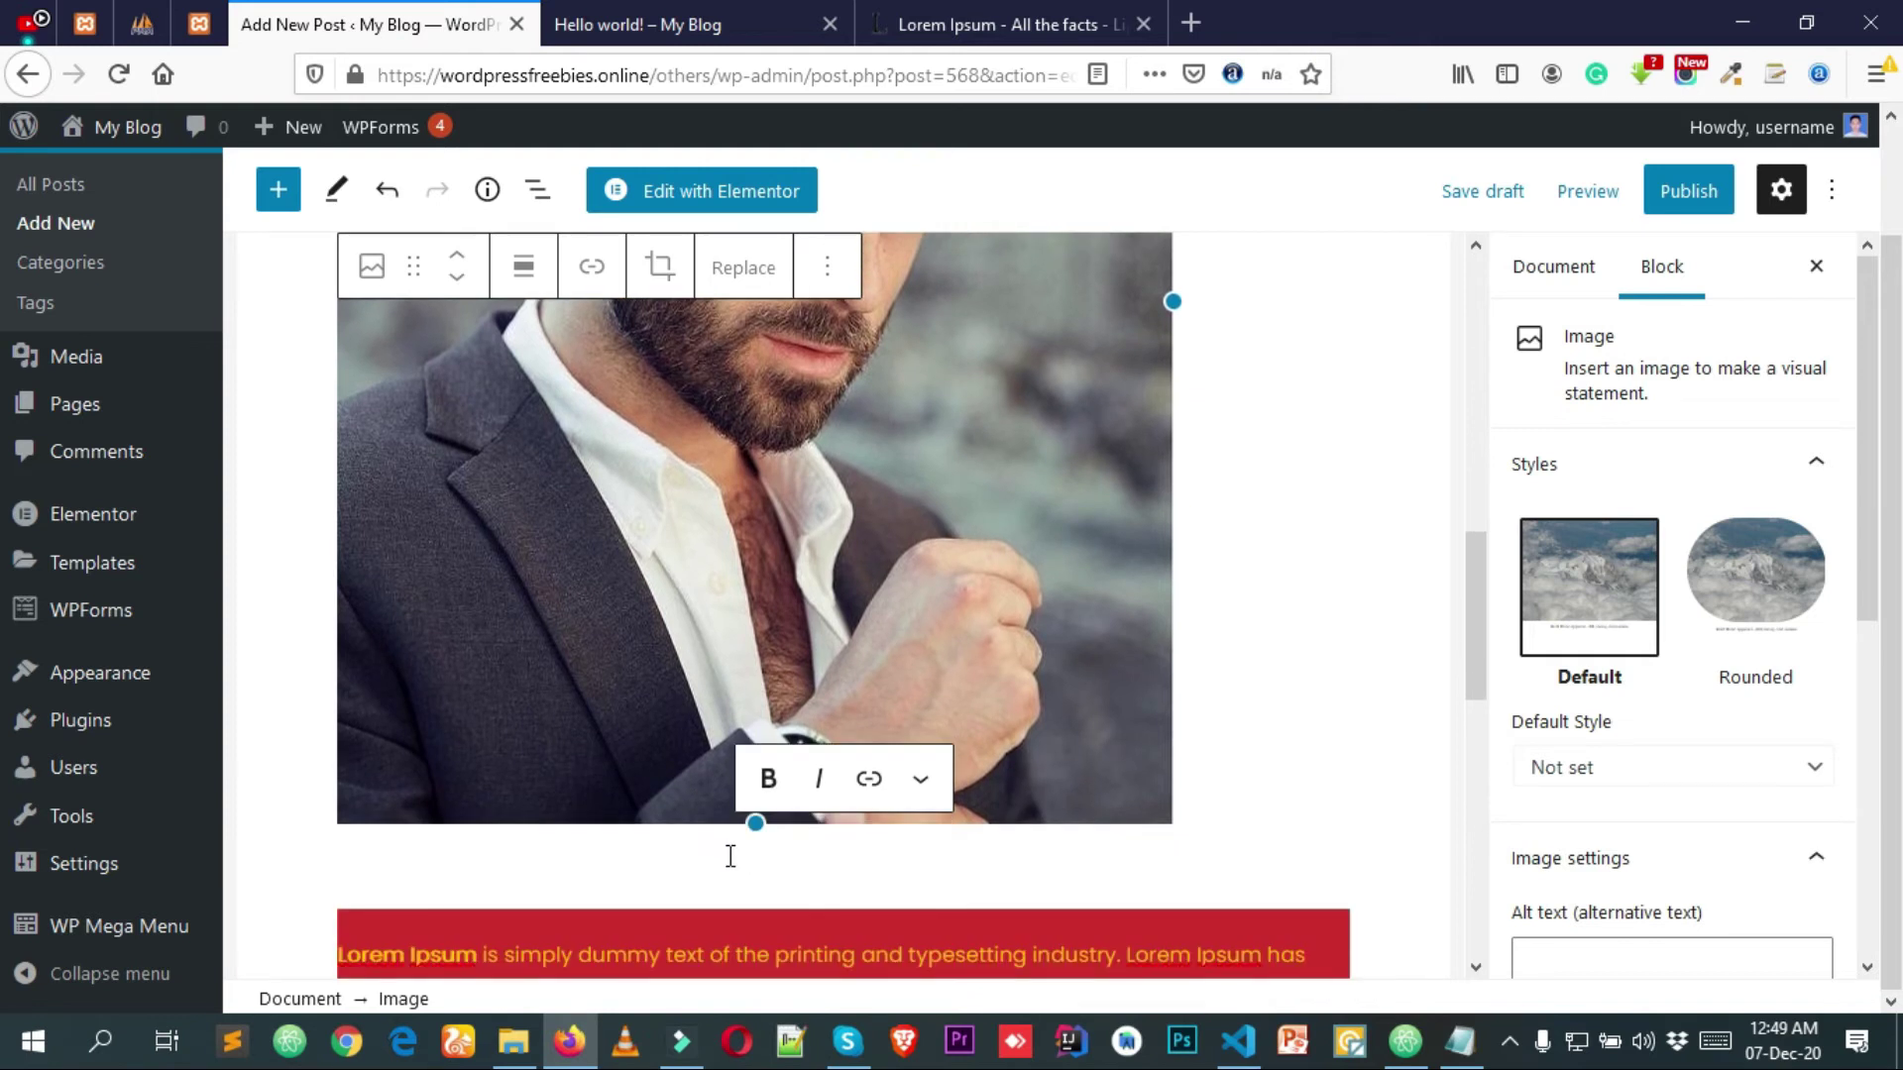
{"action": "left_click_drag", "start_coordinate": [756, 819], "coordinate": [756, 701]}
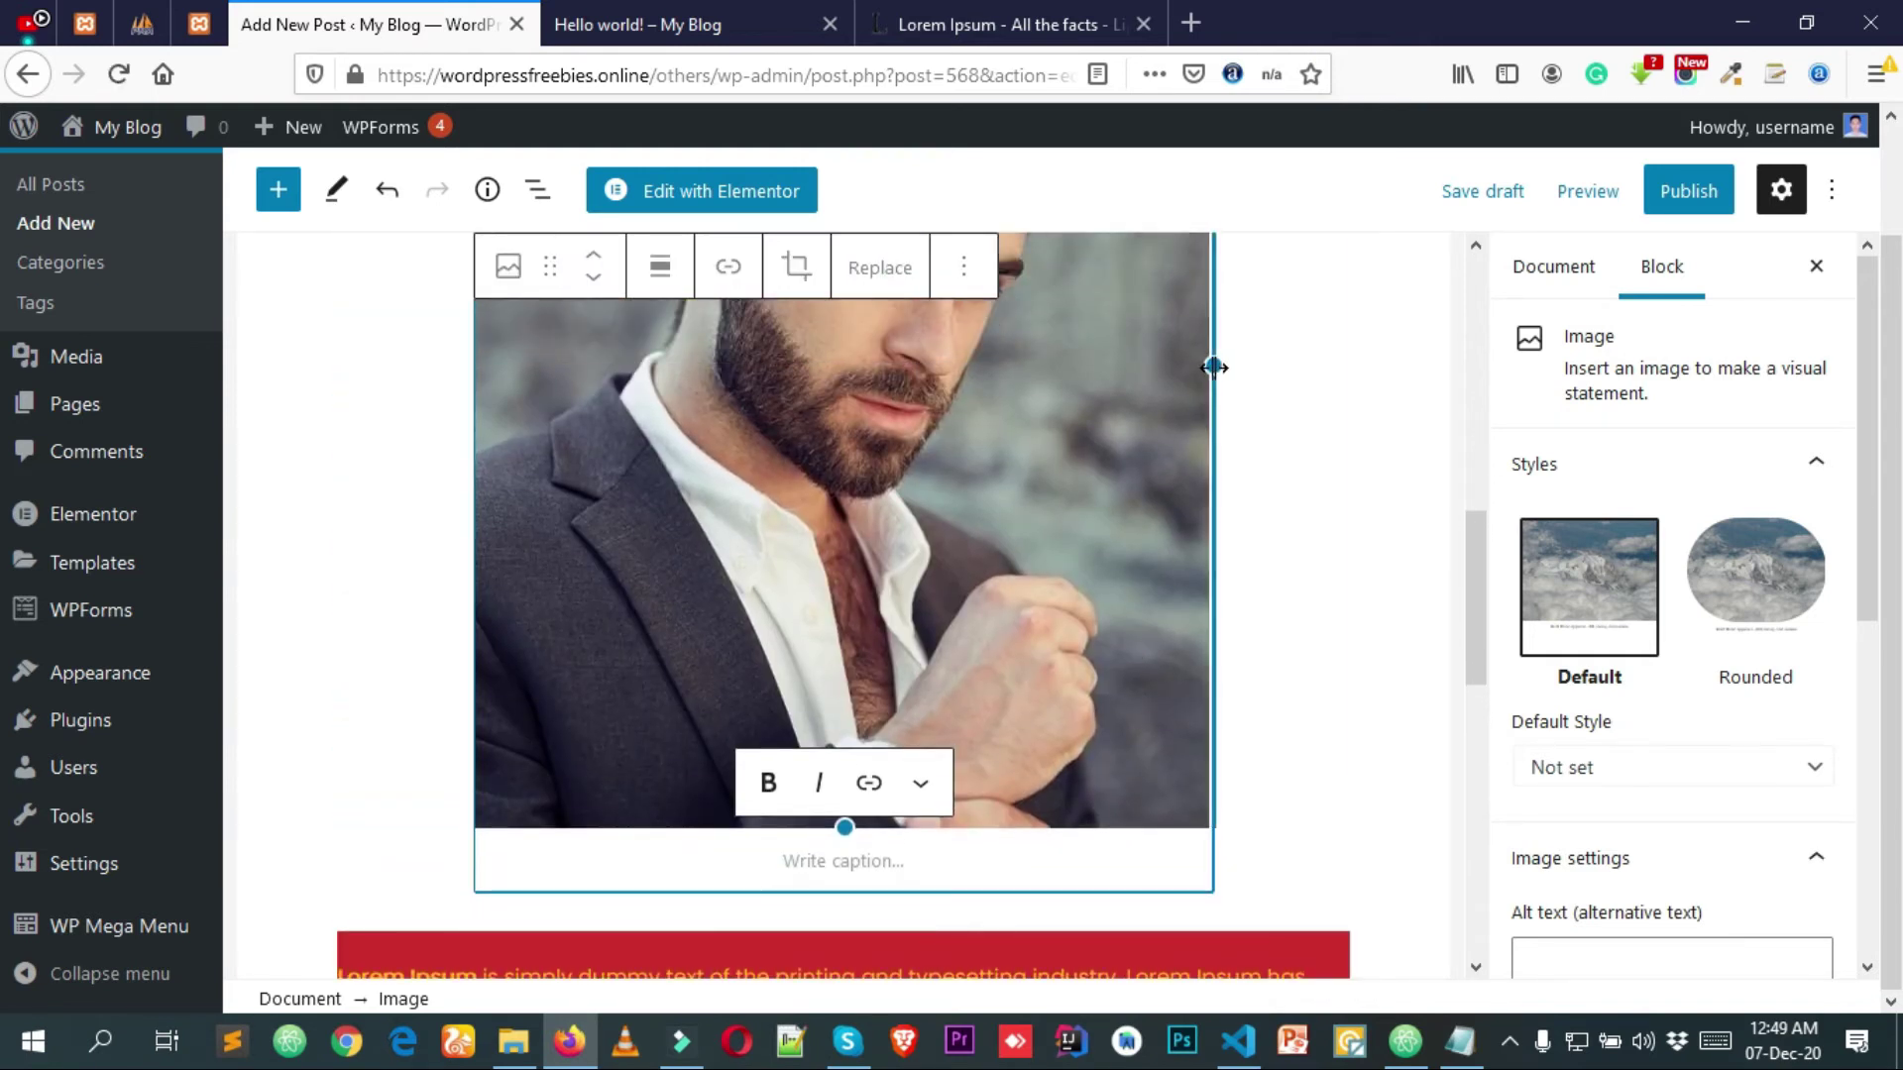
{"action": "left_click_drag", "start_coordinate": [1214, 349], "coordinate": [1172, 367]}
Try right alignment on the image and settle on center alignment.
{"action": "scroll", "coordinate": [654, 426], "scroll_direction": "up", "scroll_amount": 1}
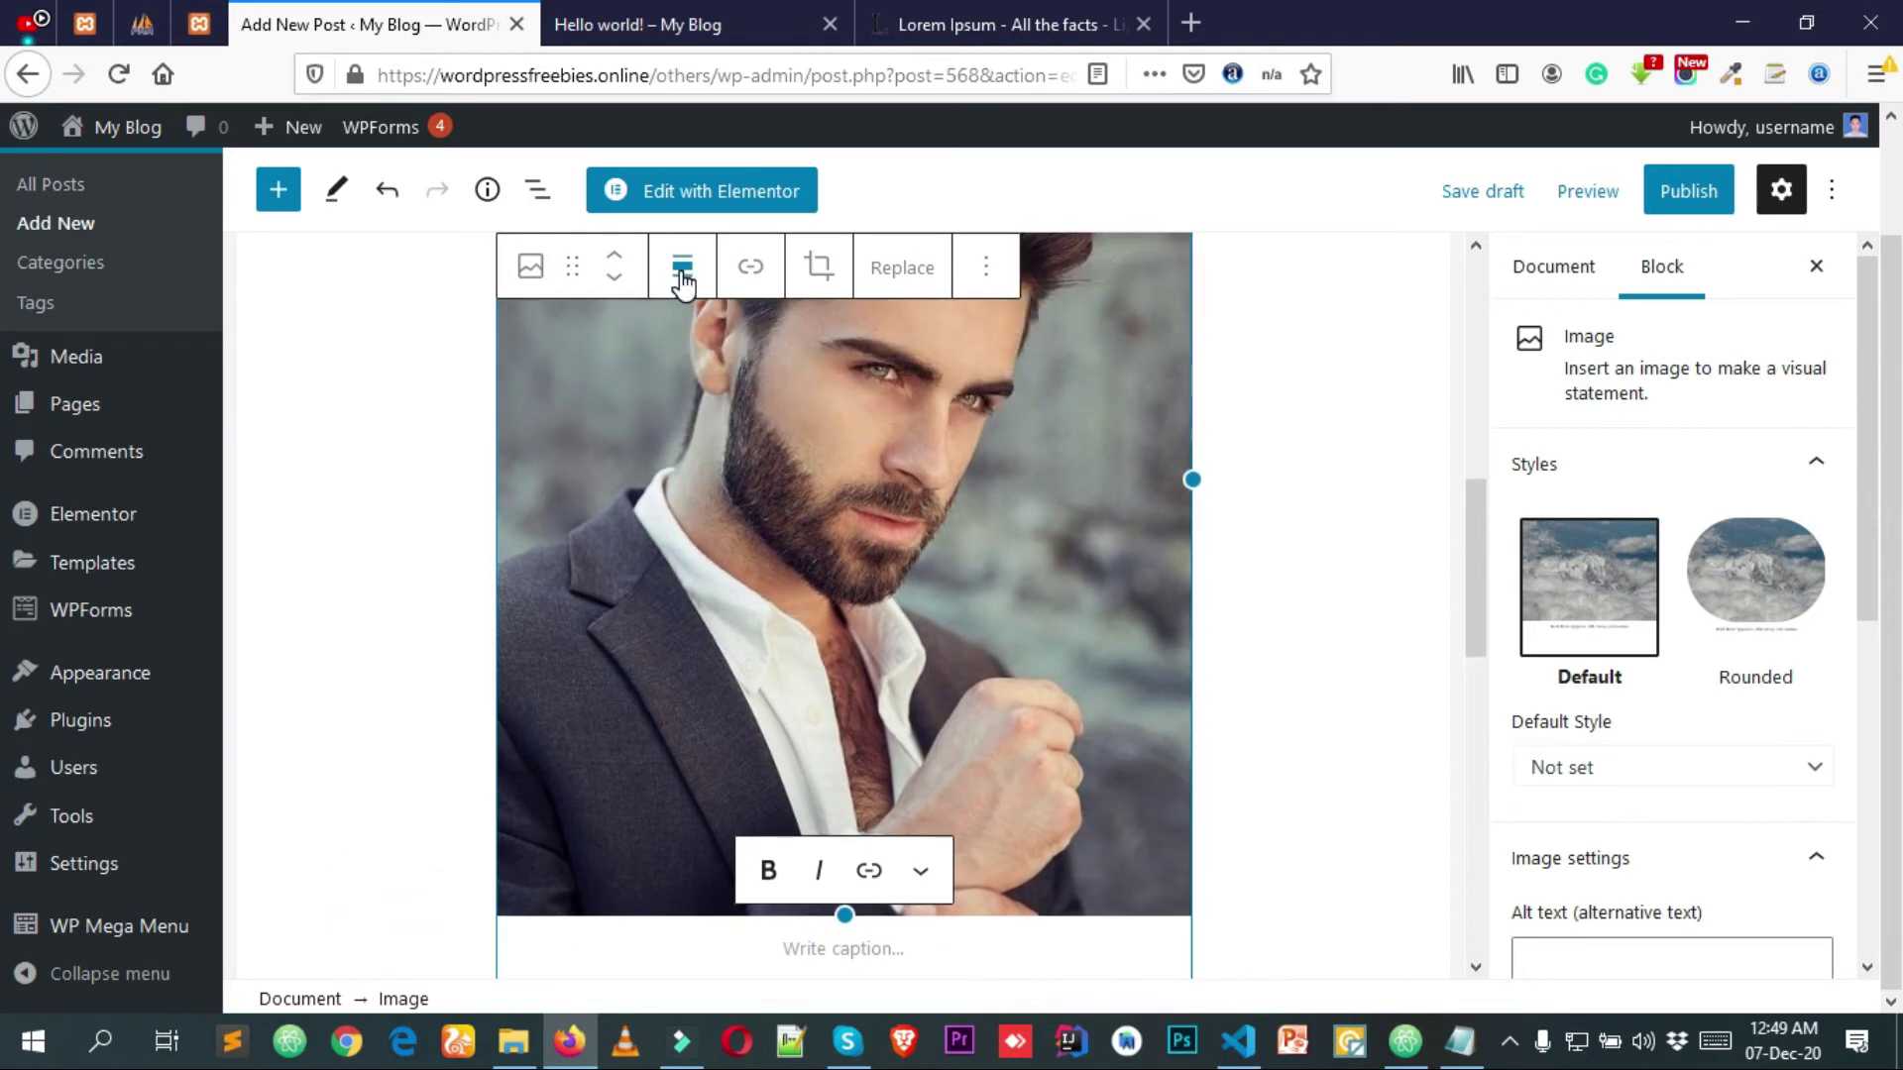
{"action": "left_click", "coordinate": [682, 278]}
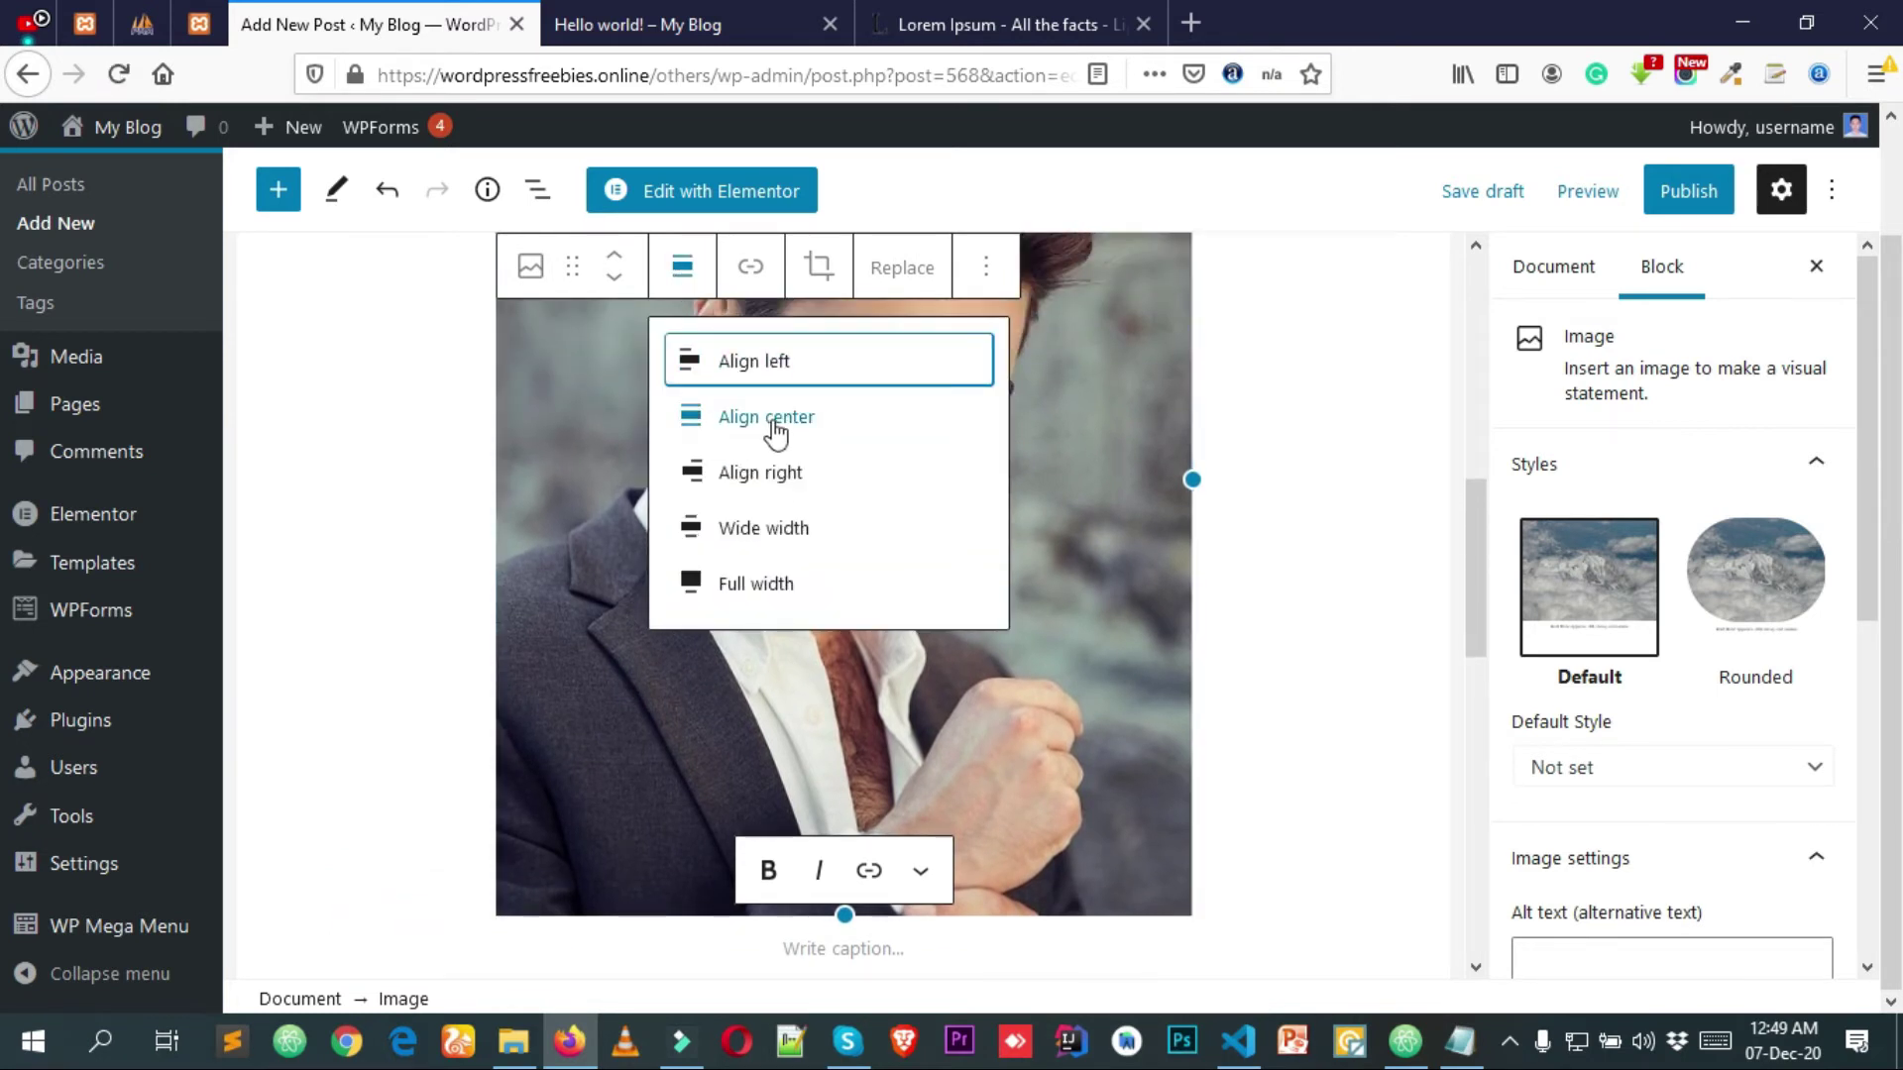
{"action": "left_click", "coordinate": [798, 476]}
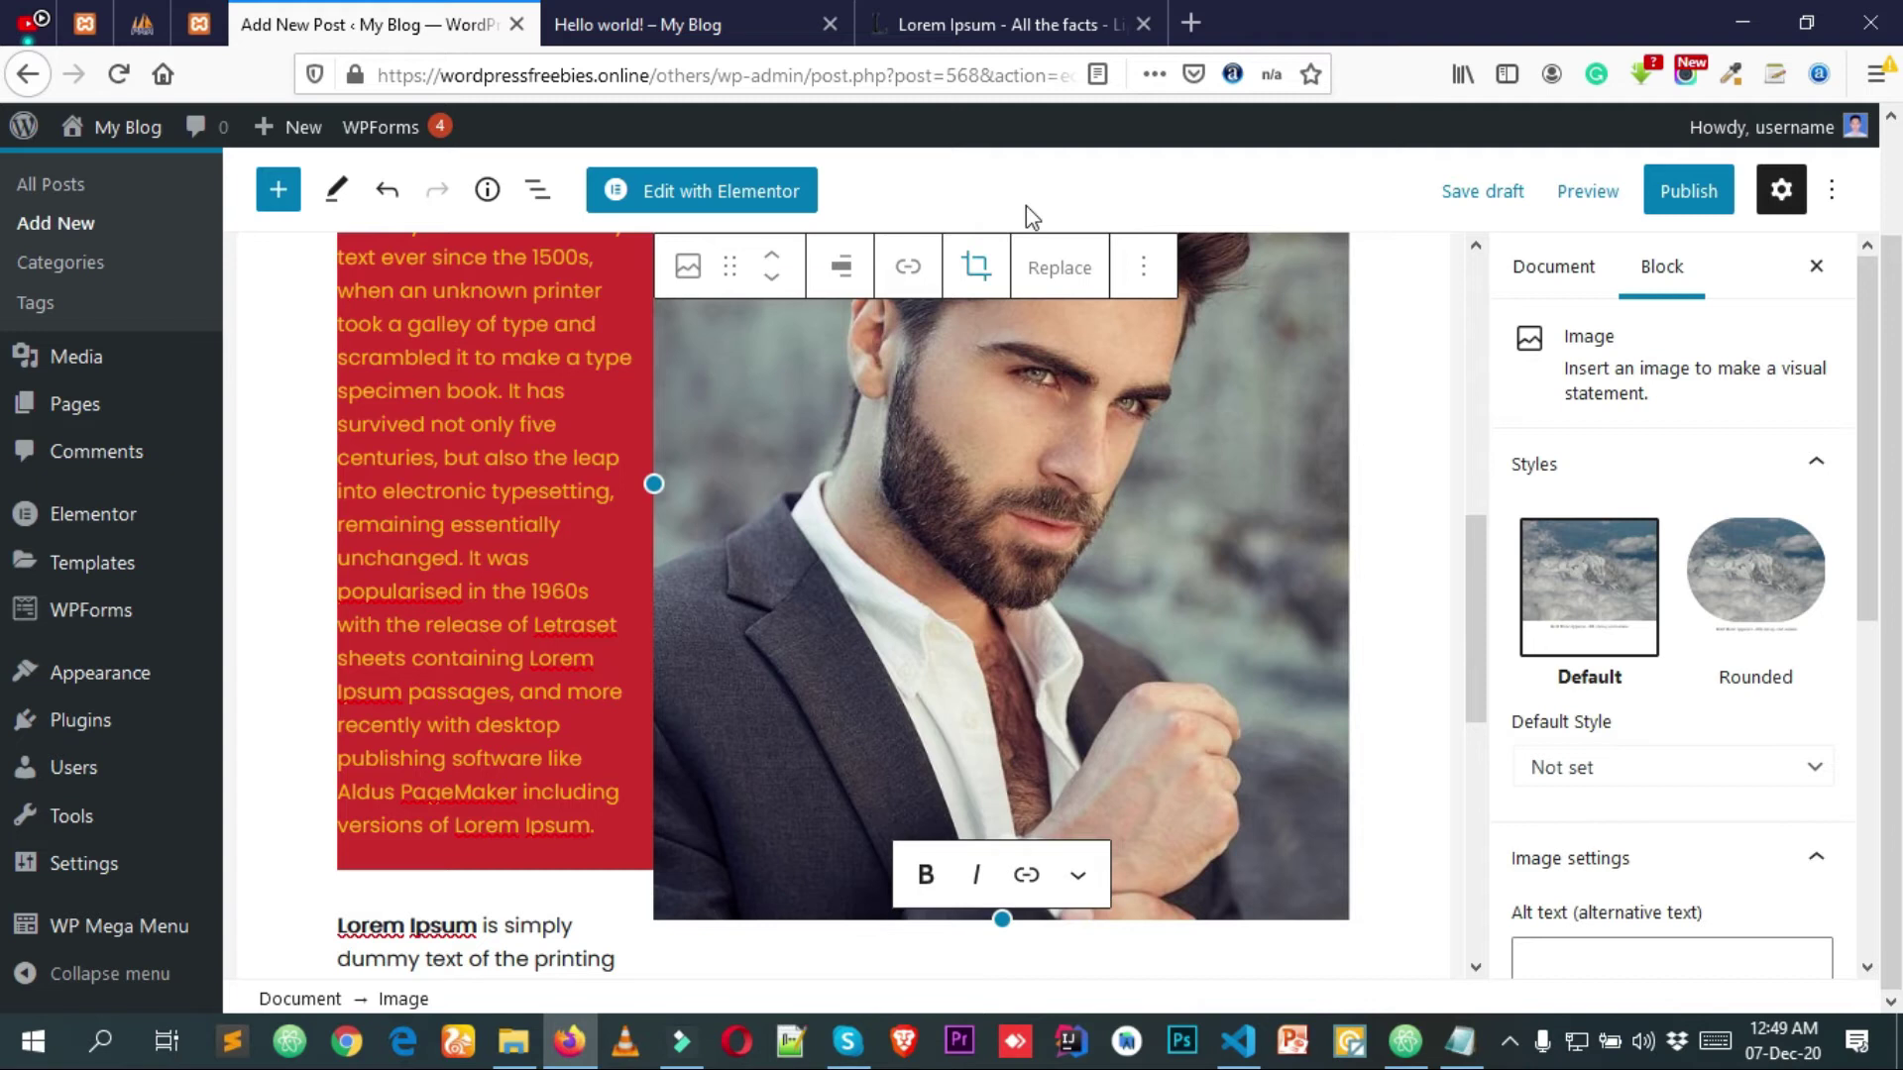
{"action": "left_click", "coordinate": [843, 266]}
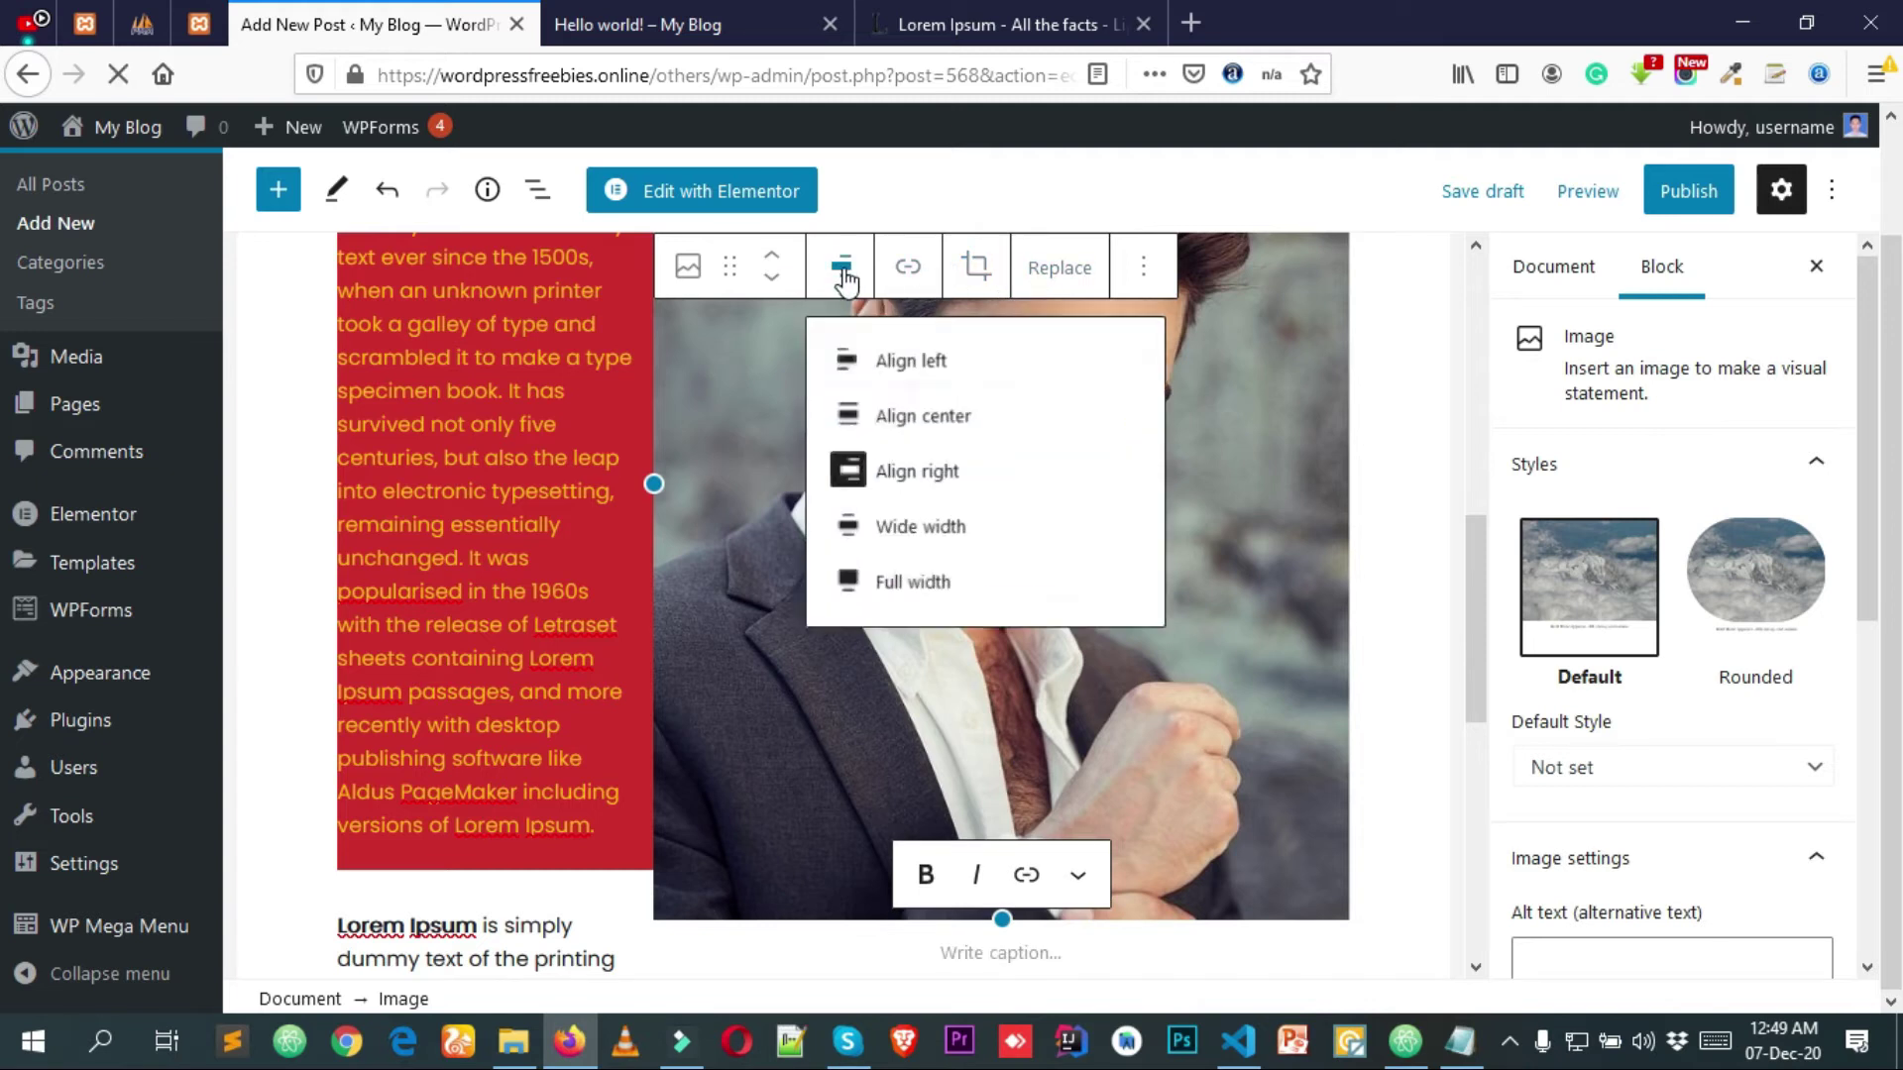
{"action": "left_click", "coordinate": [928, 418]}
{"action": "scroll", "coordinate": [706, 419], "scroll_direction": "down", "scroll_amount": 3}
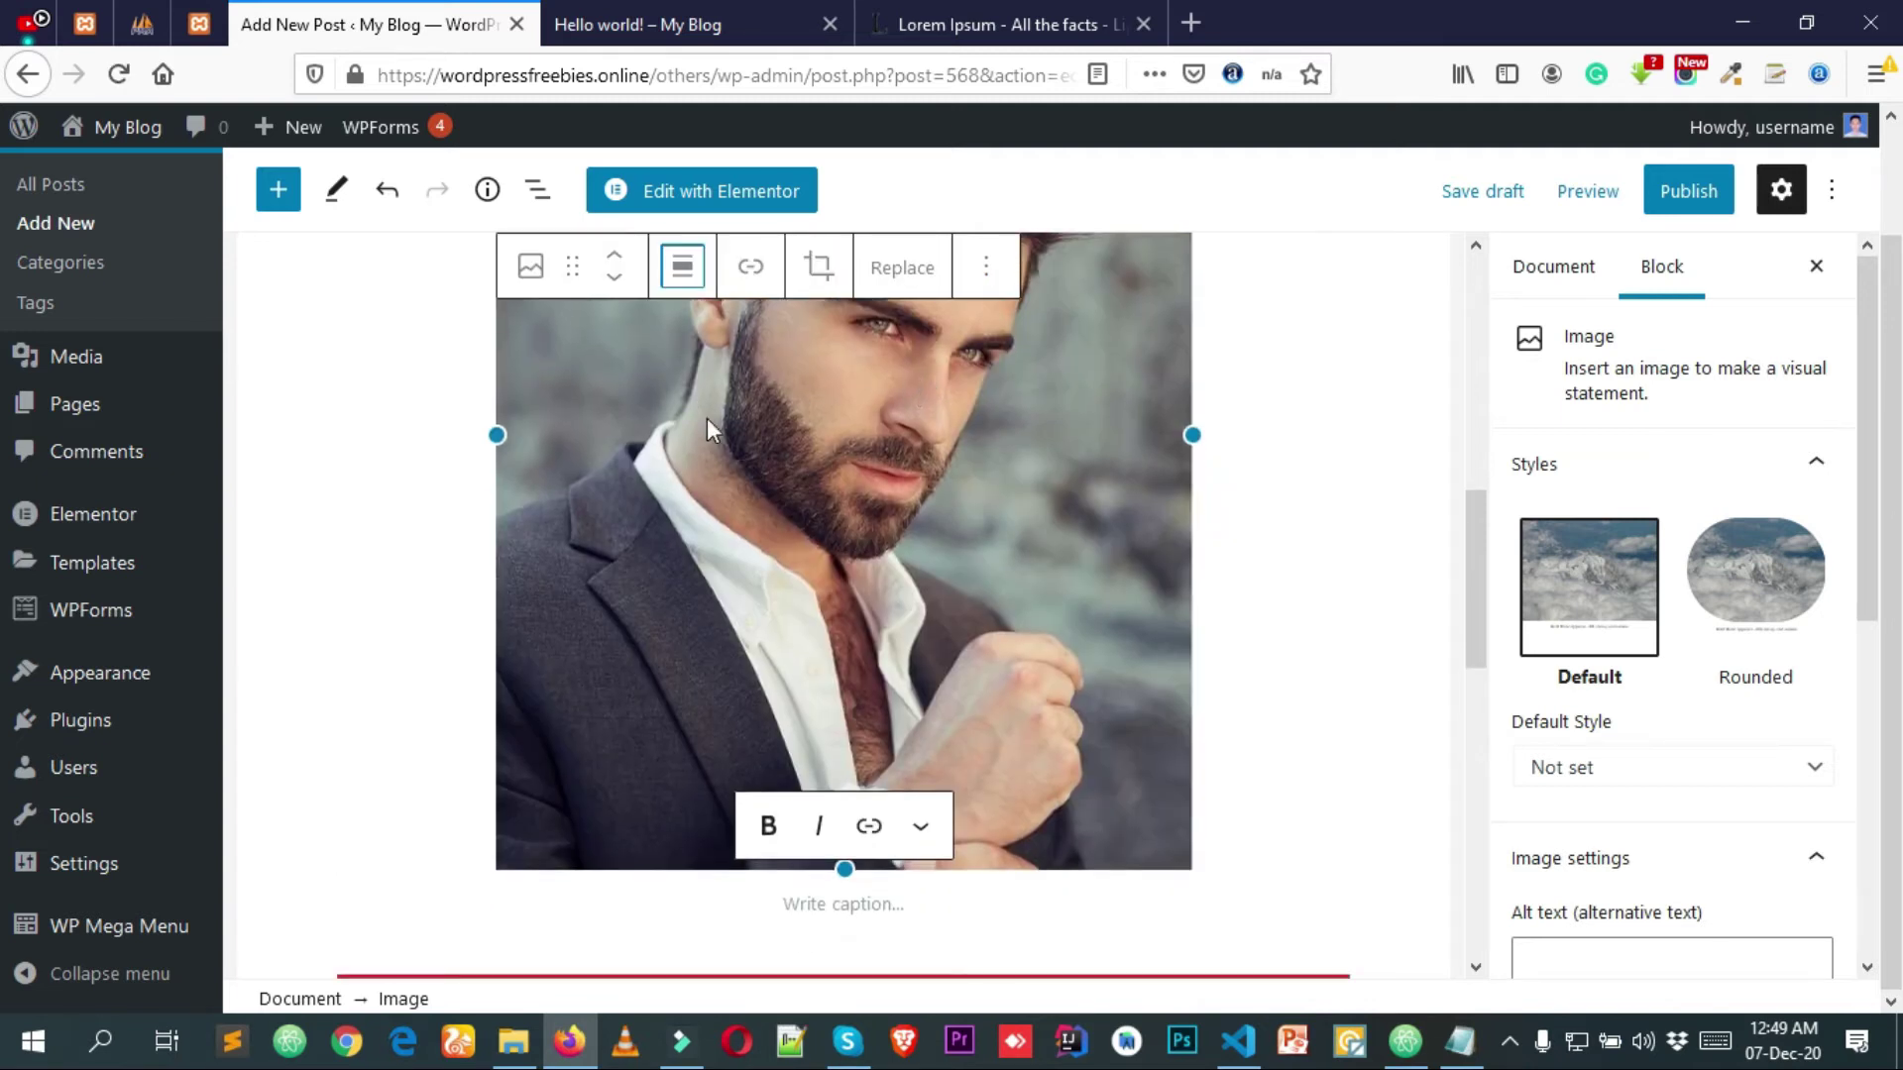
{"action": "scroll", "coordinate": [889, 430], "scroll_direction": "up", "scroll_amount": 3}
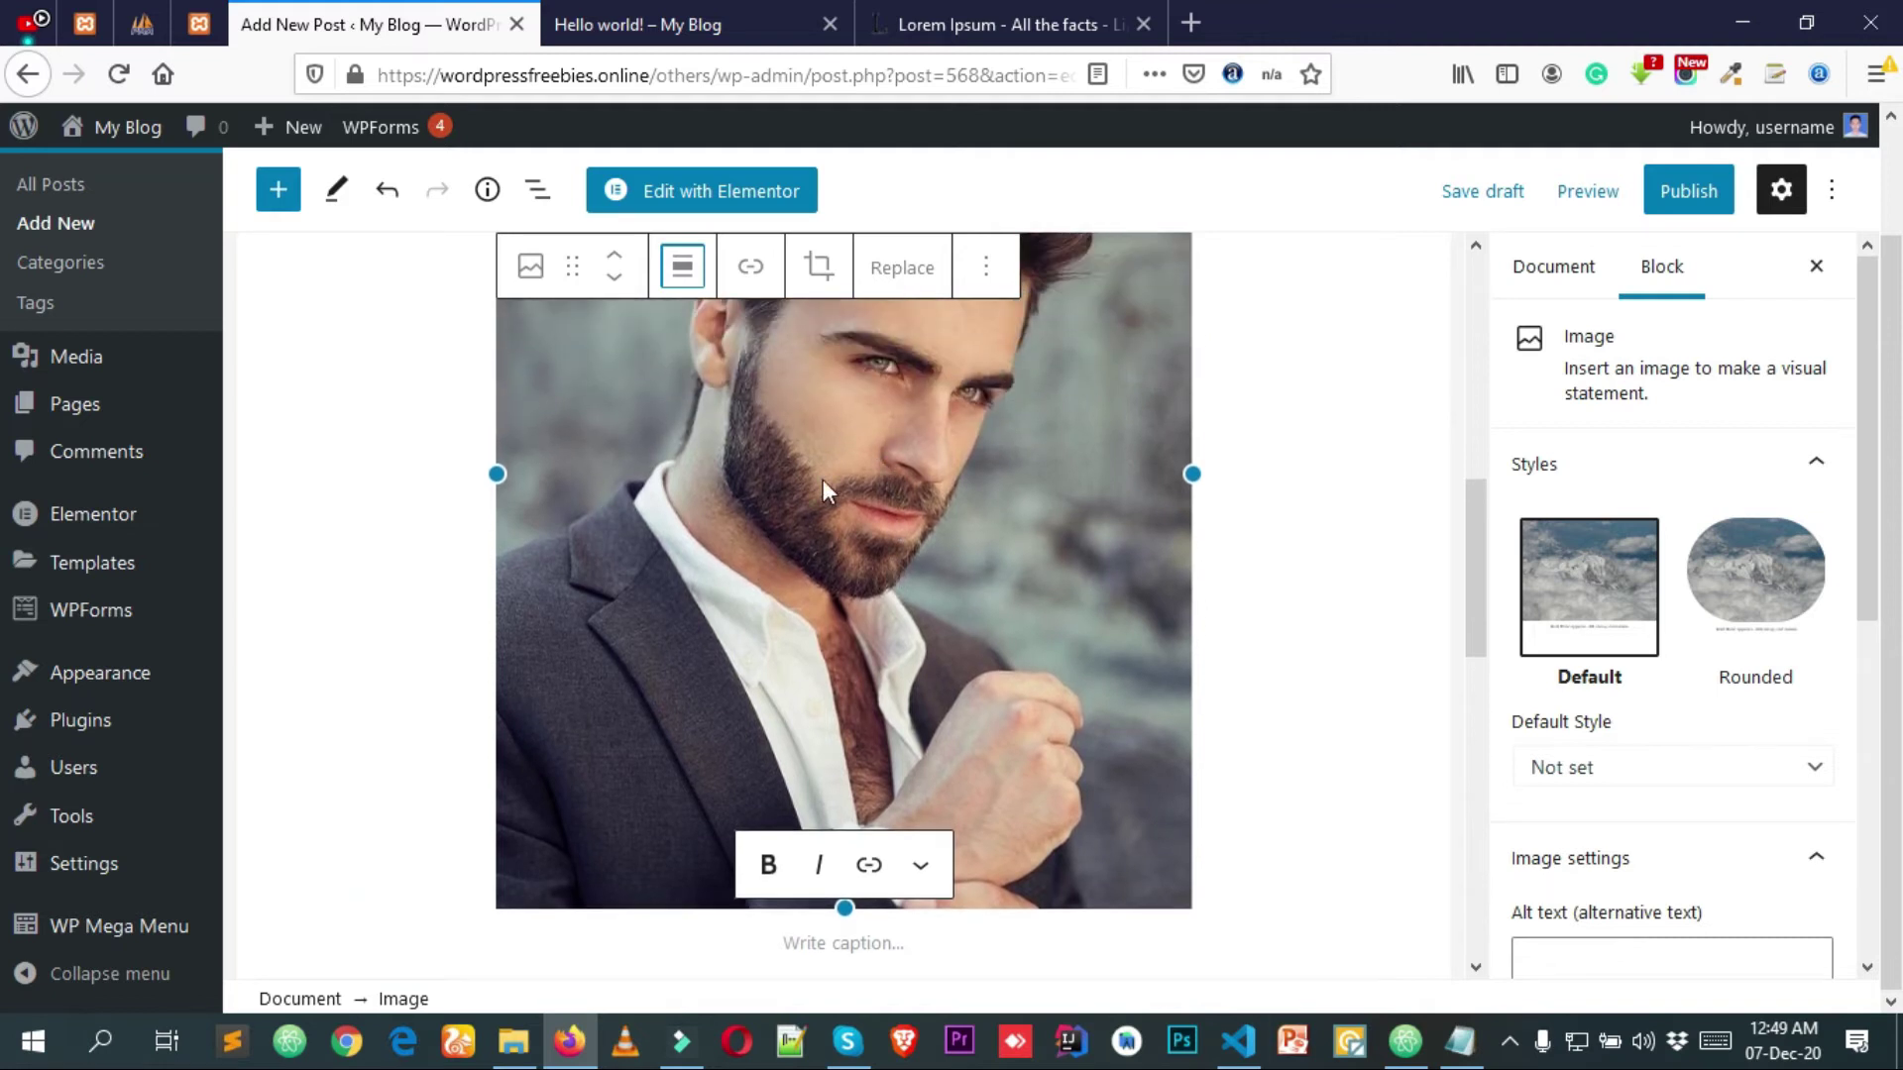
Apply the Rounded style to the image.
{"action": "left_click", "coordinate": [1759, 589]}
{"action": "scroll", "coordinate": [941, 575], "scroll_direction": "up", "scroll_amount": 3}
{"action": "scroll", "coordinate": [1090, 555], "scroll_direction": "down", "scroll_amount": 5}
Examine the image's alt text, image size and dimension settings.
{"action": "scroll", "coordinate": [1744, 693], "scroll_direction": "down", "scroll_amount": 4}
{"action": "left_click", "coordinate": [1625, 581]}
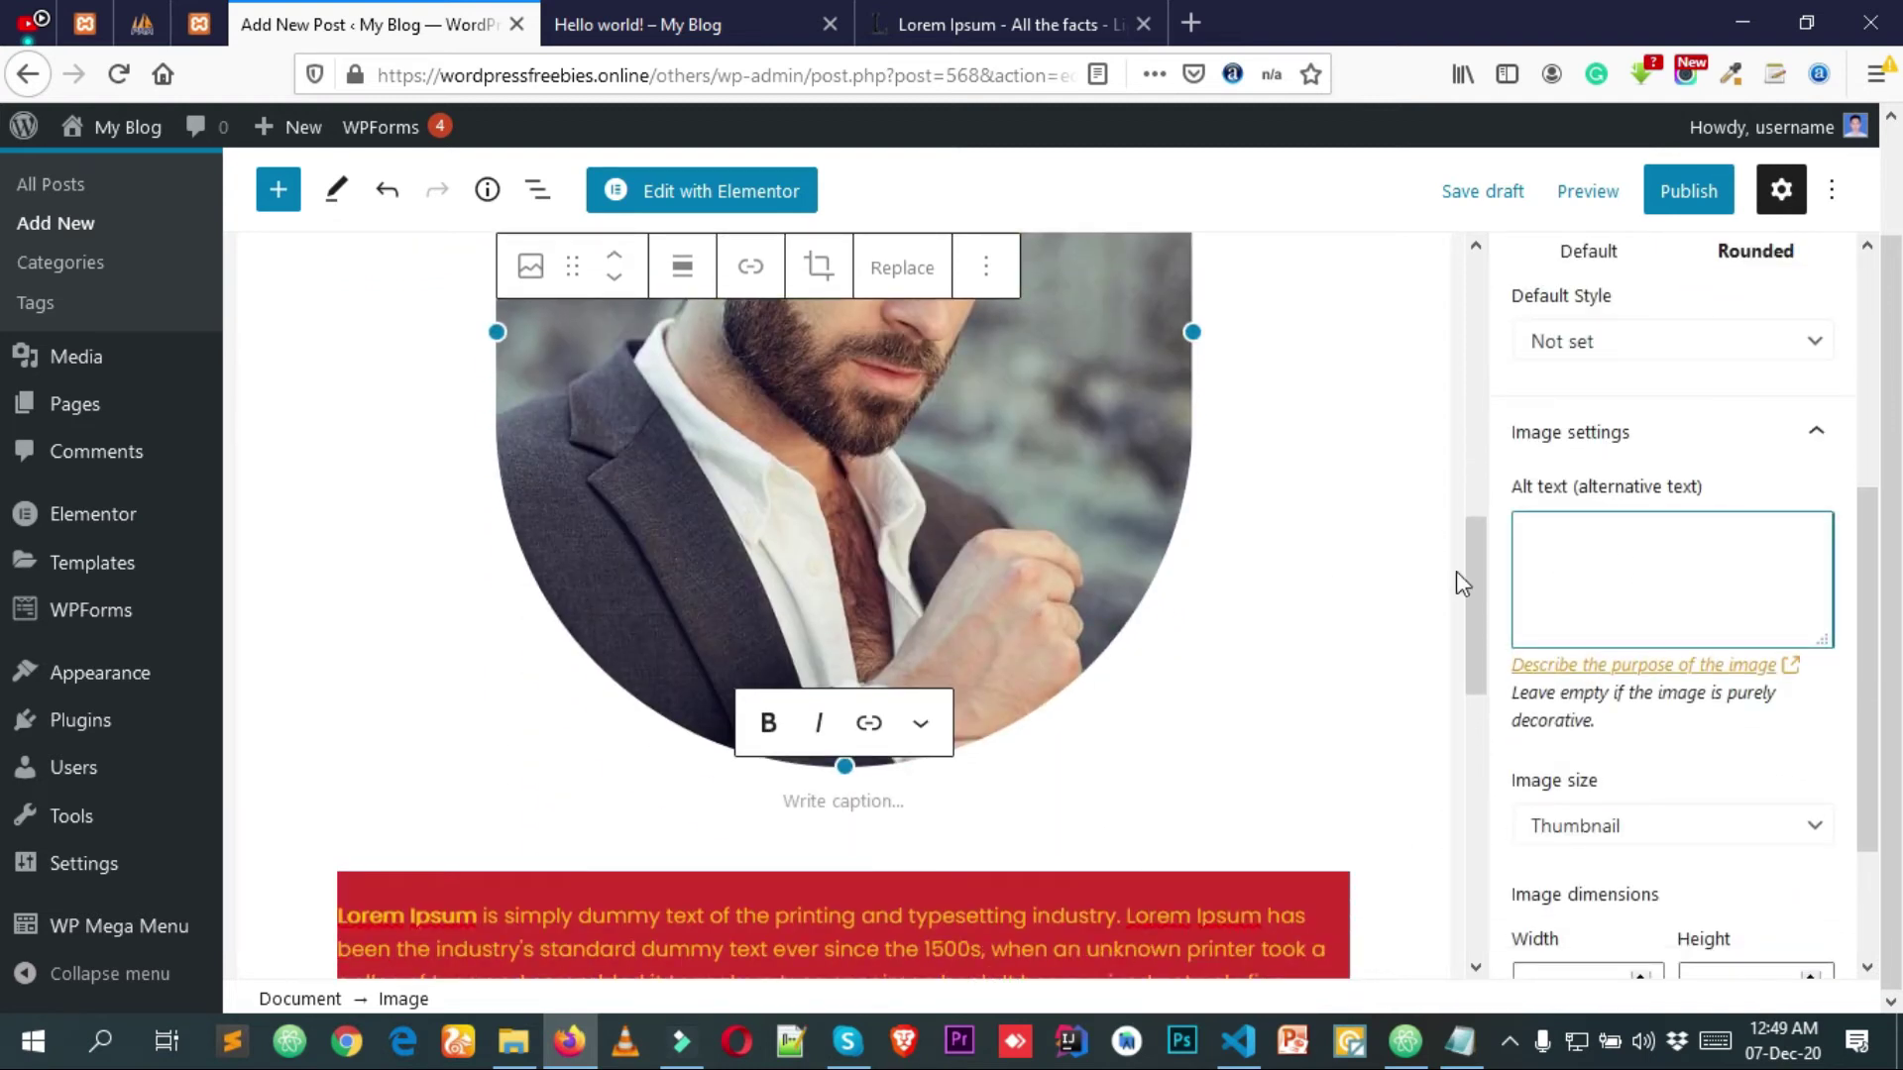
{"action": "scroll", "coordinate": [913, 557], "scroll_direction": "up", "scroll_amount": 3}
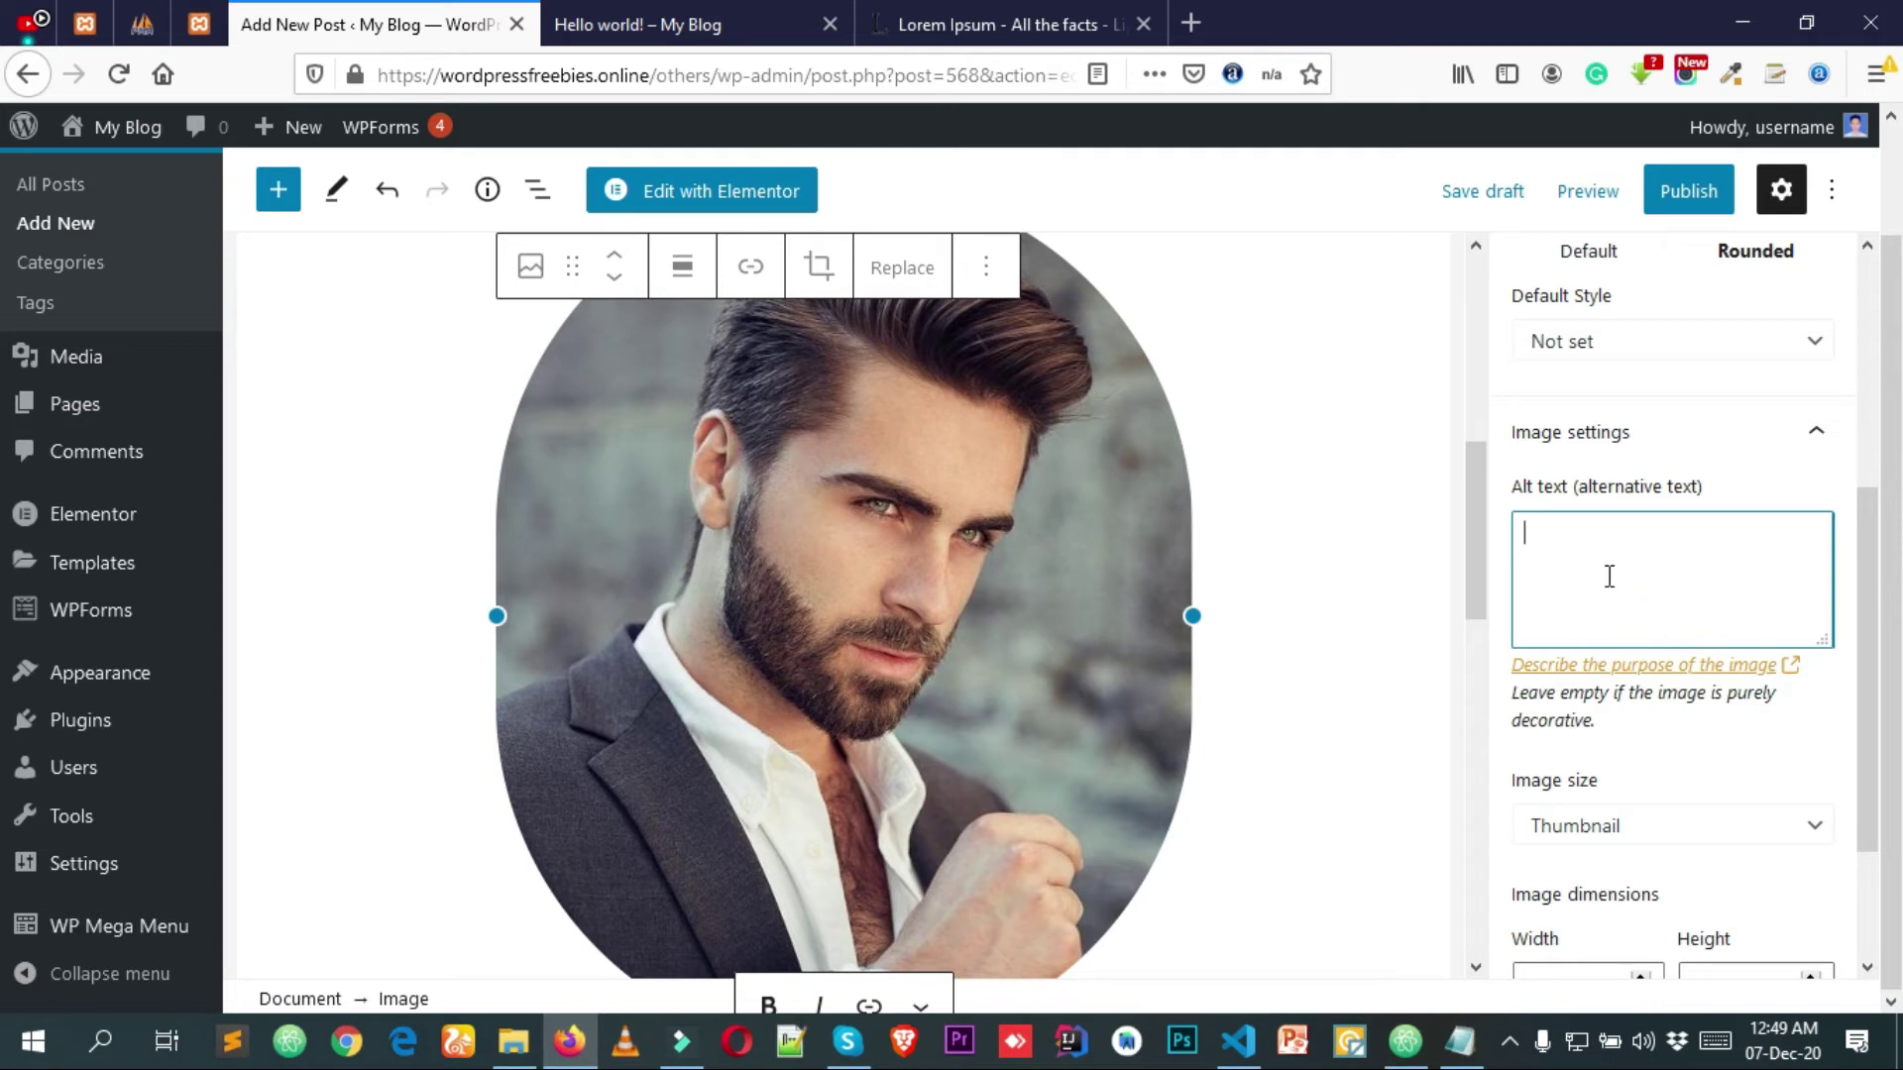
{"action": "scroll", "coordinate": [1127, 583], "scroll_direction": "down", "scroll_amount": 1}
{"action": "scroll", "coordinate": [1190, 587], "scroll_direction": "up", "scroll_amount": 3}
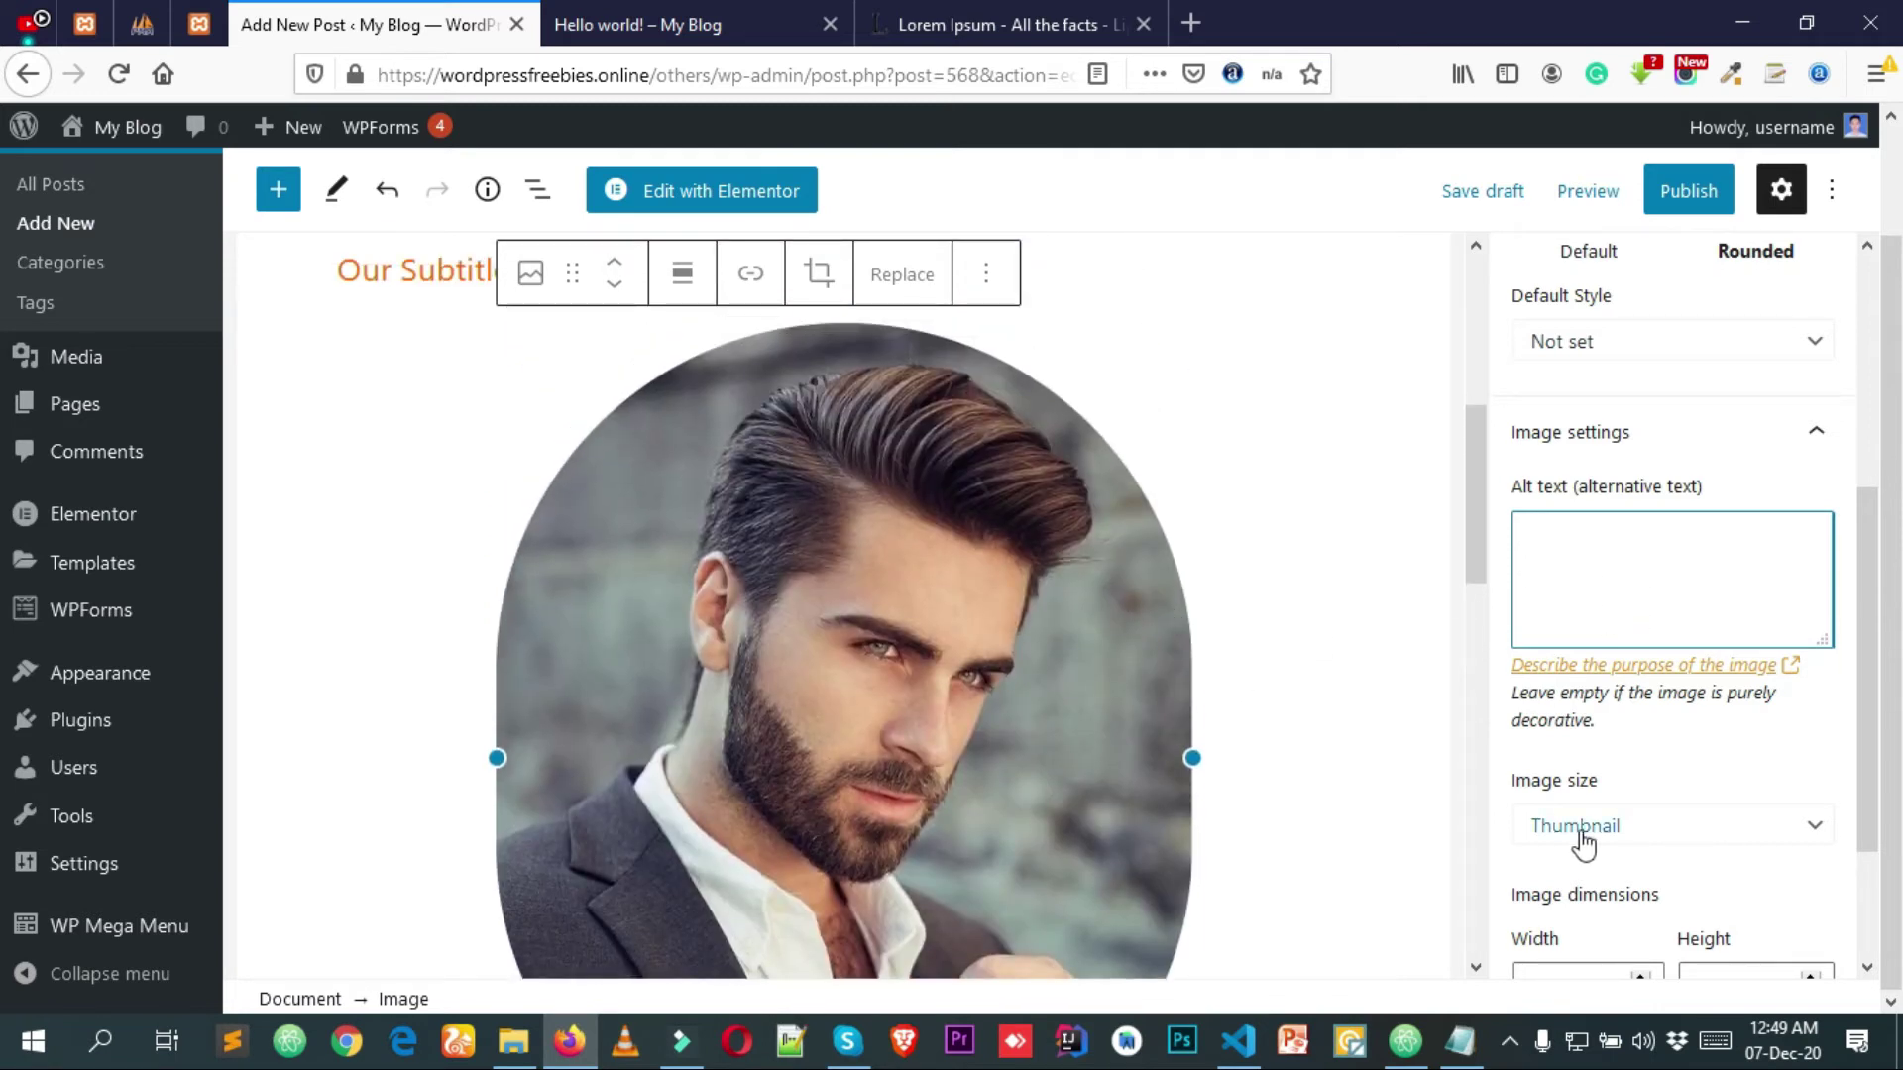
{"action": "scroll", "coordinate": [1583, 840], "scroll_direction": "down", "scroll_amount": 2}
{"action": "left_click_drag", "start_coordinate": [1571, 787], "coordinate": [1518, 794]}
{"action": "left_click_drag", "start_coordinate": [1774, 808], "coordinate": [1702, 691]}
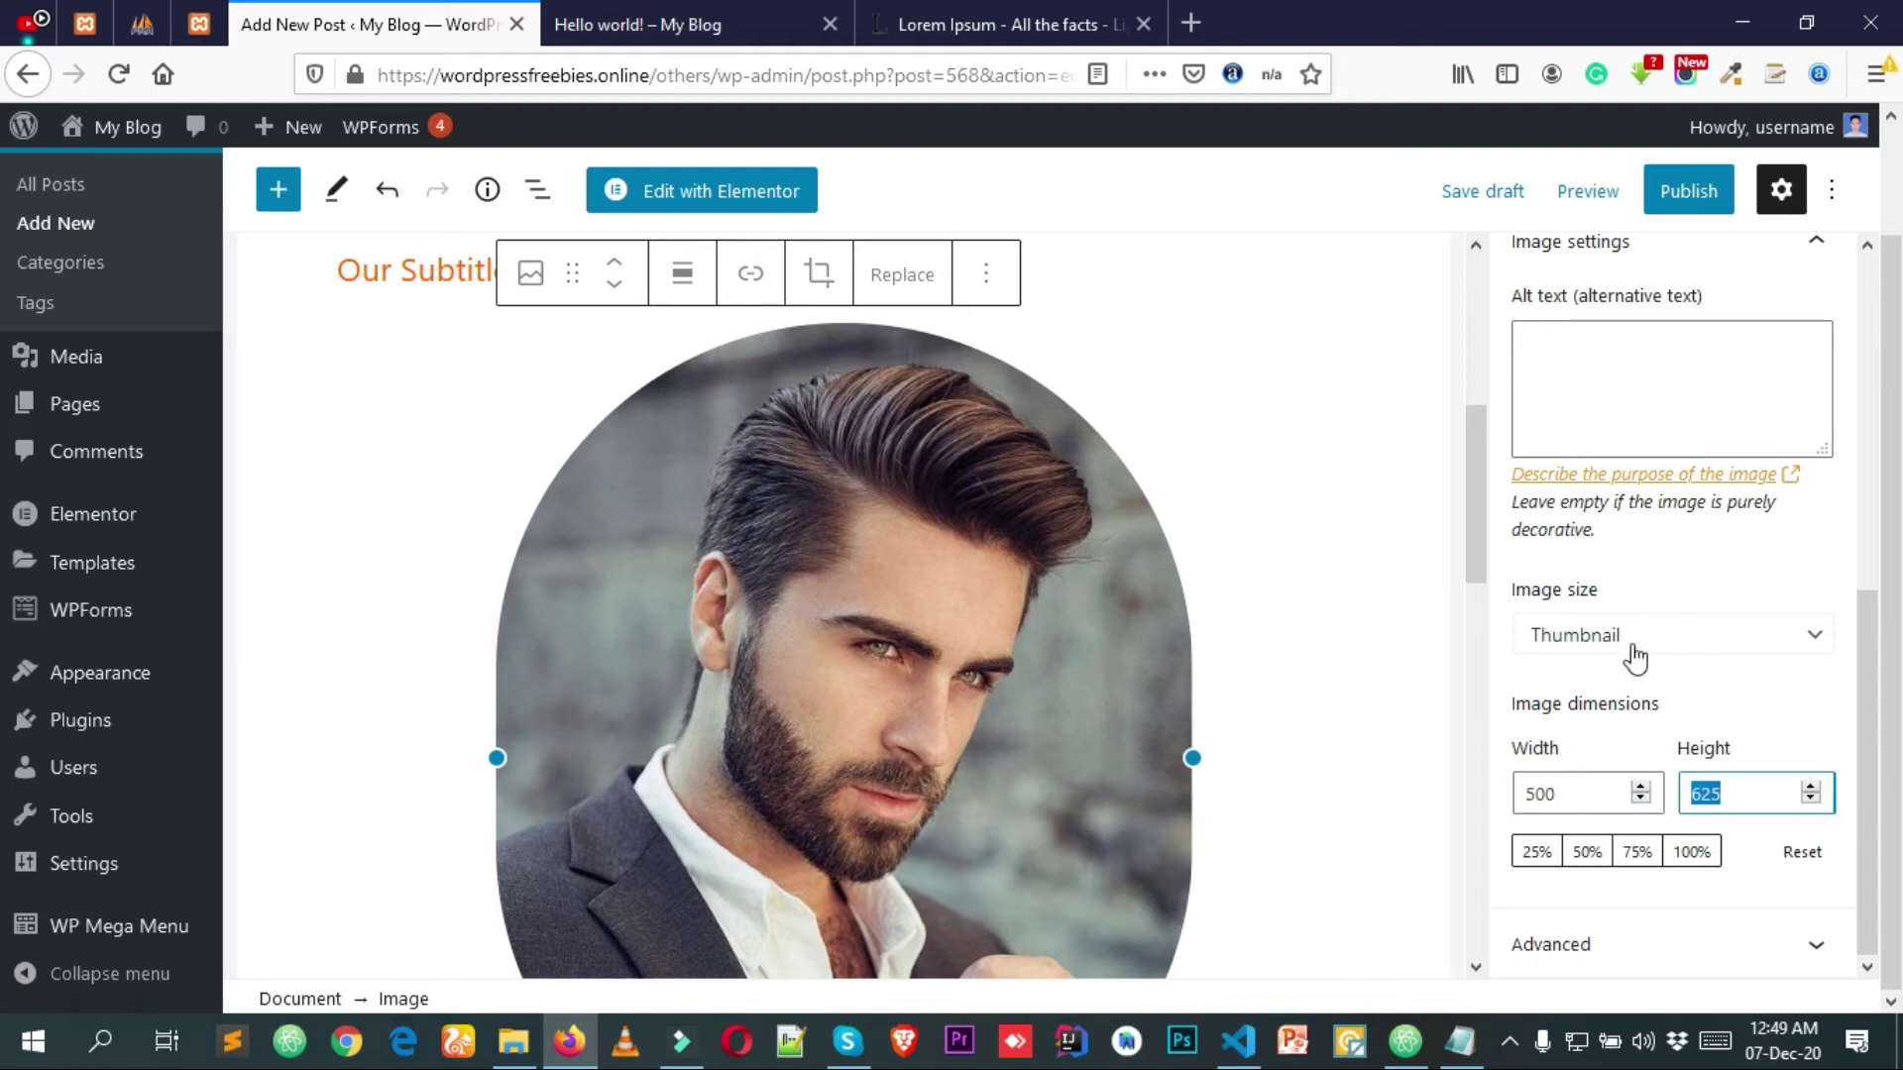
{"action": "scroll", "coordinate": [1692, 710], "scroll_direction": "up", "scroll_amount": 4}
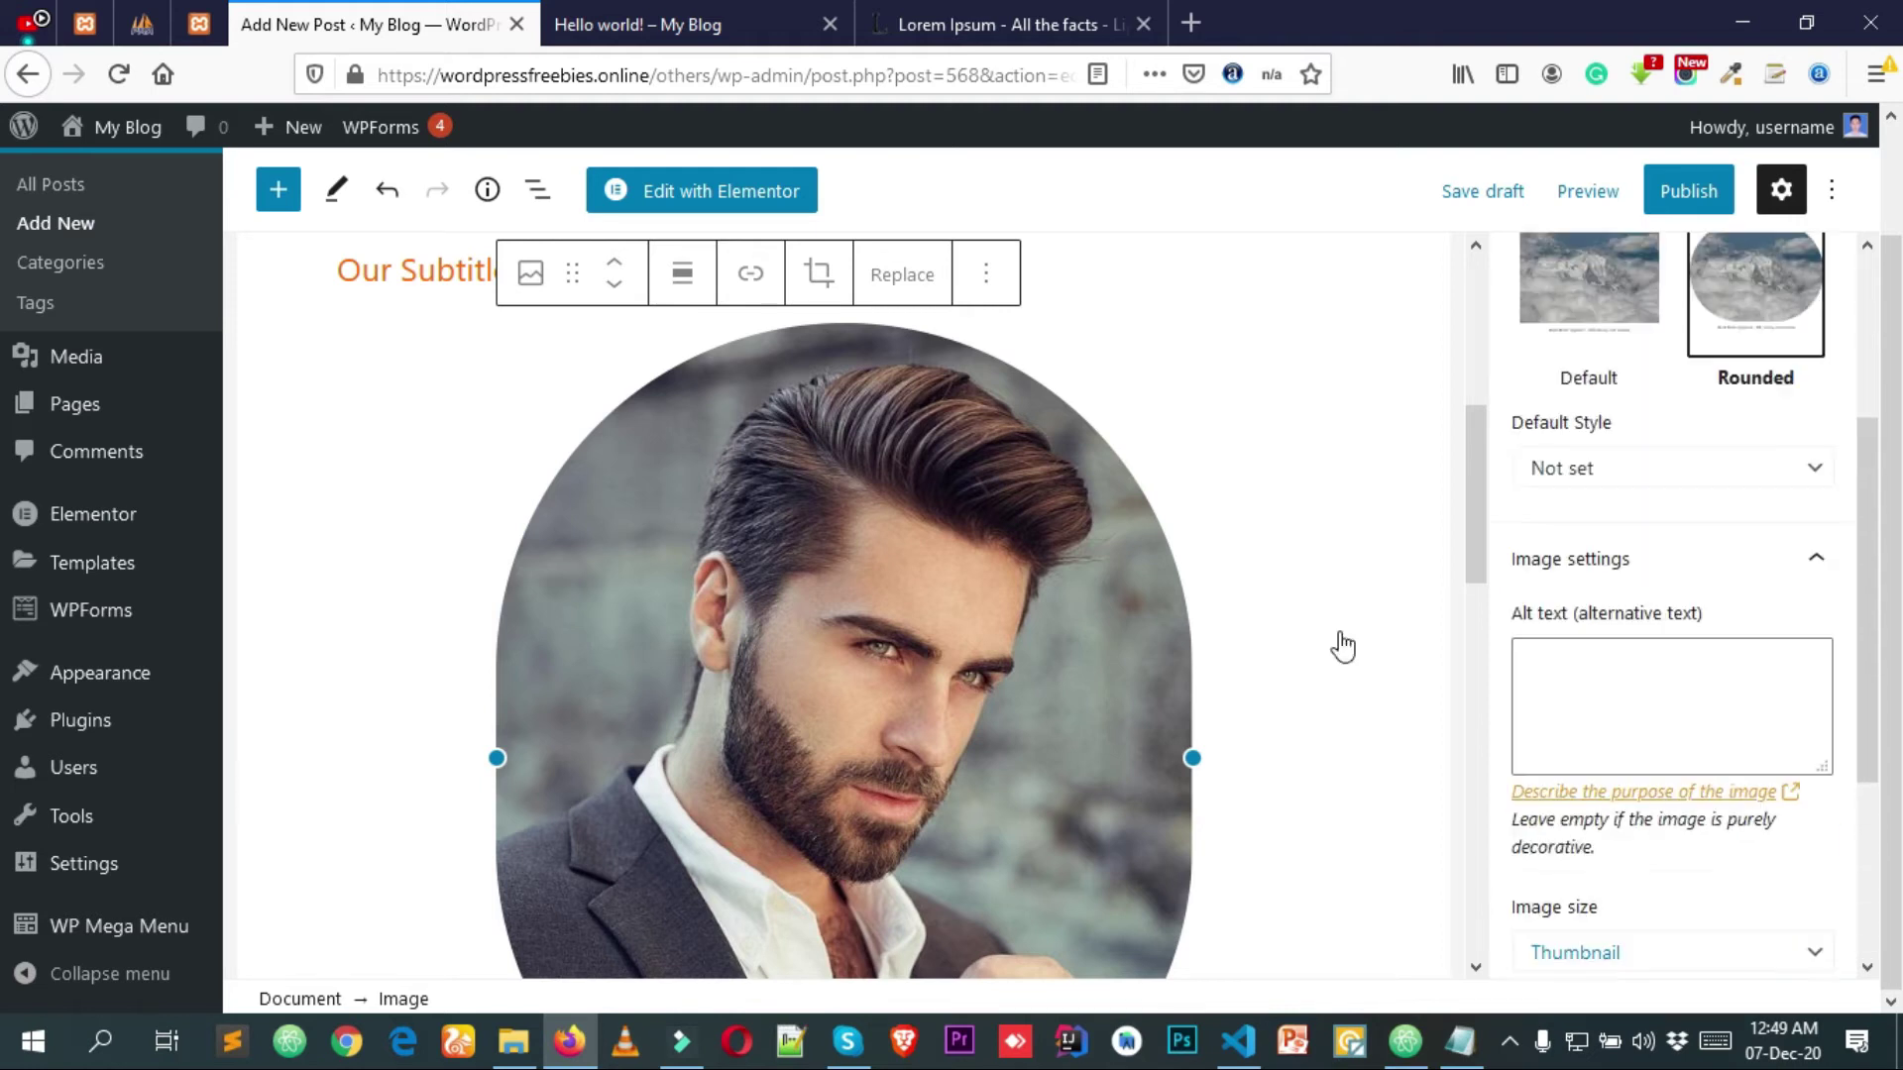
{"action": "scroll", "coordinate": [1342, 645], "scroll_direction": "down", "scroll_amount": 5}
{"action": "scroll", "coordinate": [862, 476], "scroll_direction": "up", "scroll_amount": 5}
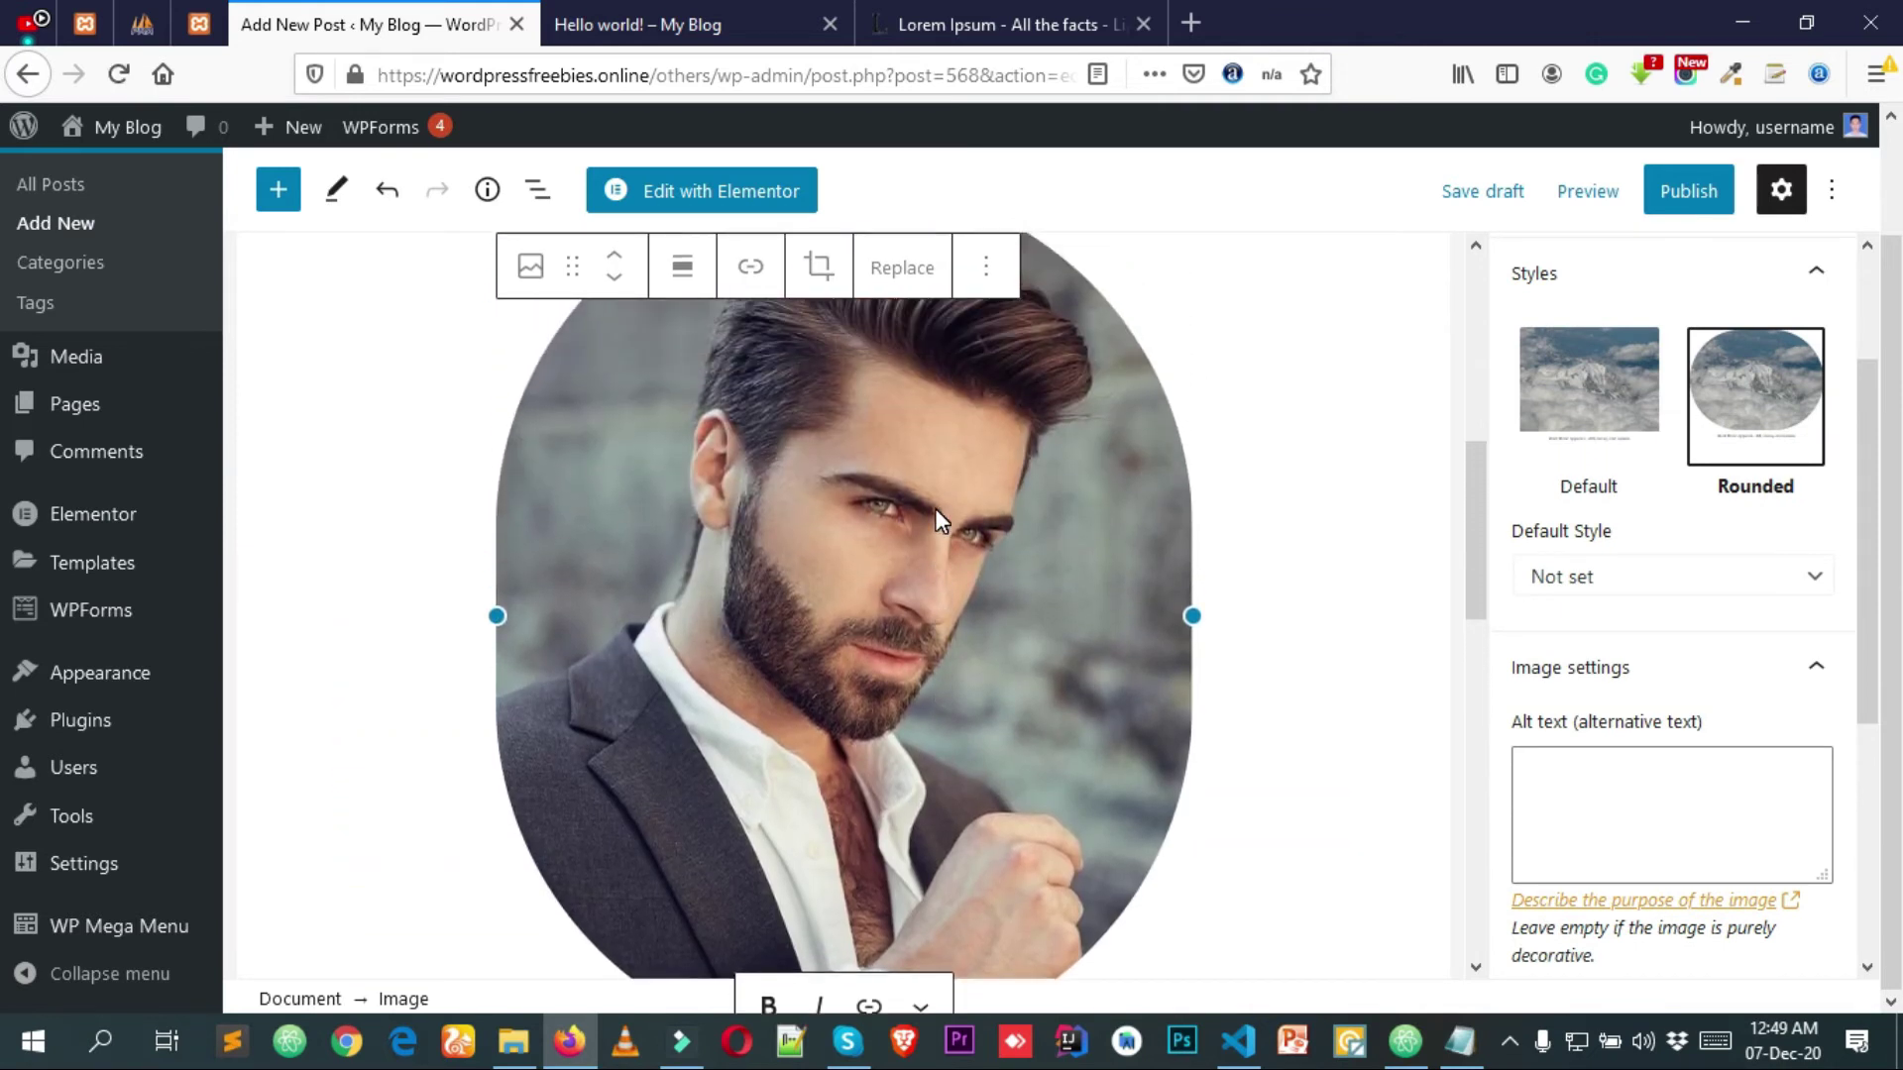
Insert a Gallery block below the last Lorem Ipsum paragraph of the post.
{"action": "scroll", "coordinate": [976, 411], "scroll_direction": "down", "scroll_amount": 8}
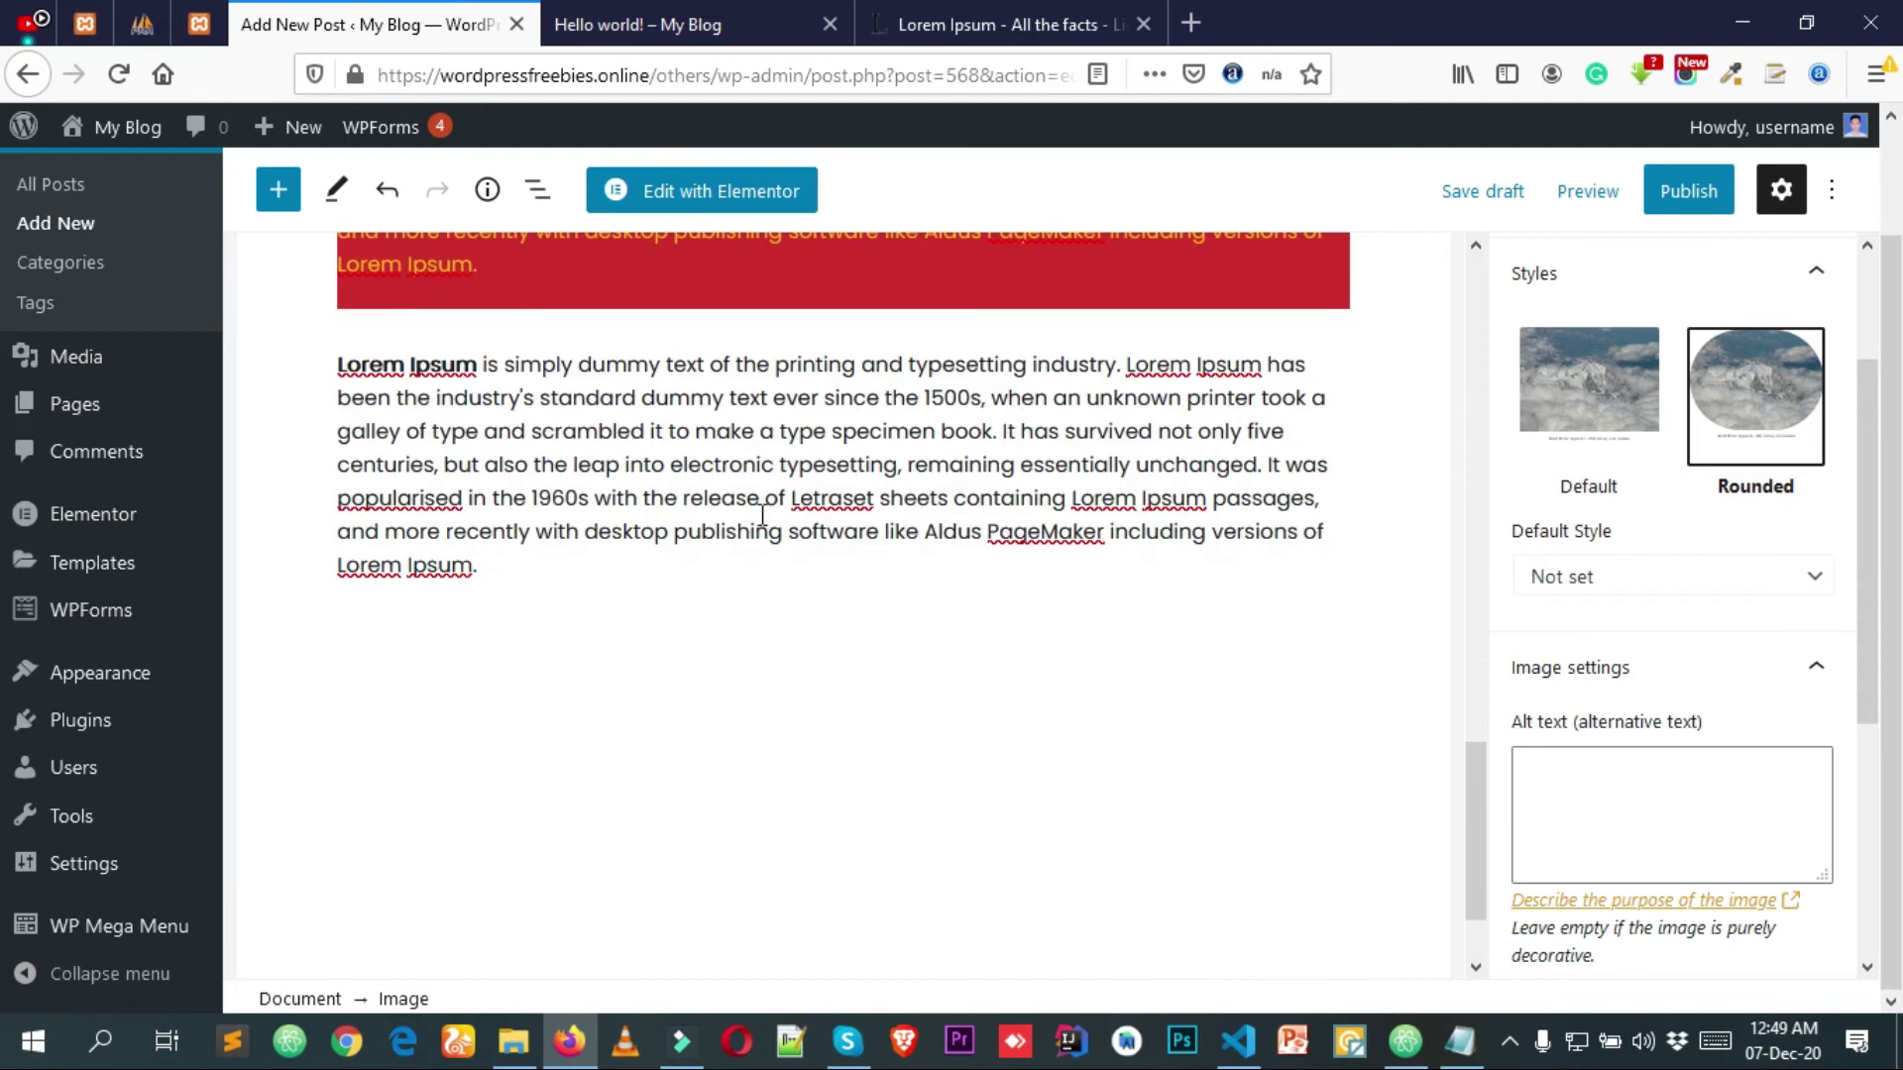
{"action": "left_click", "coordinate": [575, 552]}
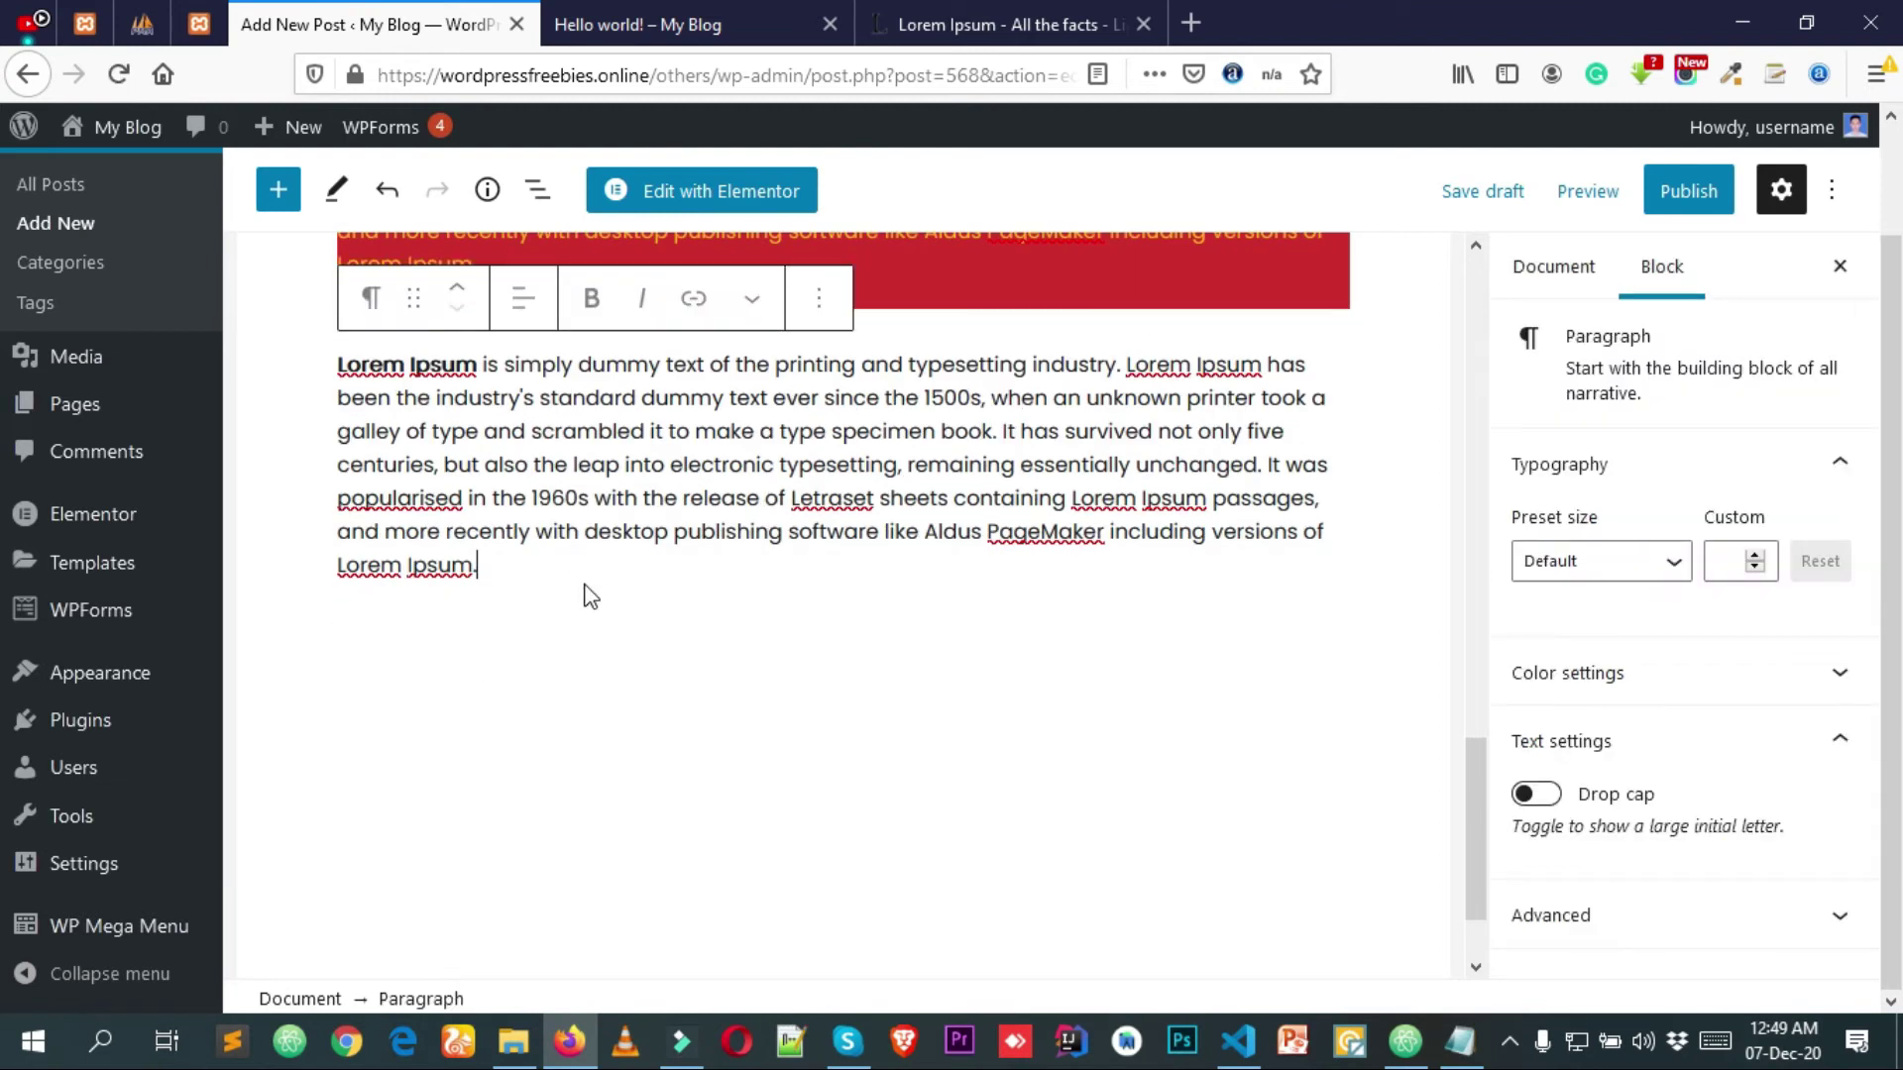
{"action": "key", "text": "Return"}
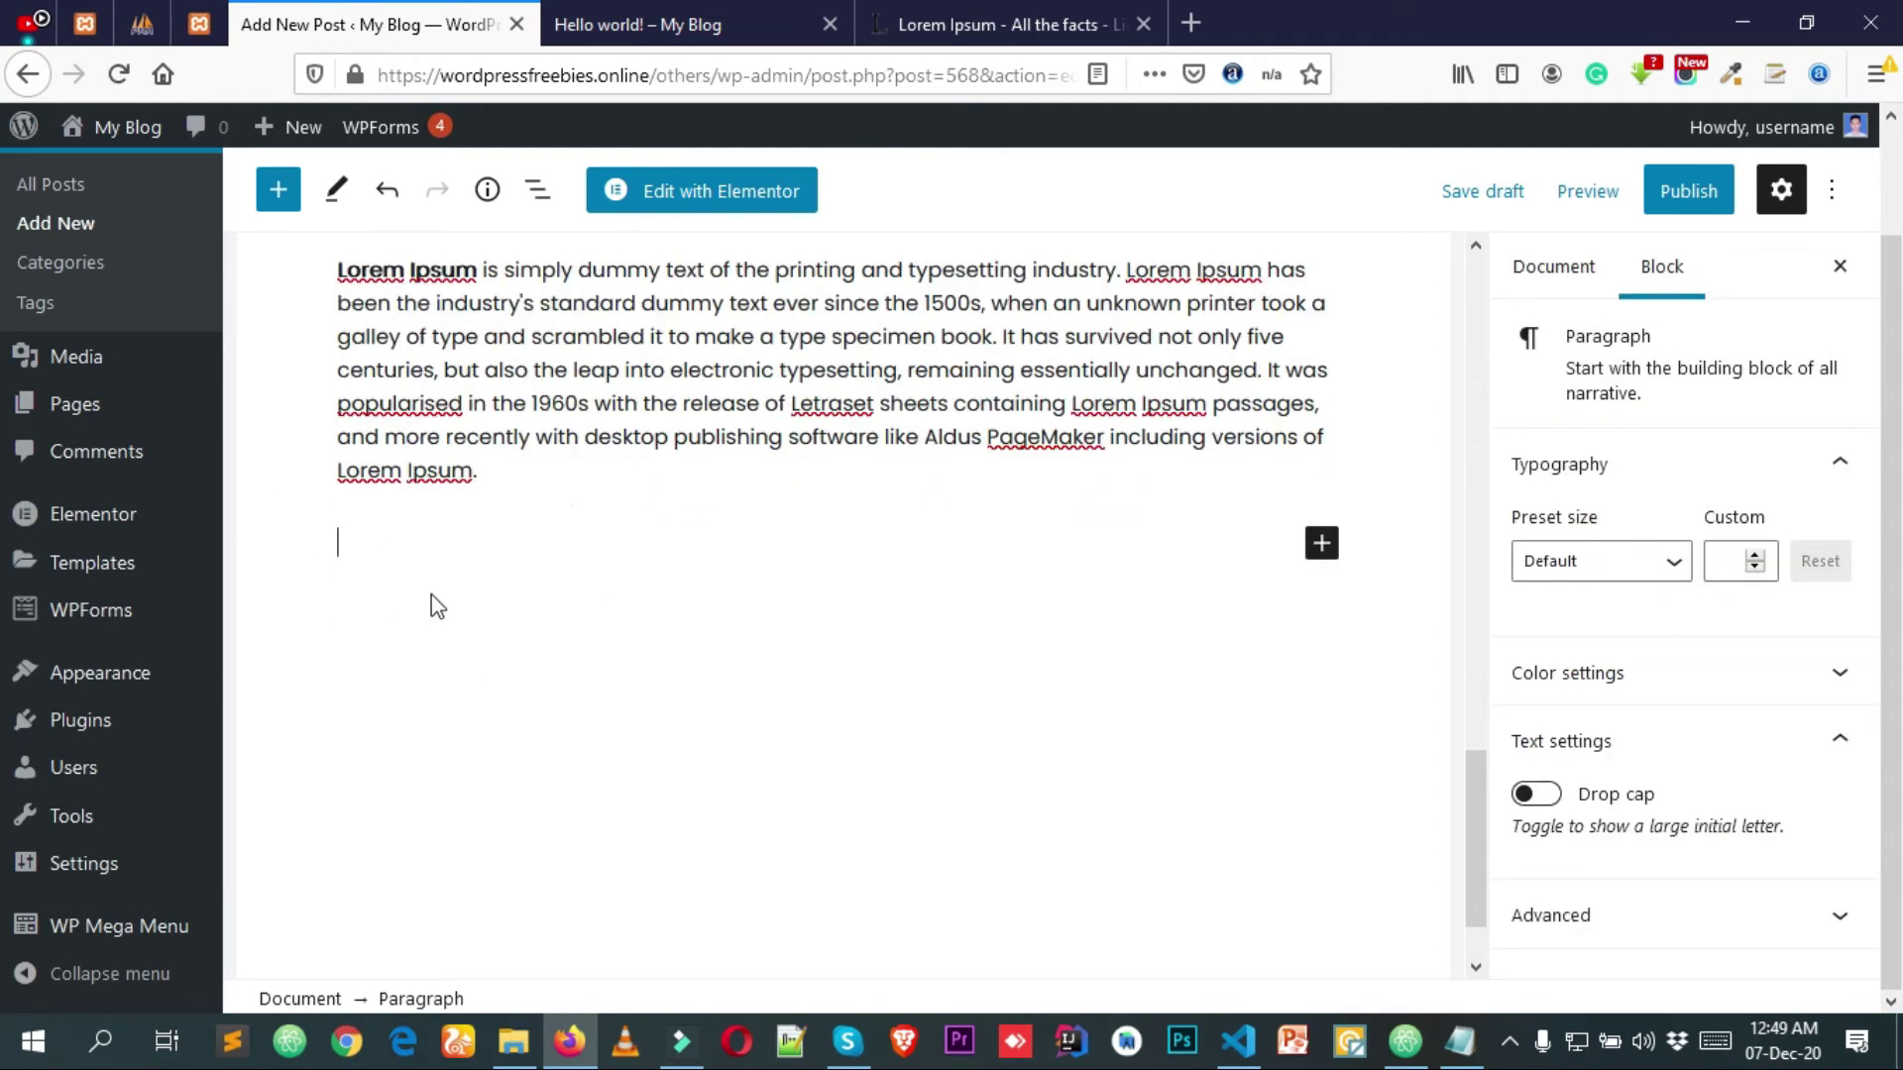
{"action": "left_click", "coordinate": [1322, 544]}
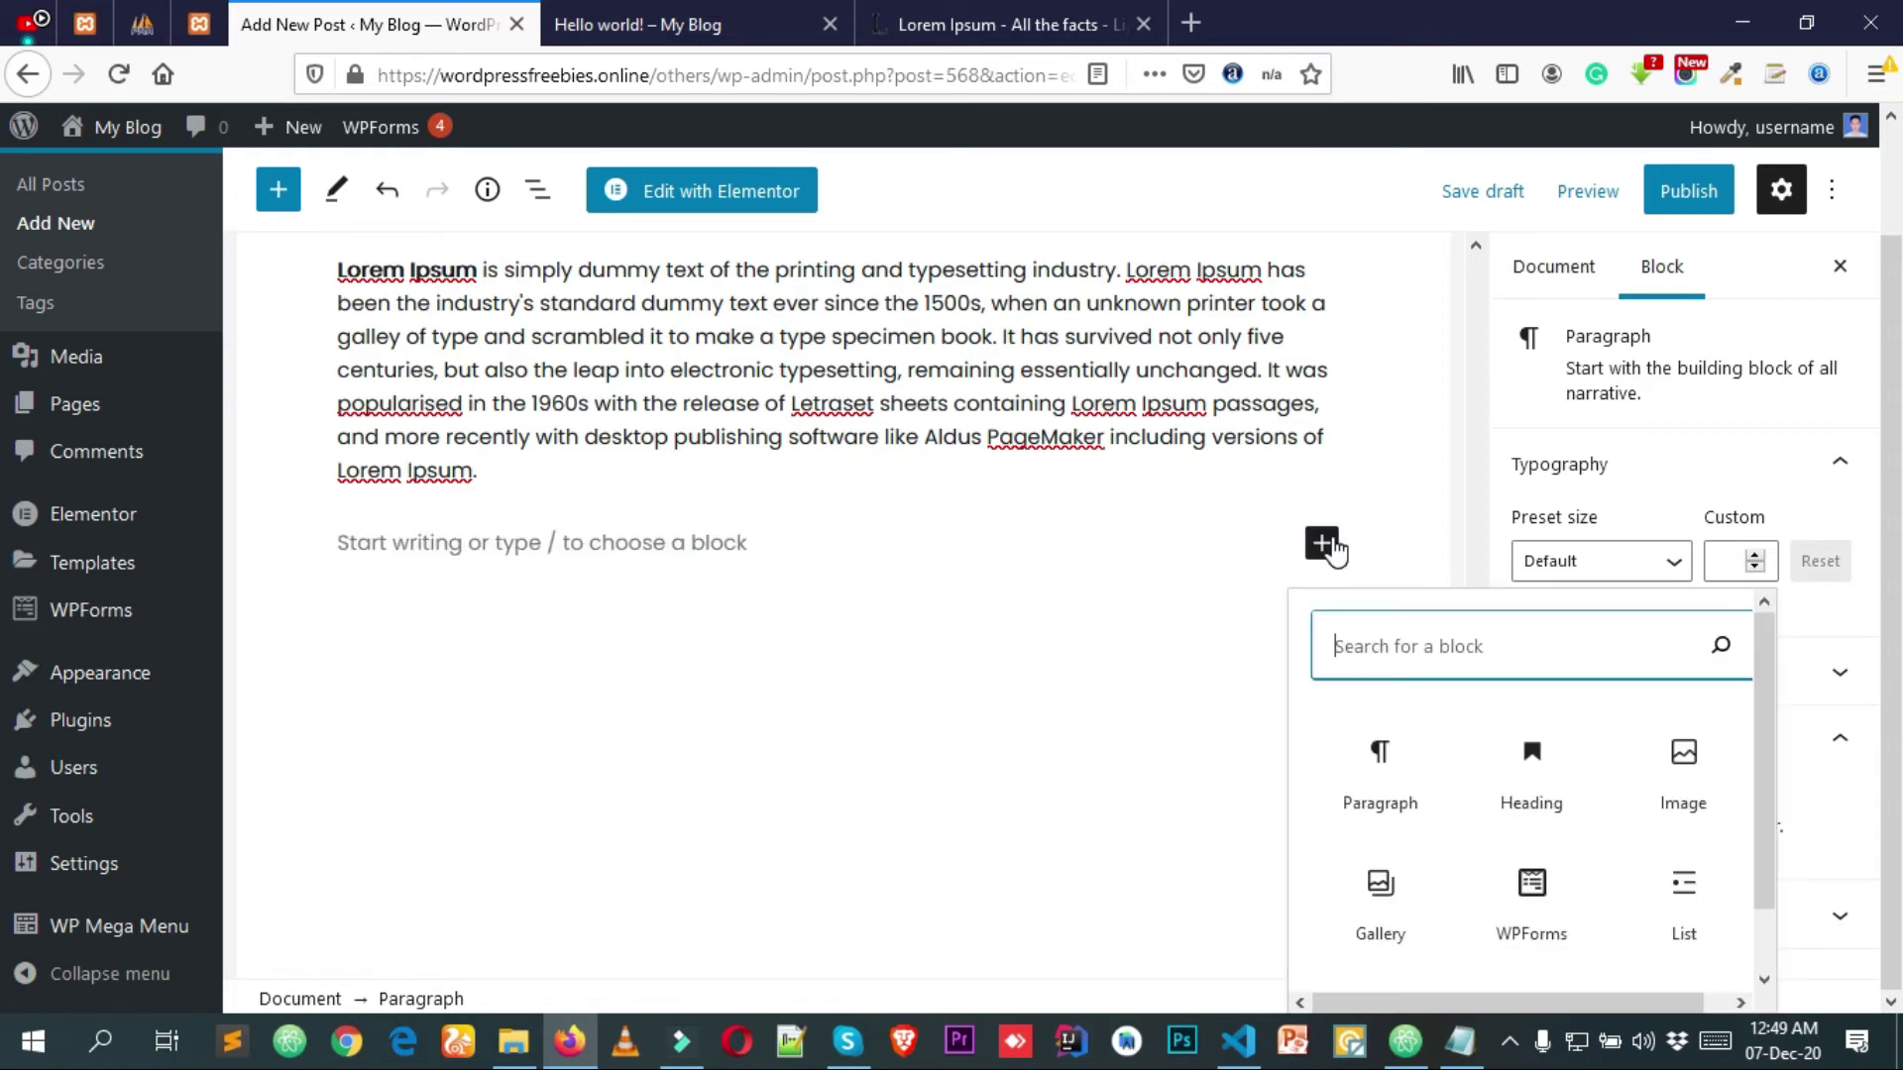
{"action": "type", "text": "ga"}
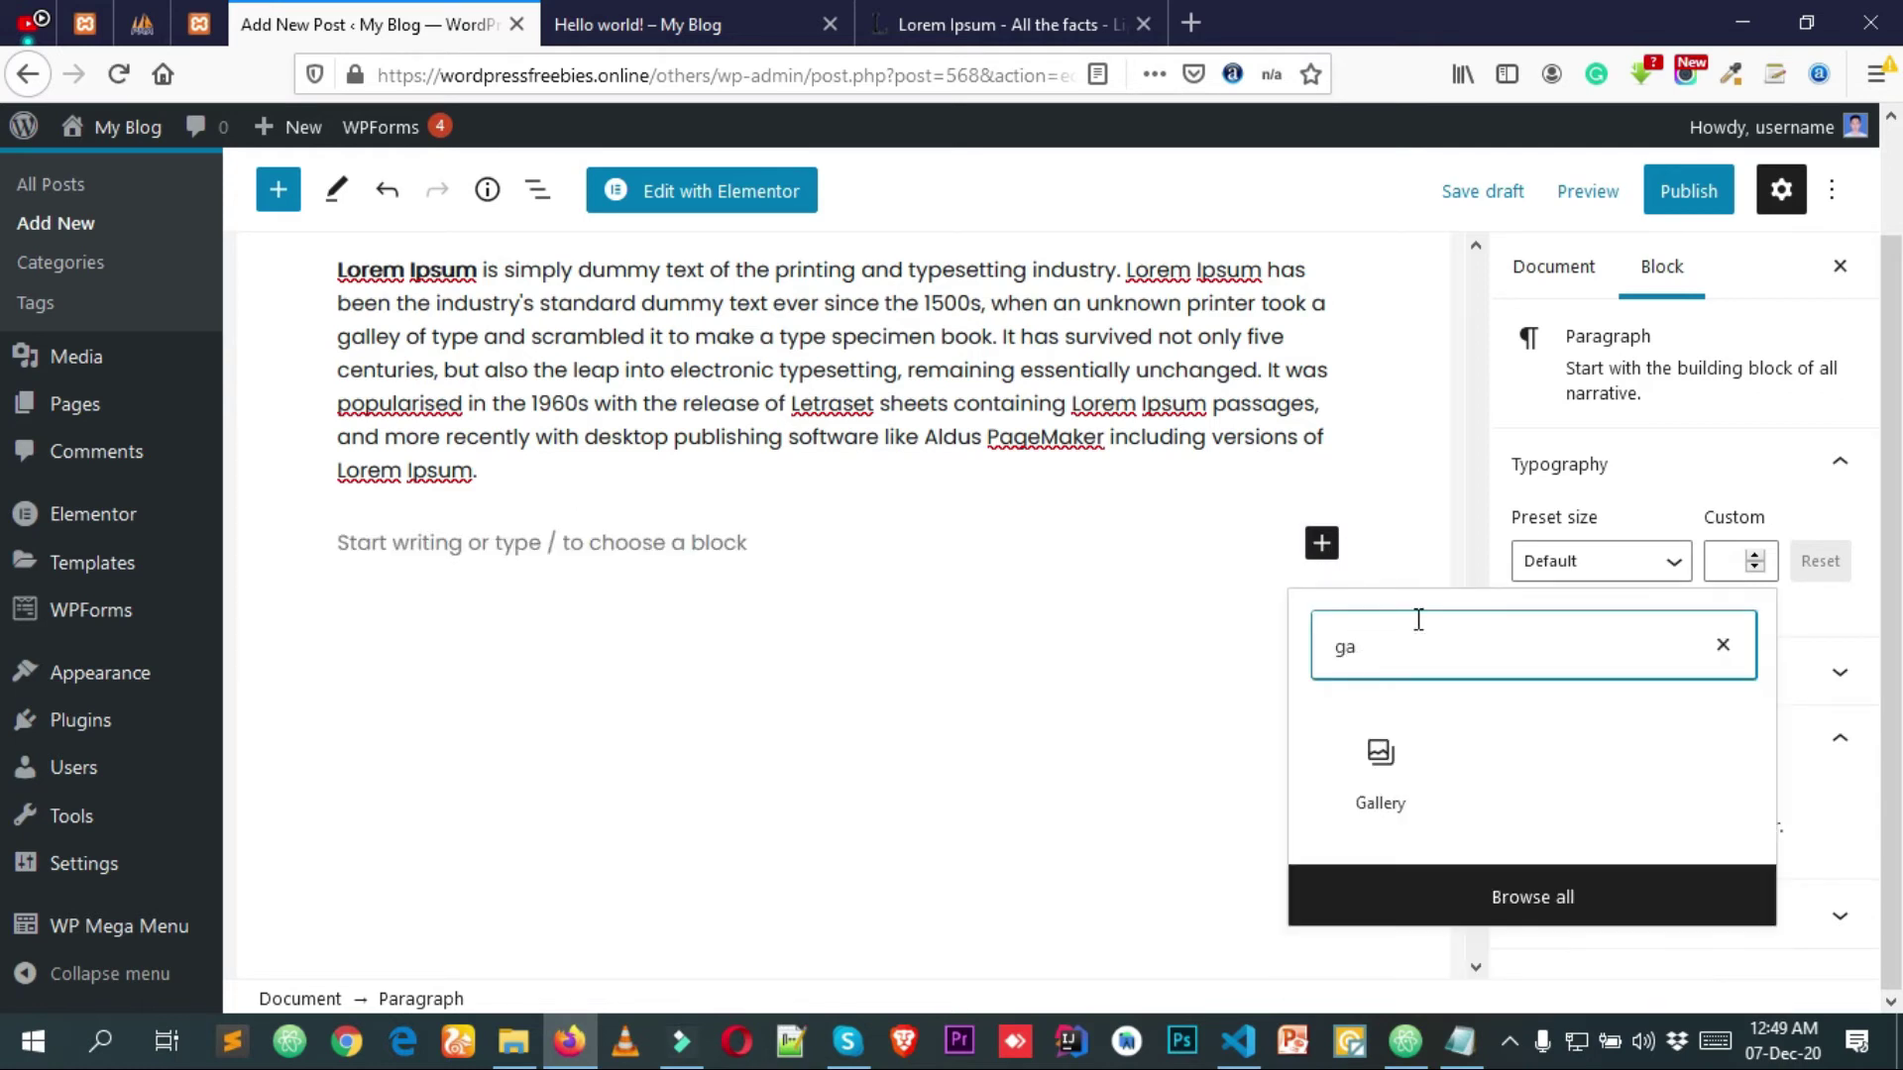
{"action": "left_click", "coordinate": [1397, 750]}
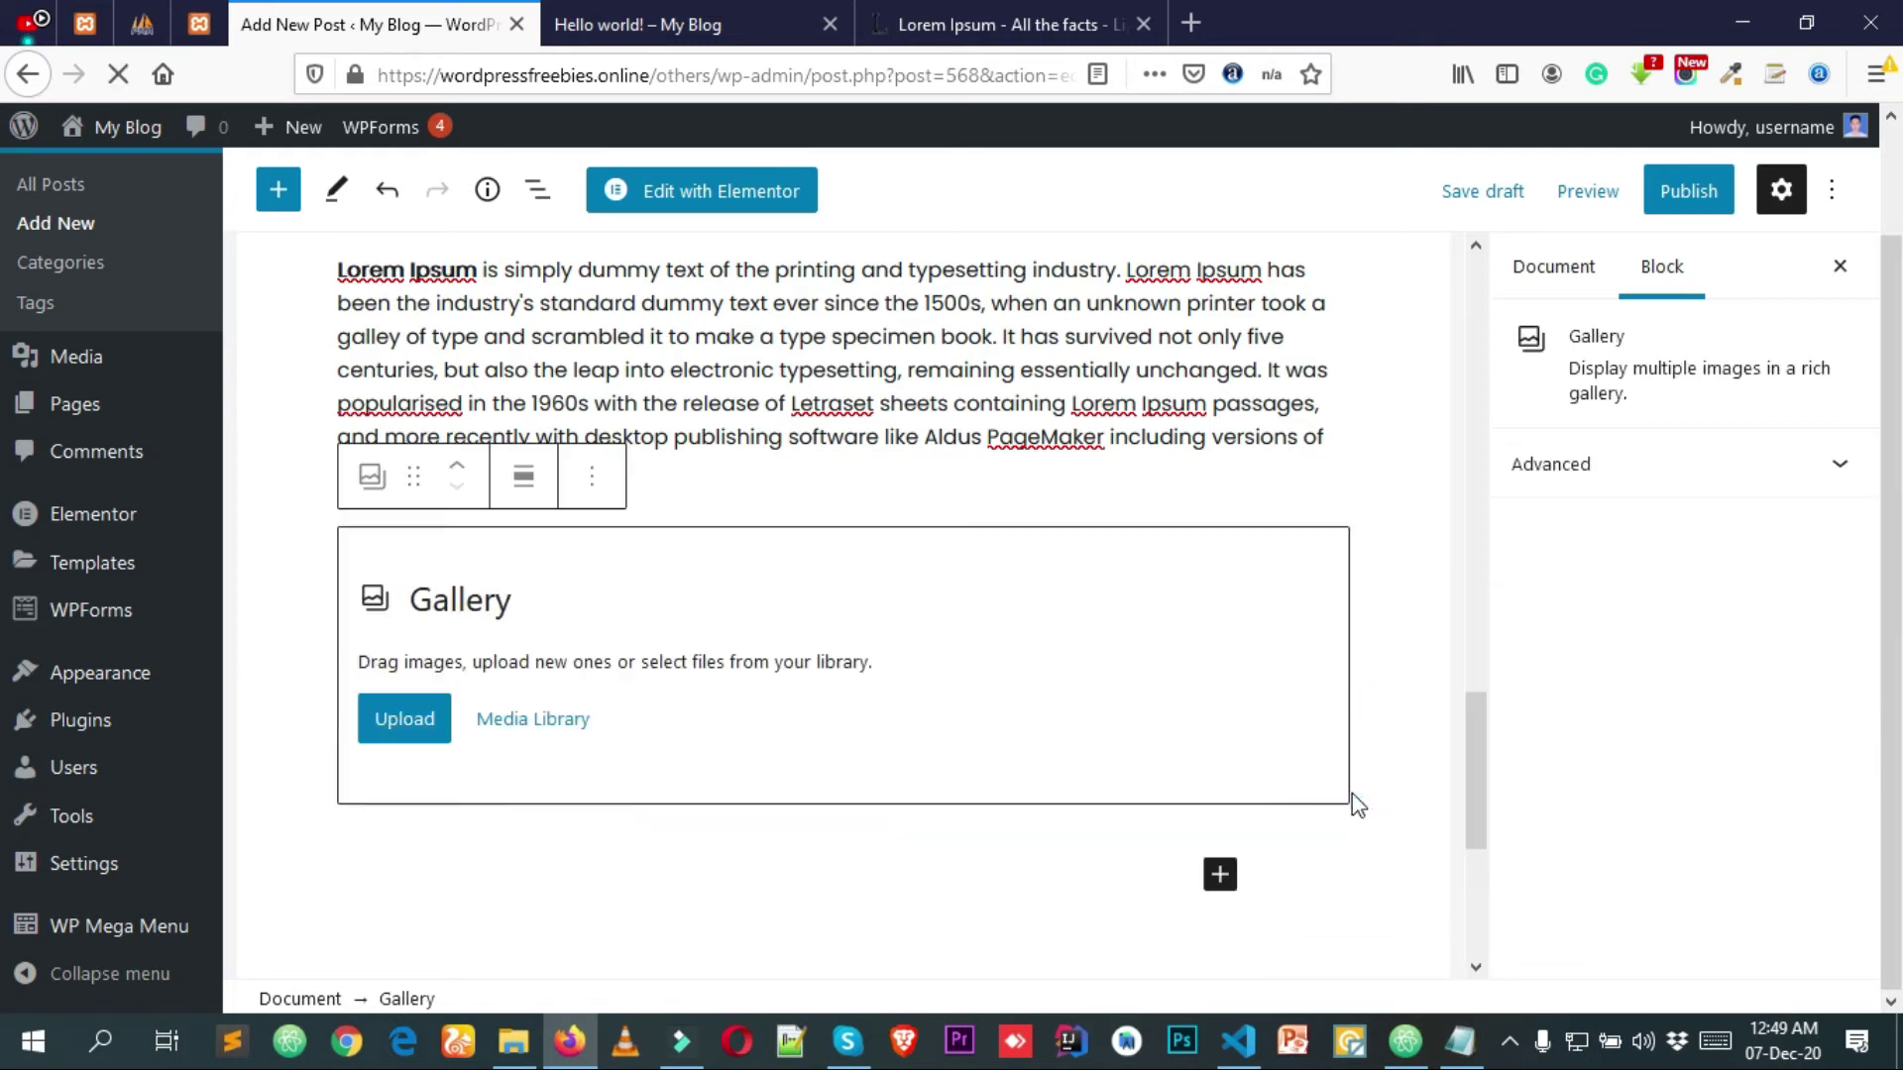
Upload Screenshot_5.png, Screenshot_6.png, the [removal.ai] product image, hair-styles-for-men-31.jpg and hrithik_roshan.jpg from the Downloads folder into the gallery.
{"action": "left_click", "coordinate": [380, 745]}
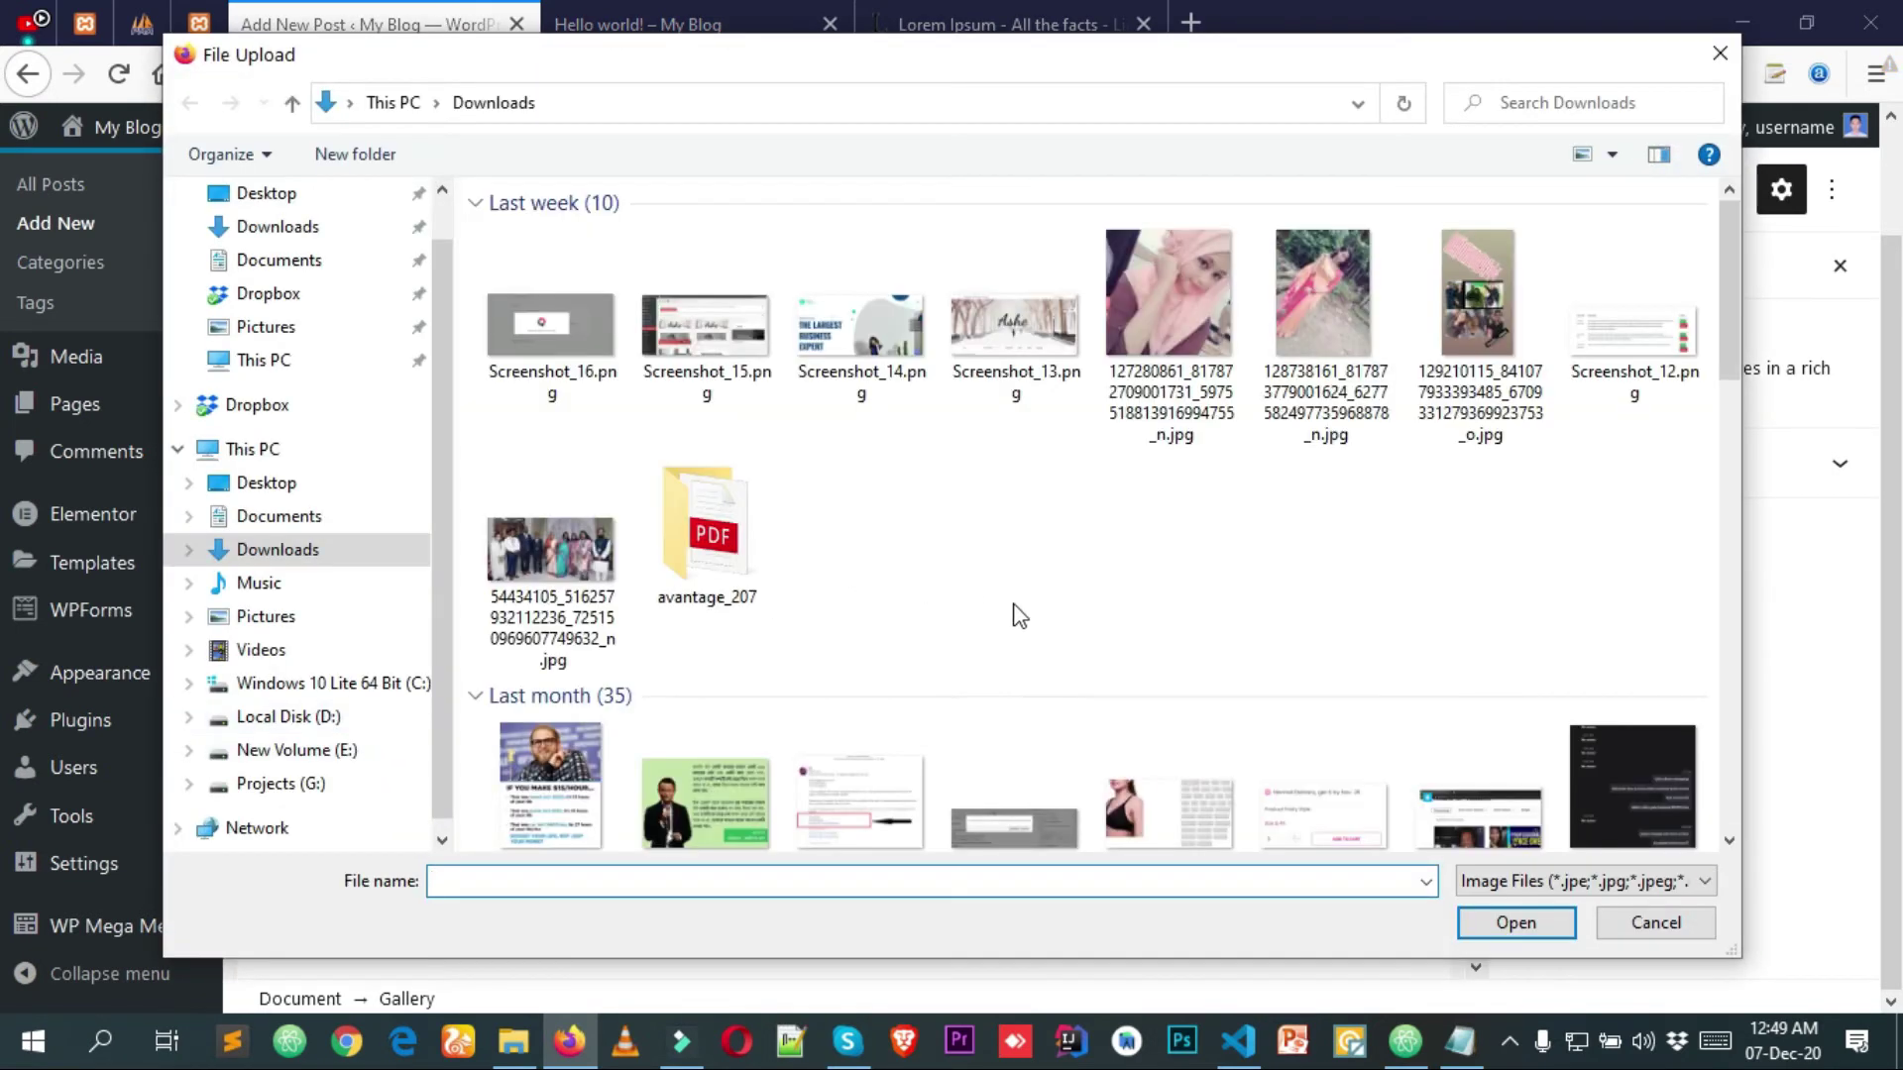
{"action": "scroll", "coordinate": [953, 644], "scroll_direction": "down", "scroll_amount": 5}
{"action": "left_click", "coordinate": [847, 555]}
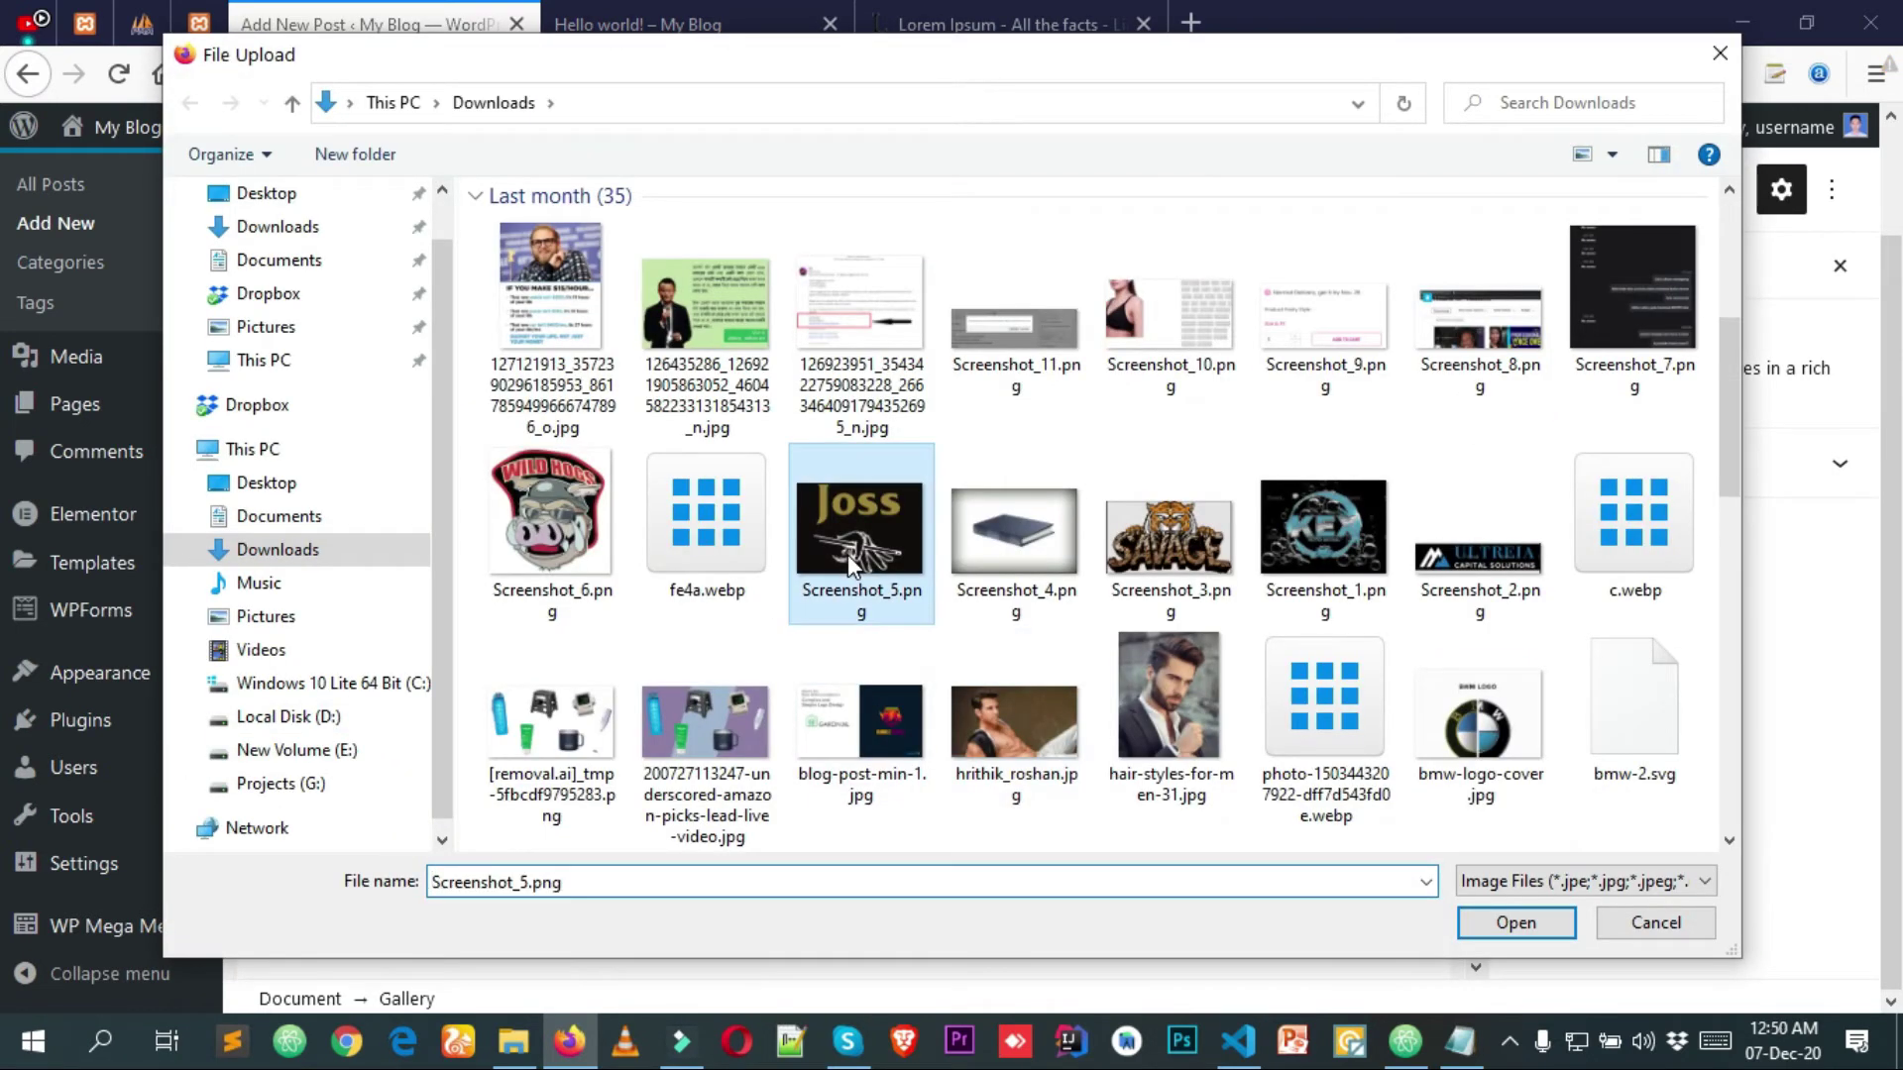
{"action": "left_click", "coordinate": [578, 563], "text": "ctrl"}
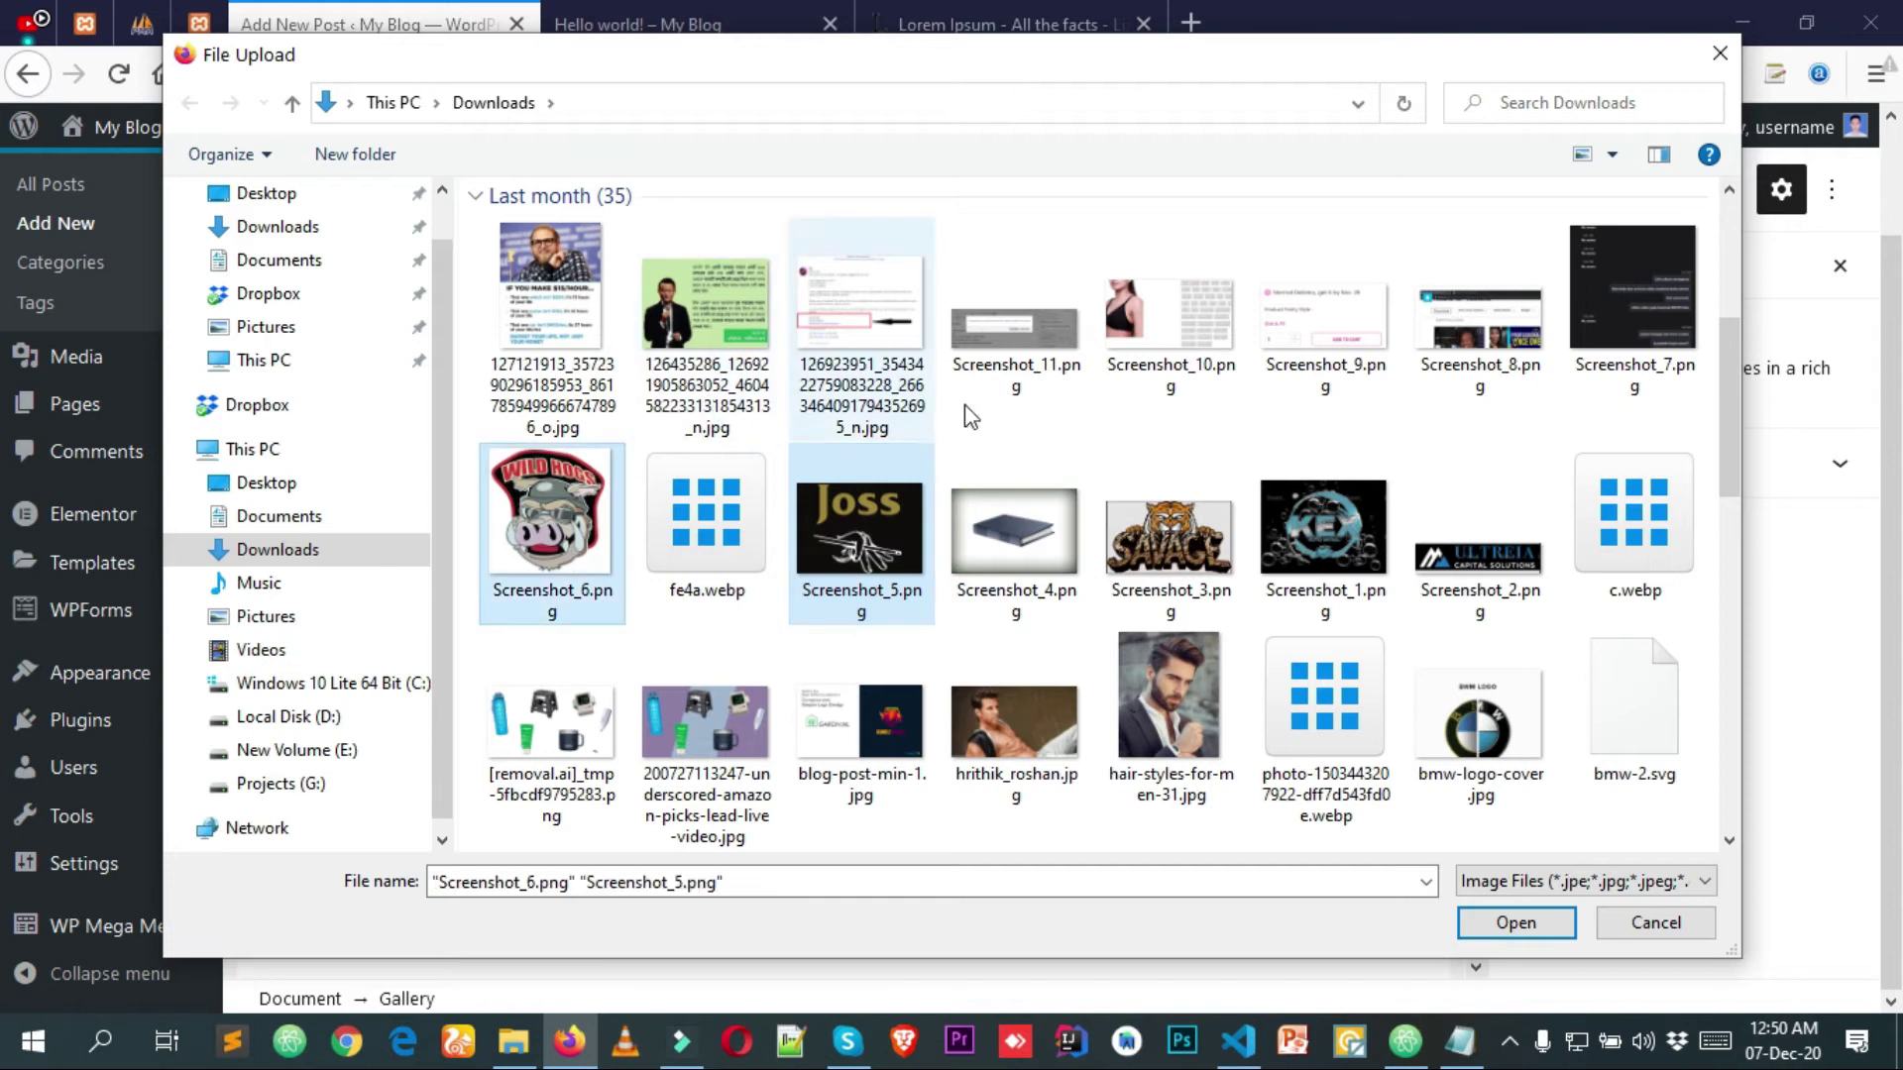
{"action": "left_click", "coordinate": [551, 728], "text": "ctrl"}
{"action": "left_click", "coordinate": [1169, 713], "text": "ctrl"}
{"action": "left_click", "coordinate": [1004, 755], "text": "ctrl"}
{"action": "left_click", "coordinate": [1561, 931]}
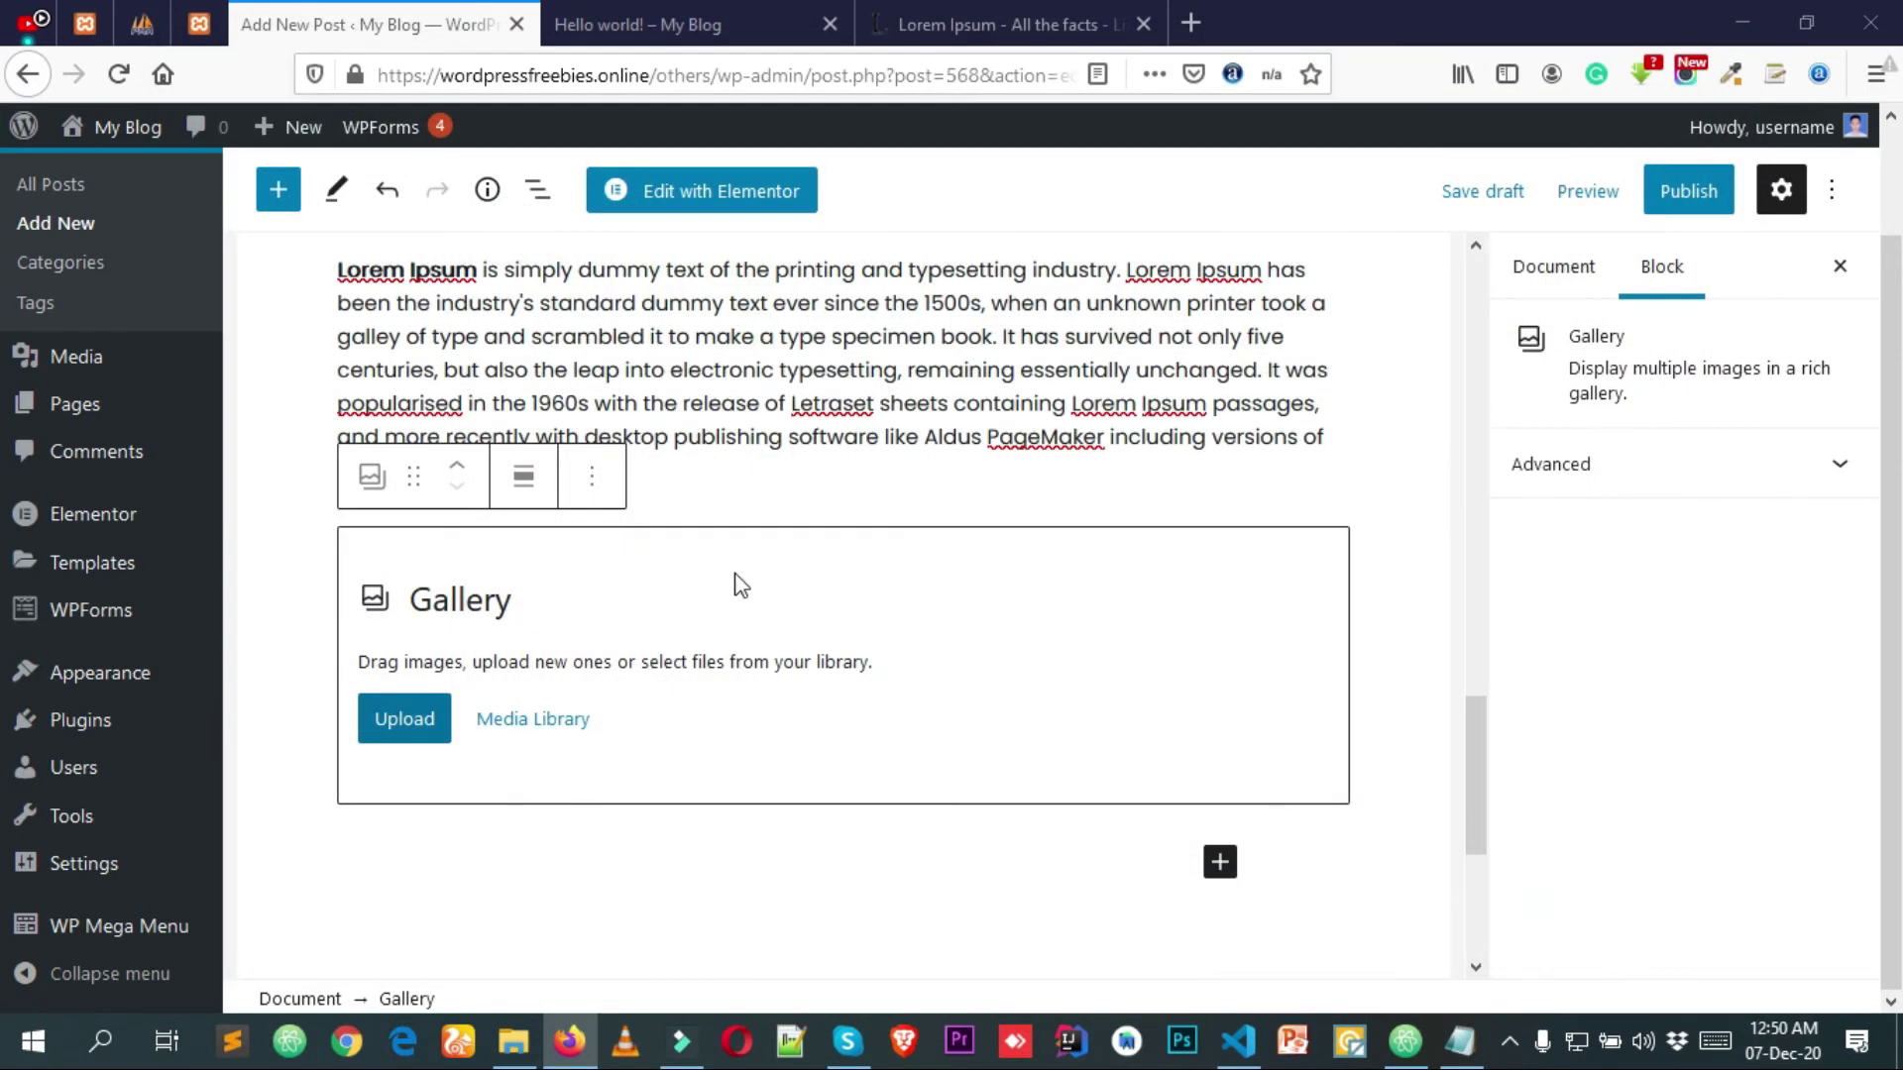
Examine the uploaded gallery images and the gallery's column, crop, link and image size settings.
{"action": "scroll", "coordinate": [895, 557], "scroll_direction": "down", "scroll_amount": 5}
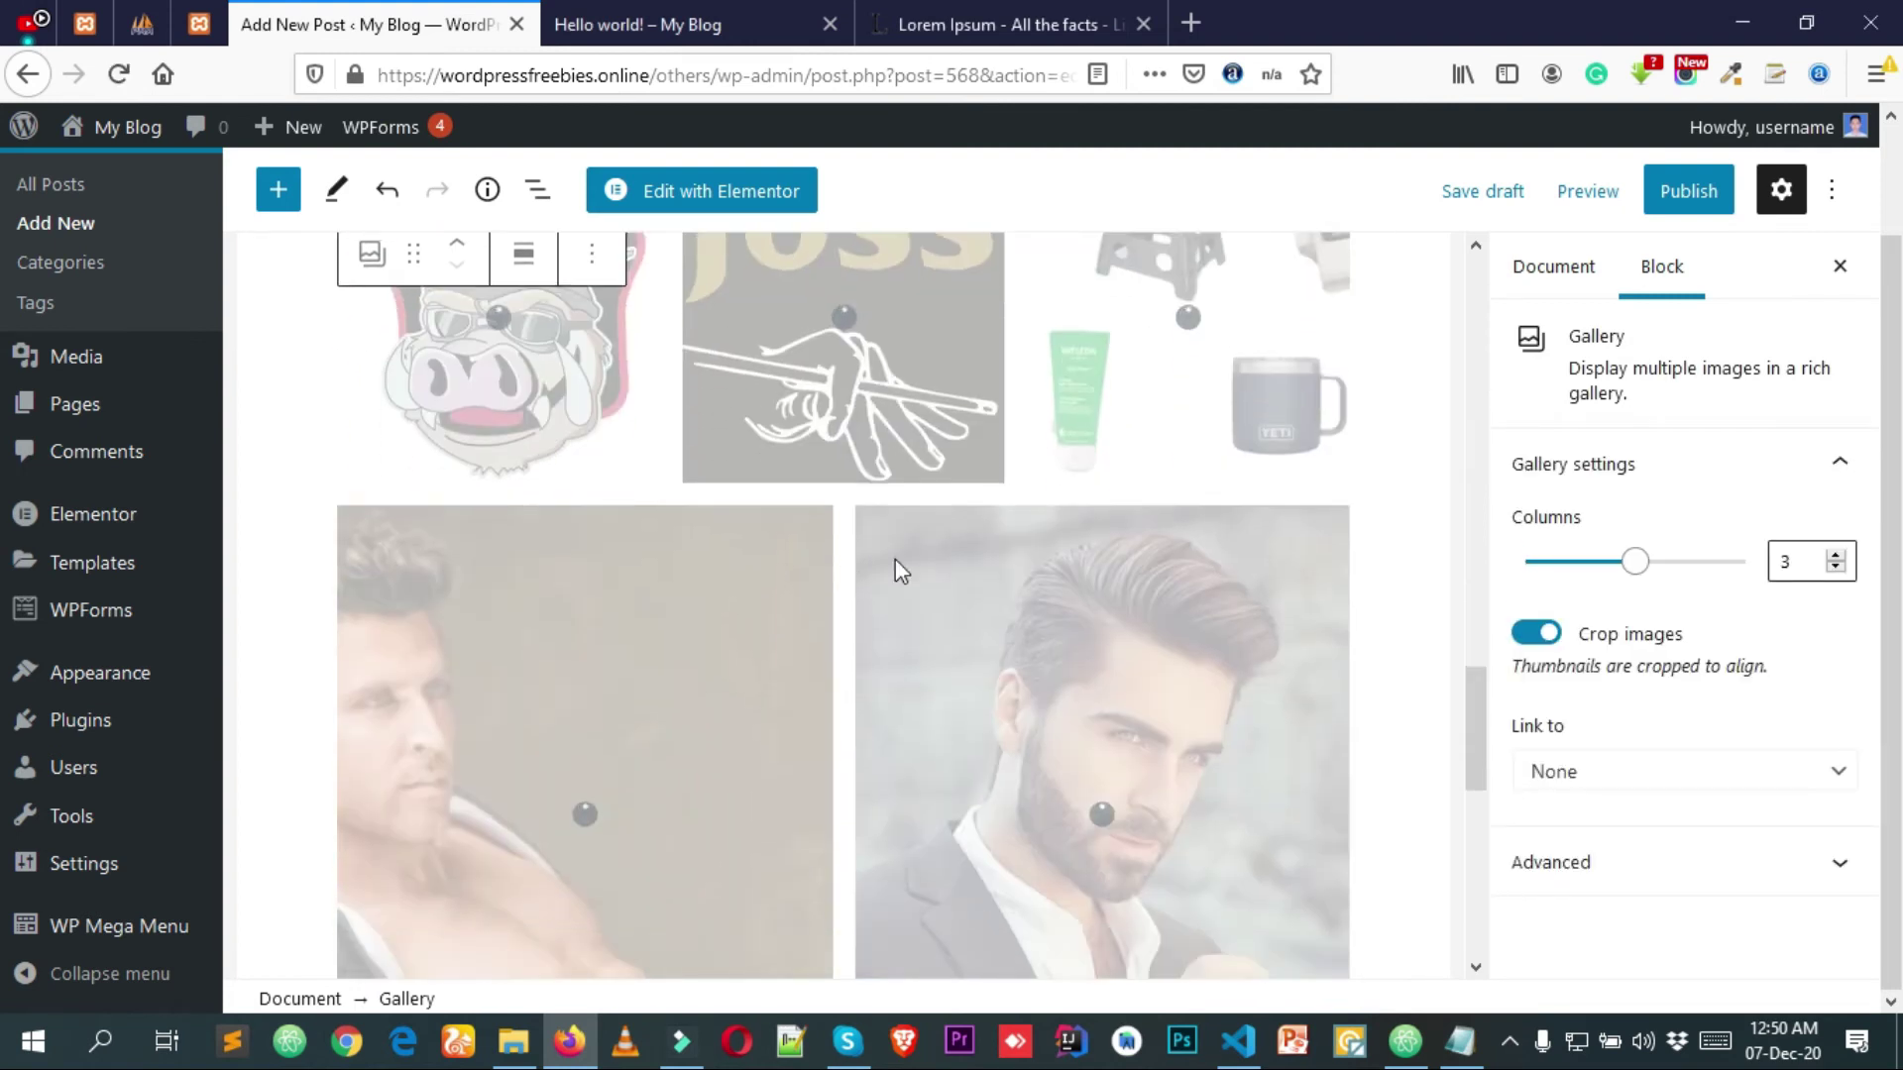
{"action": "scroll", "coordinate": [988, 560], "scroll_direction": "down", "scroll_amount": 2}
{"action": "scroll", "coordinate": [1057, 643], "scroll_direction": "up", "scroll_amount": 5}
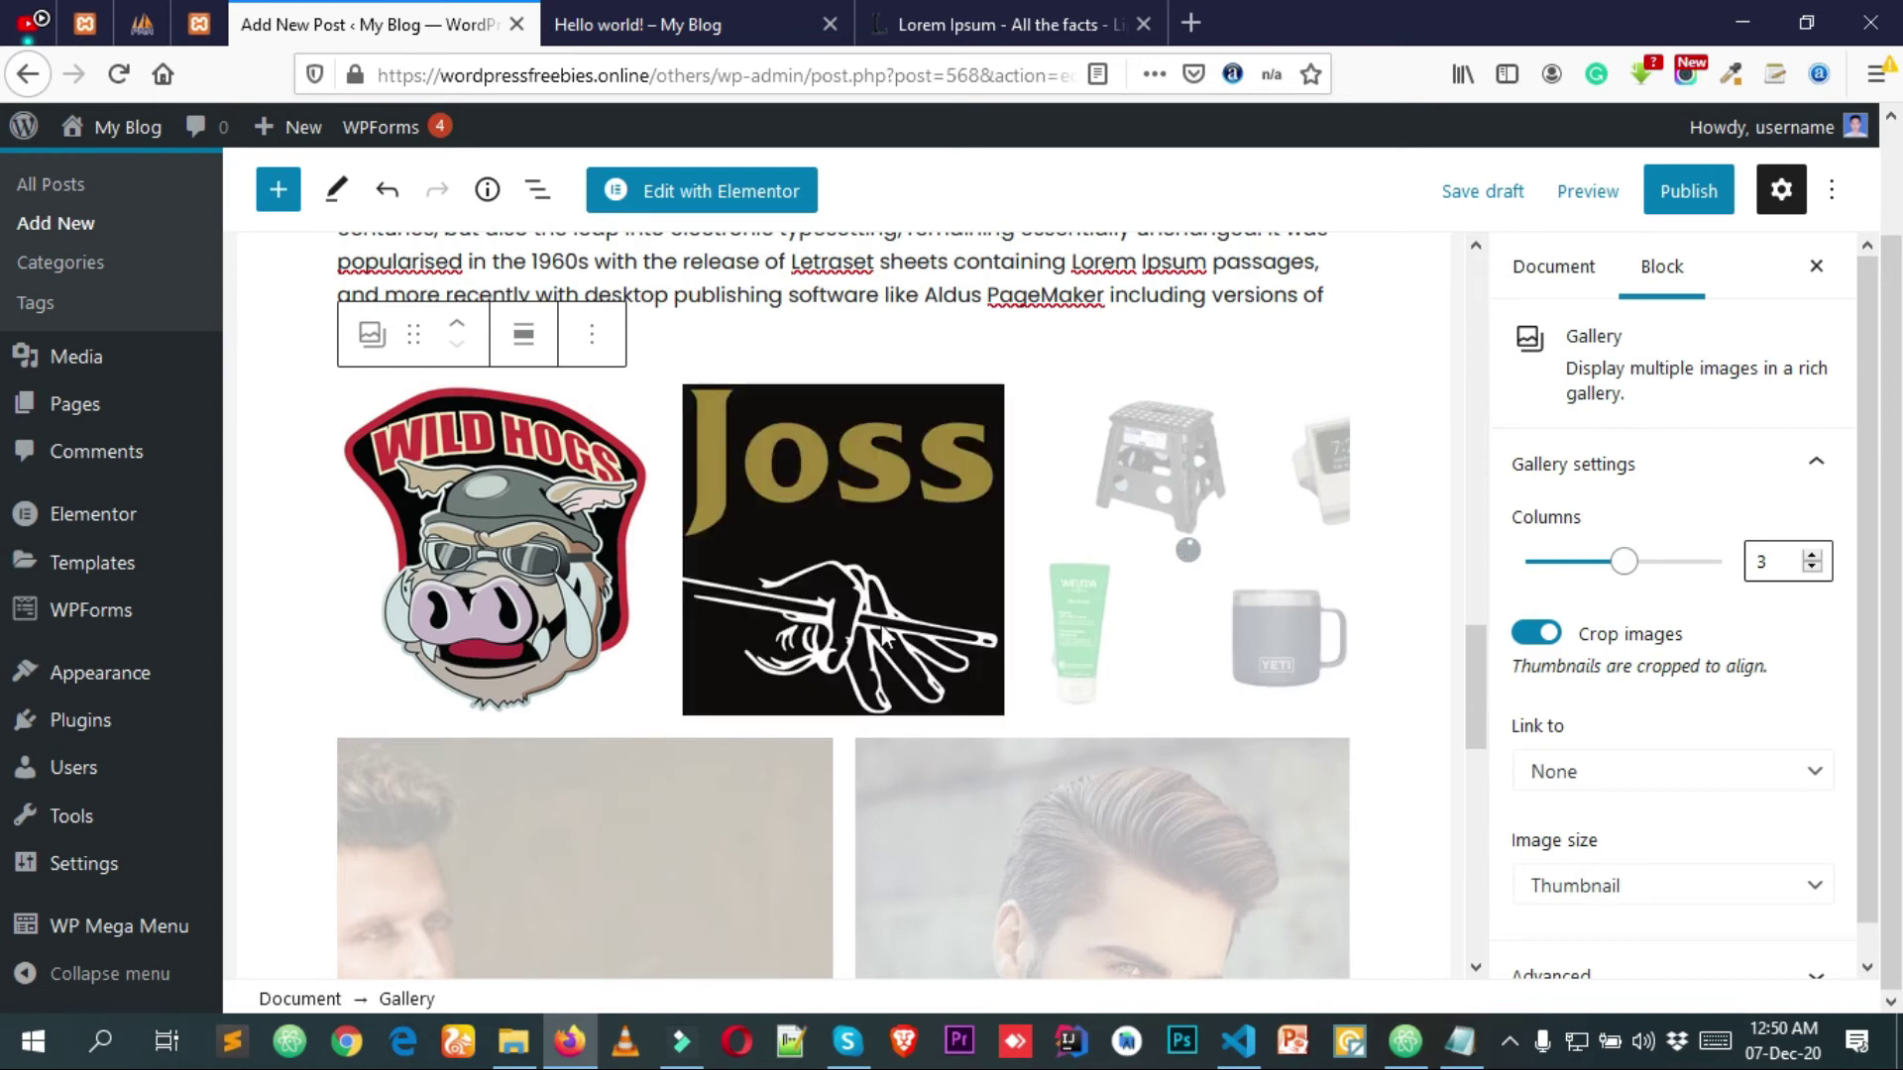
{"action": "scroll", "coordinate": [893, 677], "scroll_direction": "down", "scroll_amount": 3}
{"action": "scroll", "coordinate": [1218, 614], "scroll_direction": "up", "scroll_amount": 2}
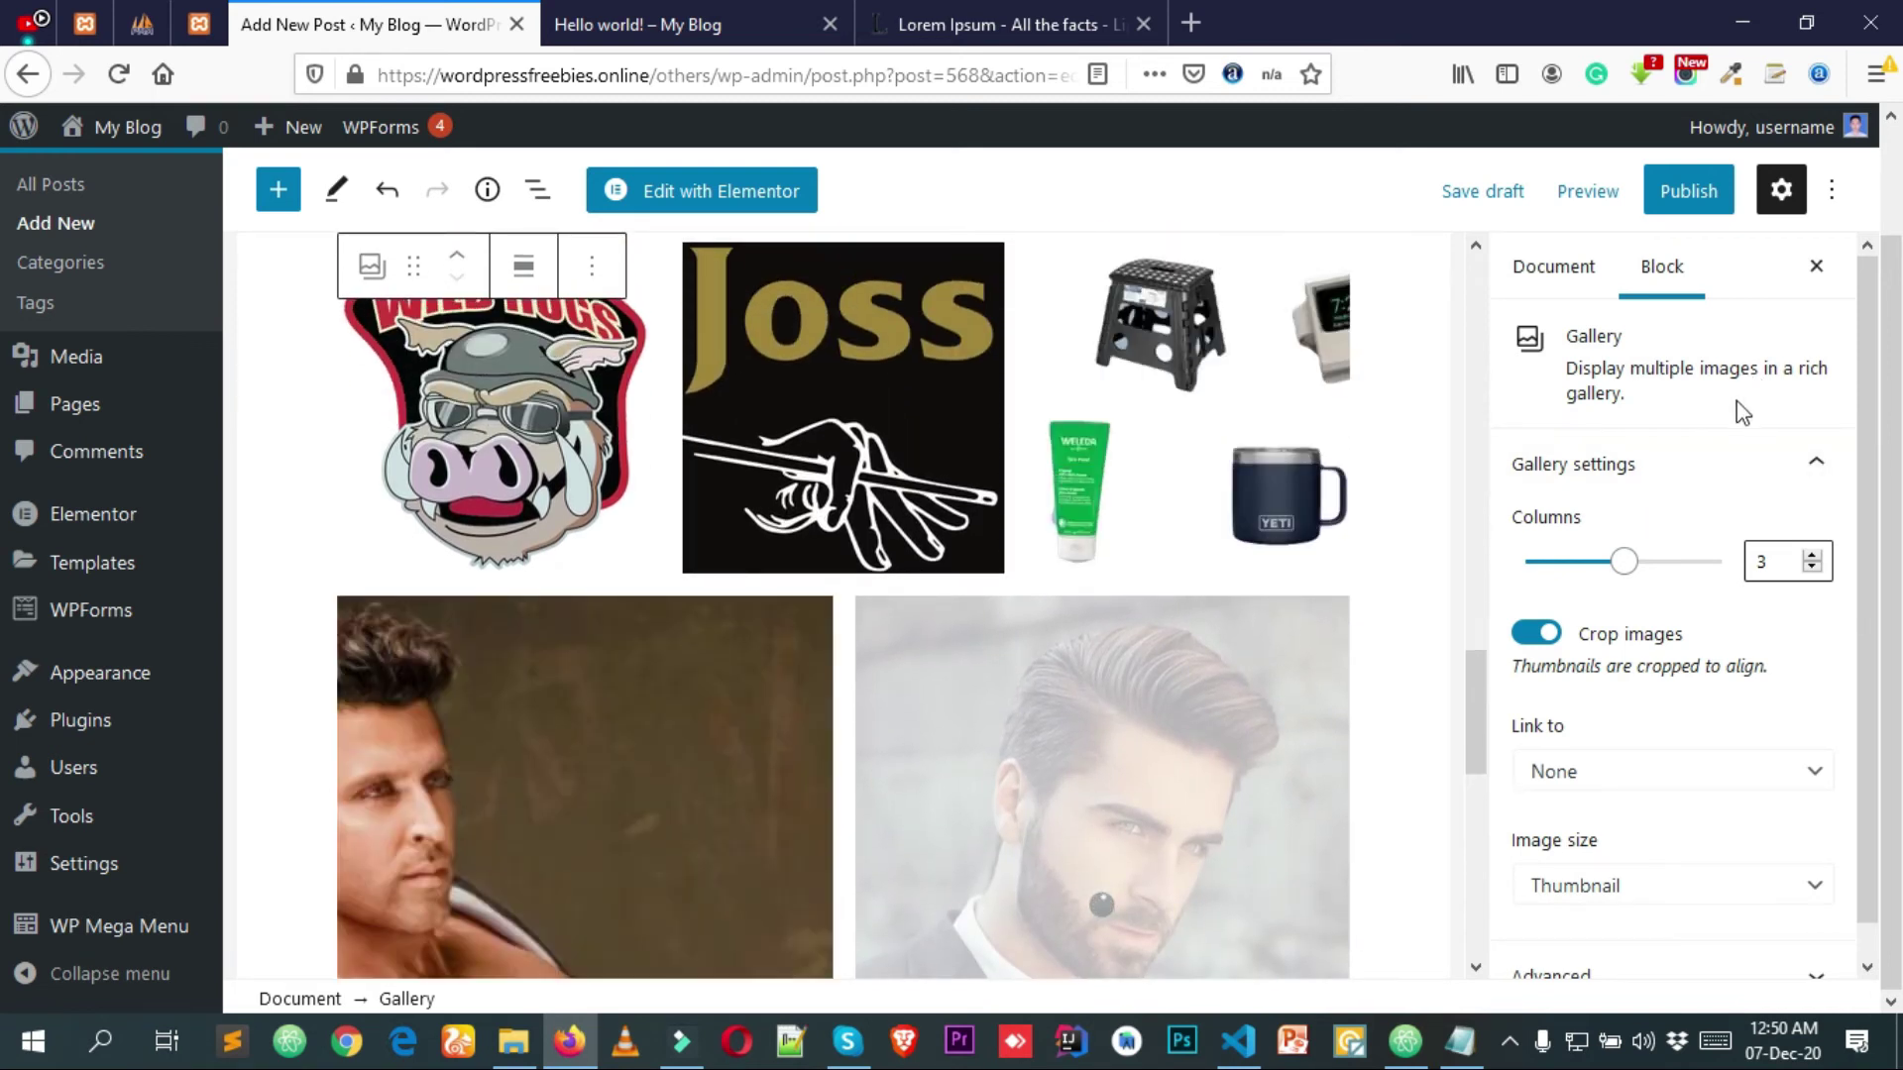
{"action": "scroll", "coordinate": [1741, 467], "scroll_direction": "down", "scroll_amount": 1}
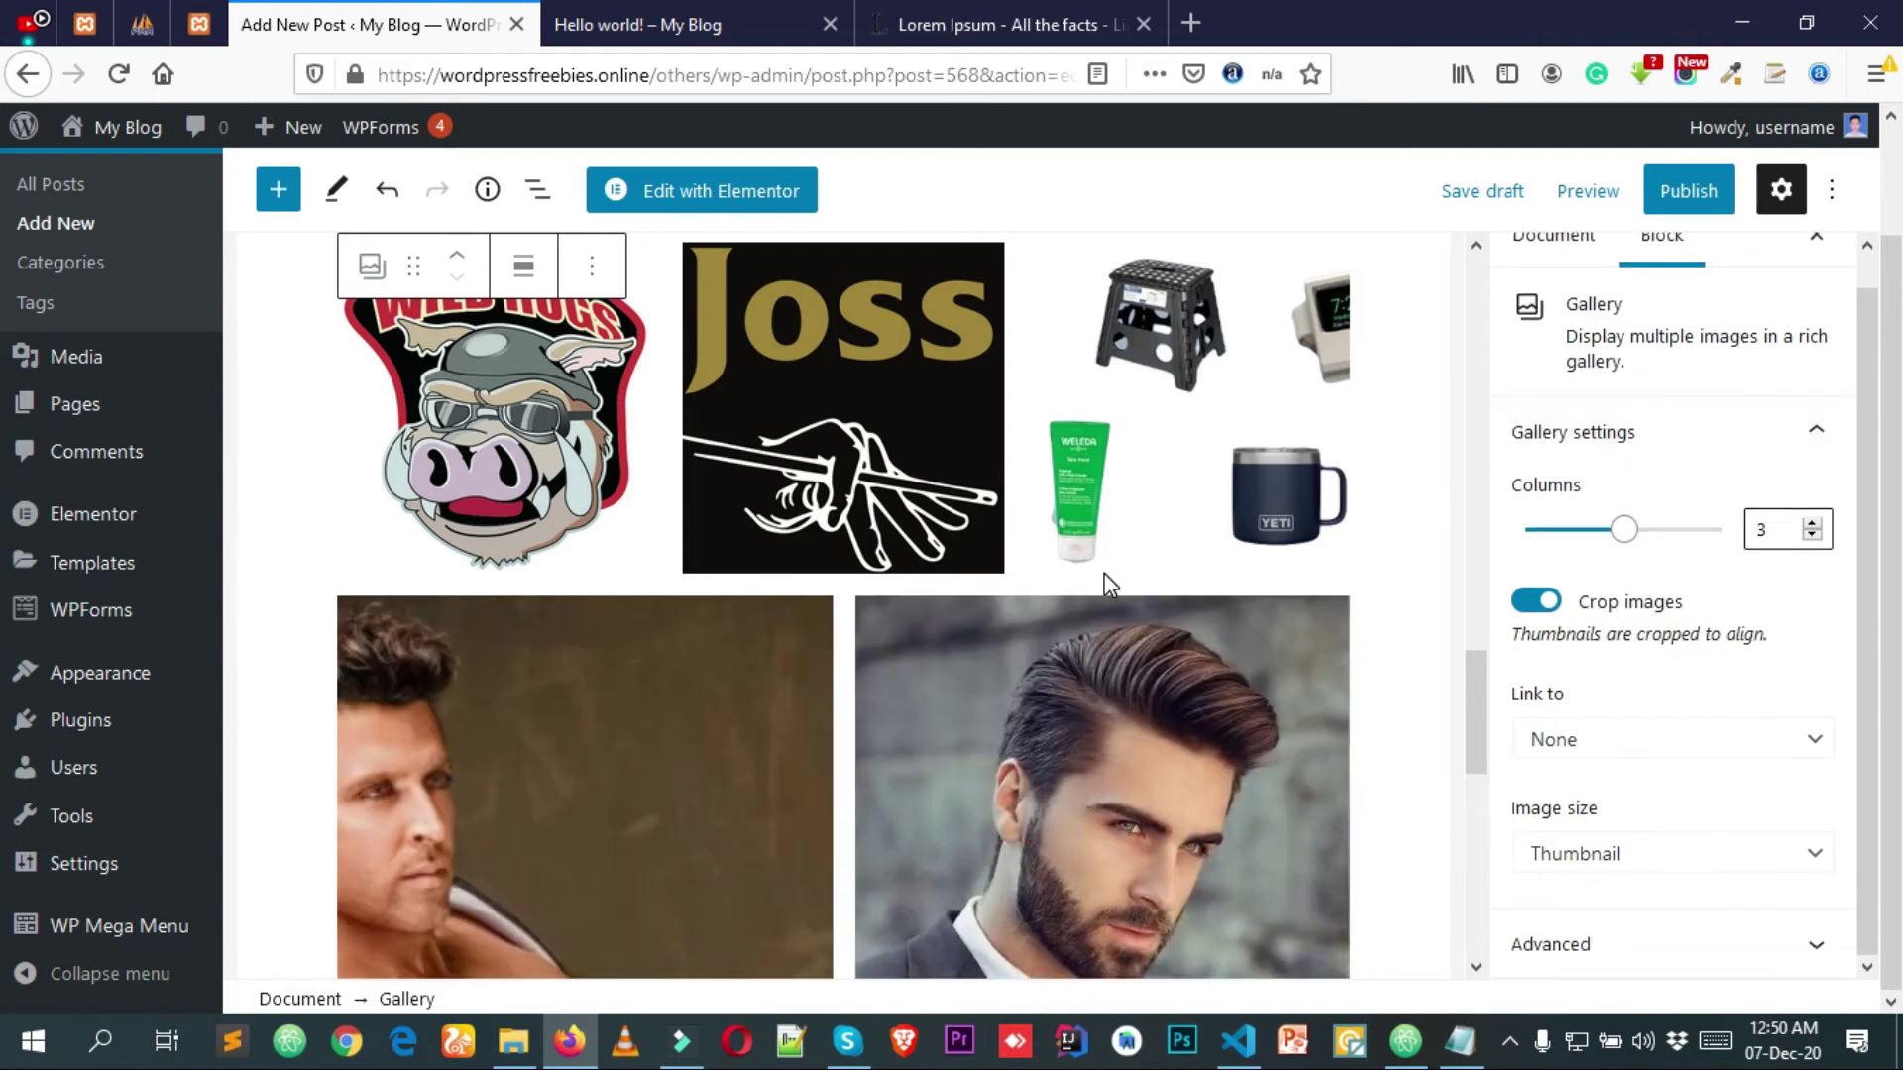
{"action": "scroll", "coordinate": [1031, 581], "scroll_direction": "down", "scroll_amount": 3}
{"action": "scroll", "coordinate": [858, 603], "scroll_direction": "down", "scroll_amount": 2}
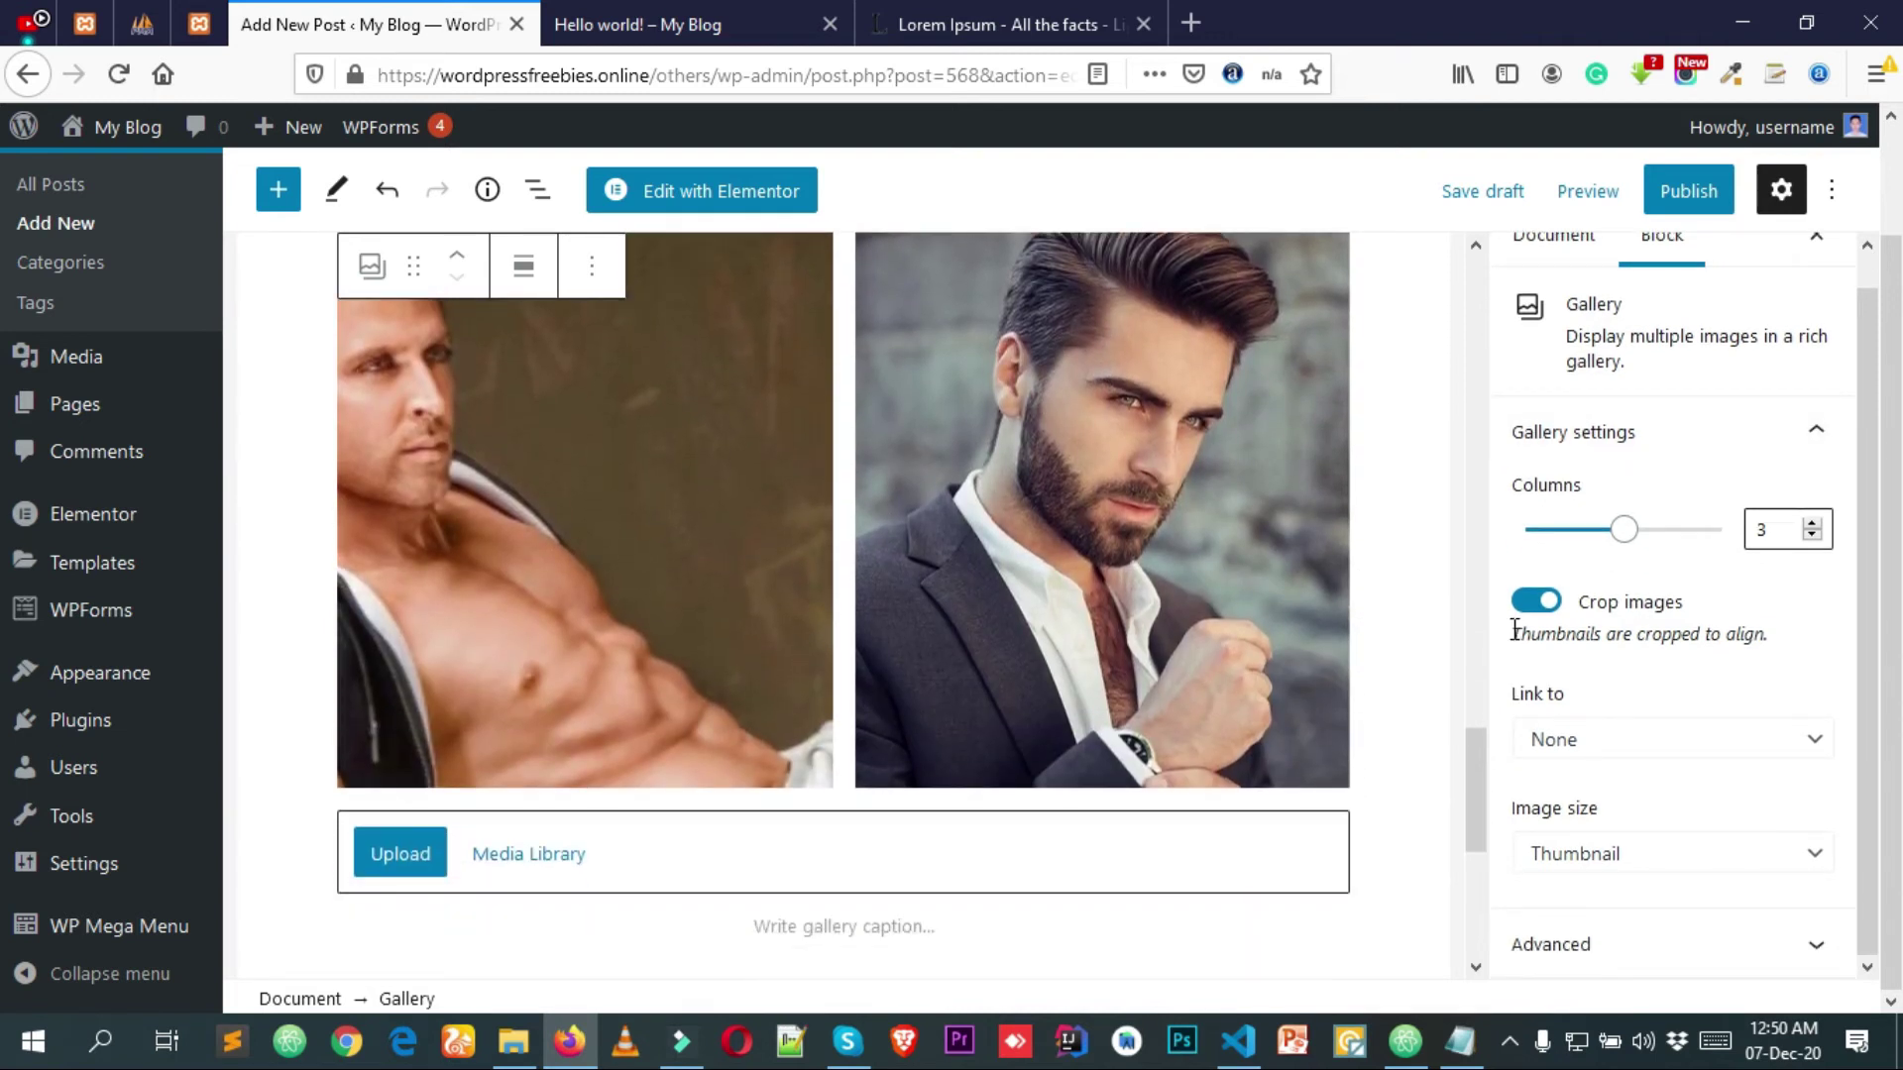
{"action": "scroll", "coordinate": [1090, 597], "scroll_direction": "up", "scroll_amount": 3}
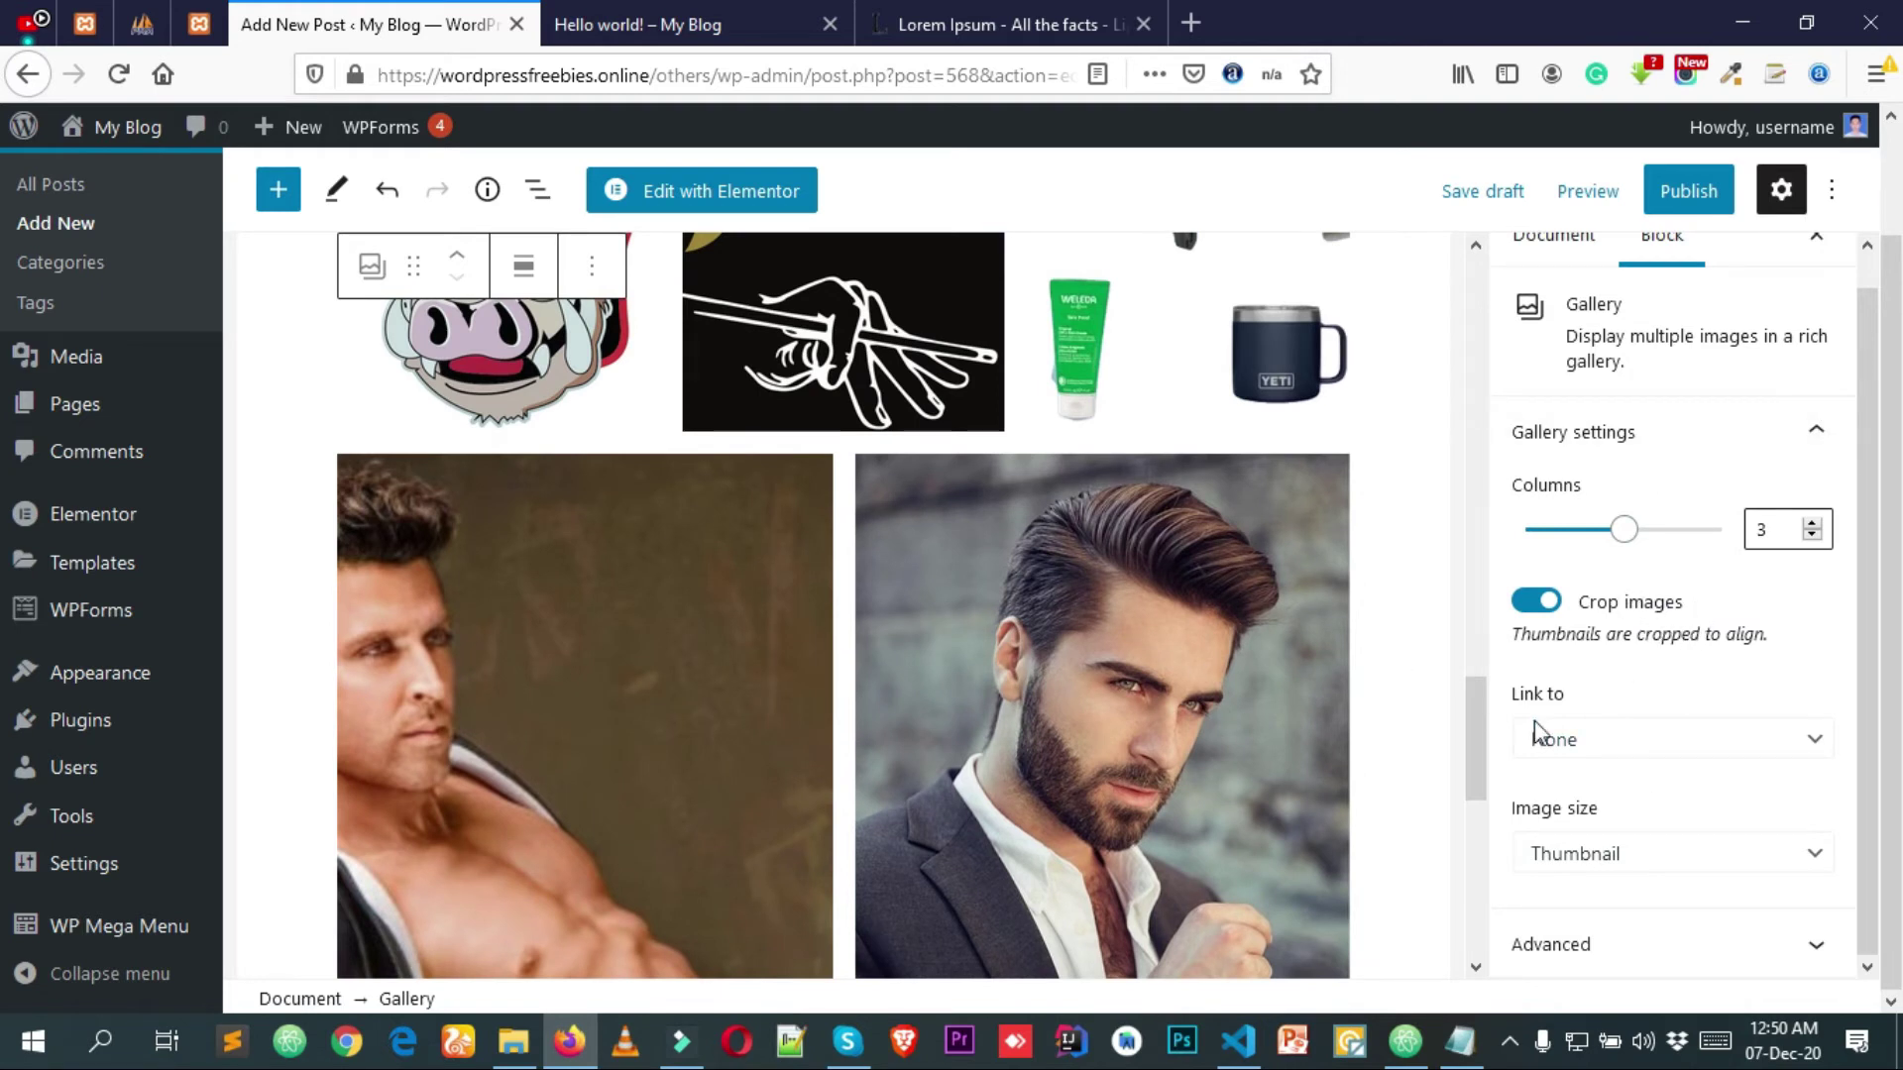
Publish the post with public visibility and immediate publishing.
{"action": "scroll", "coordinate": [1615, 694], "scroll_direction": "up", "scroll_amount": 1}
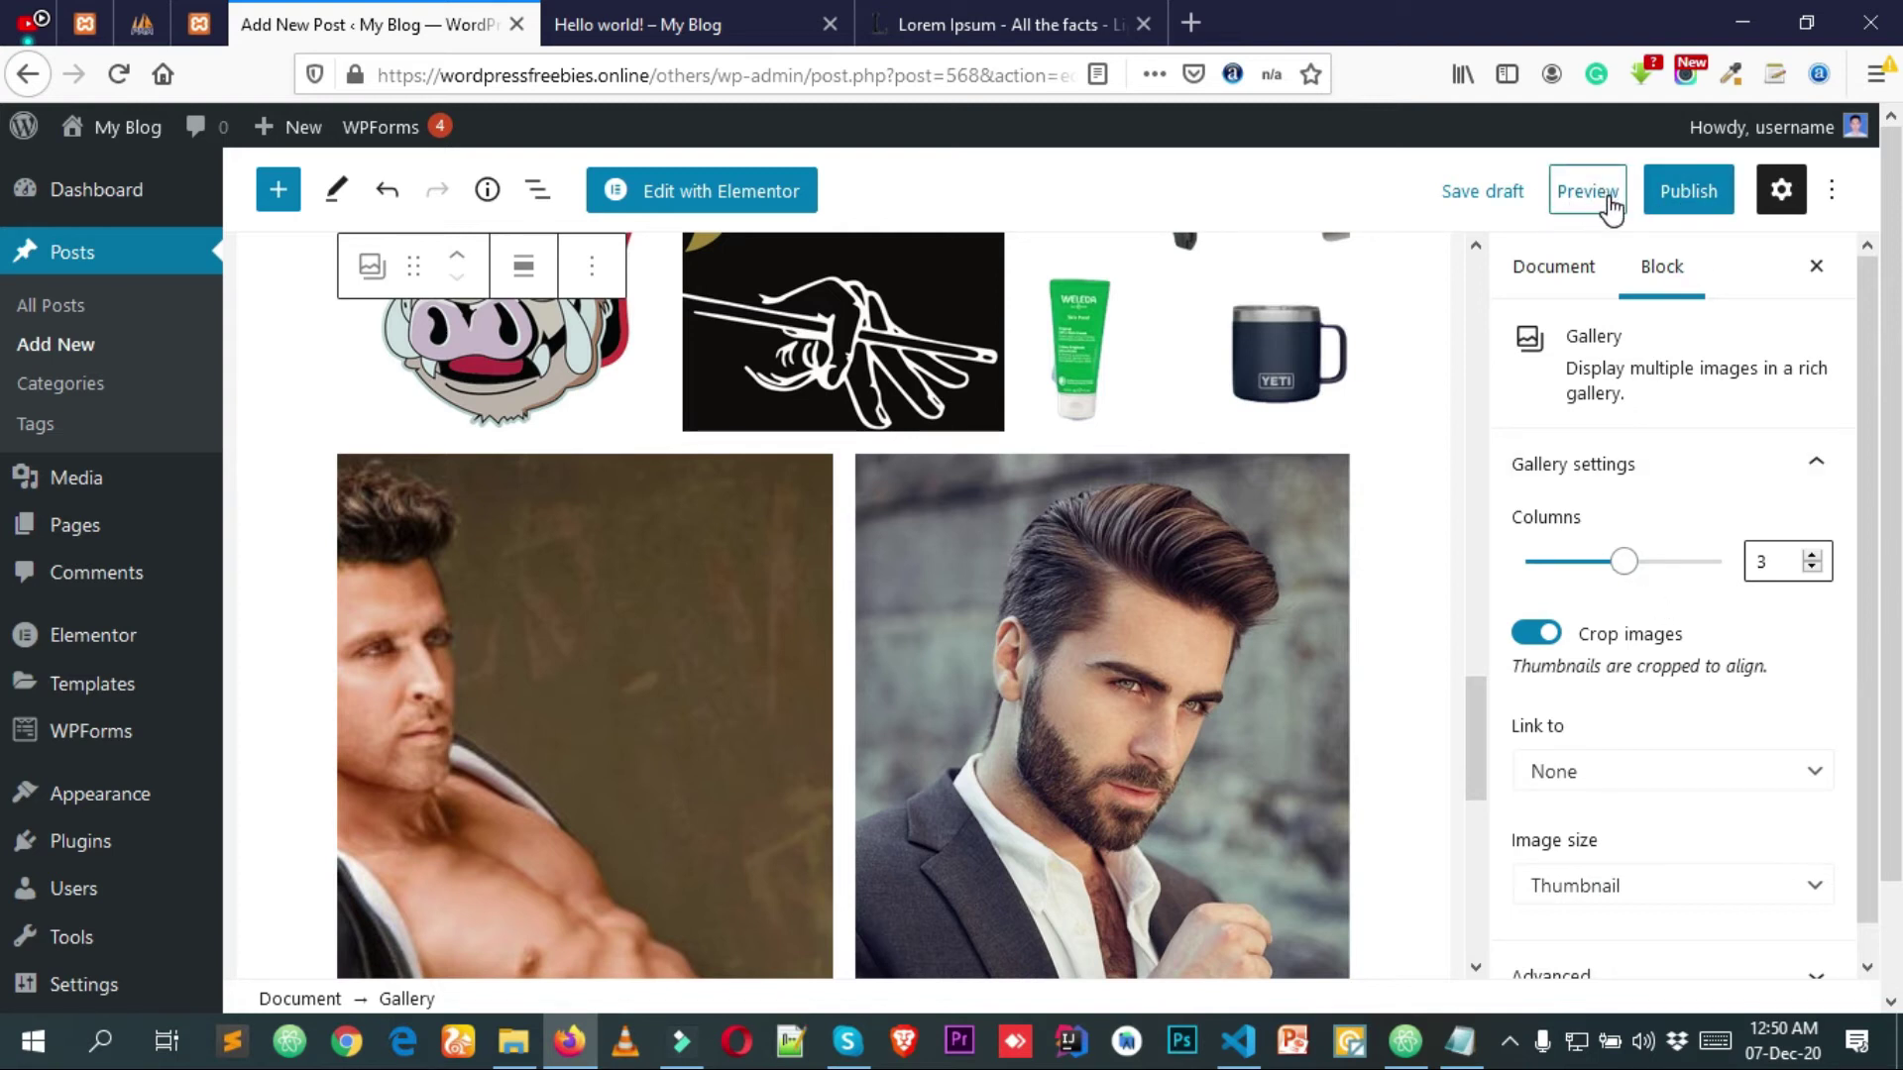
{"action": "left_click", "coordinate": [1693, 203]}
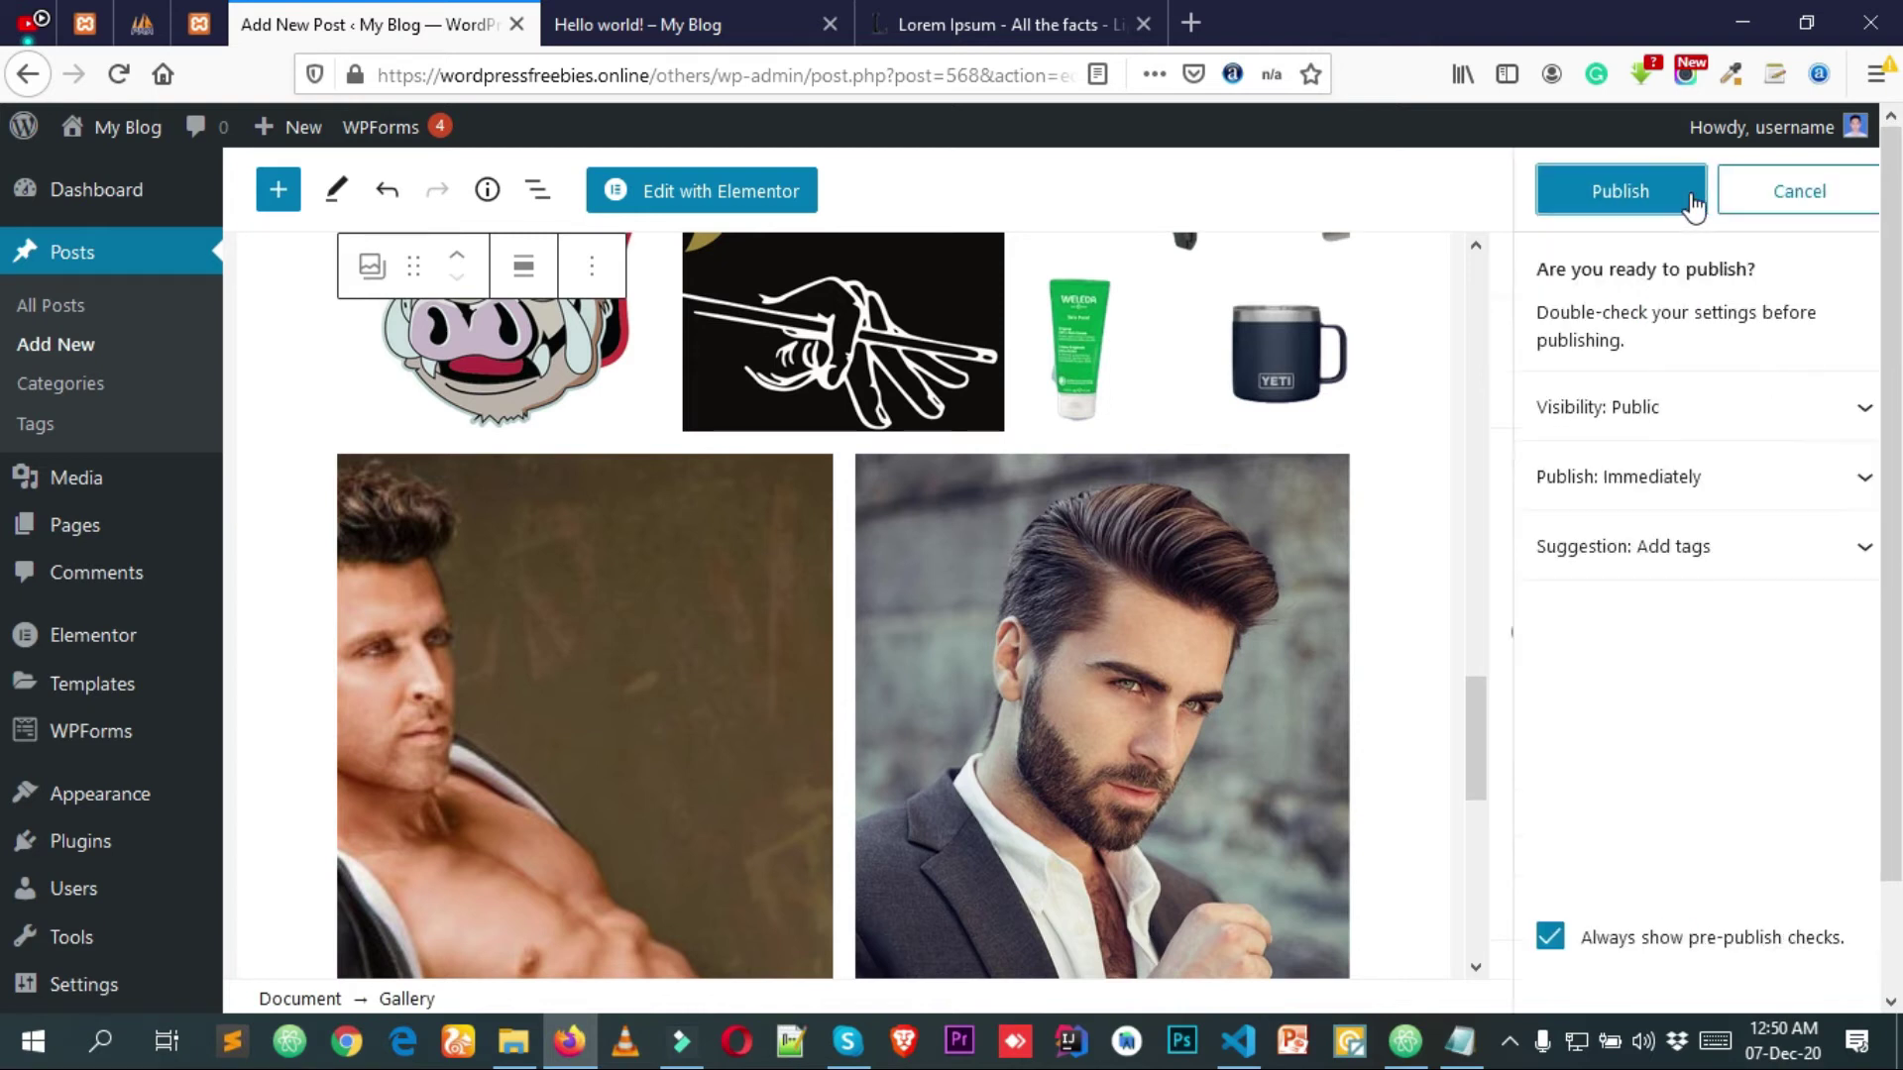
{"action": "left_click", "coordinate": [1597, 188]}
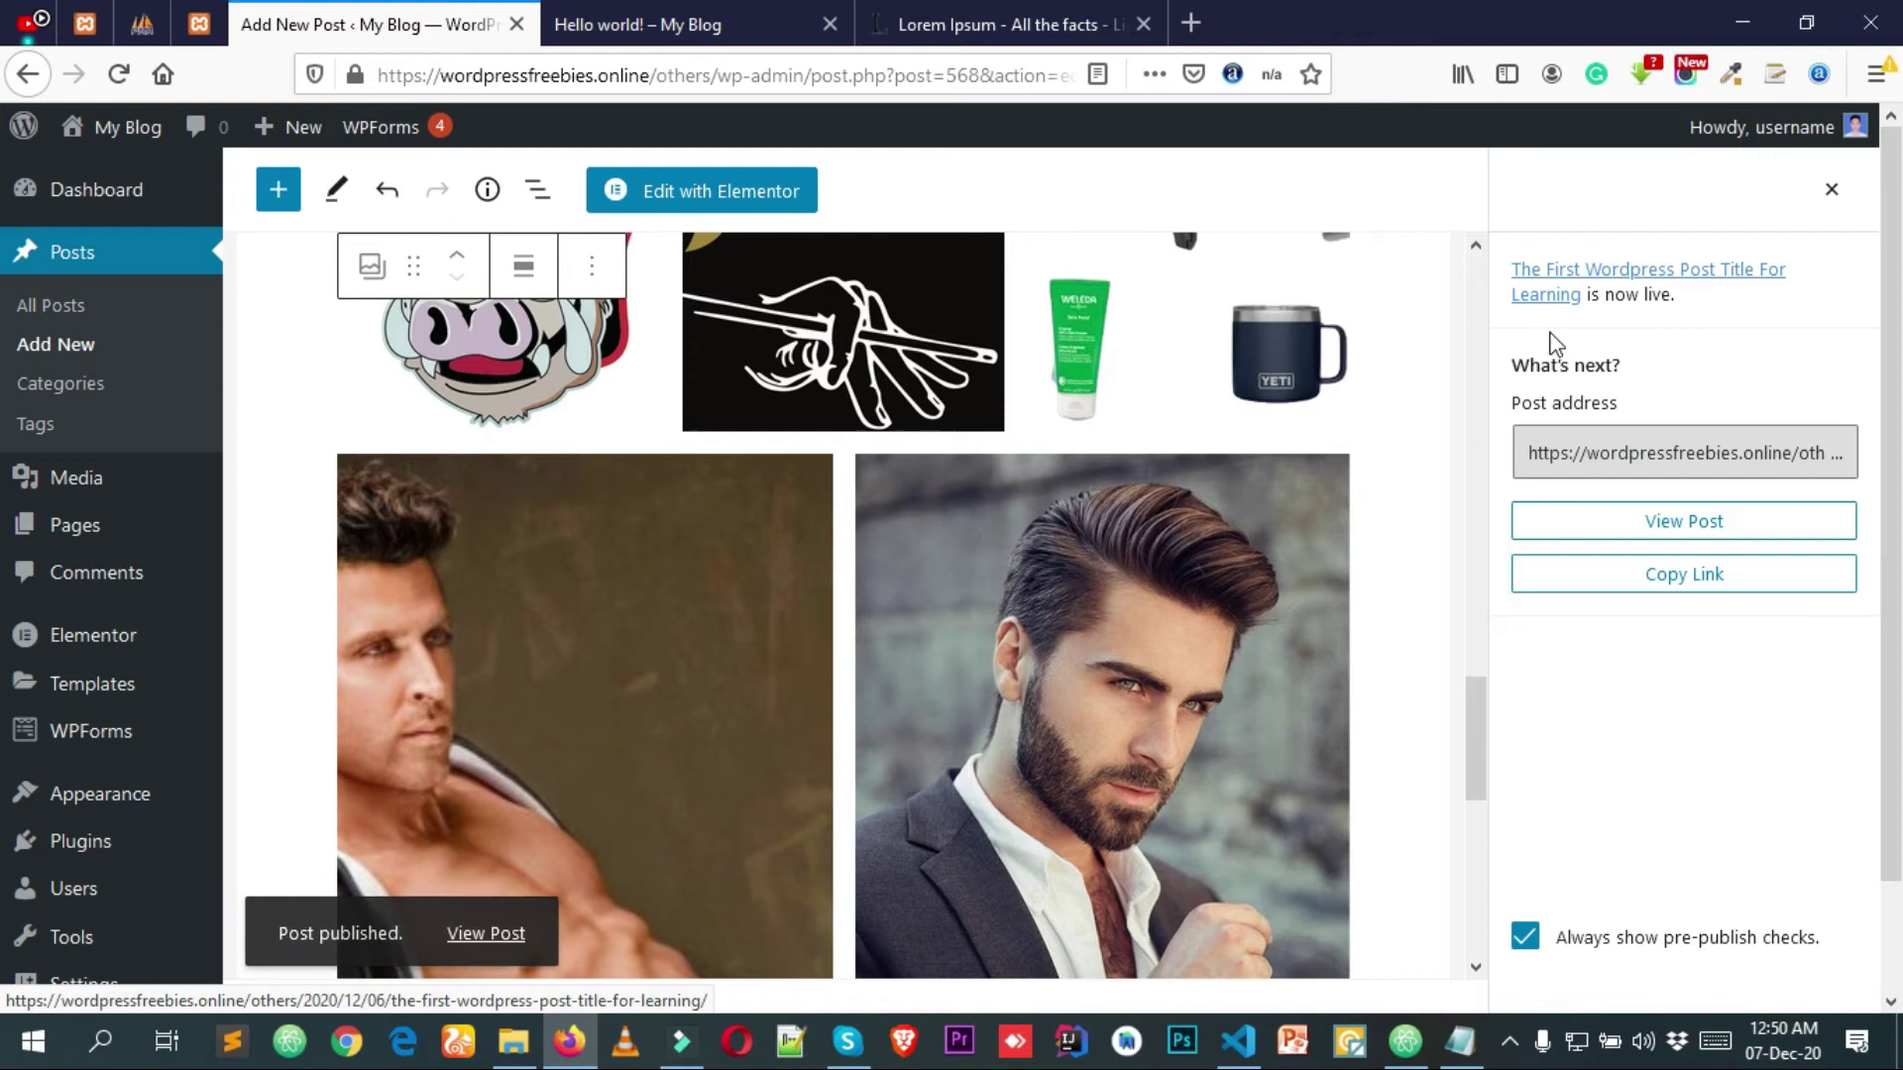
Reload the Hello world! page and go to the site's blog page at wordpressfreebies.online/others/blog.
{"action": "left_click", "coordinate": [582, 17]}
{"action": "right_click", "coordinate": [509, 236]}
{"action": "left_click", "coordinate": [708, 265]}
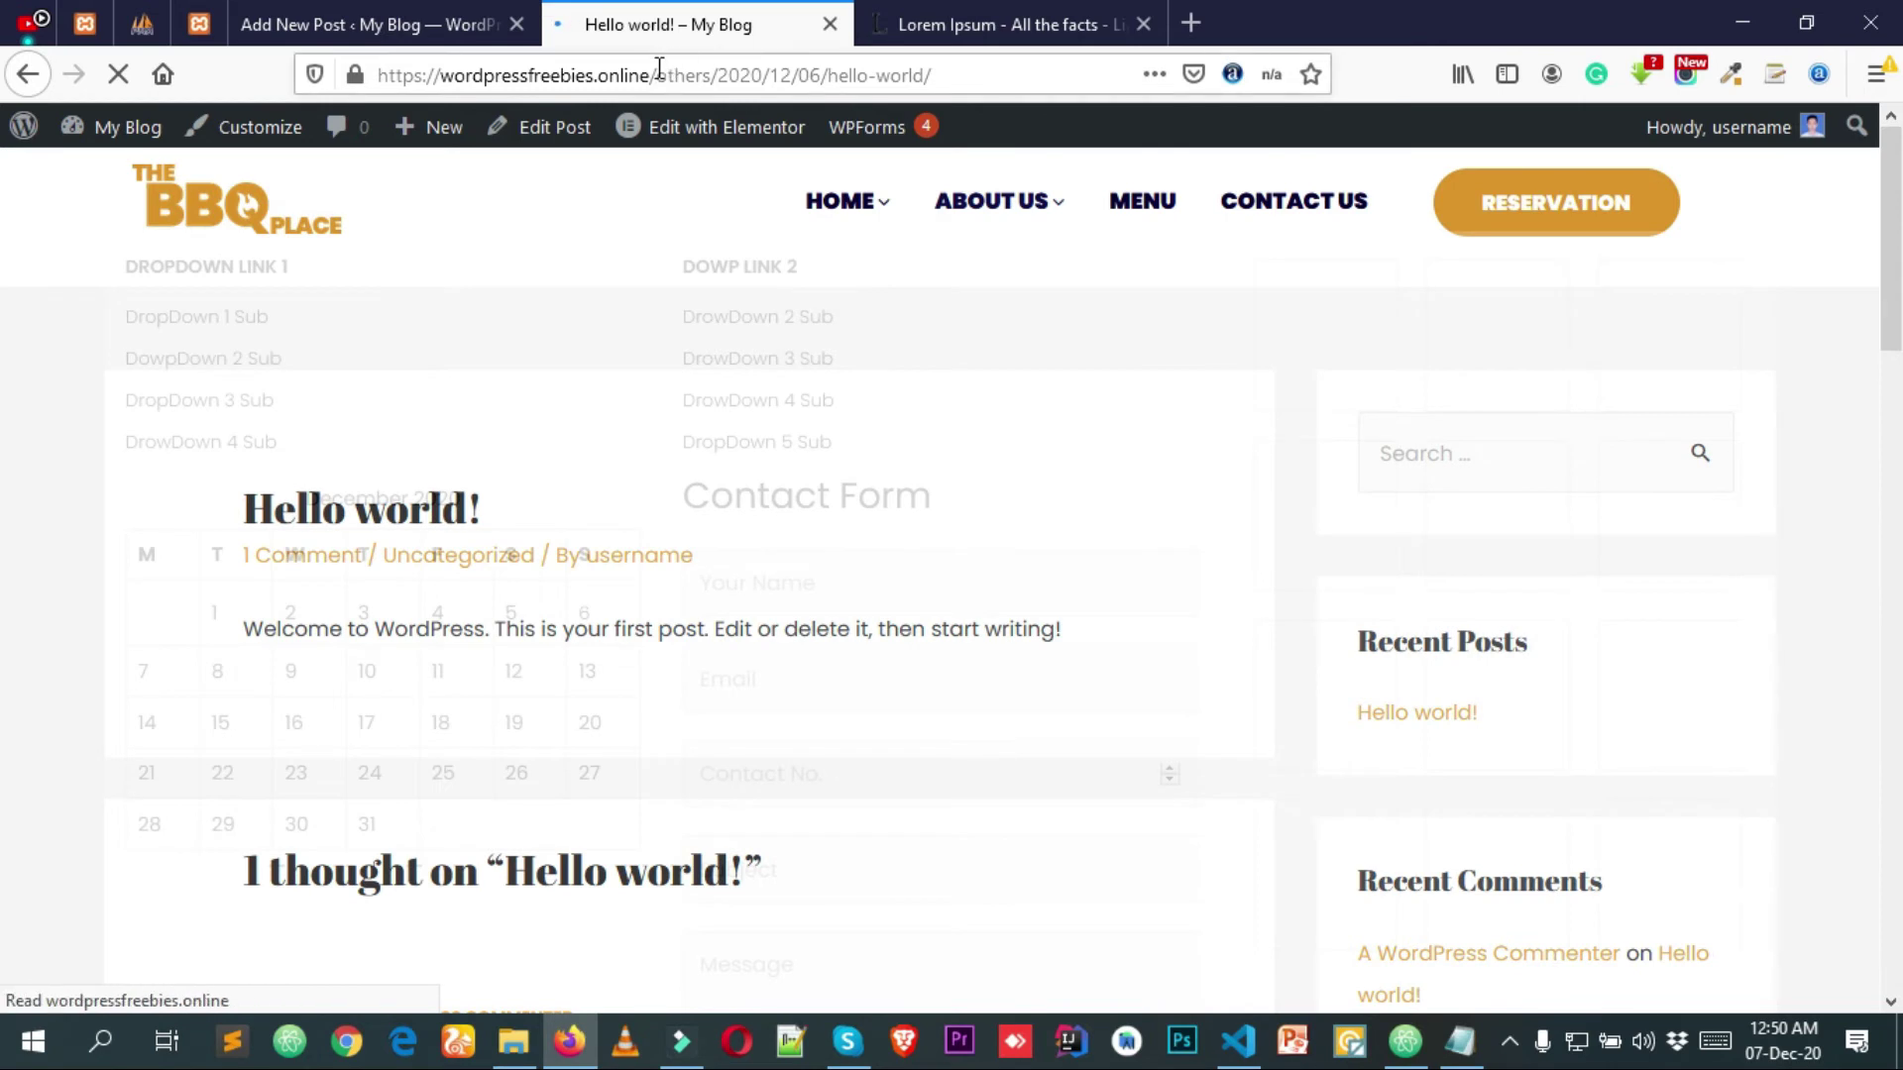
{"action": "left_click_drag", "start_coordinate": [652, 74], "coordinate": [1141, 71]}
{"action": "type", "text": "b"}
{"action": "key", "text": "BackSpace"}
{"action": "key", "text": "BackSpace"}
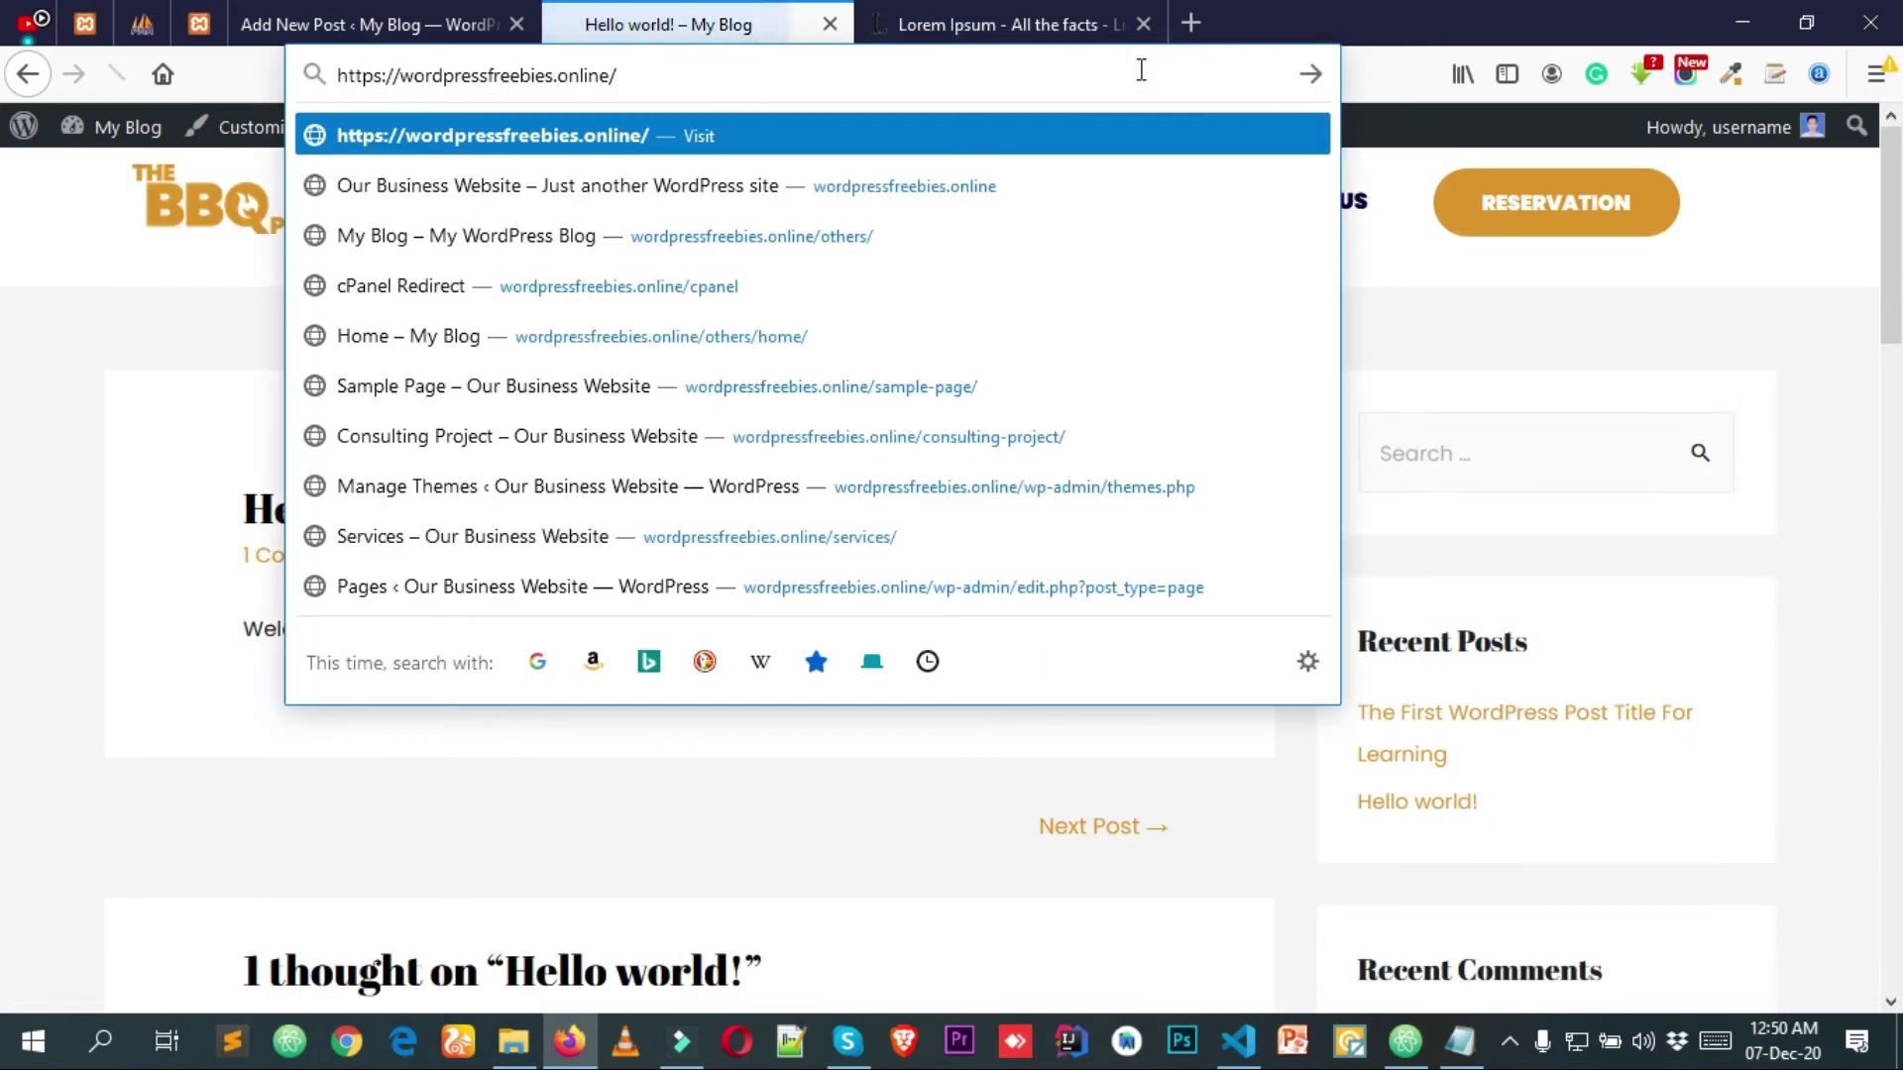
{"action": "type", "text": "others/blog"}
{"action": "key", "text": "Return"}
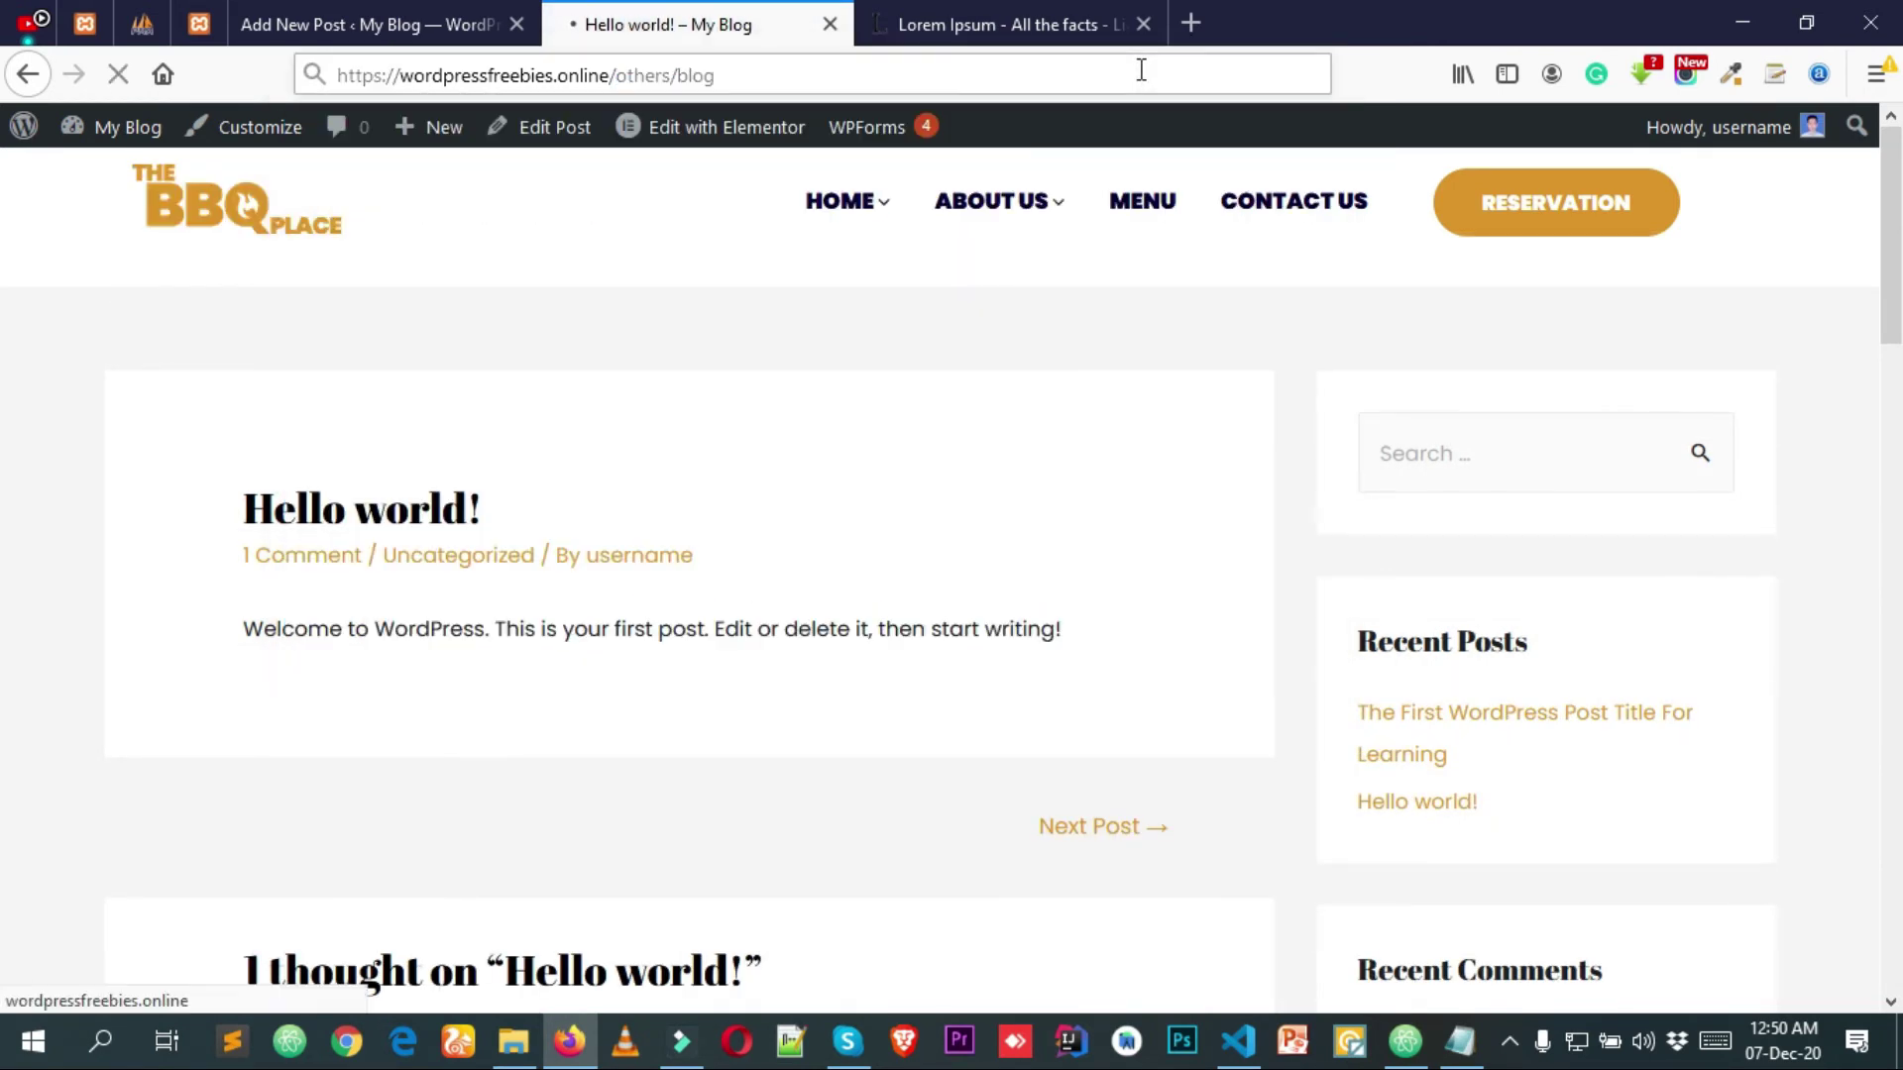
{"action": "mouse_move", "coordinate": [808, 297]}
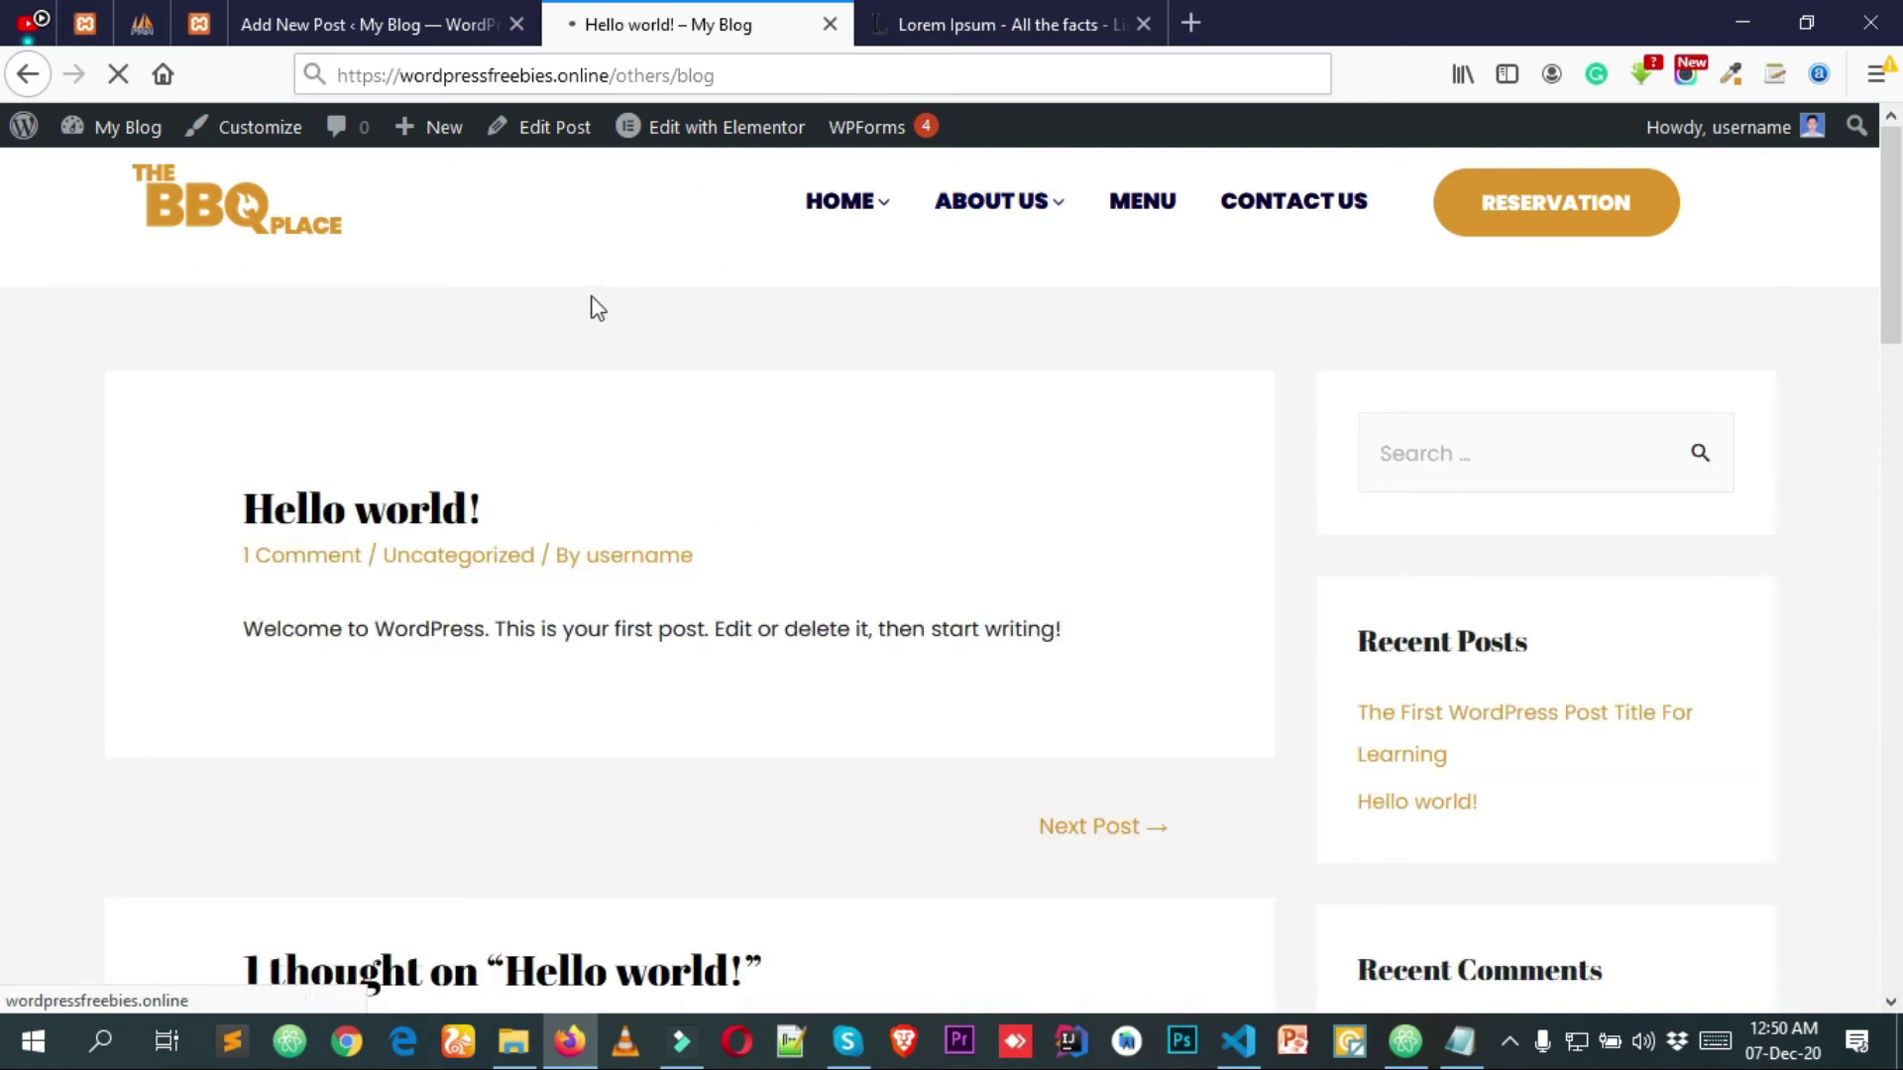
Check the blog page for the newly published post's title and excerpt.
{"action": "left_click", "coordinate": [376, 24]}
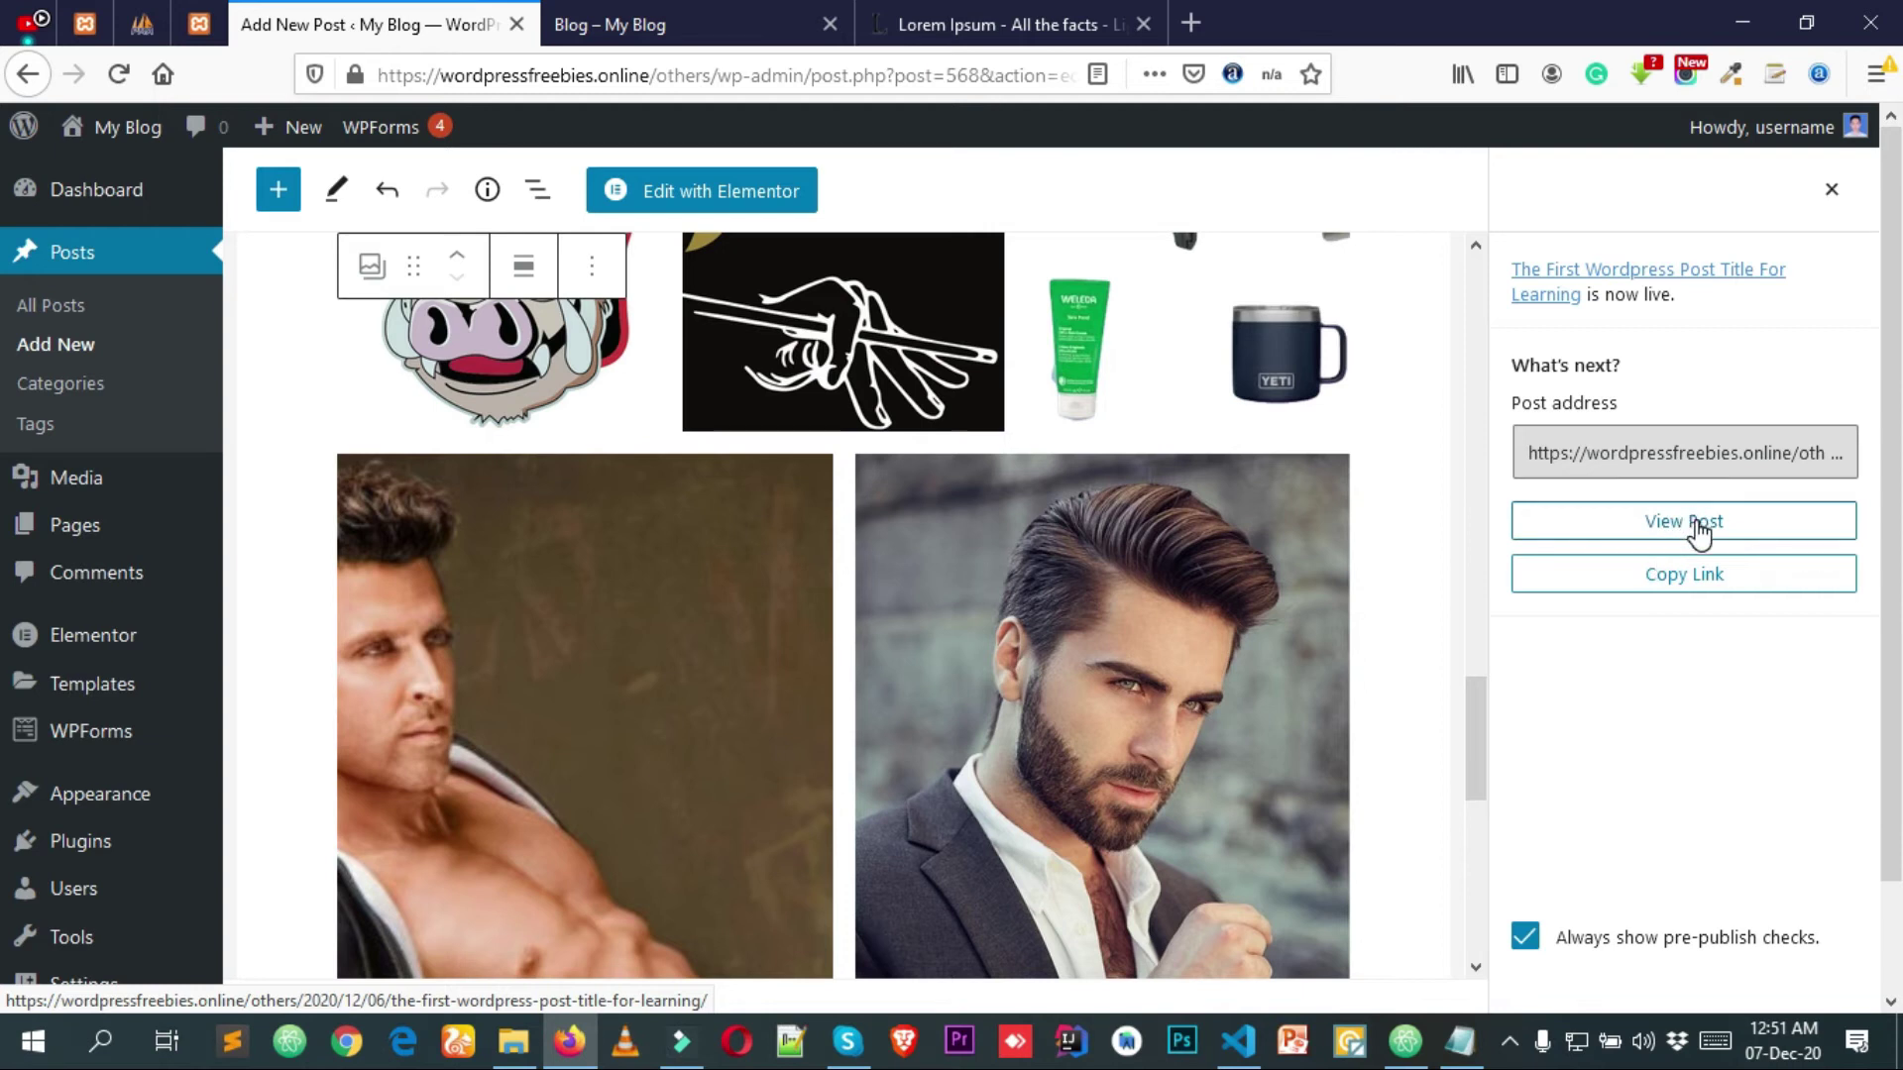
{"action": "left_click", "coordinate": [669, 14]}
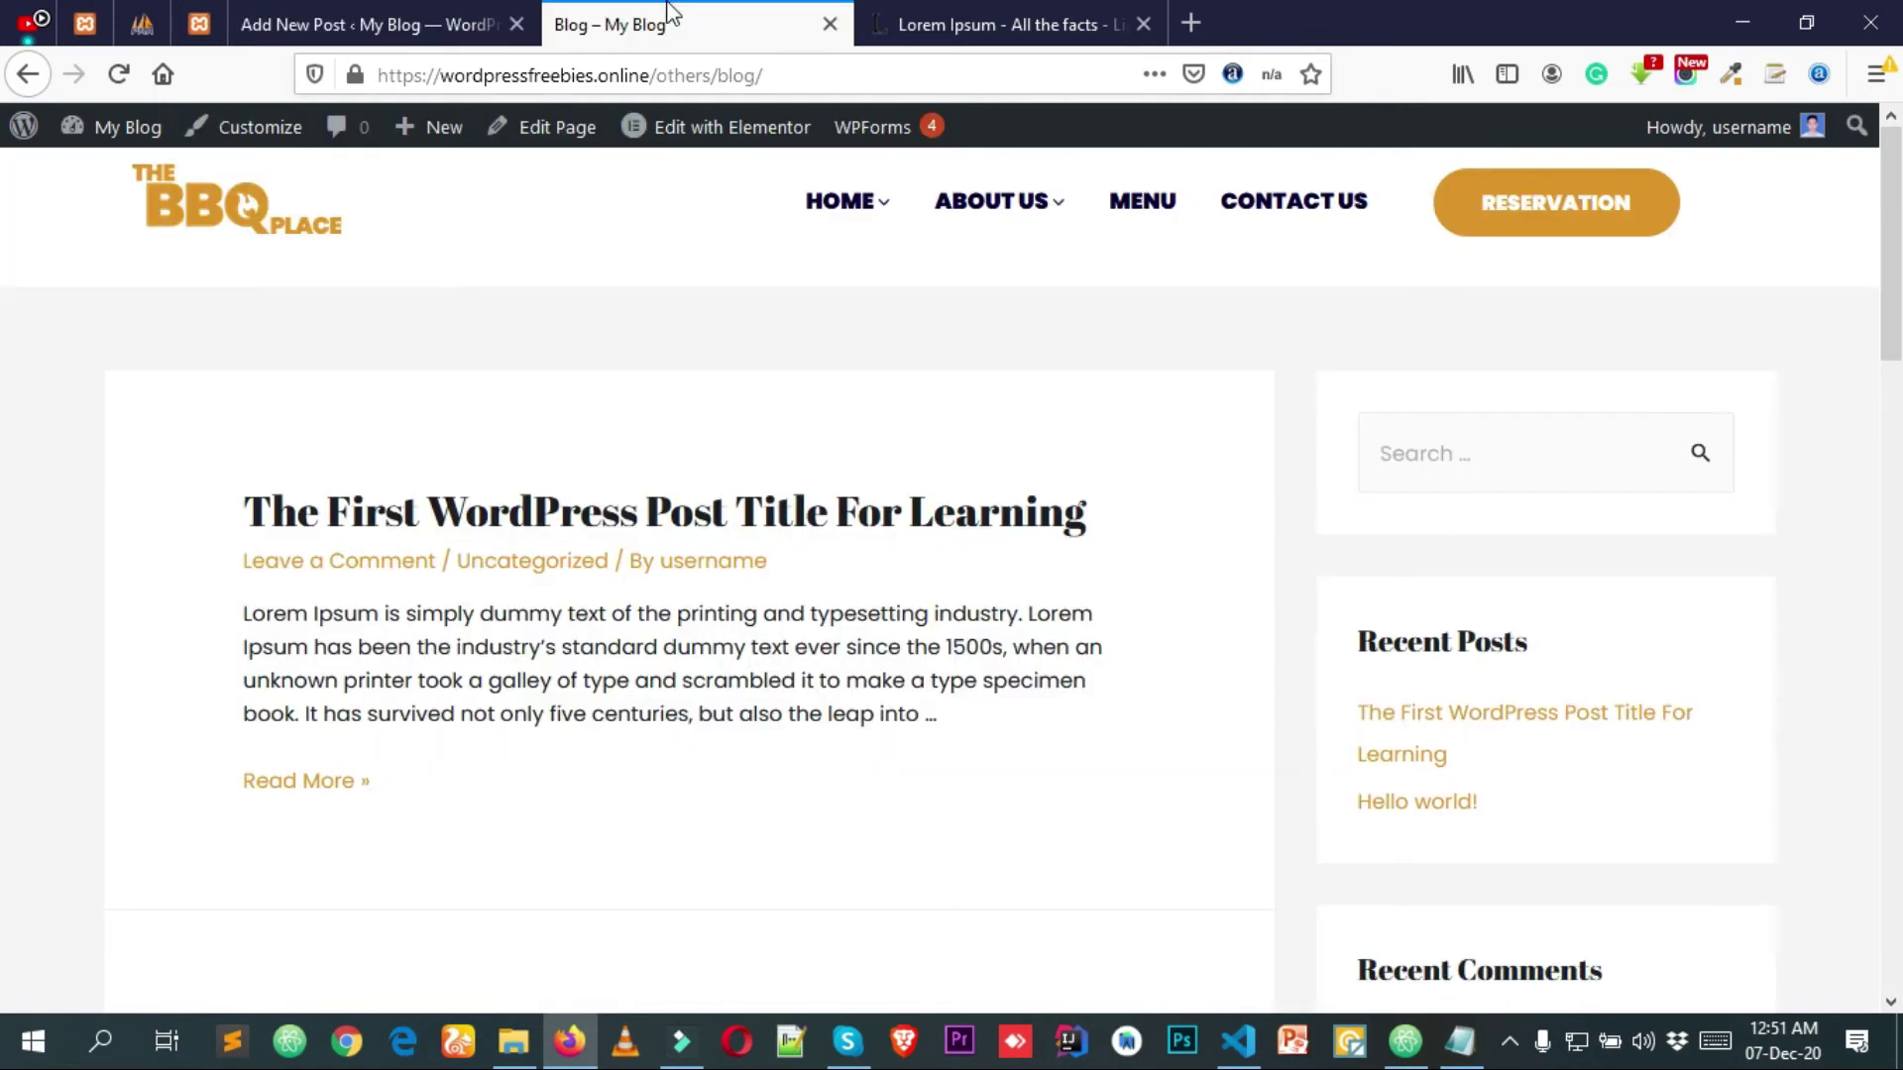
{"action": "scroll", "coordinate": [891, 248], "scroll_direction": "down", "scroll_amount": 3}
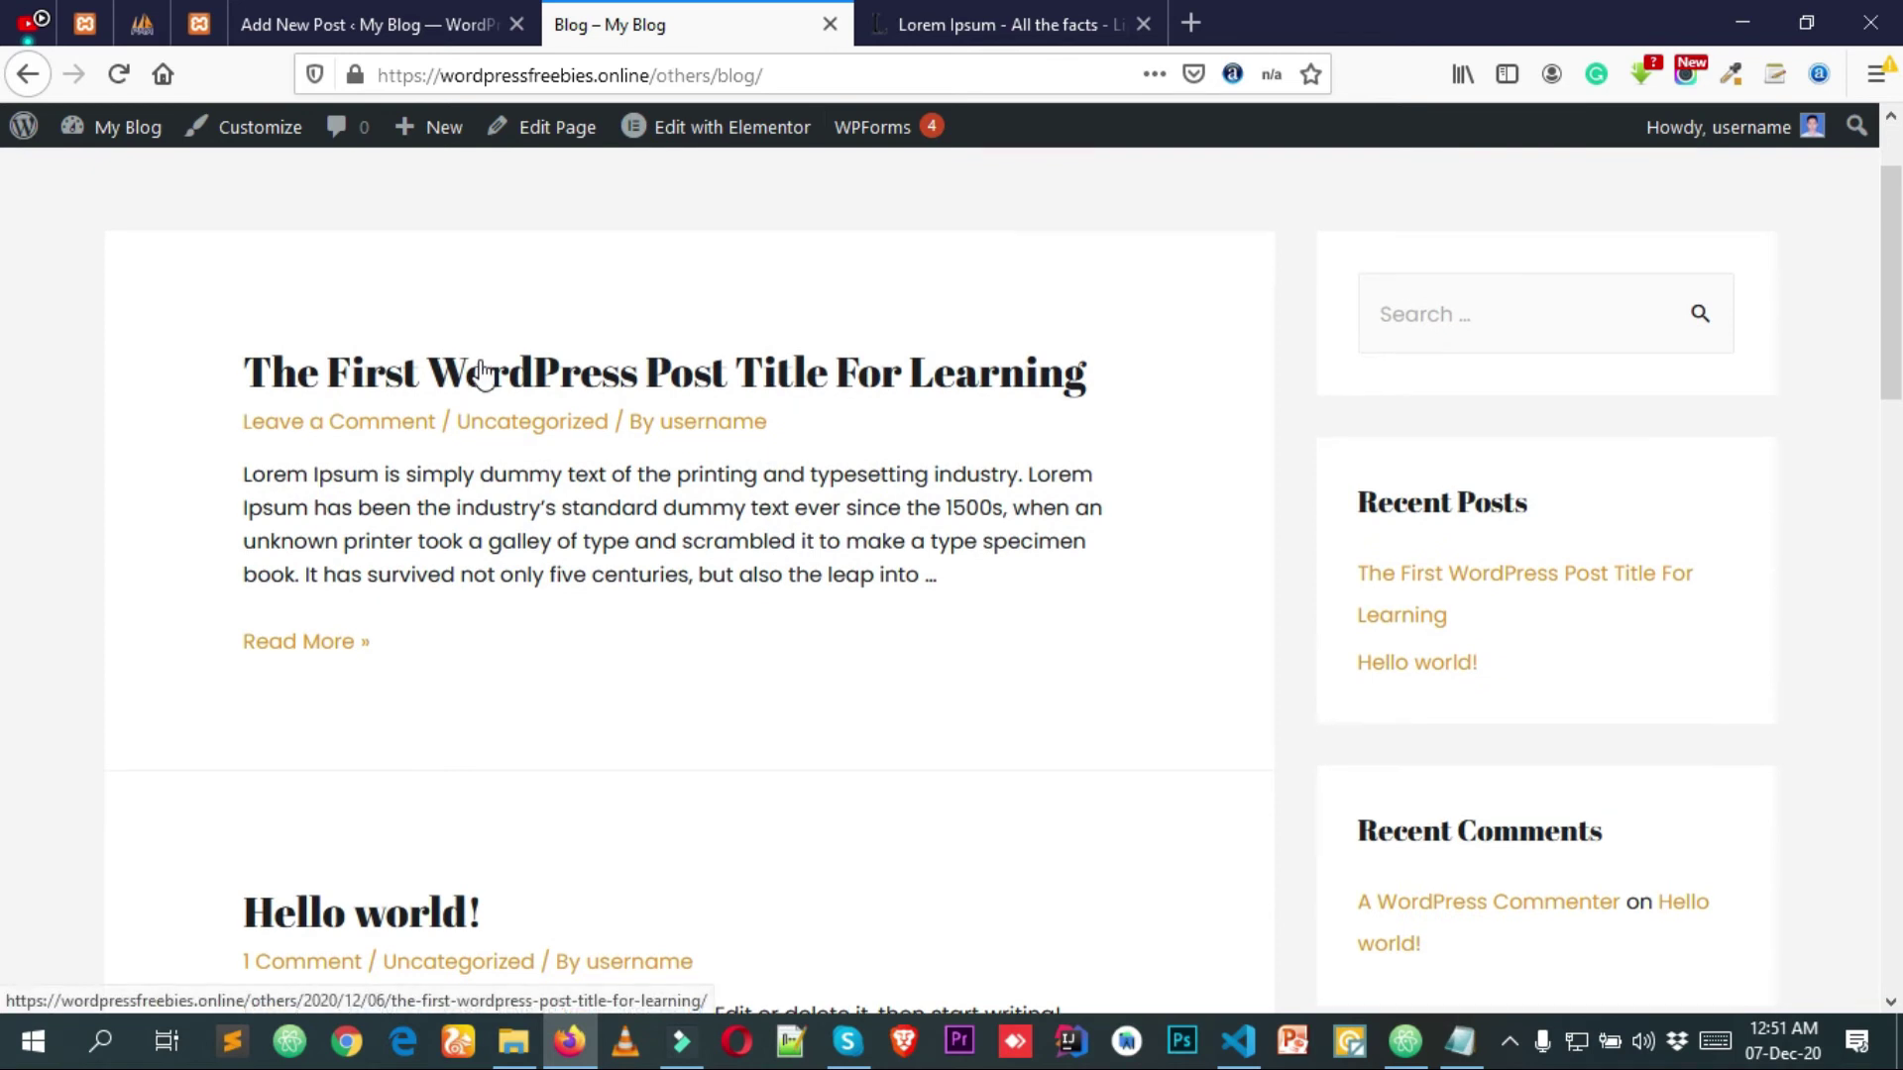
{"action": "scroll", "coordinate": [555, 476], "scroll_direction": "up", "scroll_amount": 3}
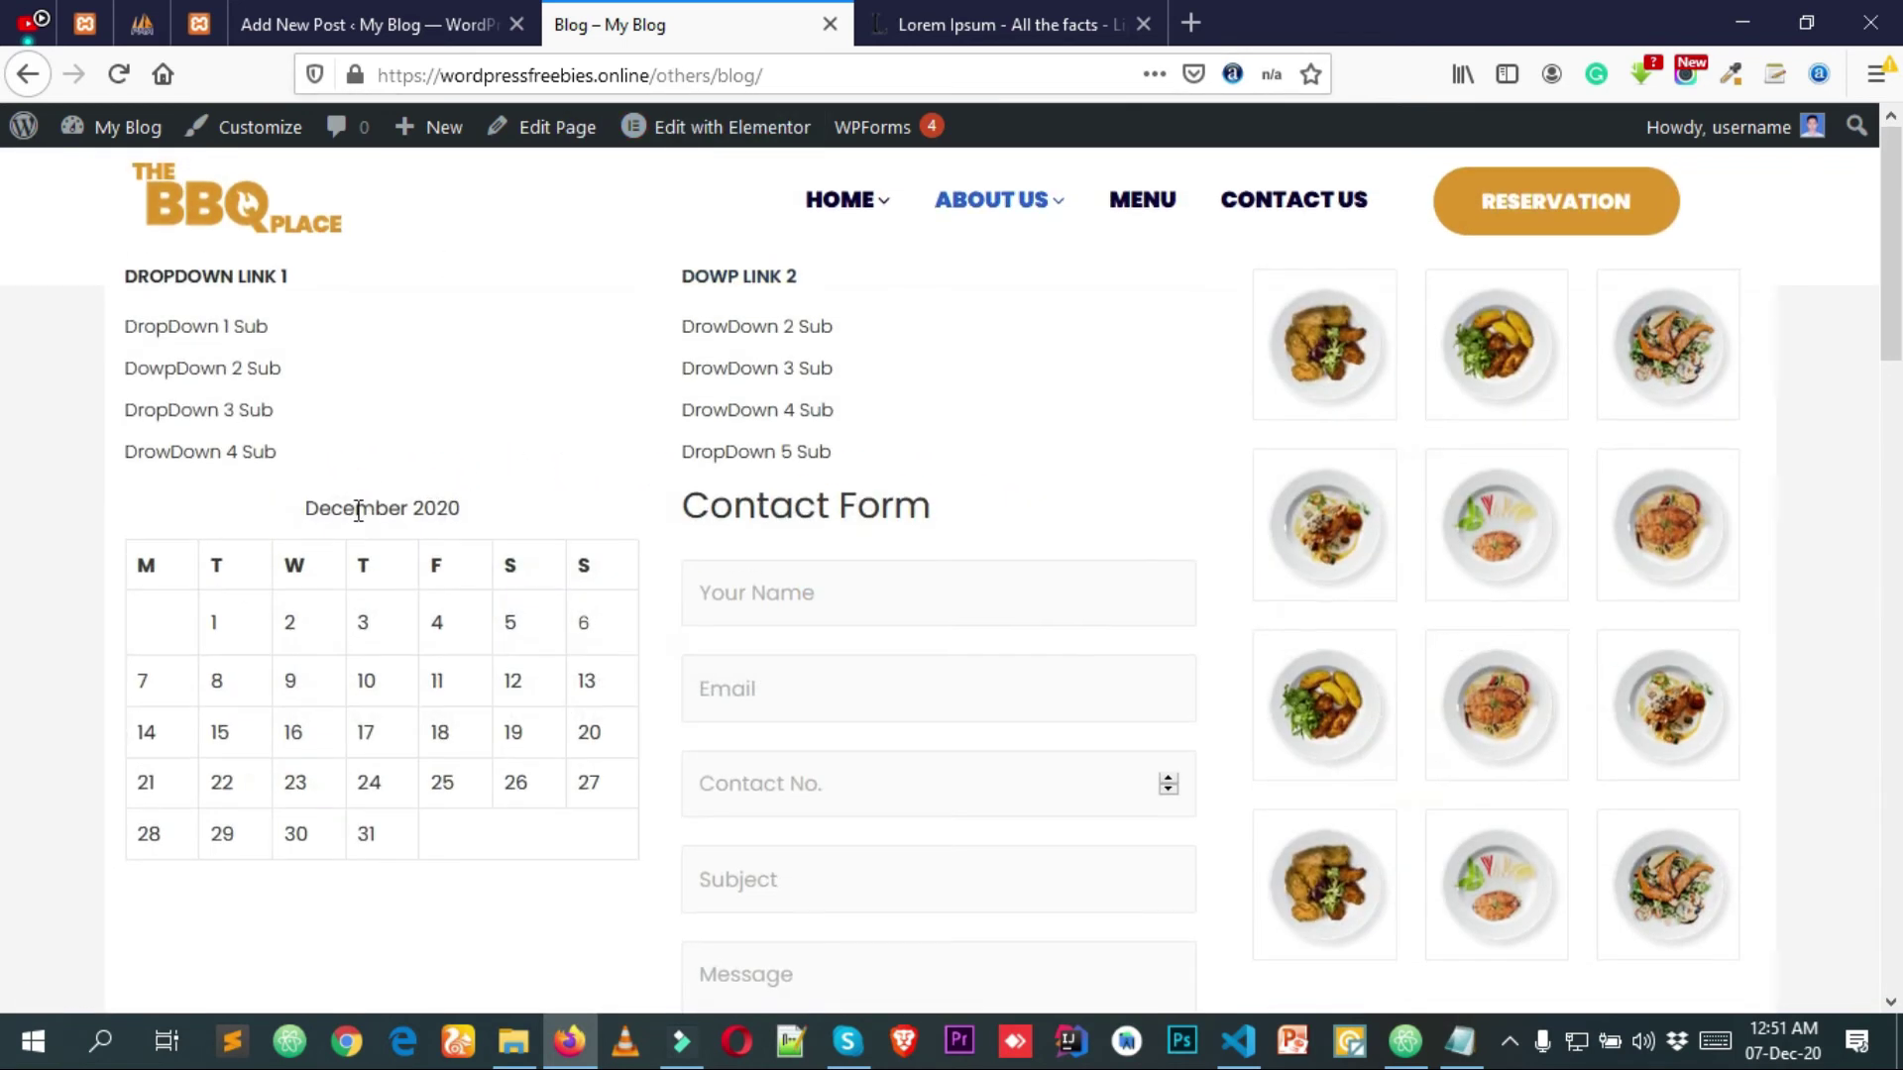
{"action": "scroll", "coordinate": [36, 420], "scroll_direction": "down", "scroll_amount": 6}
{"action": "scroll", "coordinate": [565, 391], "scroll_direction": "up", "scroll_amount": 6}
Open The First WordPress Post Title For Learning from the blog page and review its content through the gallery.
{"action": "left_click", "coordinate": [601, 520]}
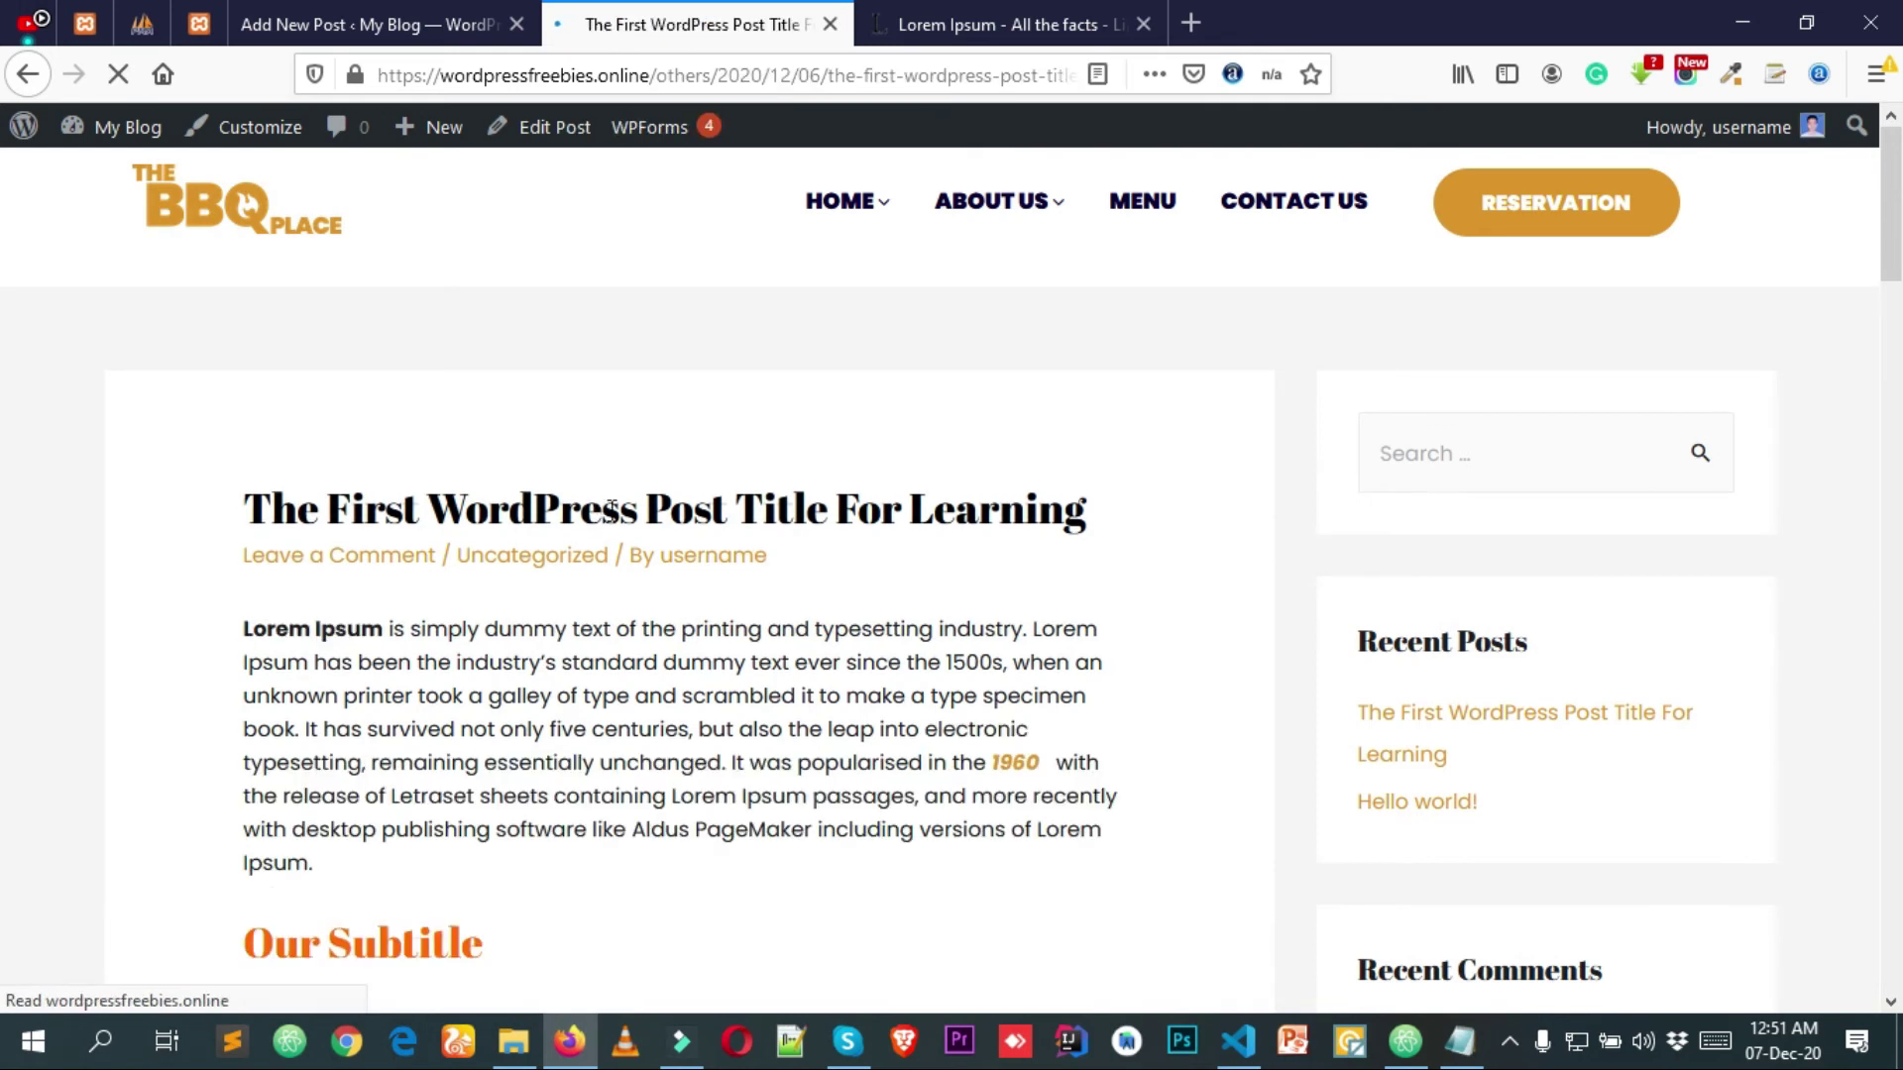
{"action": "scroll", "coordinate": [642, 354], "scroll_direction": "down", "scroll_amount": 3}
{"action": "scroll", "coordinate": [642, 353], "scroll_direction": "down", "scroll_amount": 20}
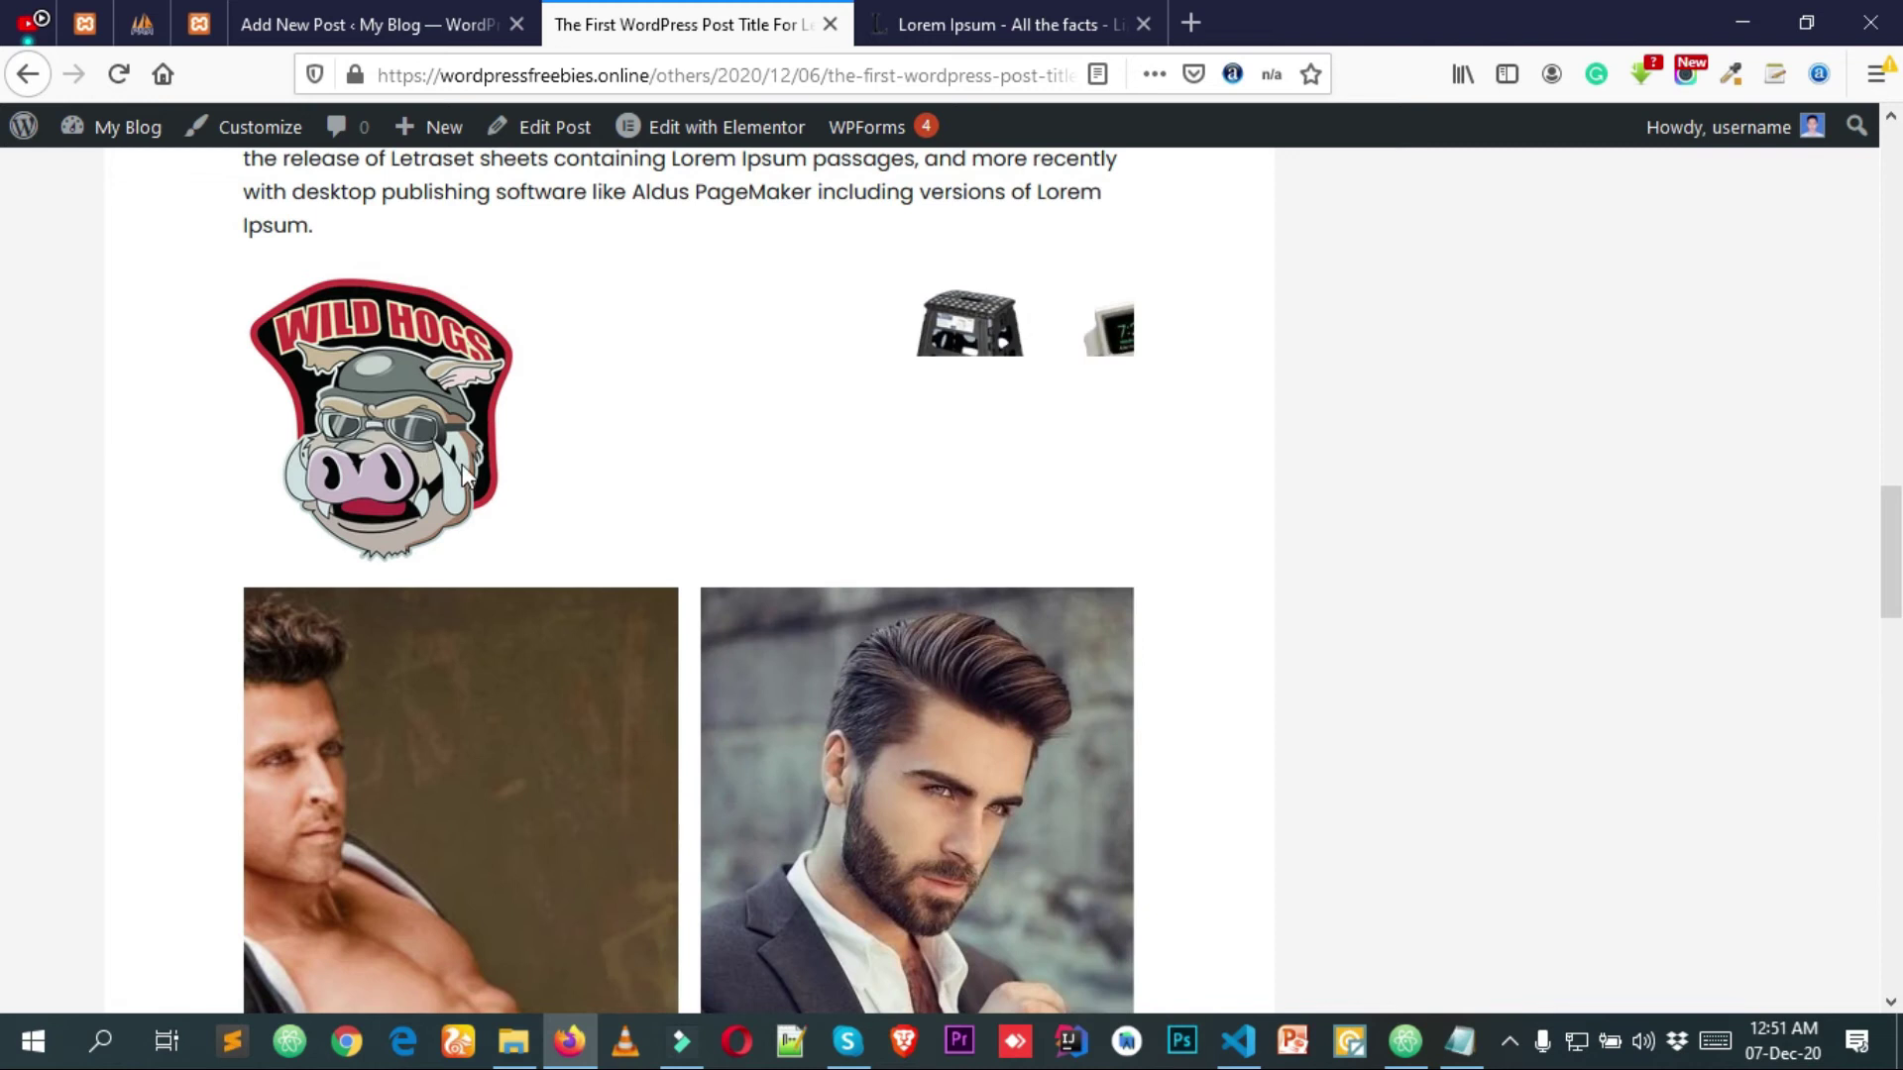
{"action": "left_click_drag", "start_coordinate": [452, 585], "coordinate": [1090, 594]}
{"action": "scroll", "coordinate": [764, 591], "scroll_direction": "down", "scroll_amount": 4}
{"action": "scroll", "coordinate": [769, 471], "scroll_direction": "up", "scroll_amount": 8}
In the post editor's document settings, remove the Uncategorized category and add a new category named Mens Fashion.
{"action": "left_click", "coordinate": [531, 14]}
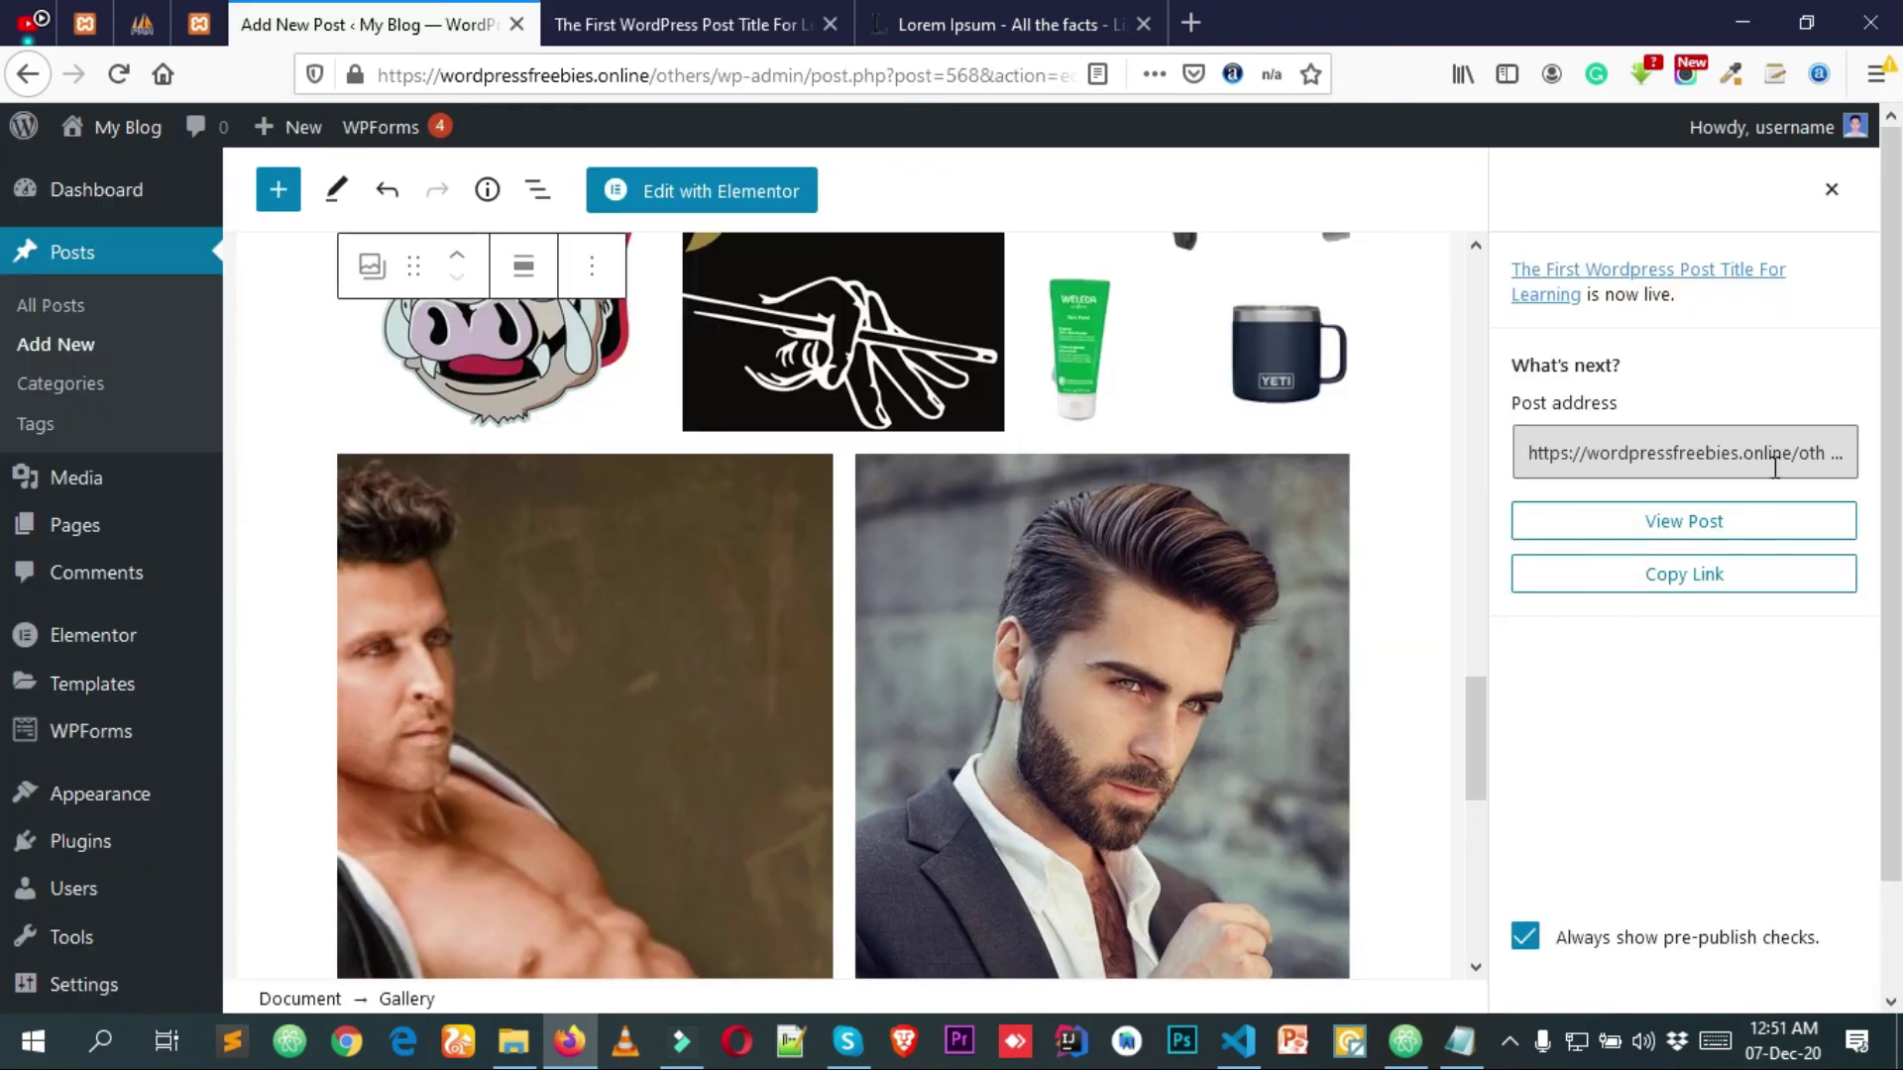
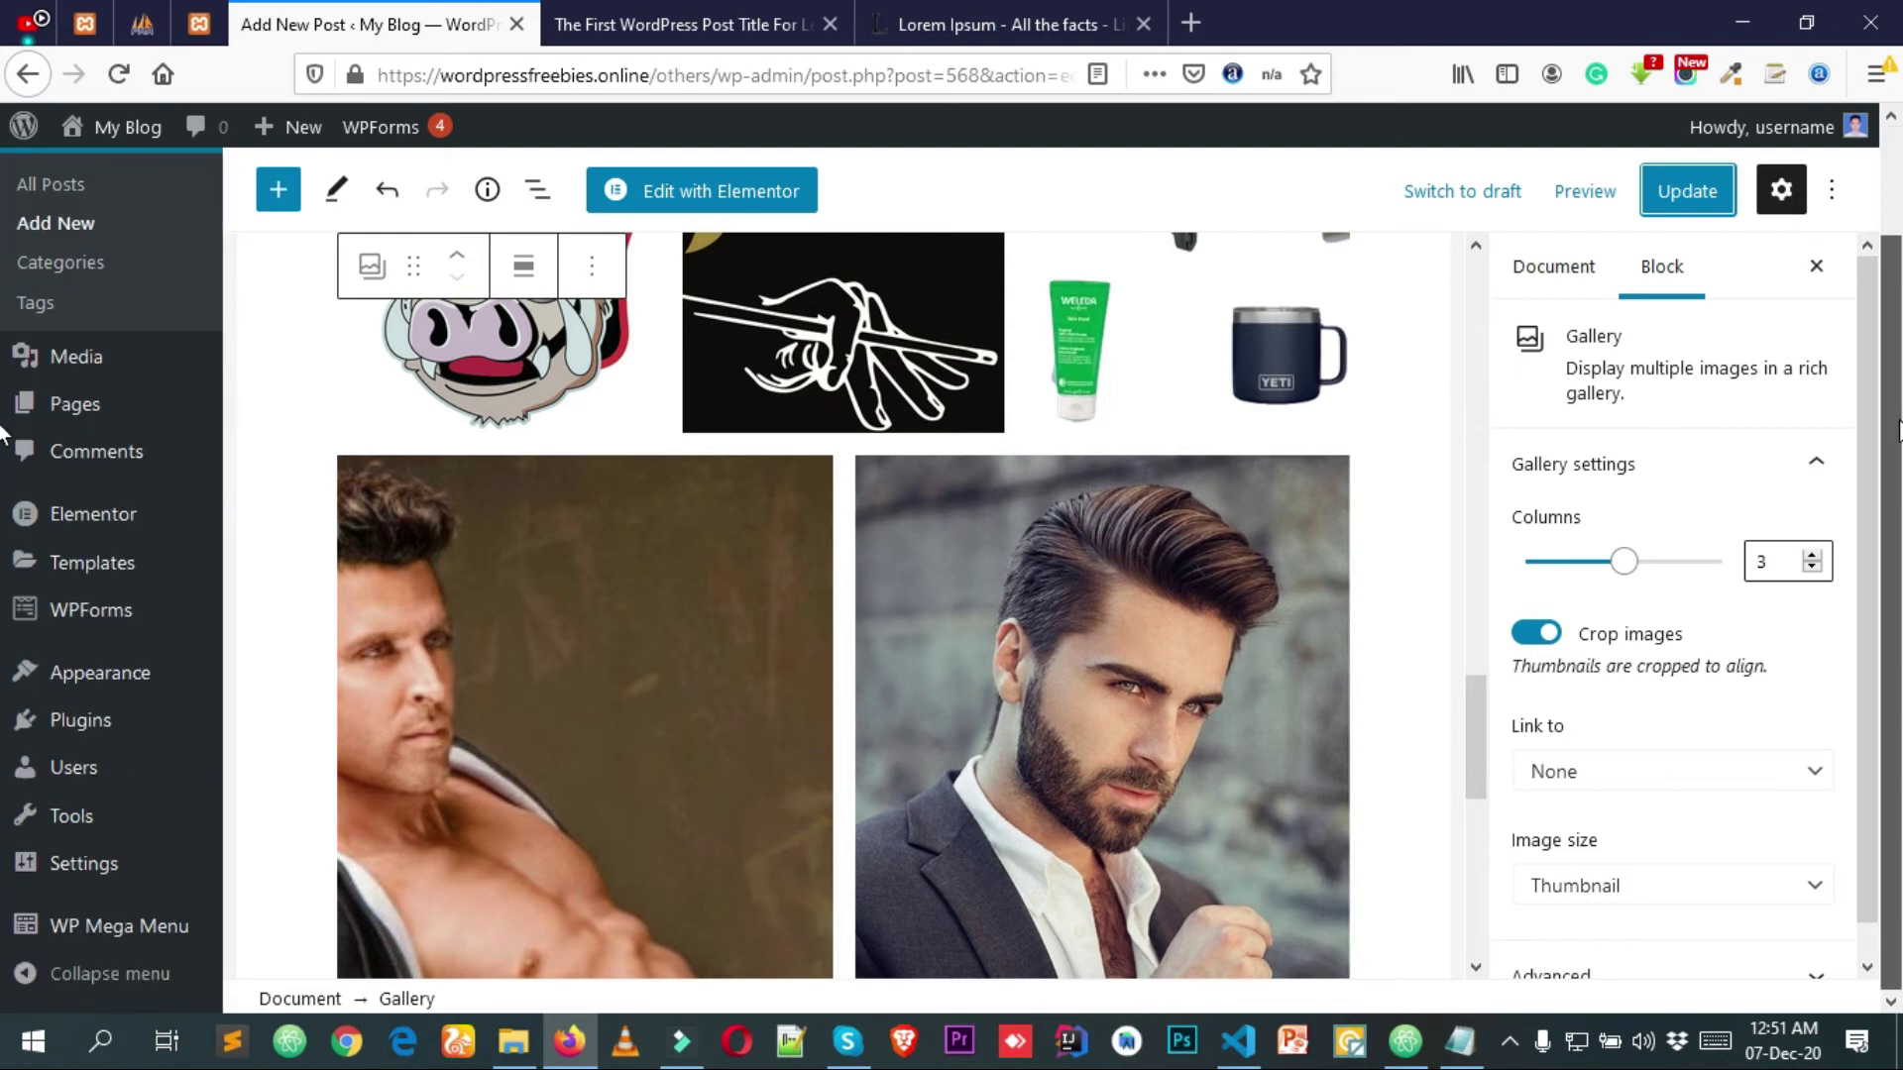
{"action": "left_click", "coordinate": [1563, 287]}
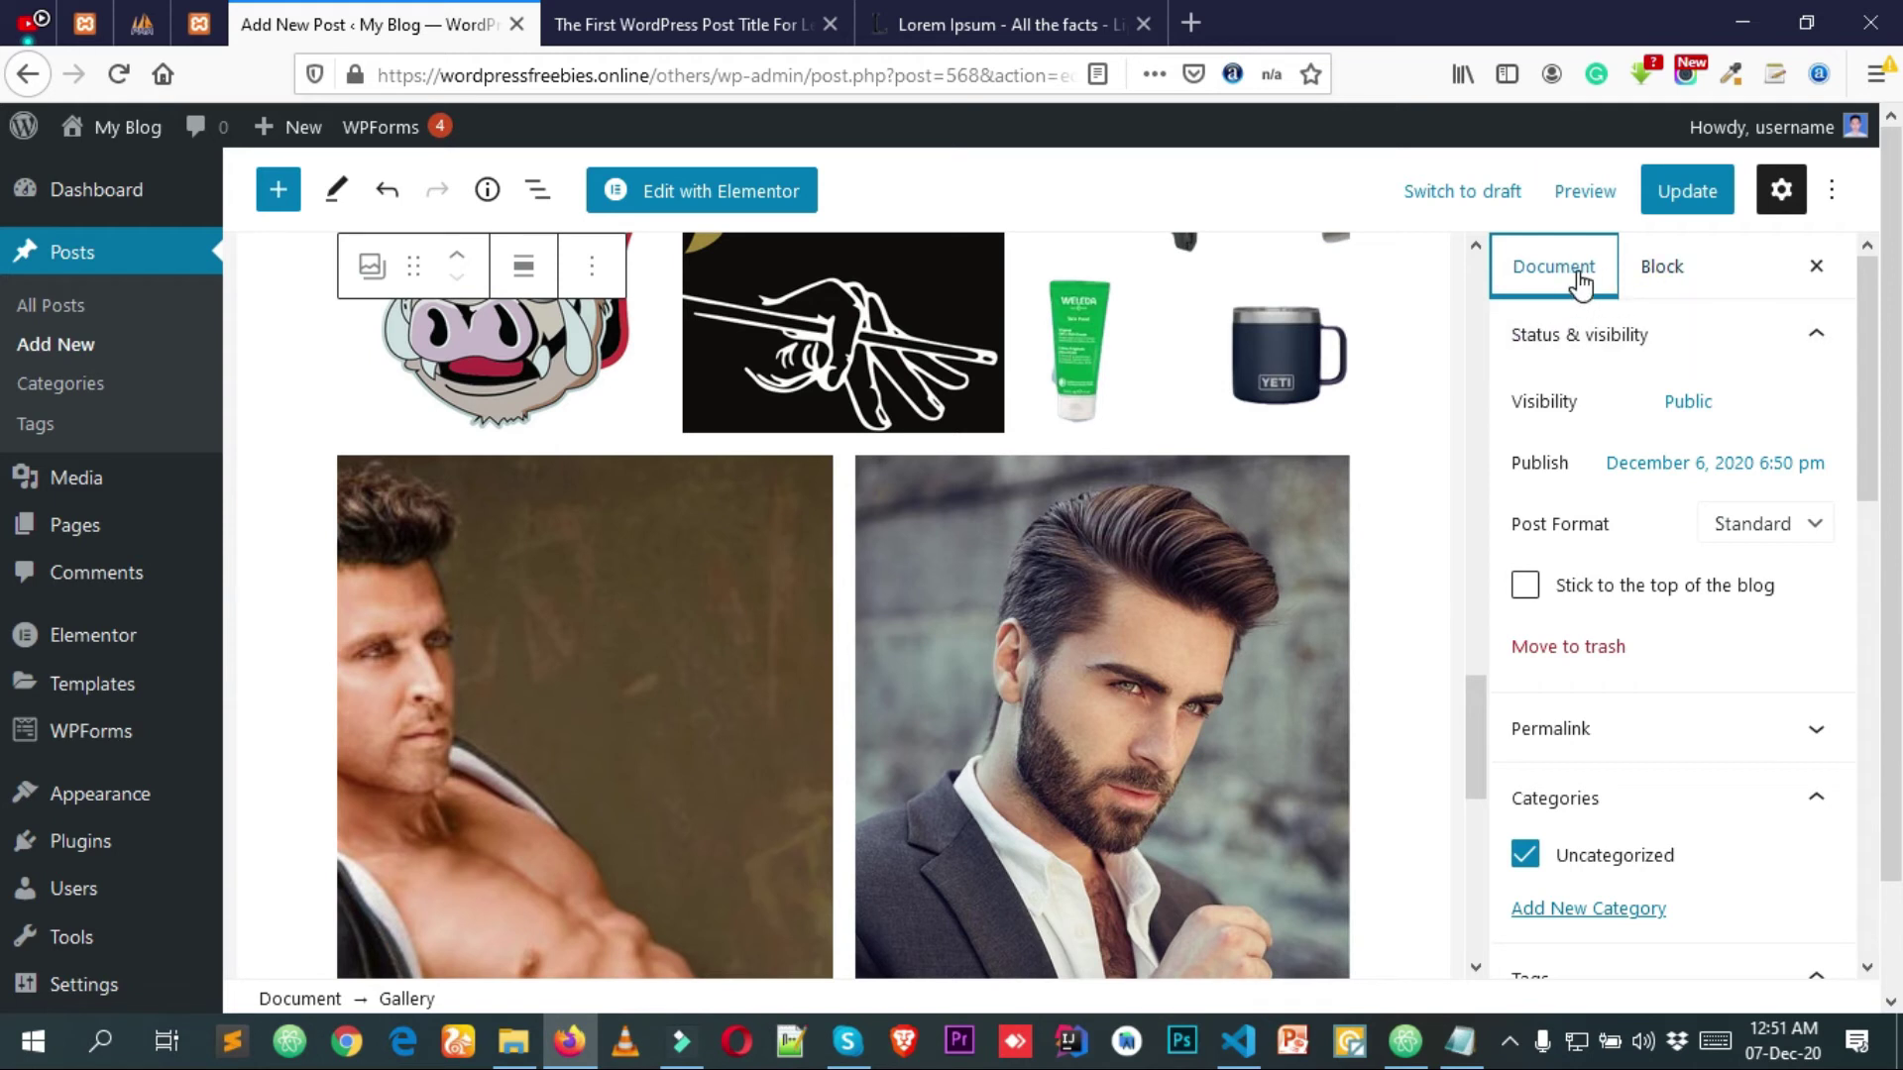
{"action": "scroll", "coordinate": [1591, 466], "scroll_direction": "down", "scroll_amount": 3}
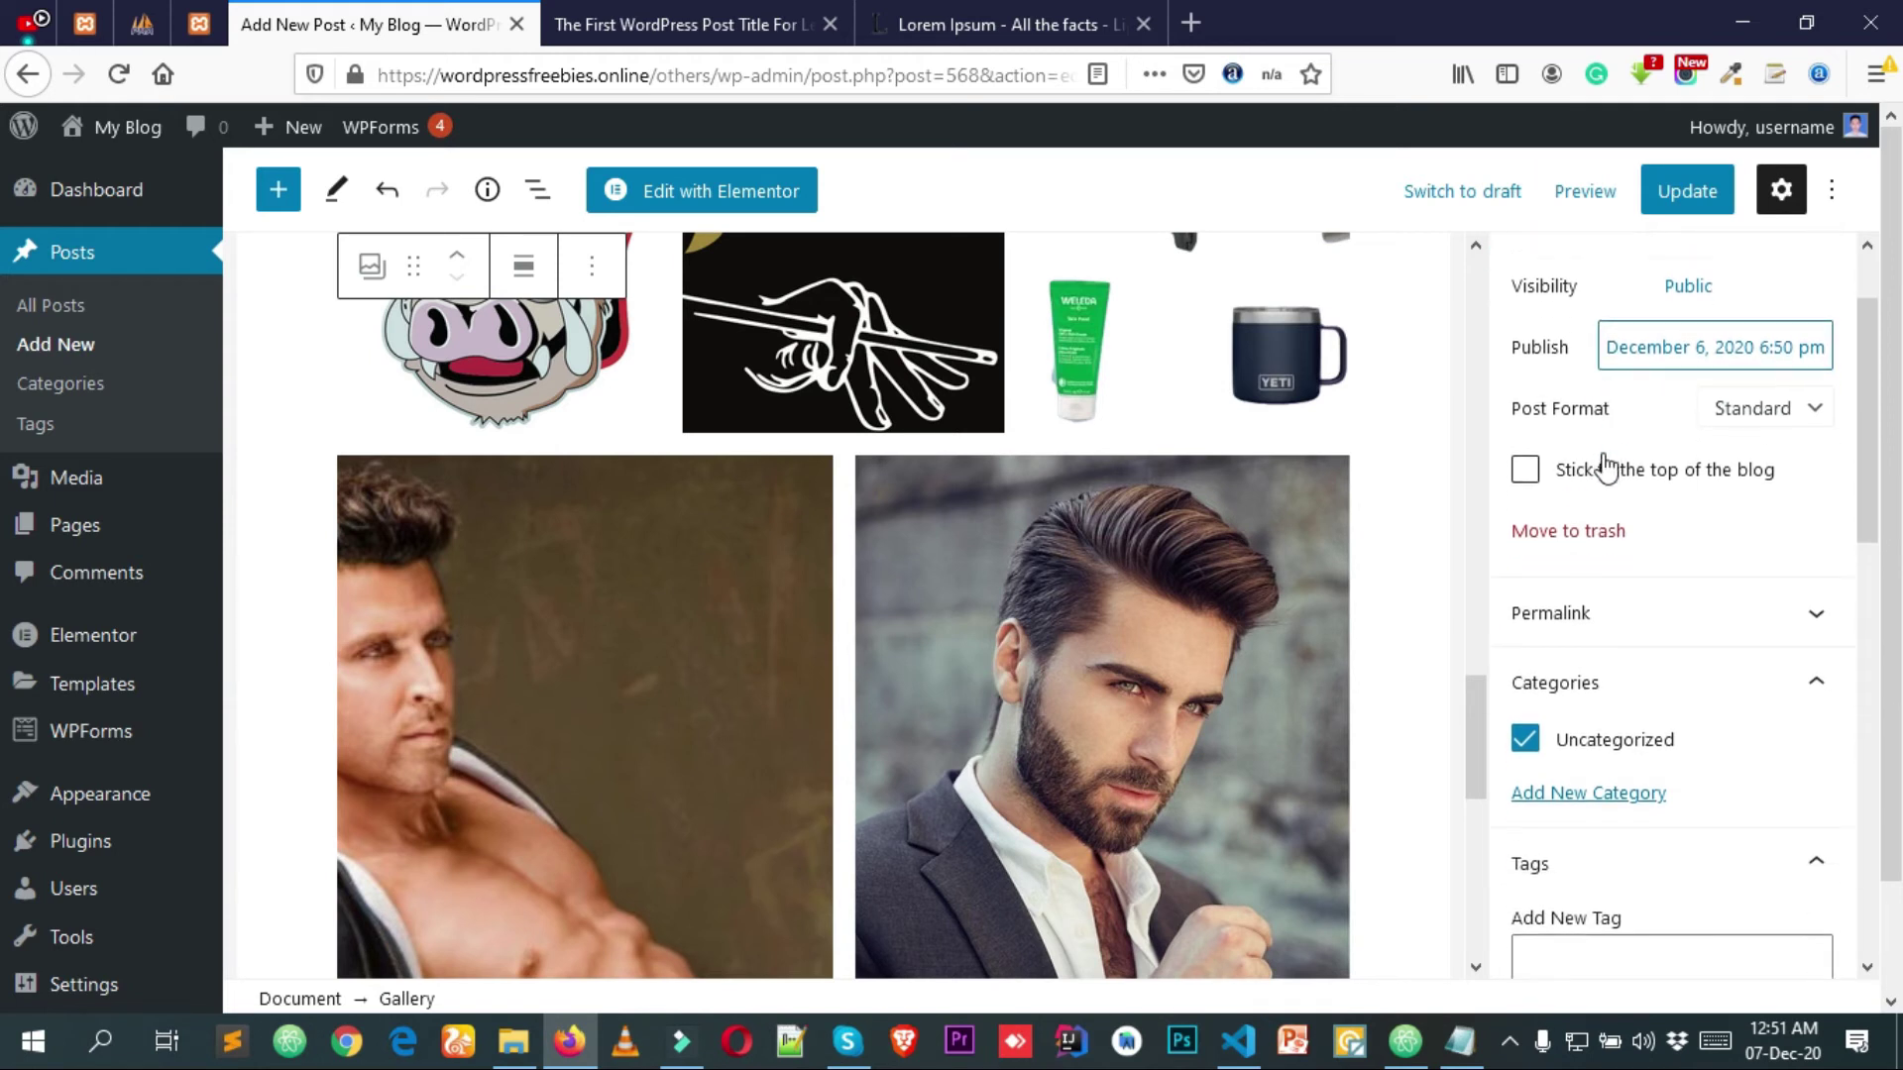
{"action": "scroll", "coordinate": [1575, 548], "scroll_direction": "down", "scroll_amount": 3}
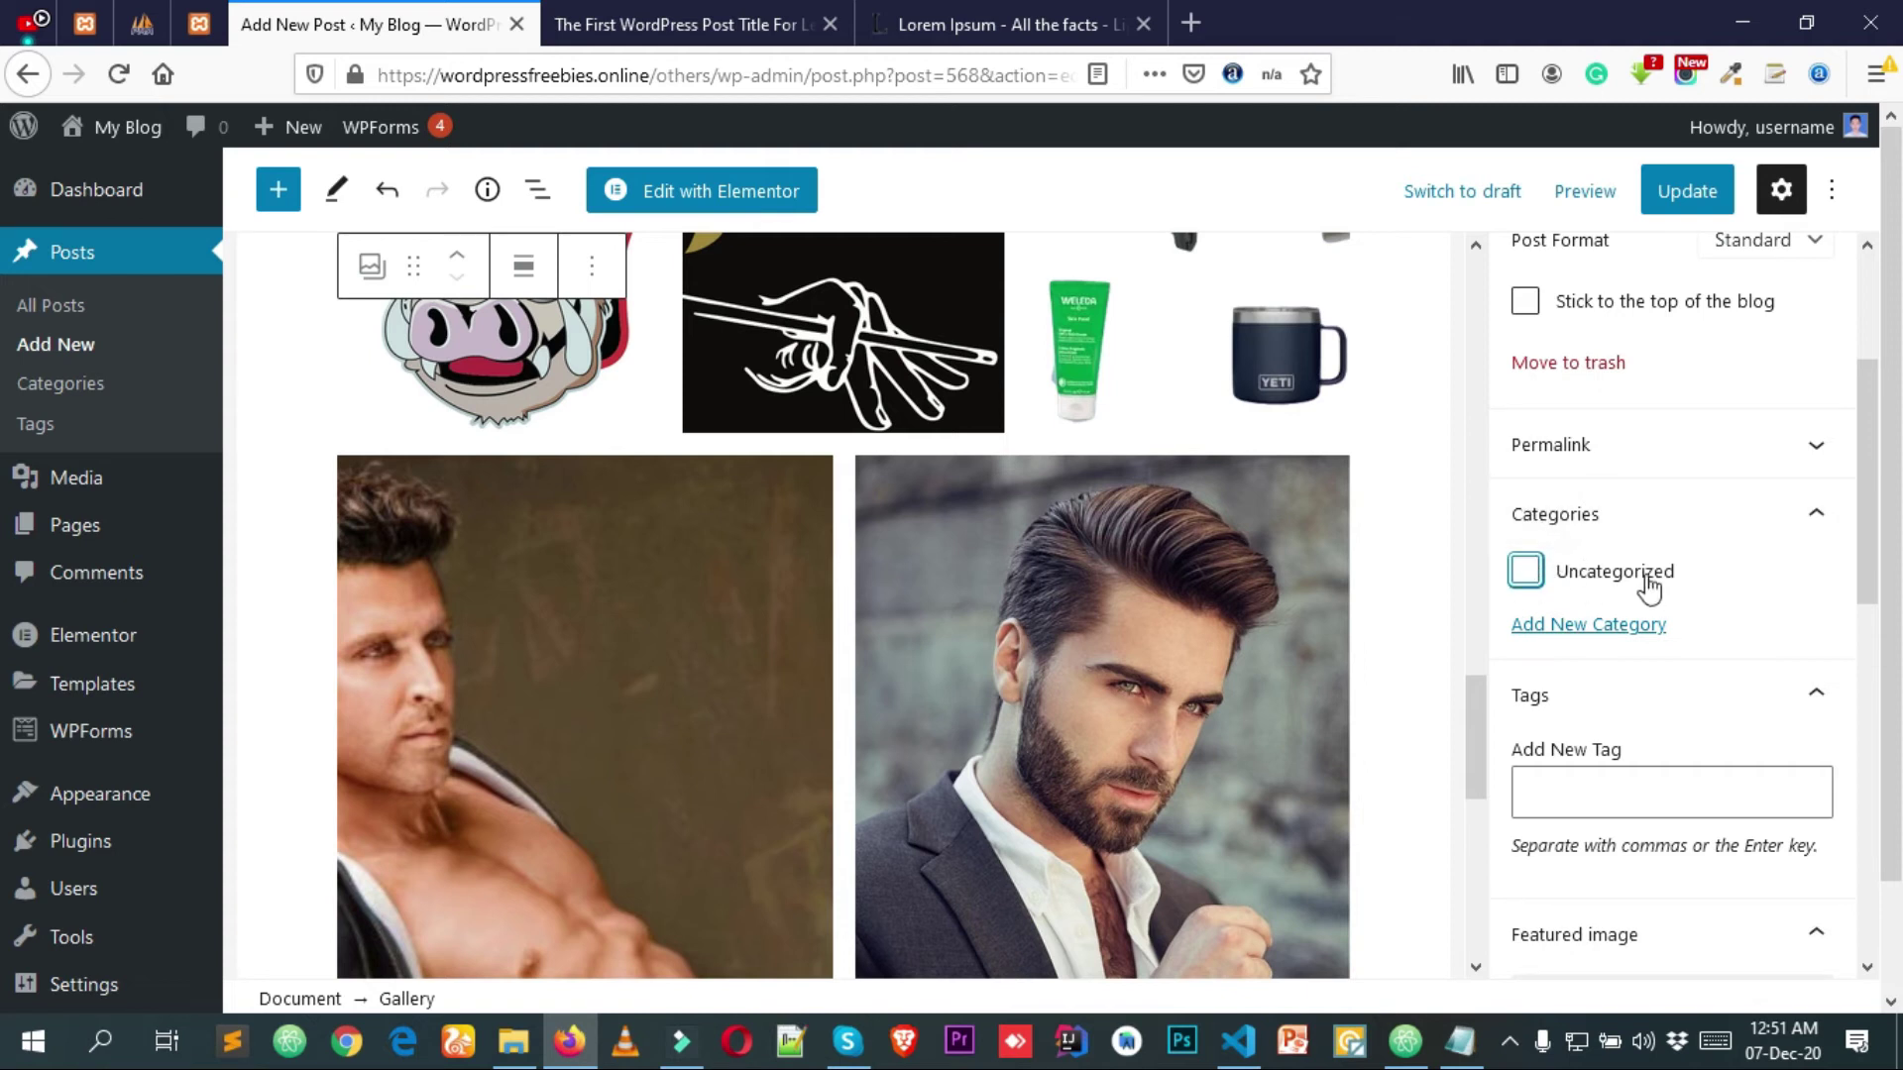
{"action": "left_click", "coordinate": [1538, 630]}
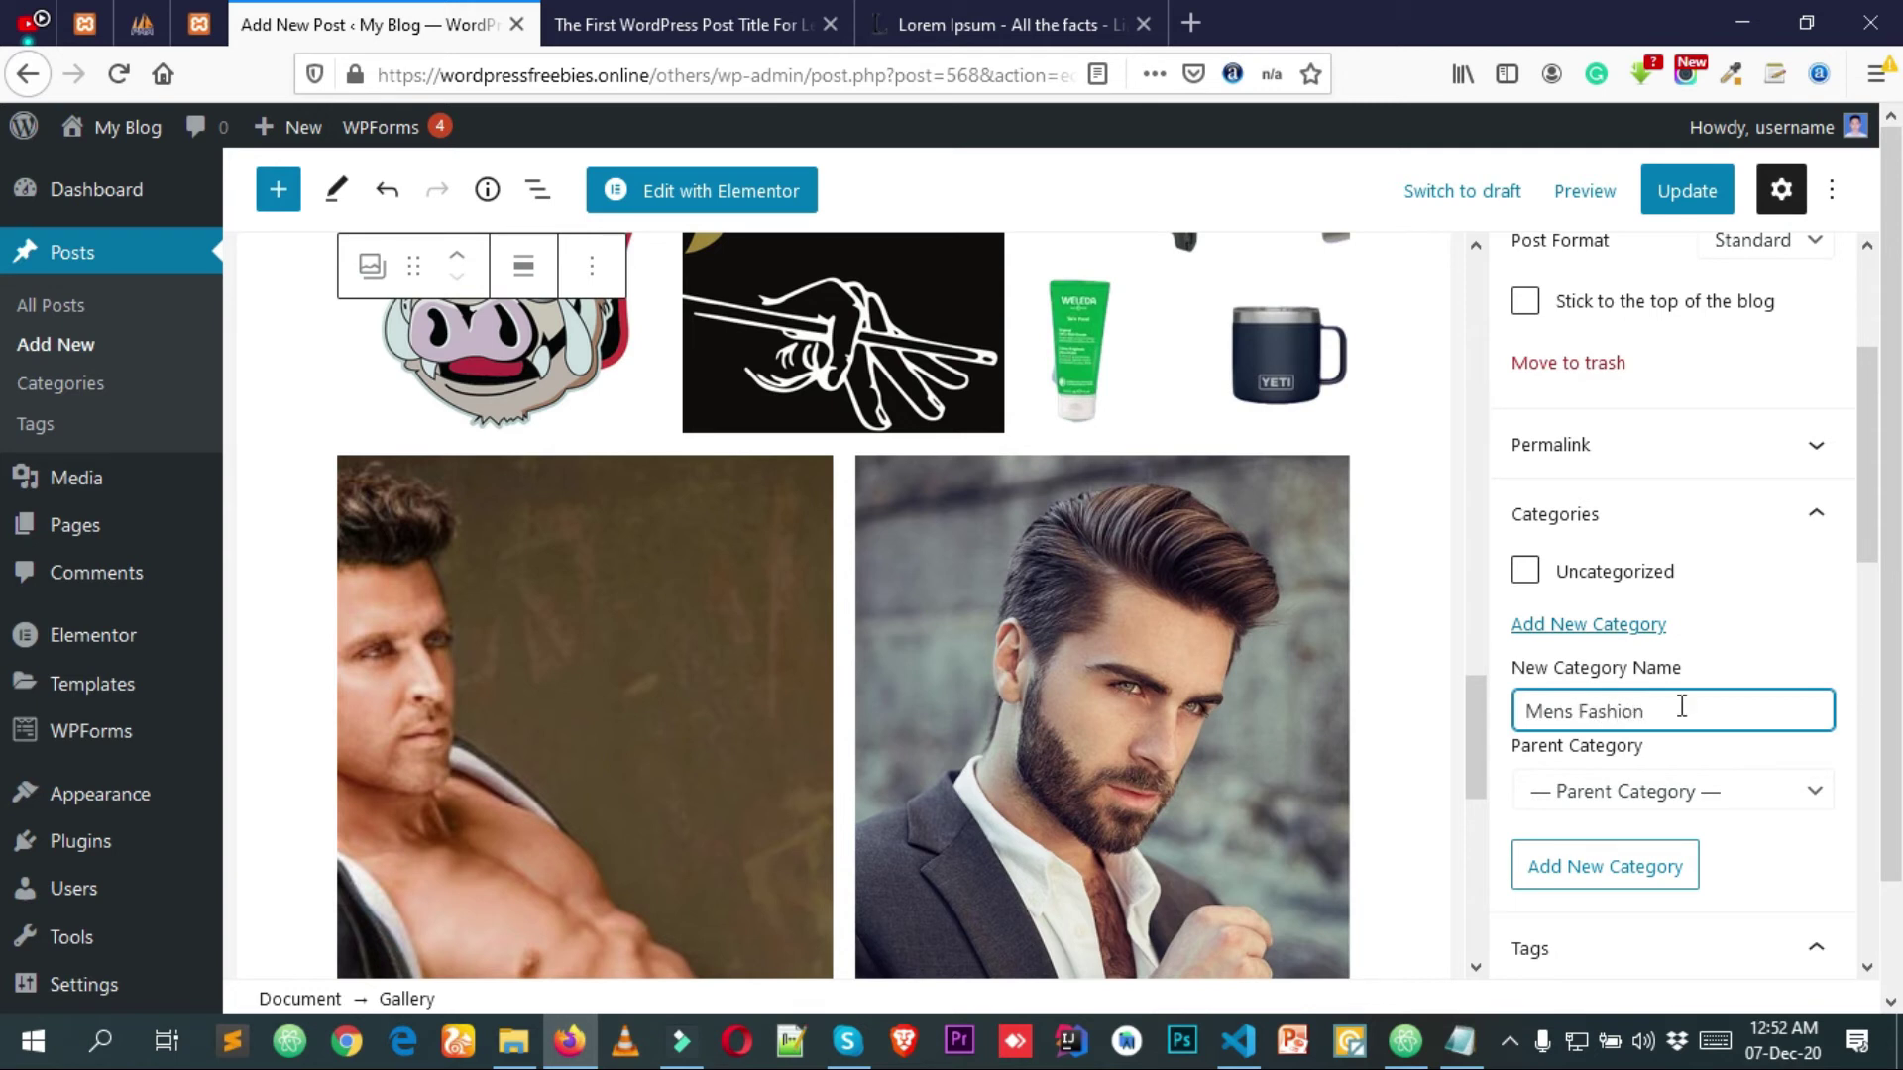
{"action": "left_click", "coordinate": [1573, 866]}
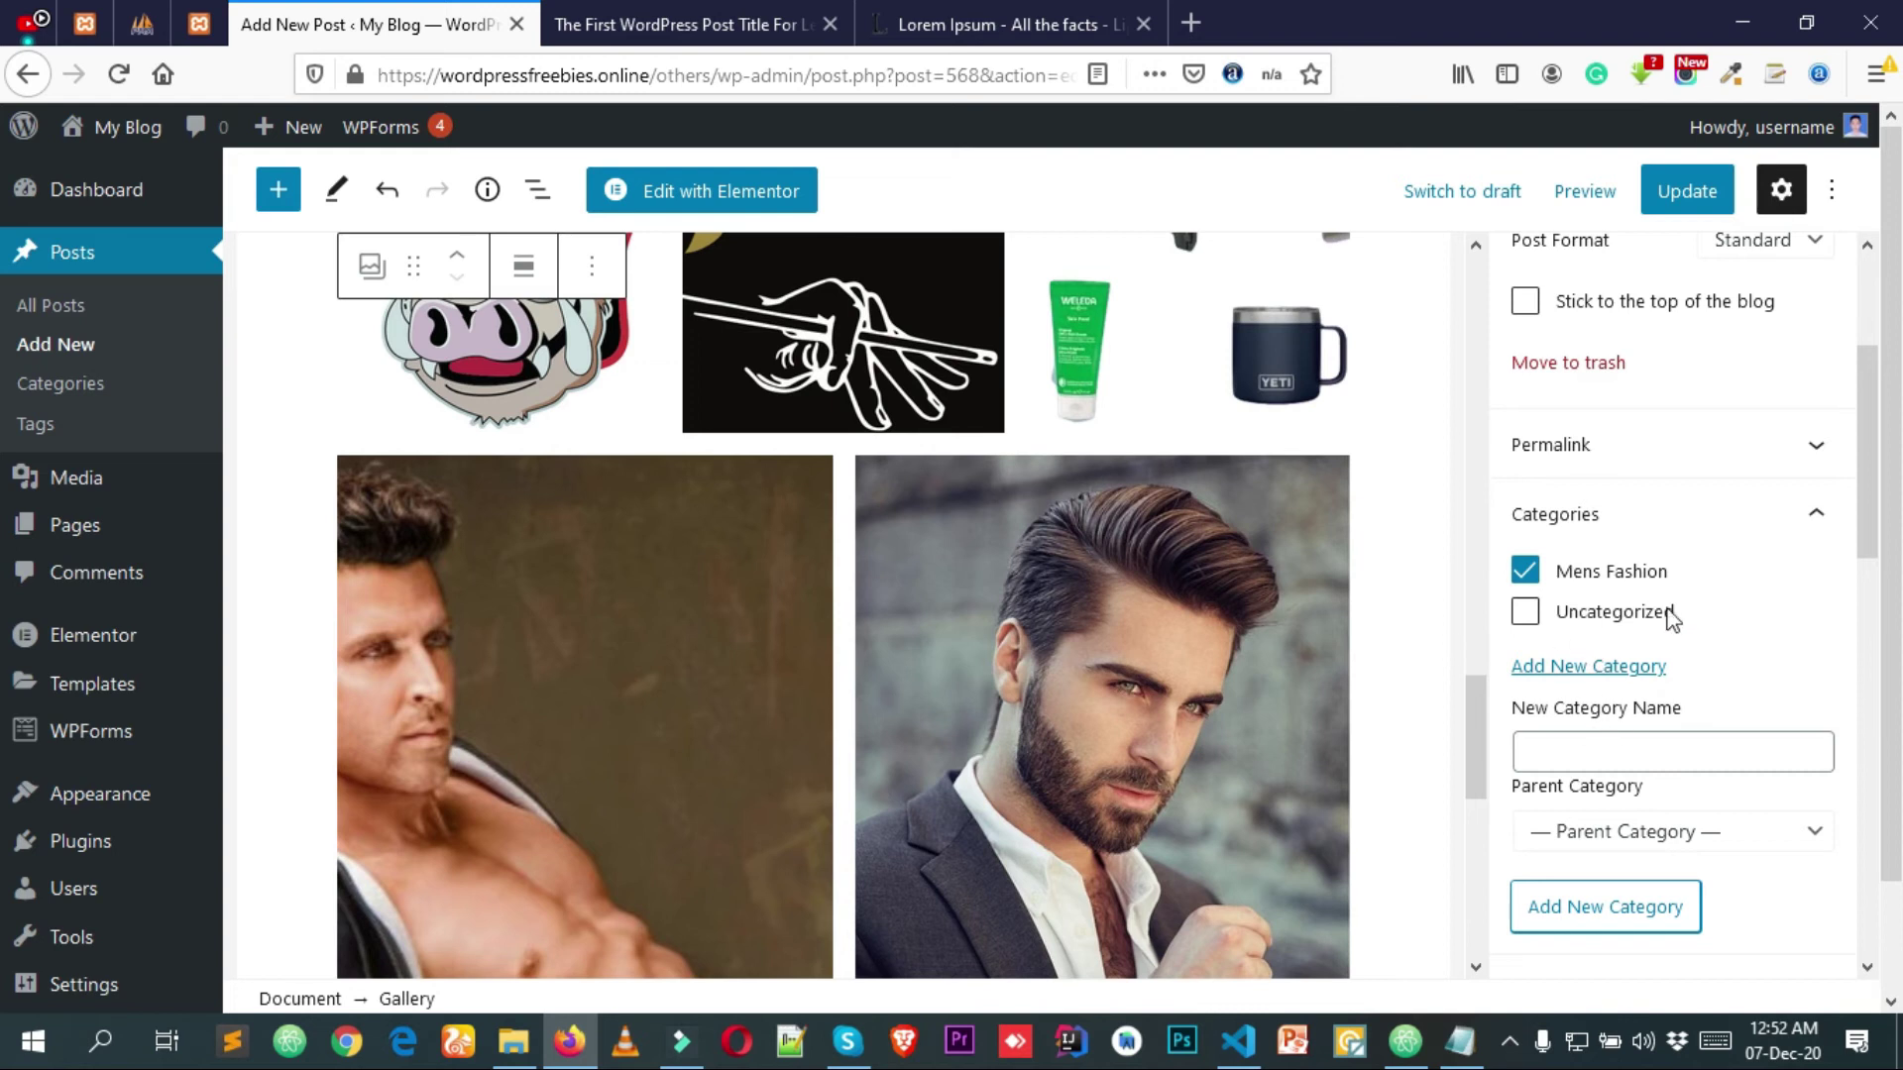
{"action": "scroll", "coordinate": [1655, 604], "scroll_direction": "down", "scroll_amount": 5}
{"action": "scroll", "coordinate": [1546, 376], "scroll_direction": "up", "scroll_amount": 1}
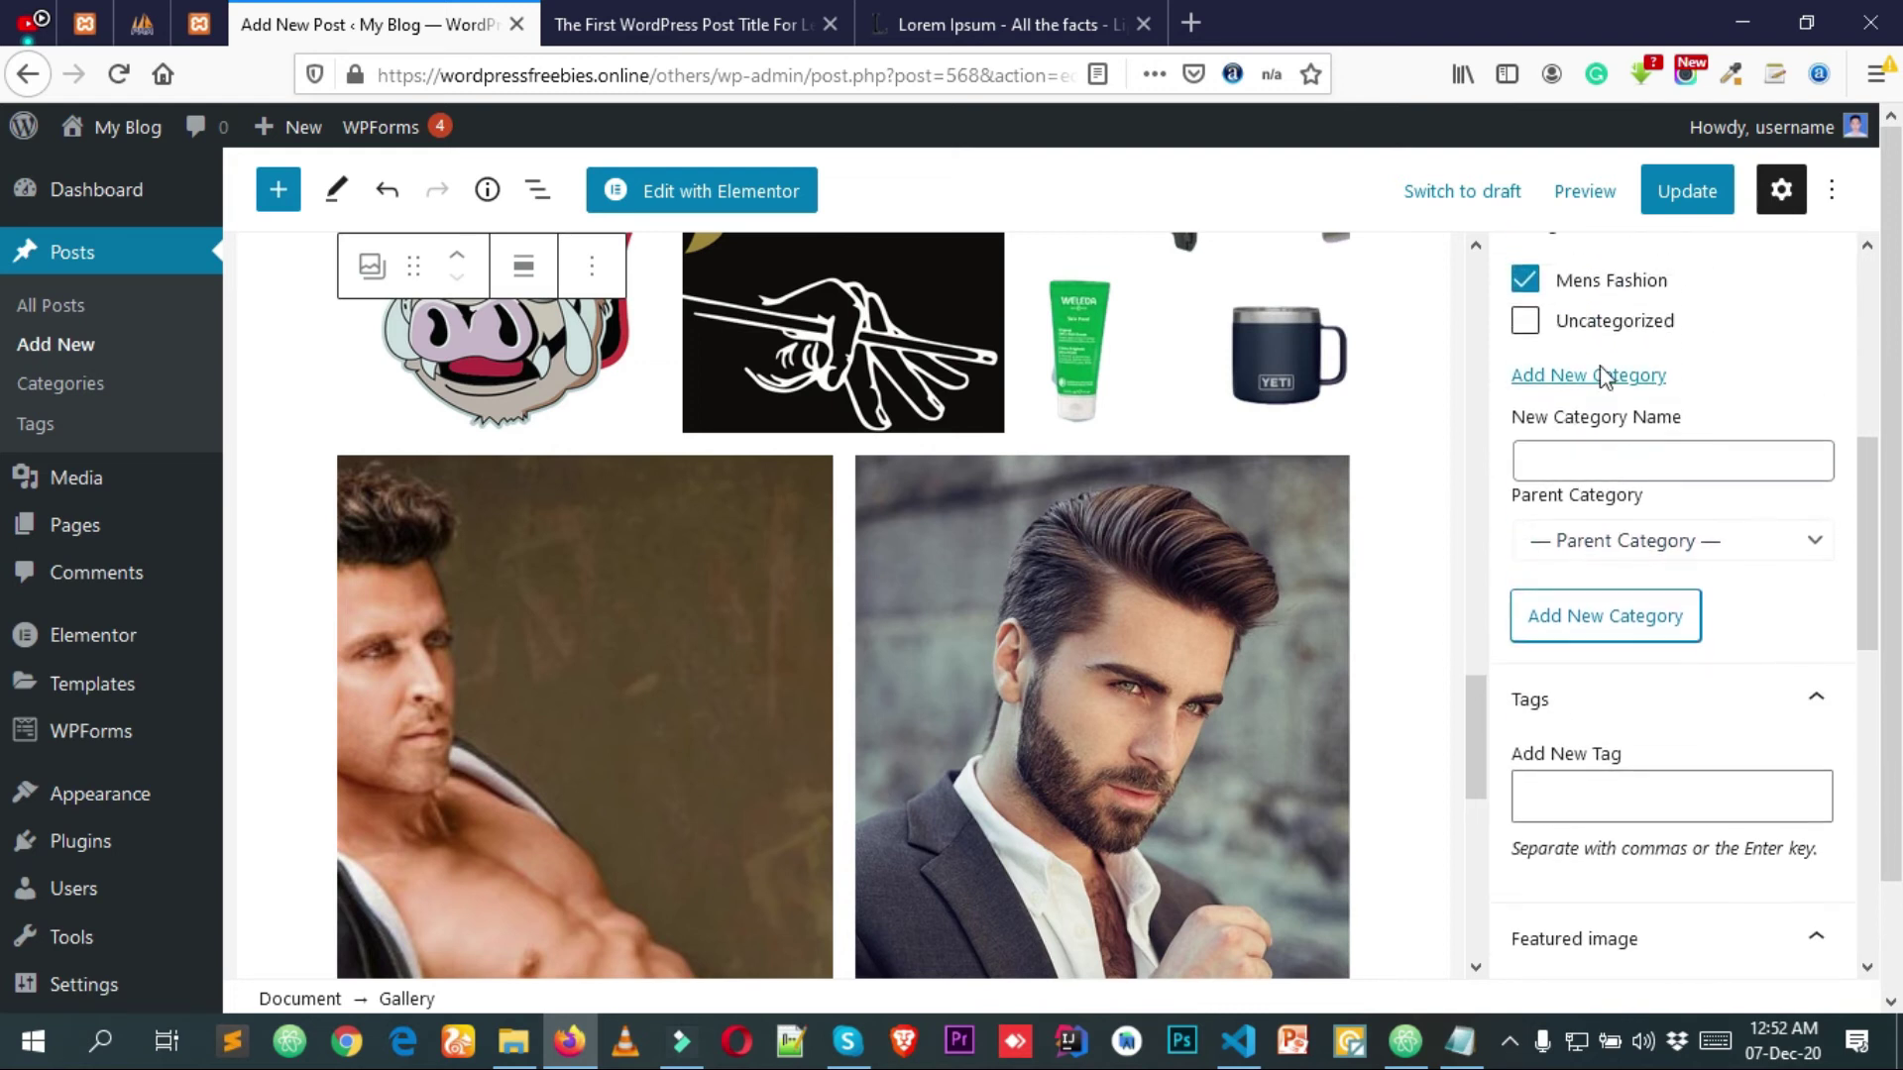
{"action": "left_click", "coordinate": [1625, 469]}
{"action": "scroll", "coordinate": [1597, 614], "scroll_direction": "up", "scroll_amount": 2}
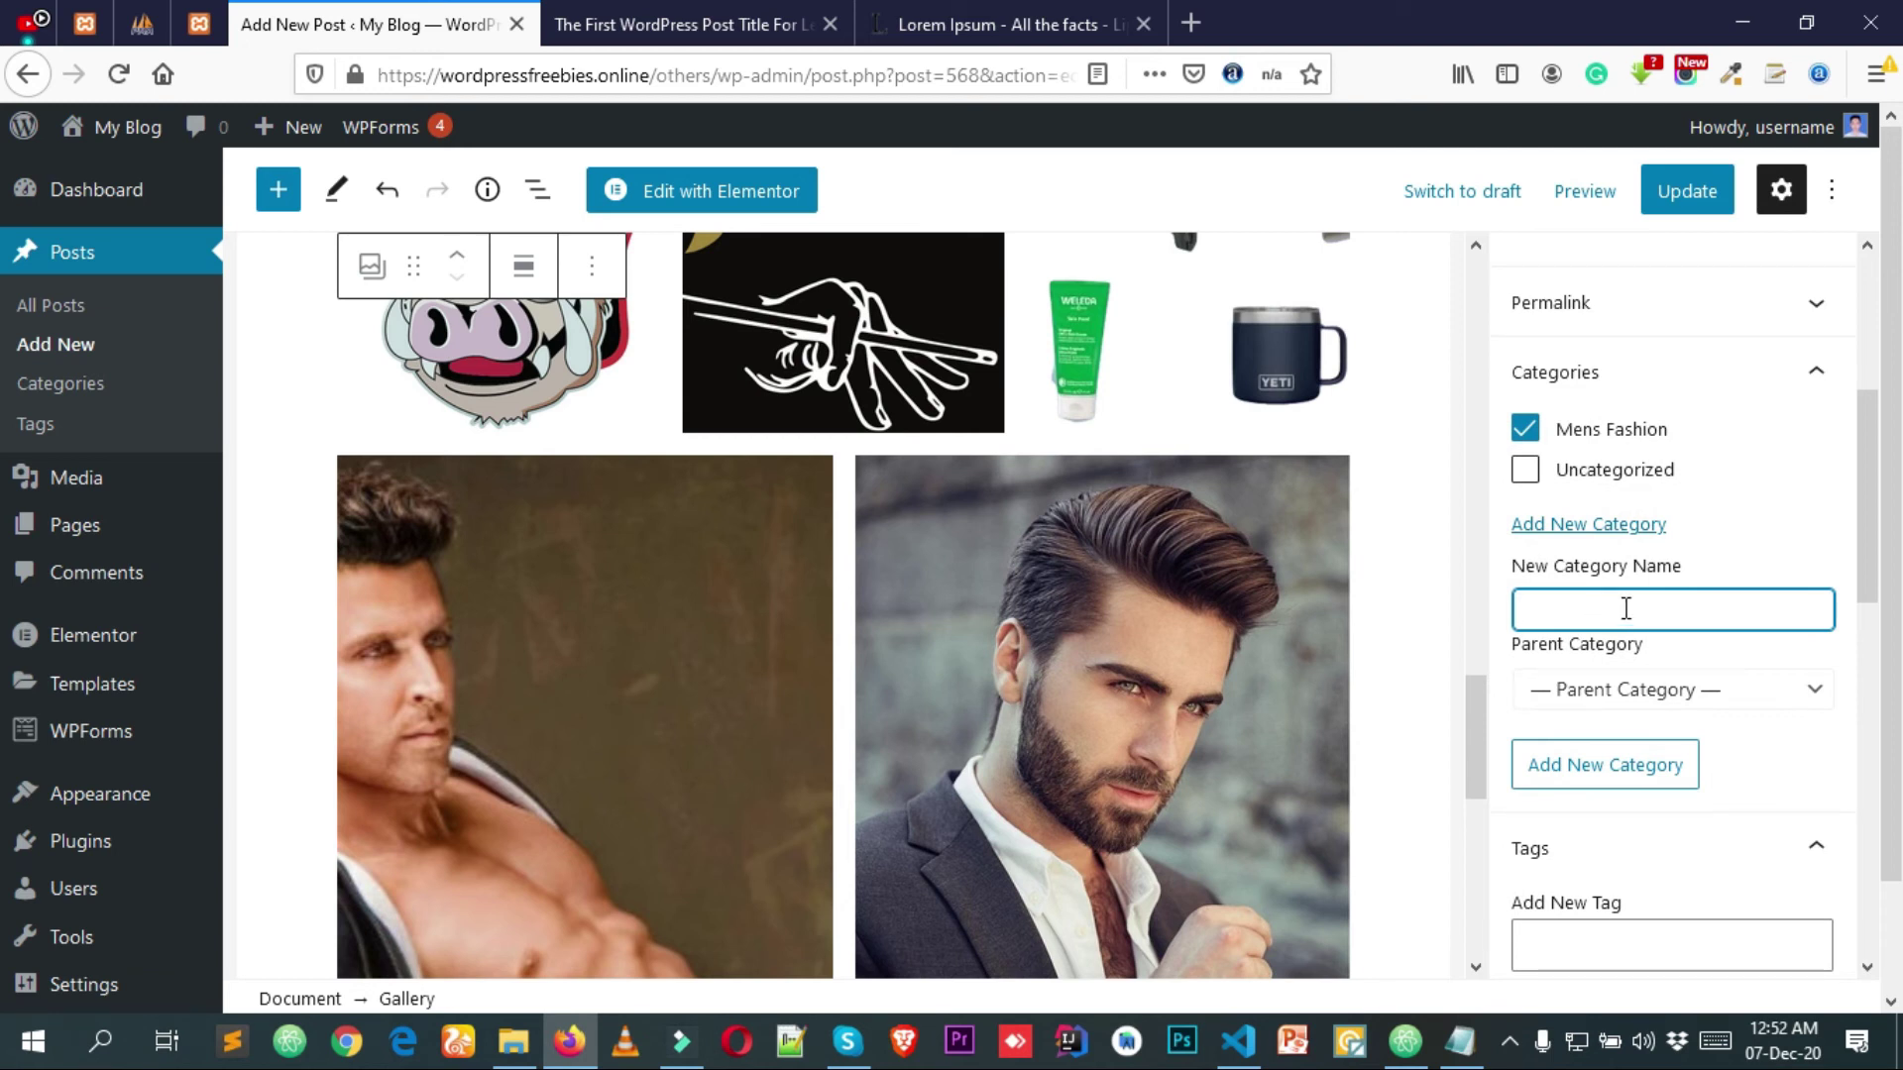
{"action": "scroll", "coordinate": [1645, 599], "scroll_direction": "down", "scroll_amount": 2}
{"action": "left_click", "coordinate": [1584, 837]}
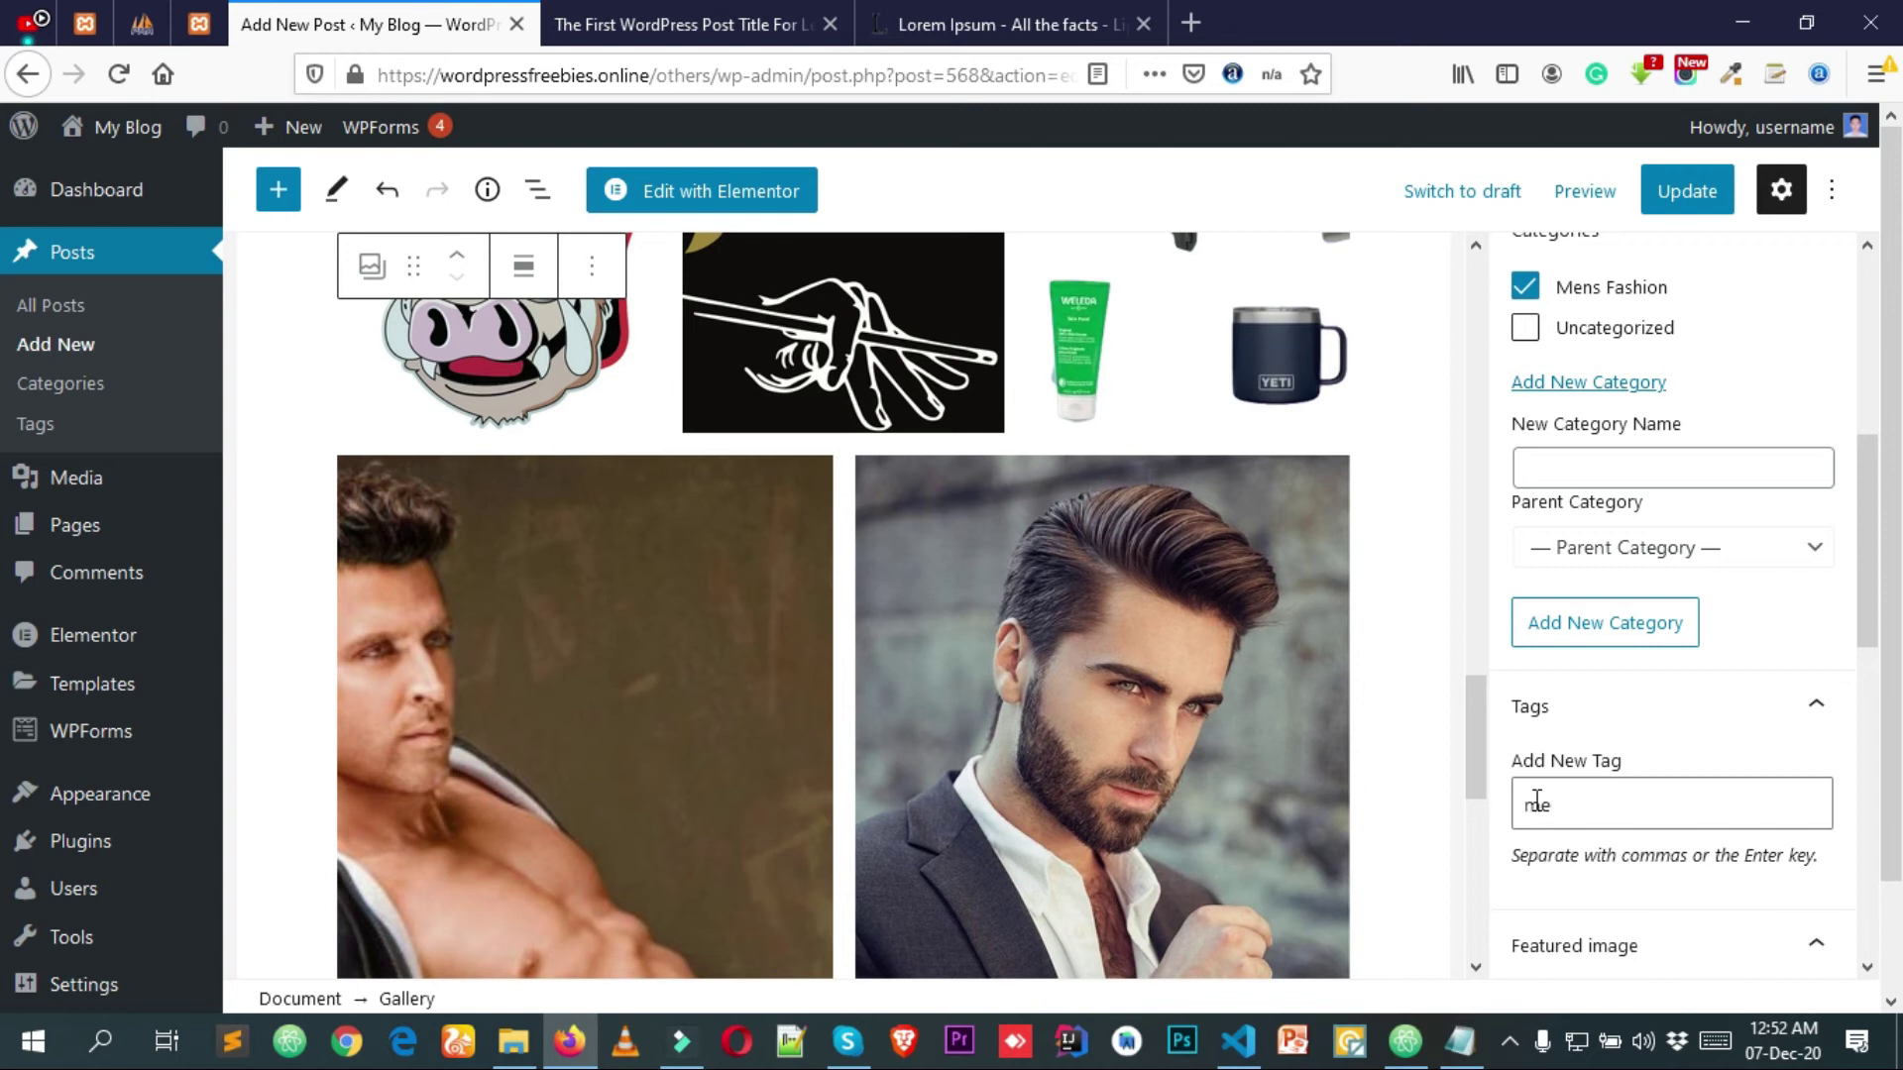
{"action": "type", "text": "tshir"}
{"action": "key", "text": "Return"}
{"action": "key", "text": "BackSpace"}
{"action": "scroll", "coordinate": [1849, 790], "scroll_direction": "down", "scroll_amount": 4}
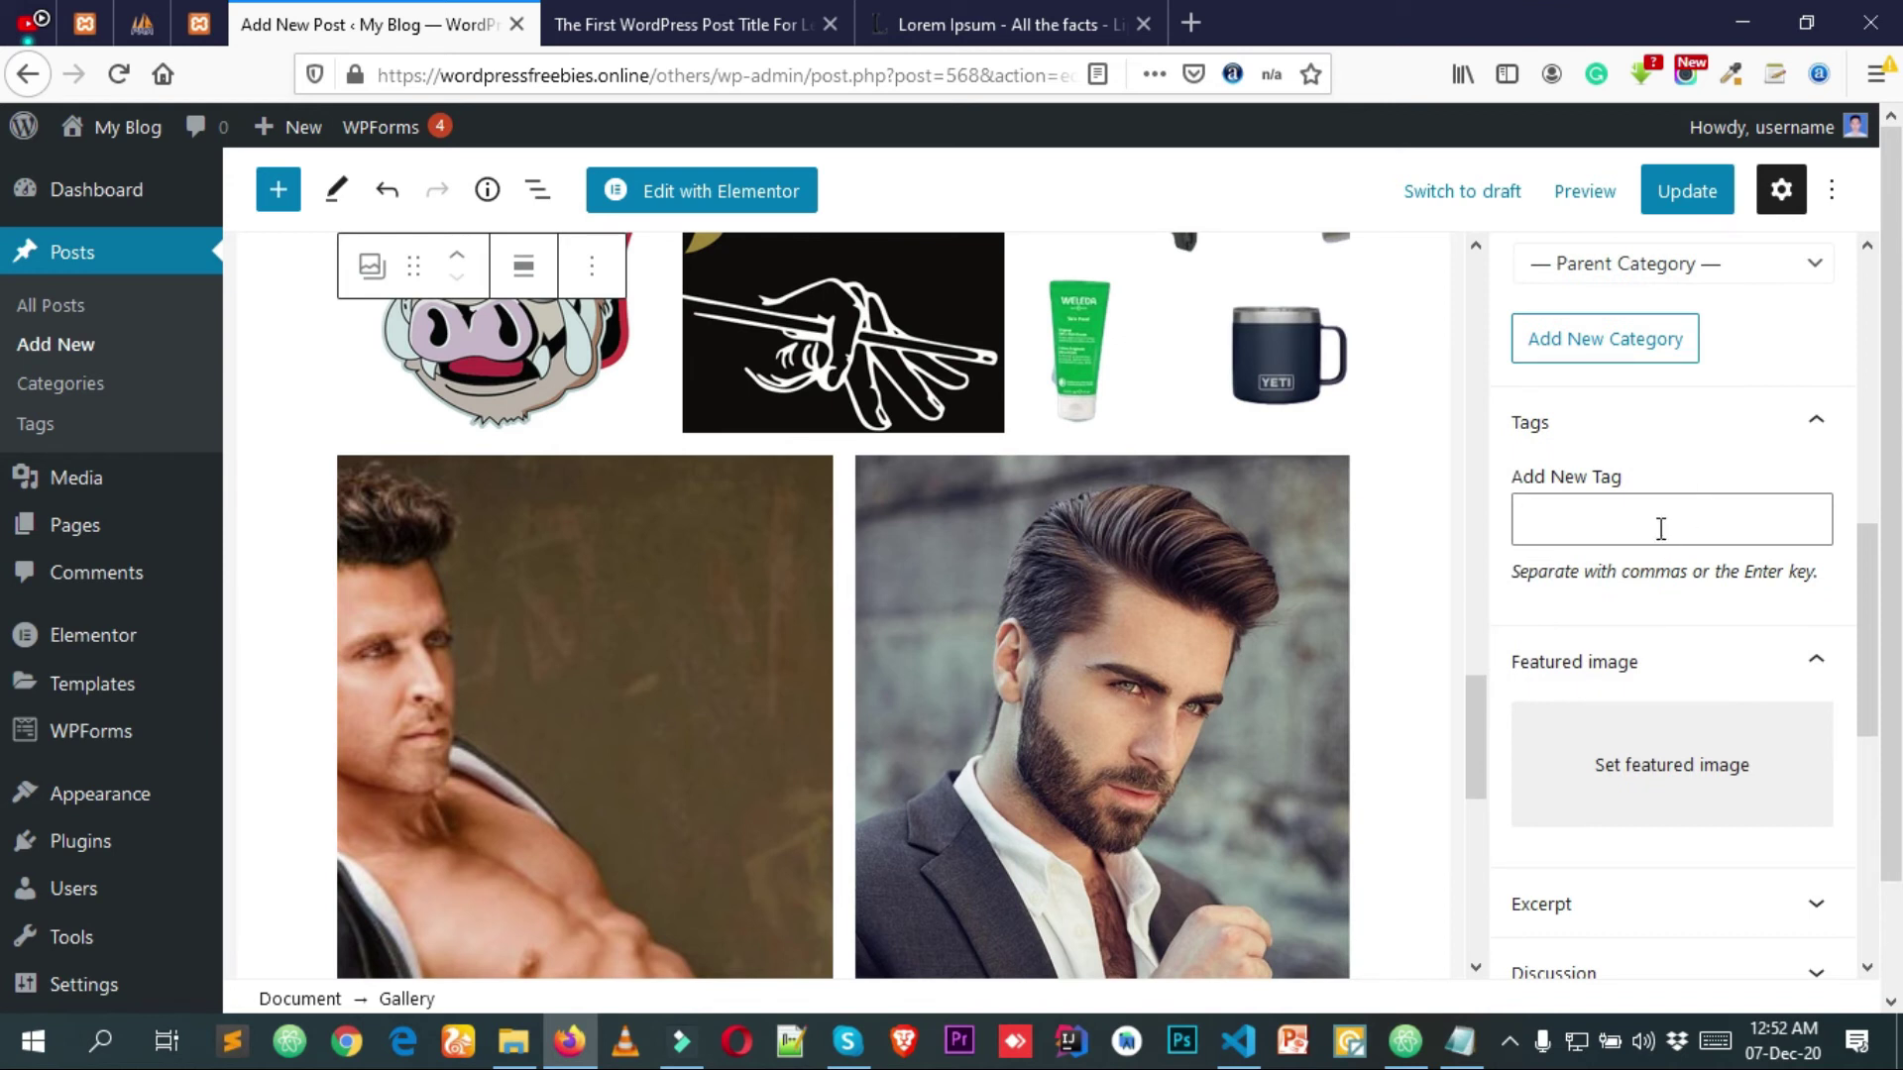
{"action": "left_click", "coordinate": [1774, 418]}
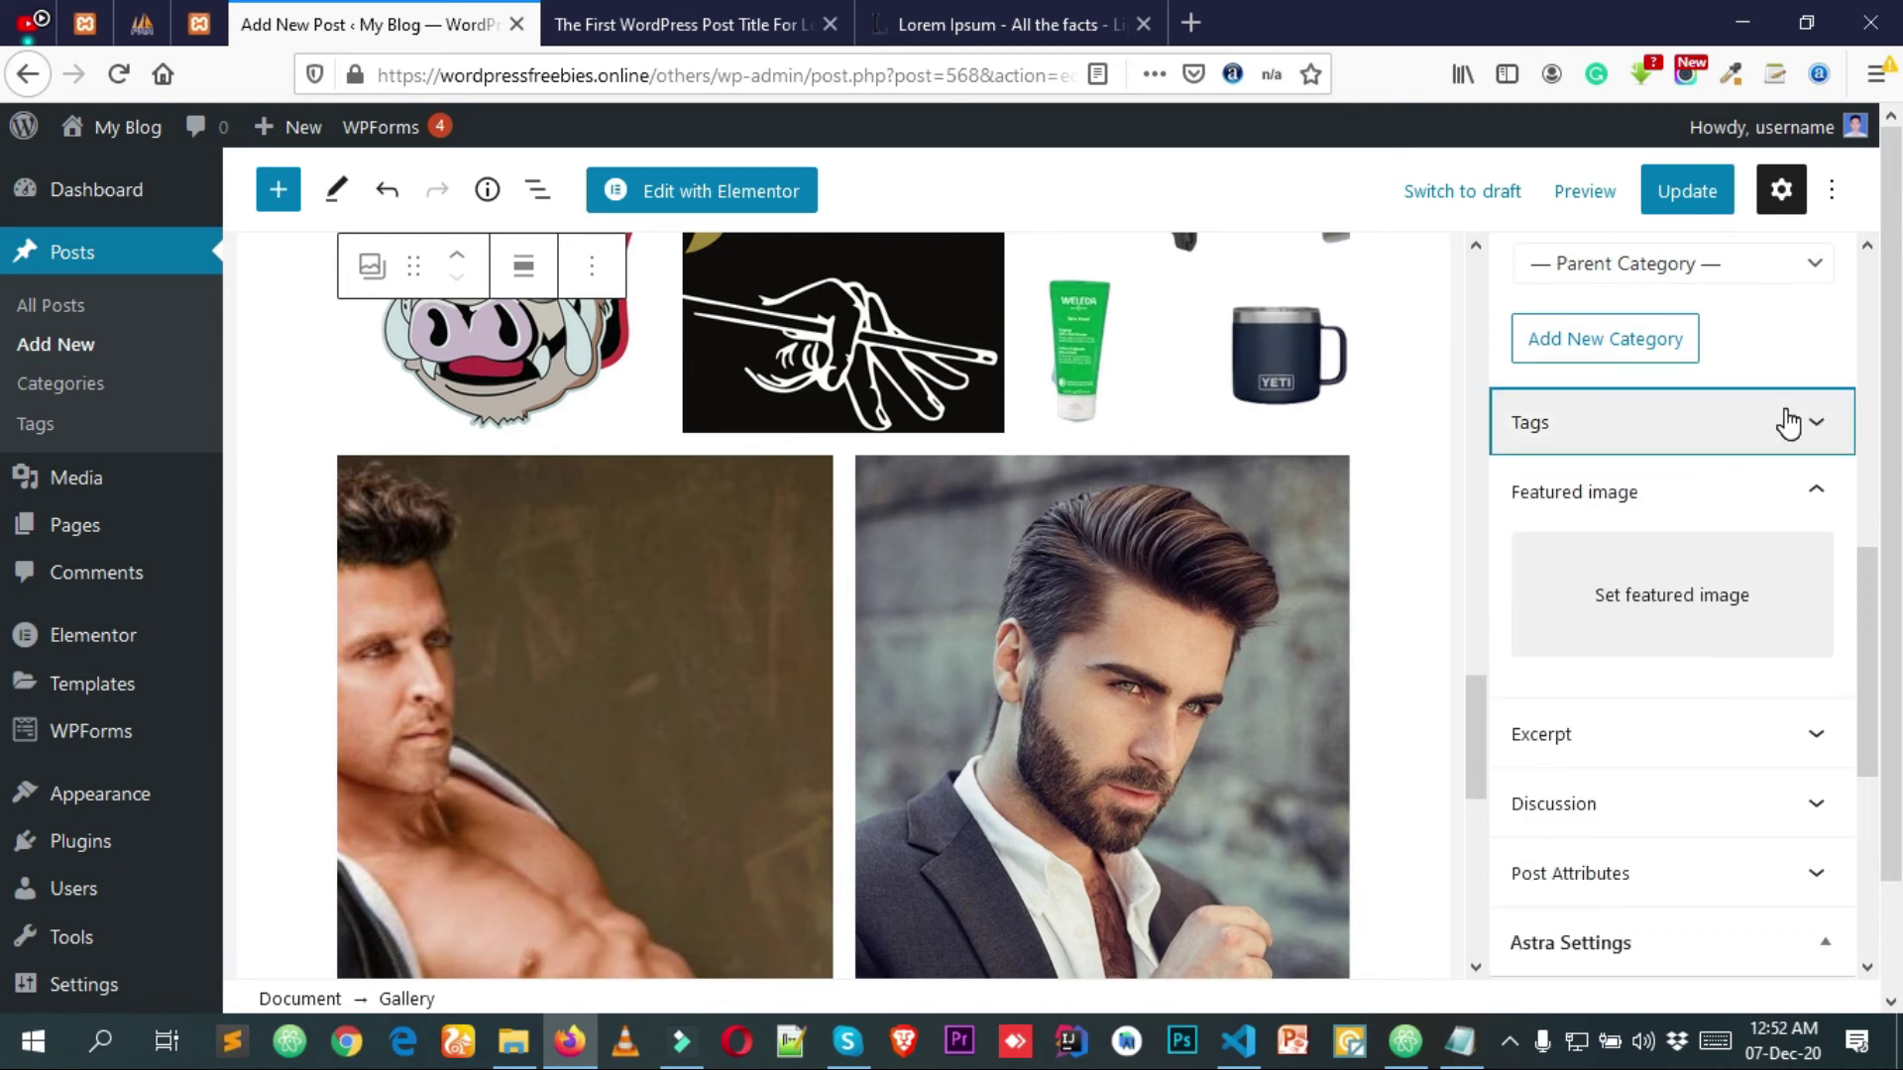
{"action": "left_click", "coordinate": [1780, 419]}
Add the tags "shirts" and "mens tshirt" to the post.
{"action": "left_click", "coordinate": [1680, 505]}
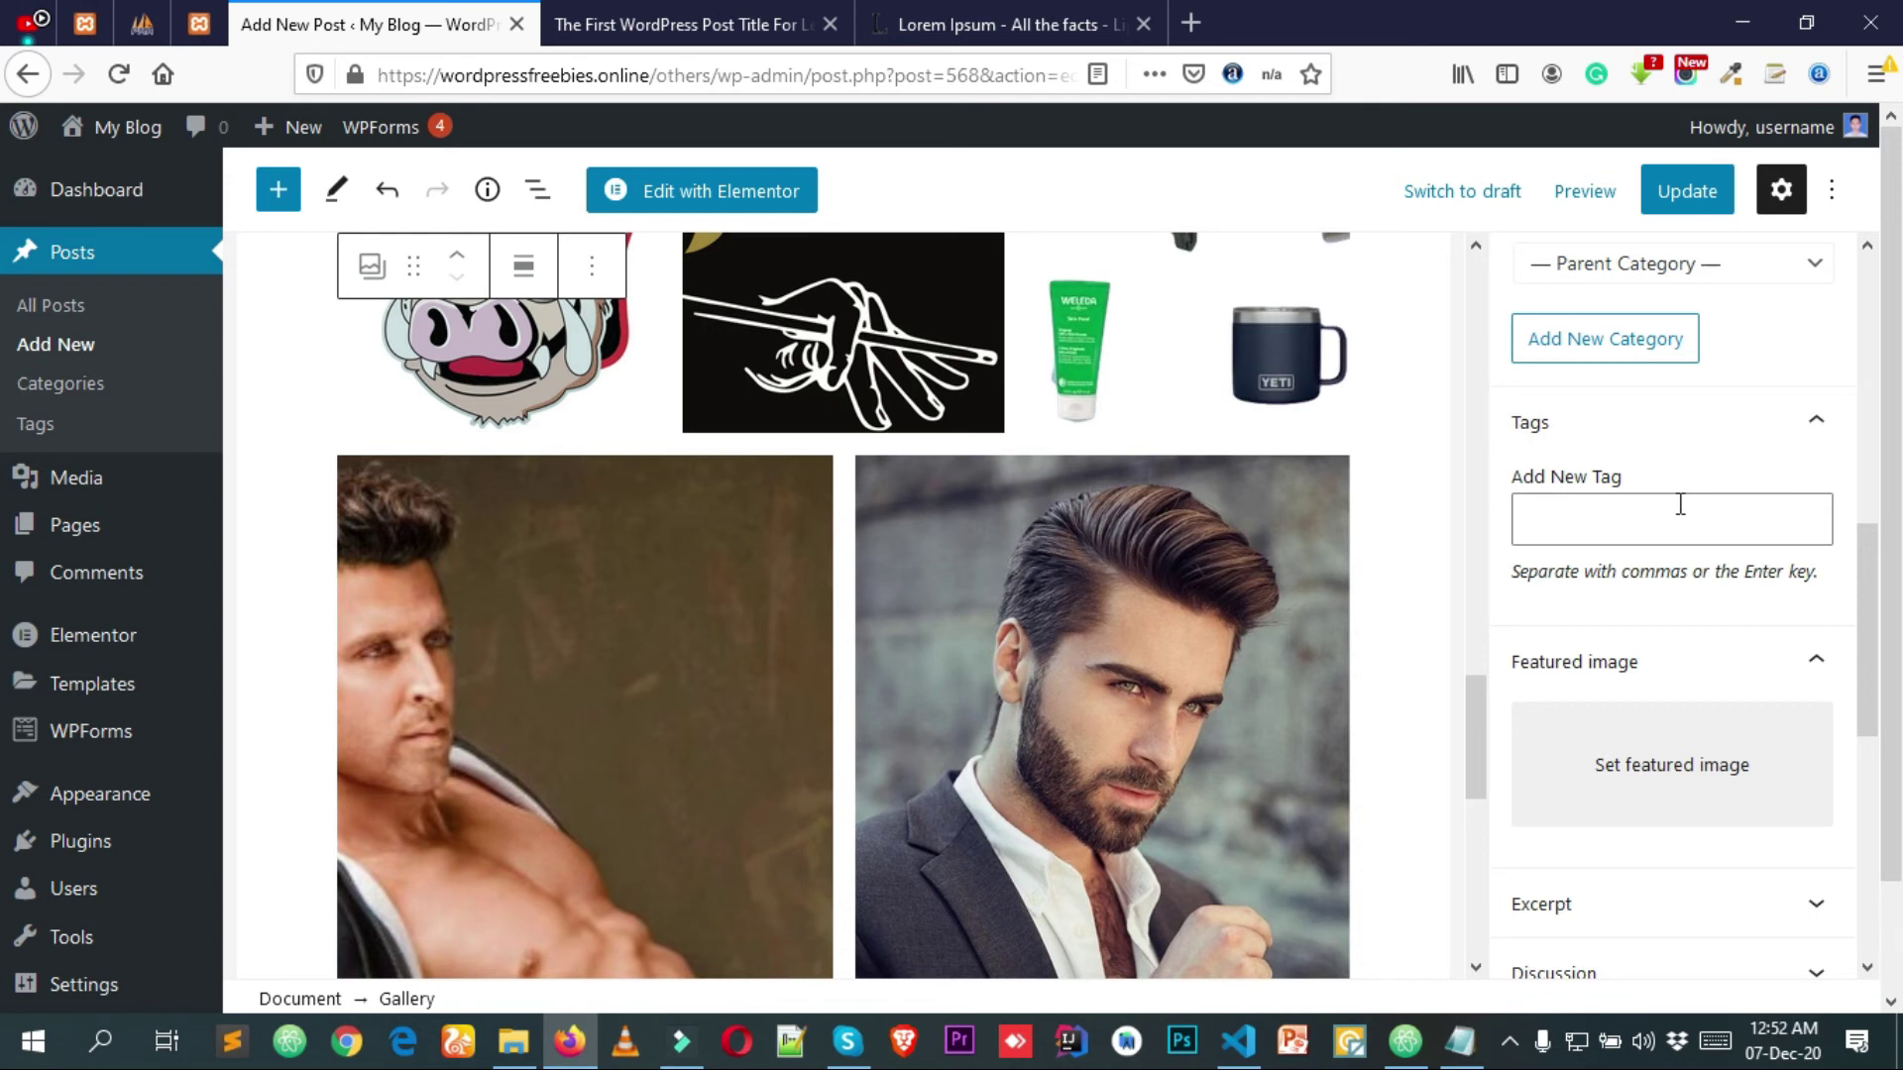
{"action": "type", "text": "shirts"}
{"action": "key", "text": "Return"}
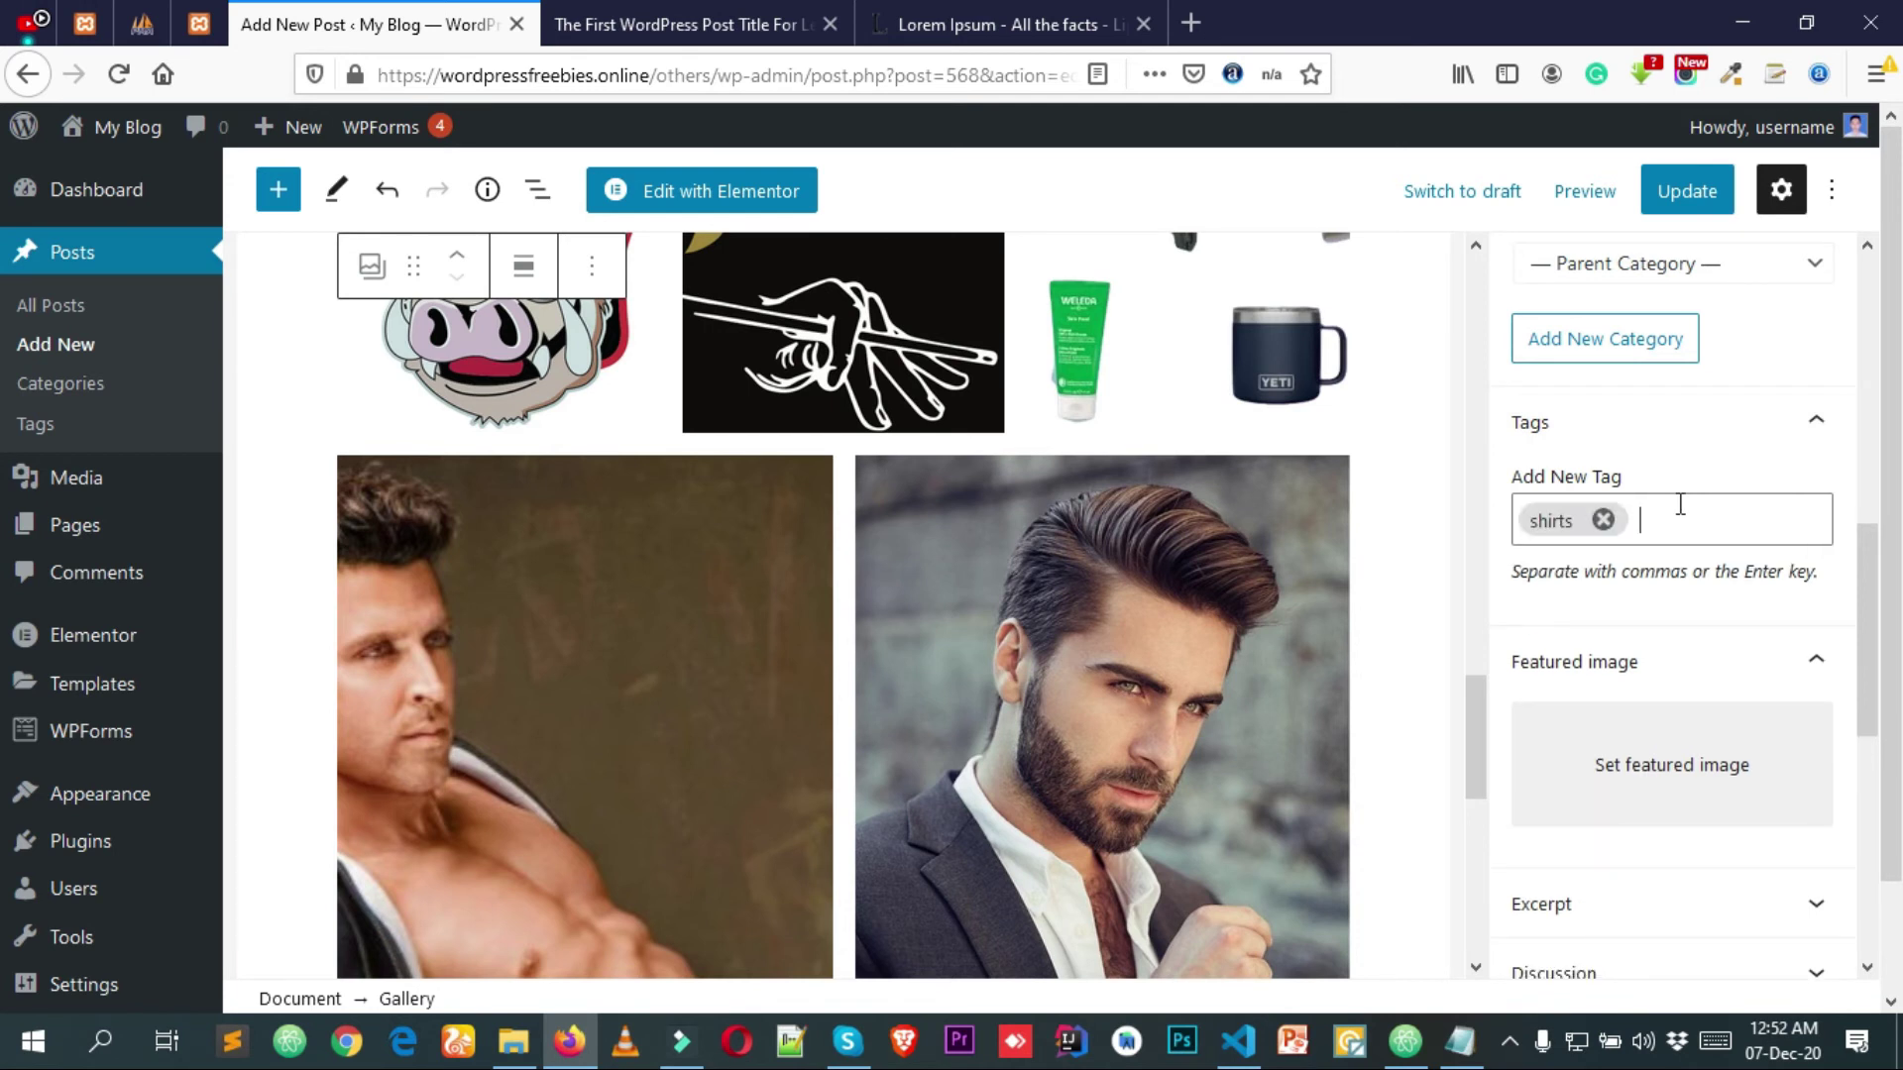
{"action": "type", "text": "mens tshirt"}
{"action": "key", "text": "Return"}
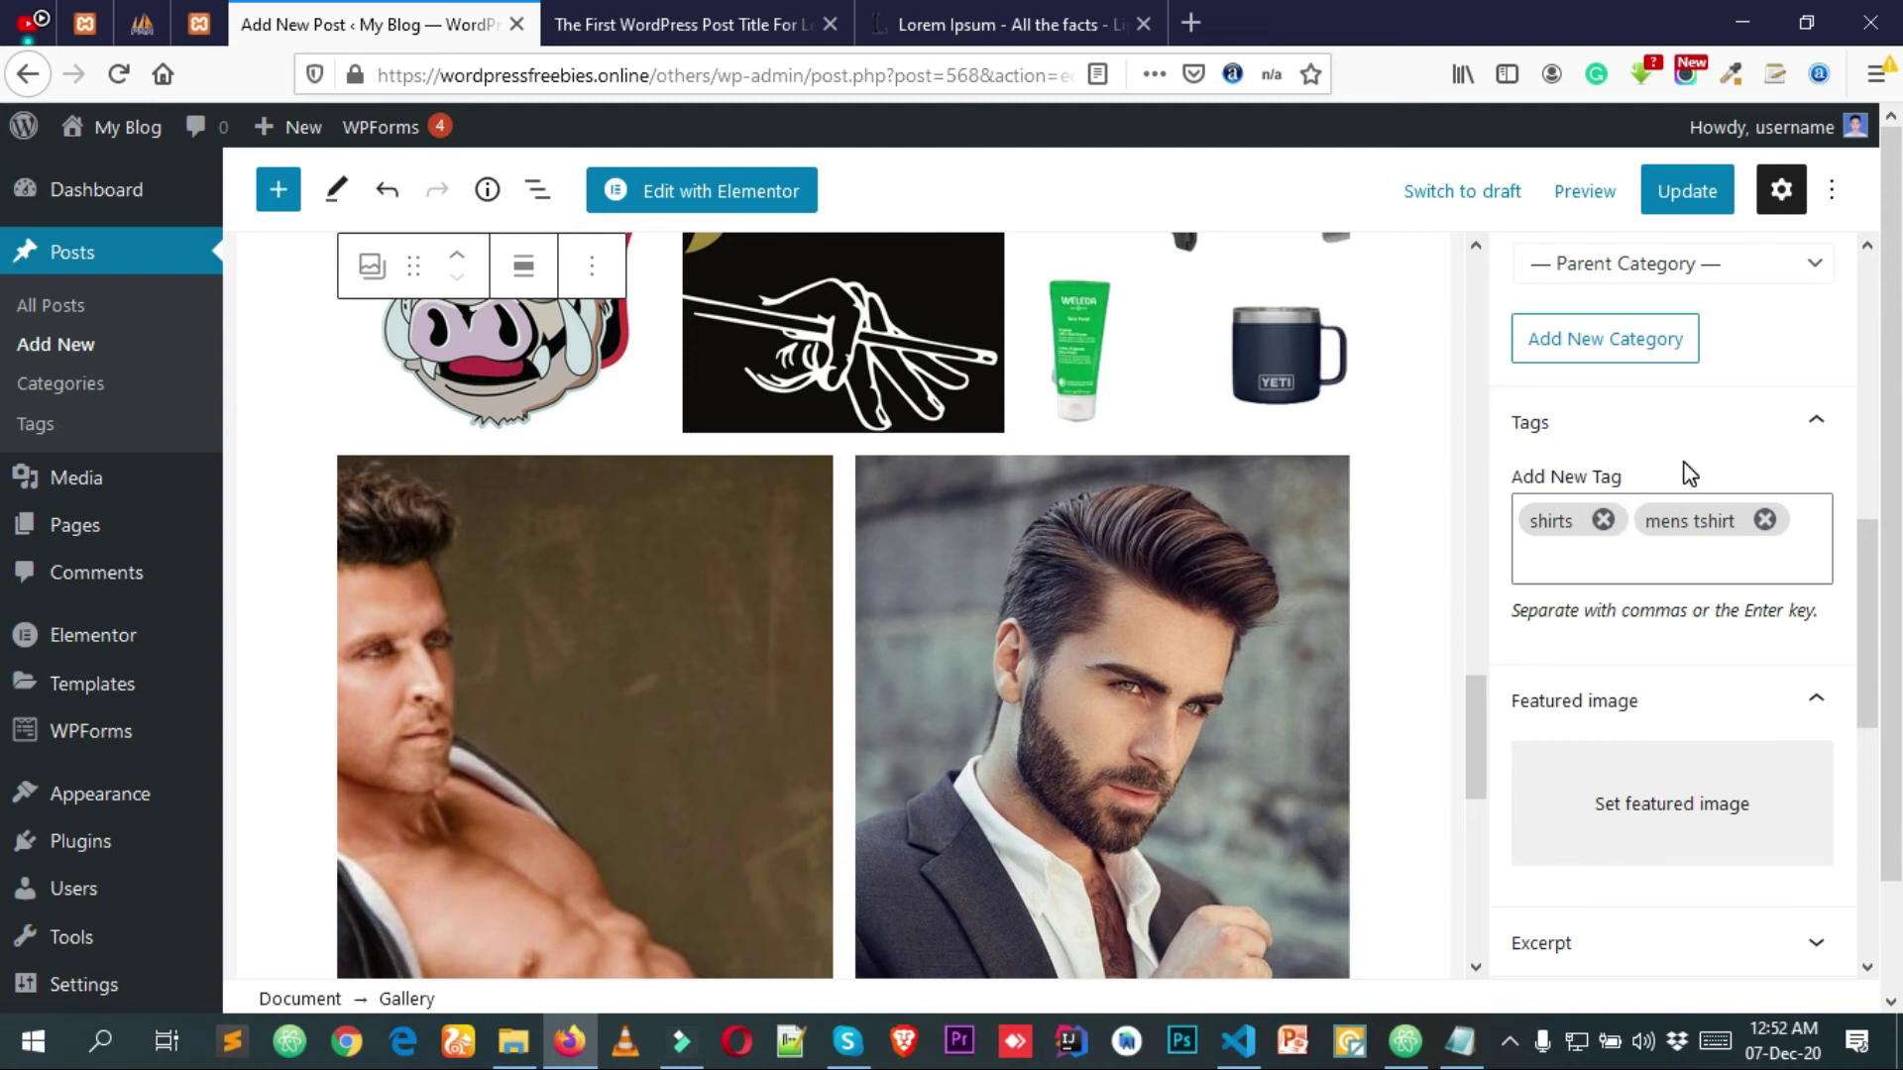
Set hair-styles-for-men-31.jpg from the media library as the post's featured image.
{"action": "scroll", "coordinate": [1675, 496], "scroll_direction": "down", "scroll_amount": 3}
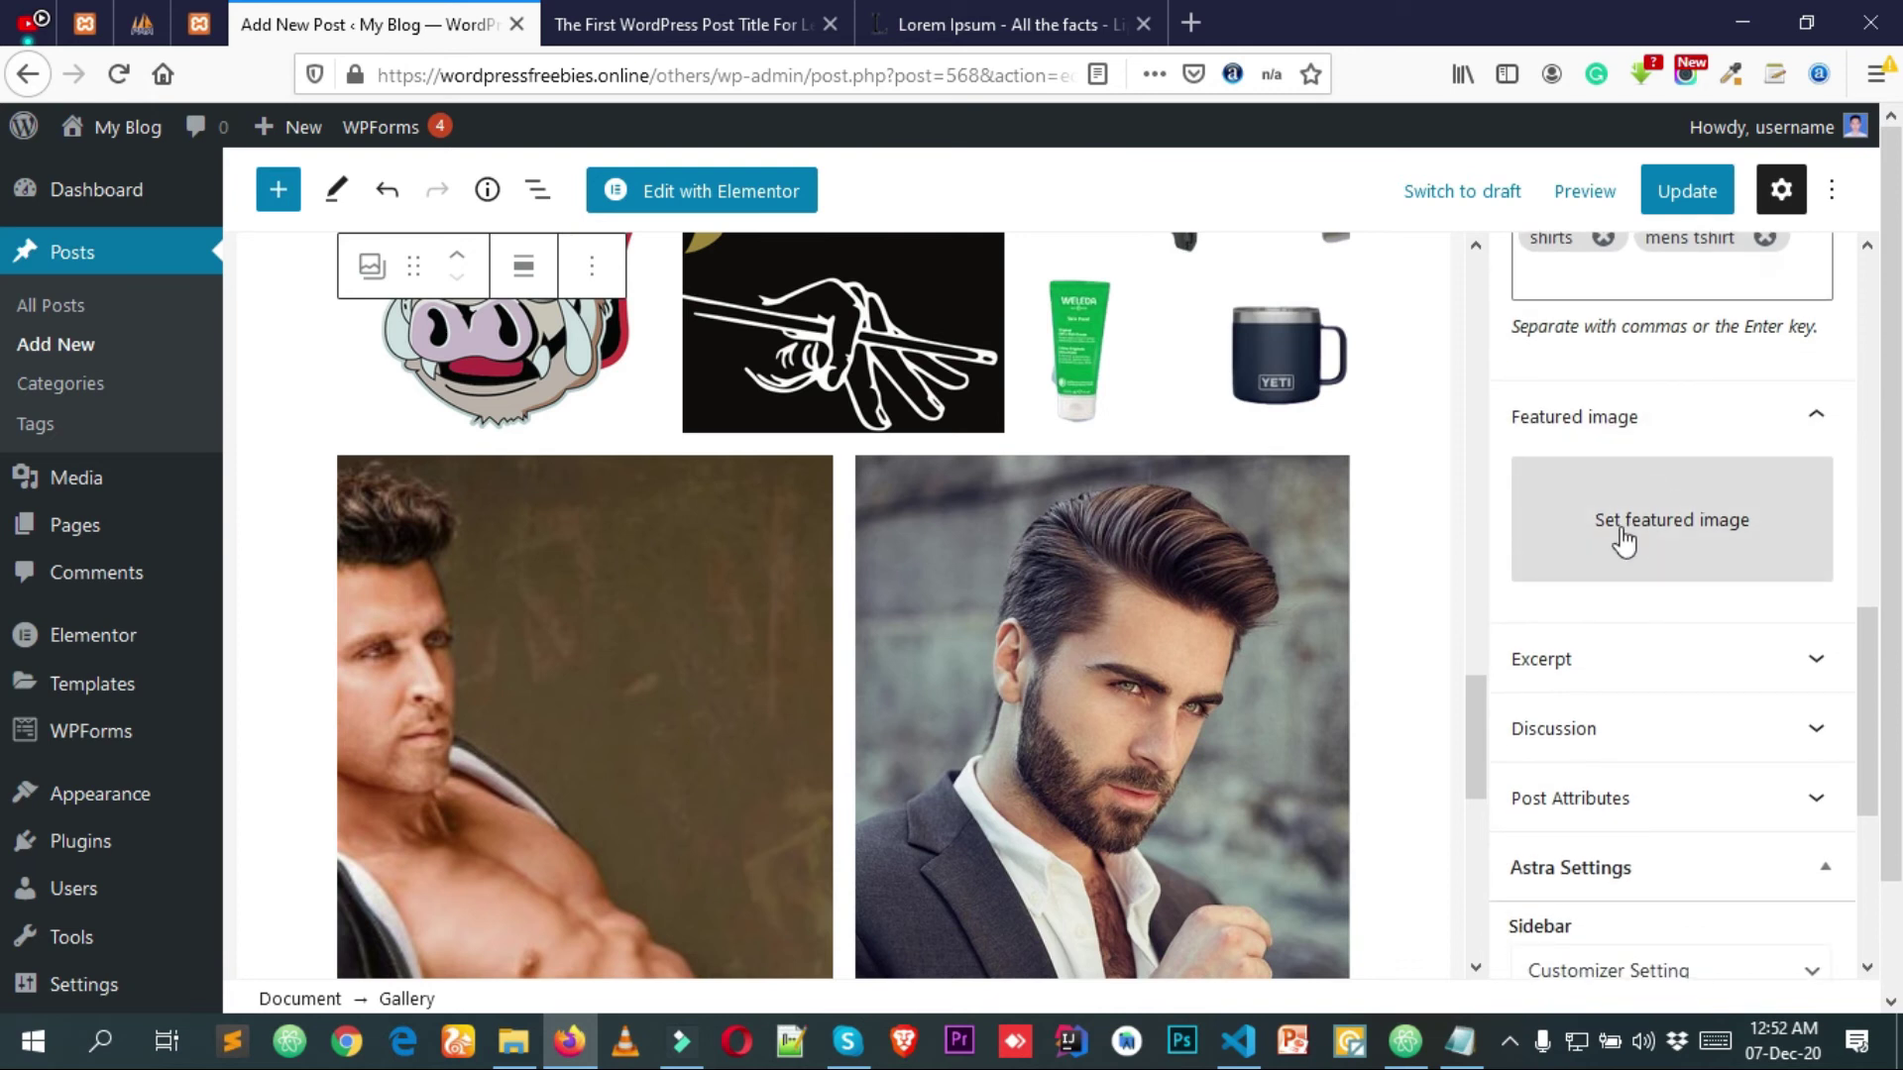
{"action": "left_click", "coordinate": [1681, 527]}
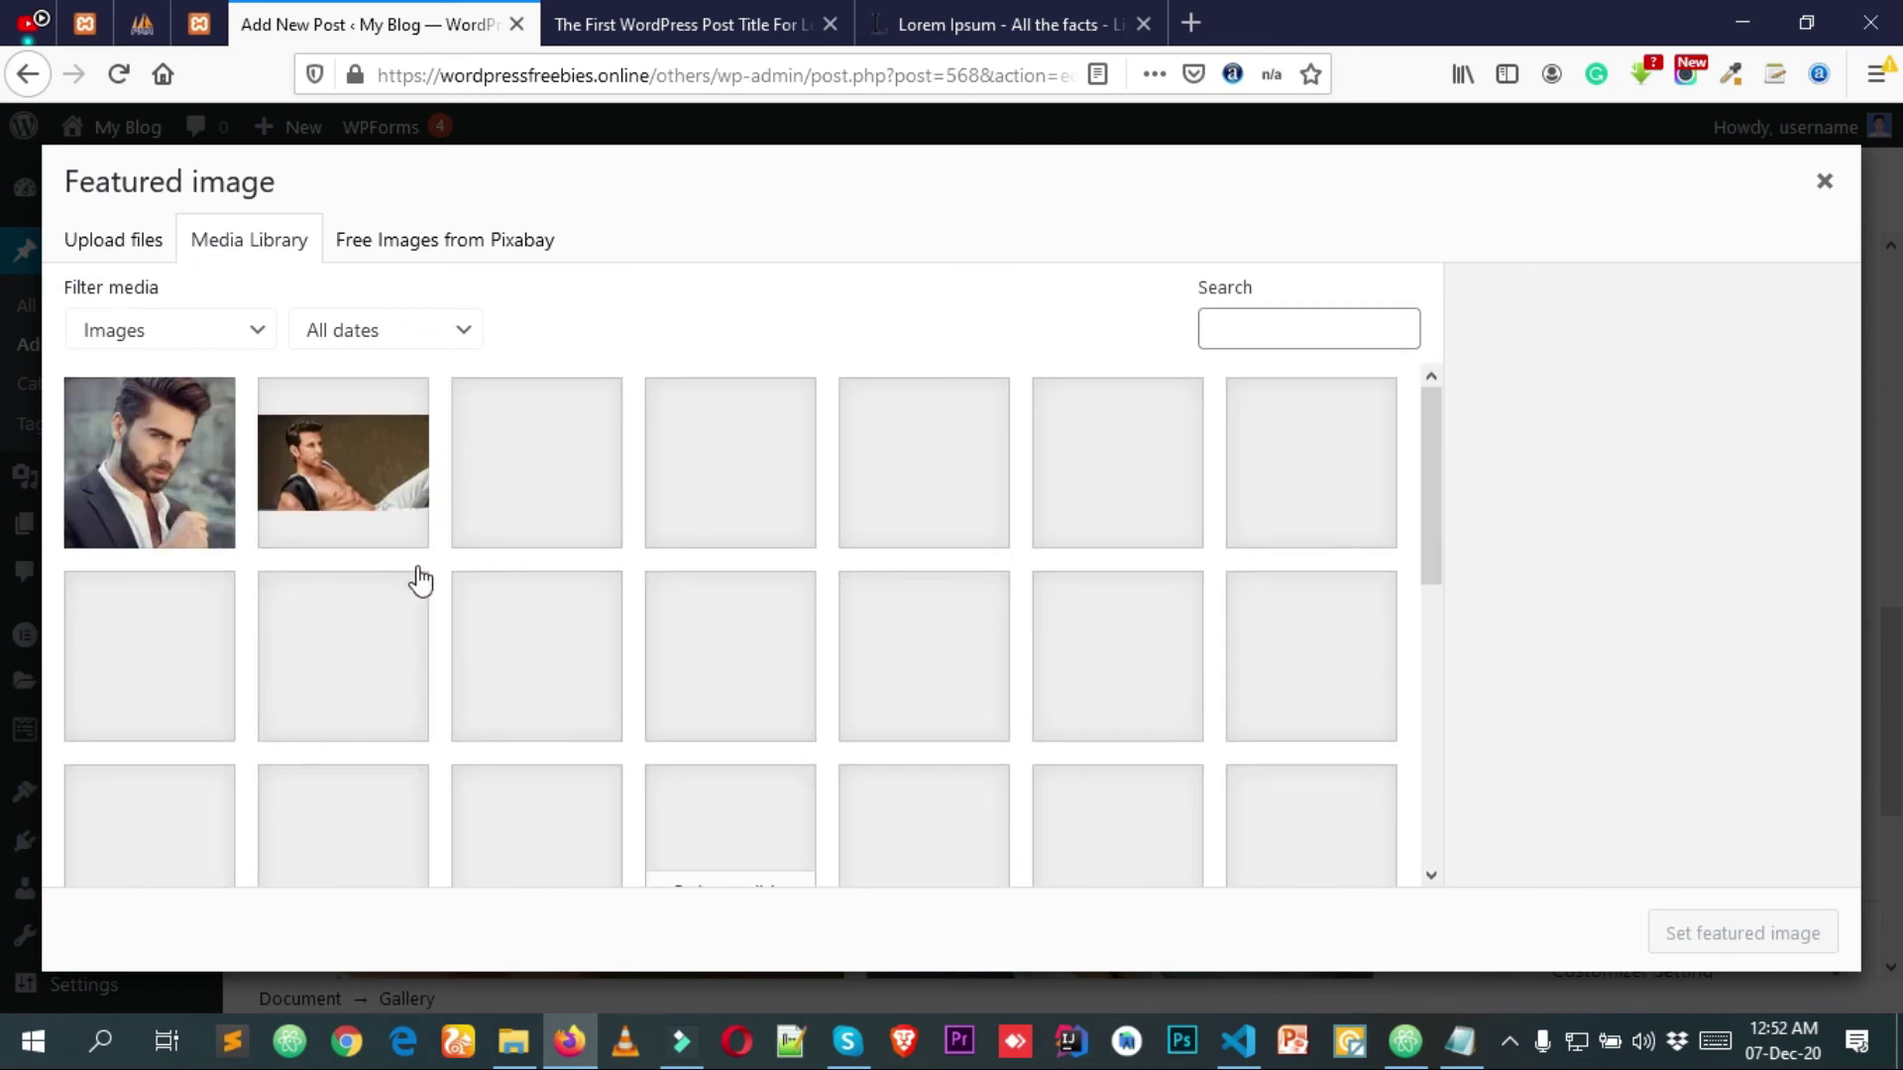
{"action": "left_click", "coordinate": [1150, 482]}
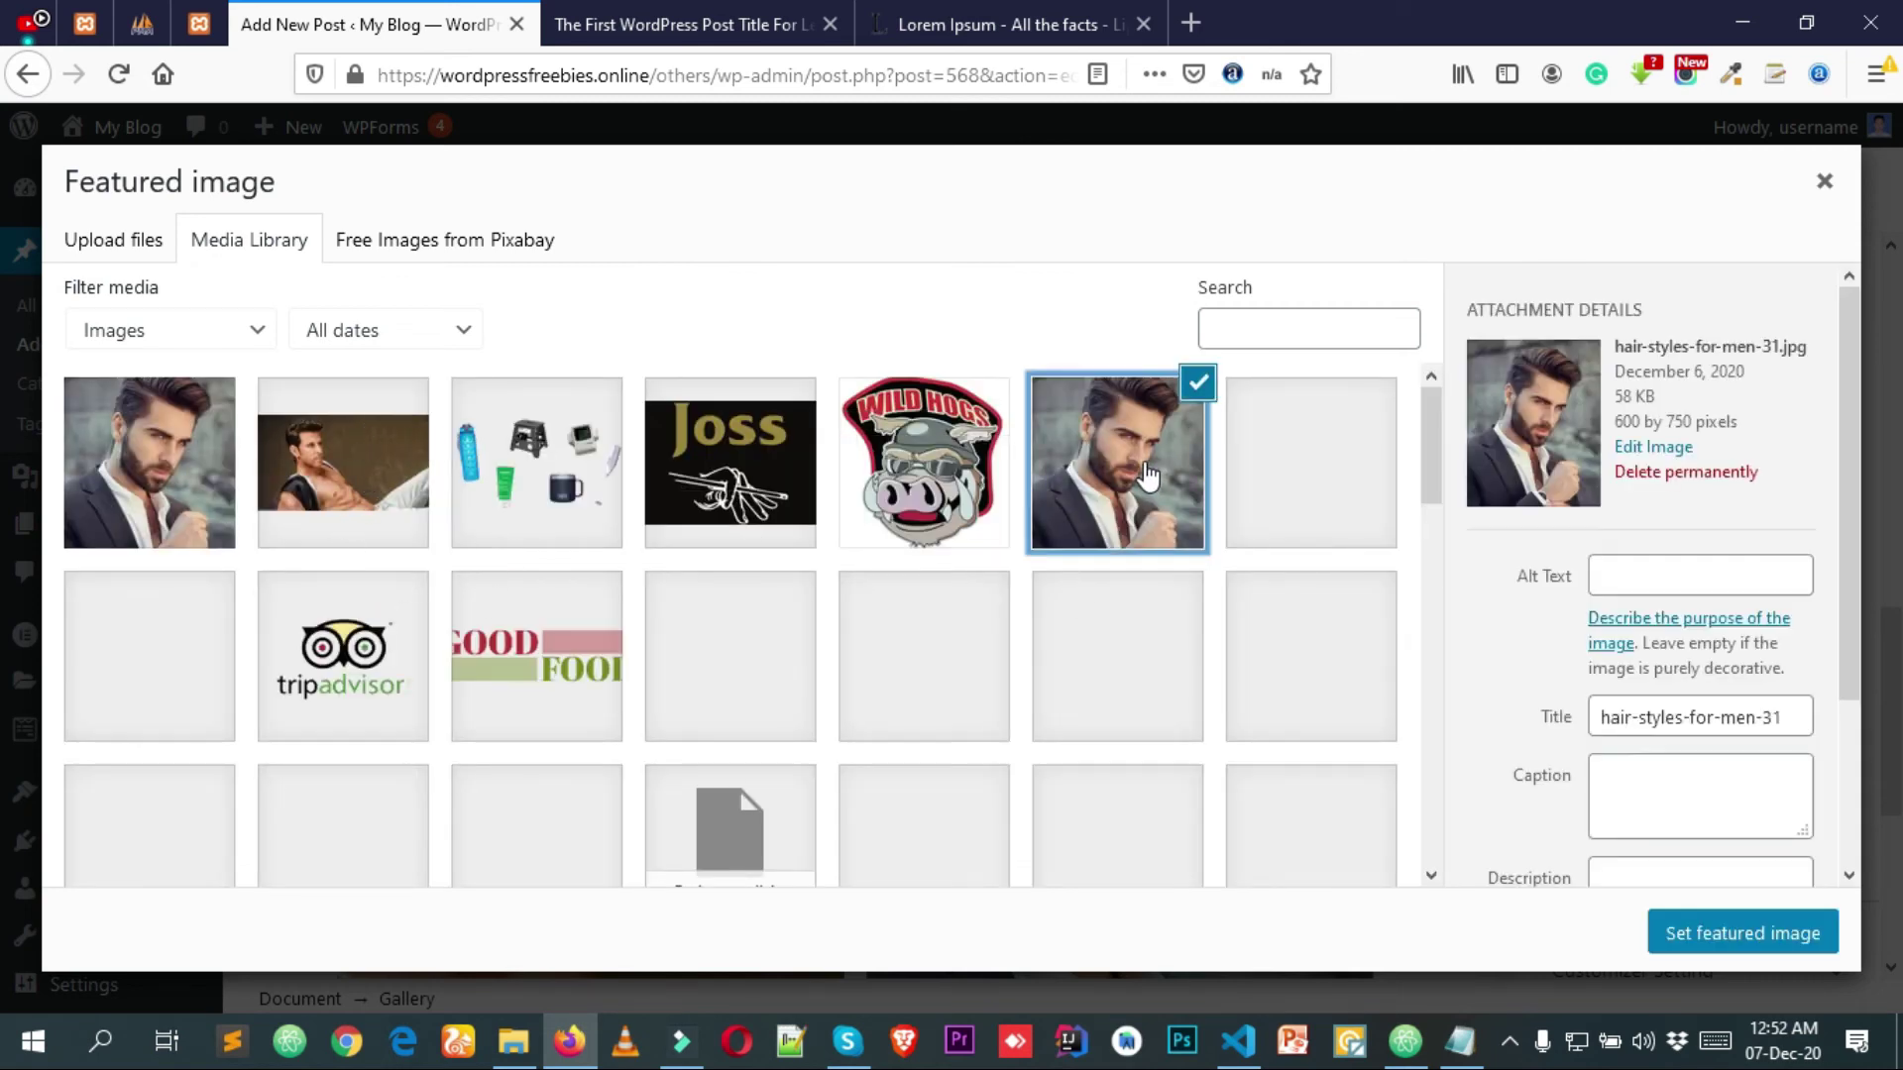
{"action": "left_click", "coordinate": [1742, 933]}
{"action": "scroll", "coordinate": [1695, 680], "scroll_direction": "down", "scroll_amount": 3}
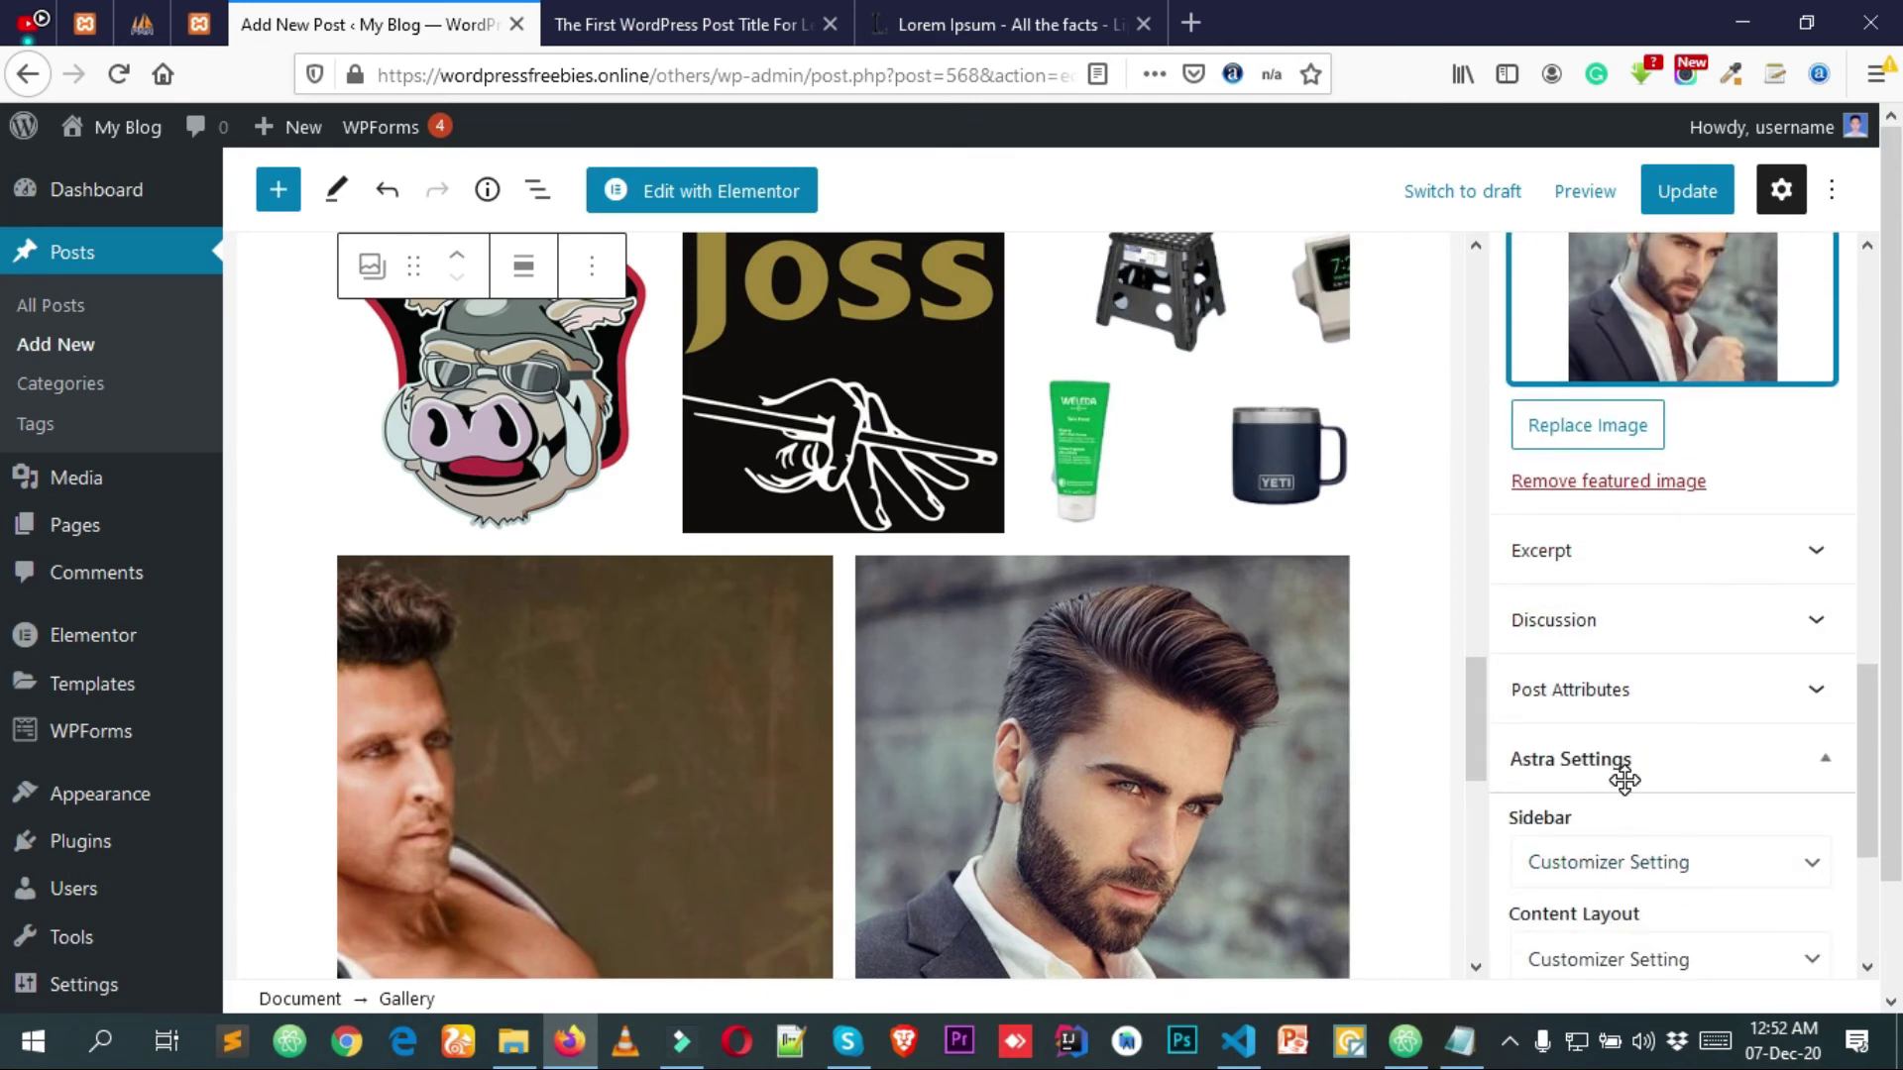
Review the post's category and tag settings and update the published post.
{"action": "scroll", "coordinate": [1675, 684], "scroll_direction": "up", "scroll_amount": 3}
{"action": "scroll", "coordinate": [1675, 546], "scroll_direction": "up", "scroll_amount": 5}
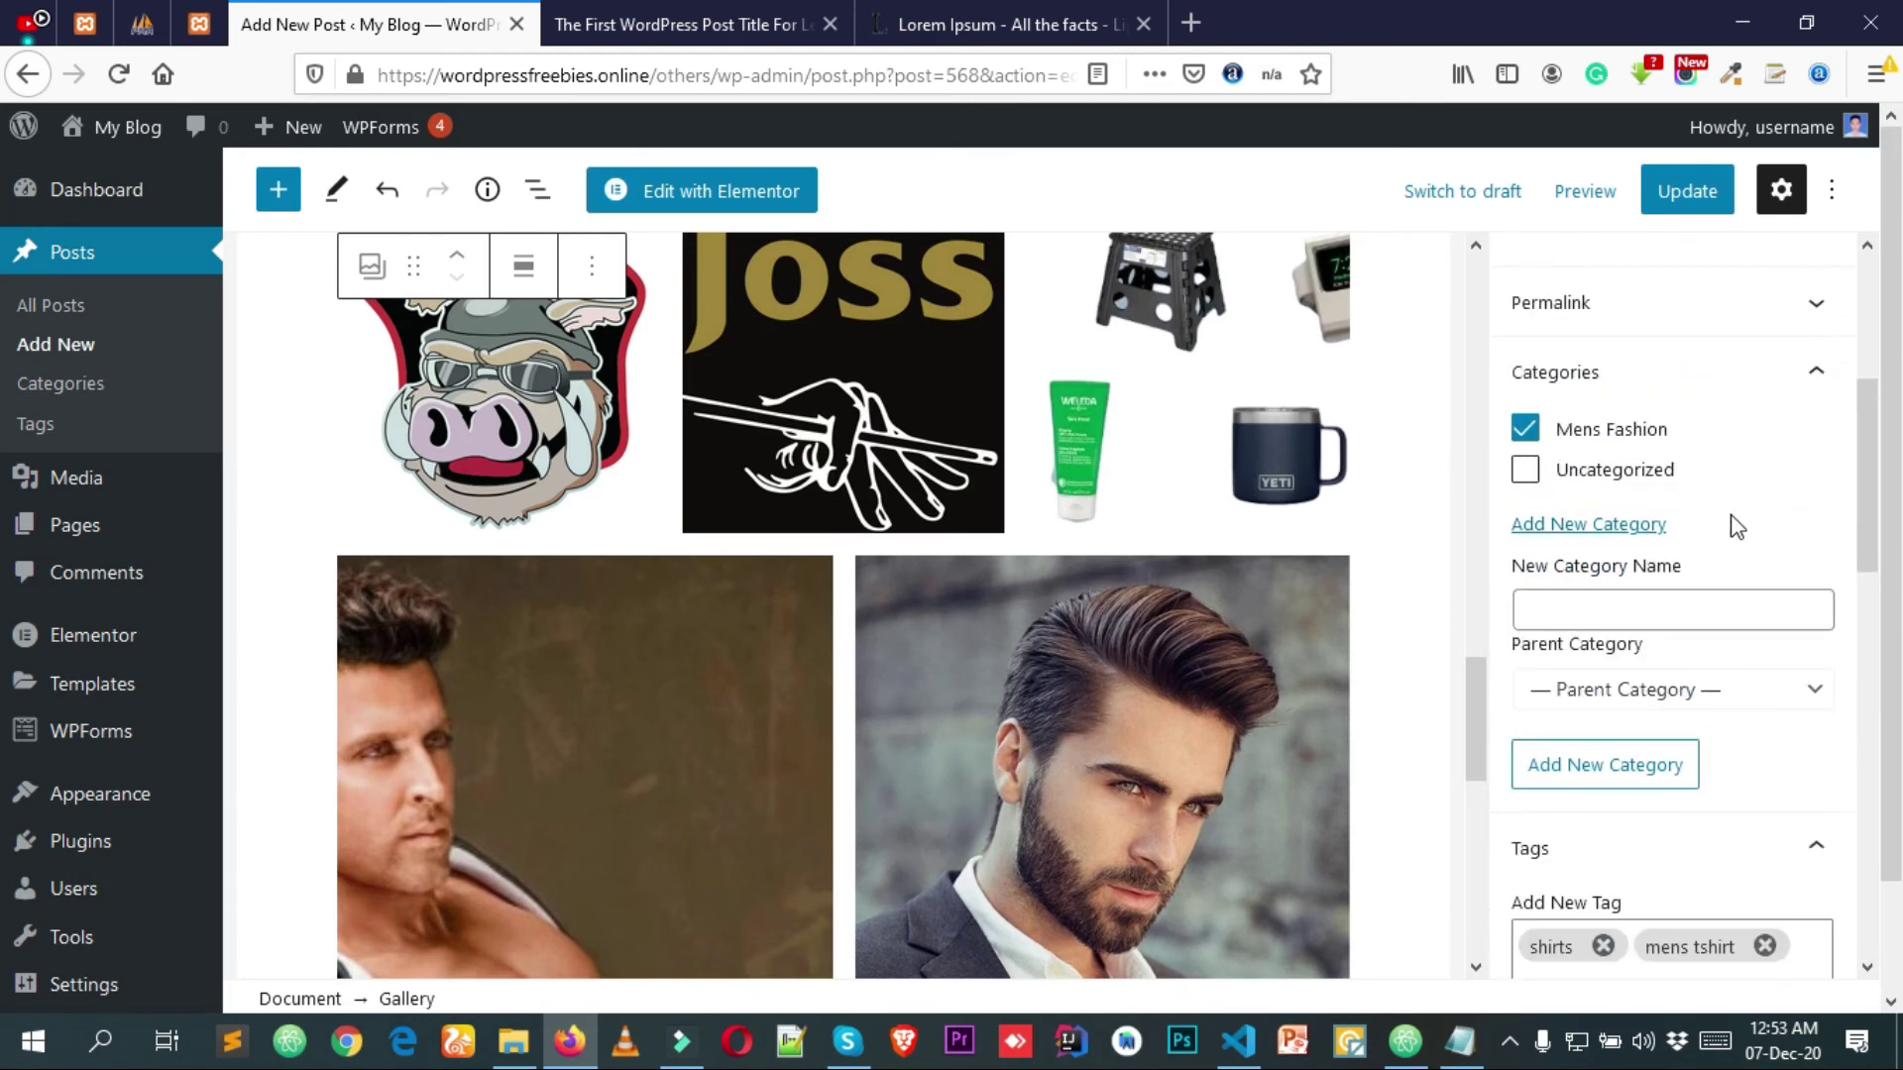
{"action": "left_click", "coordinate": [1697, 198]}
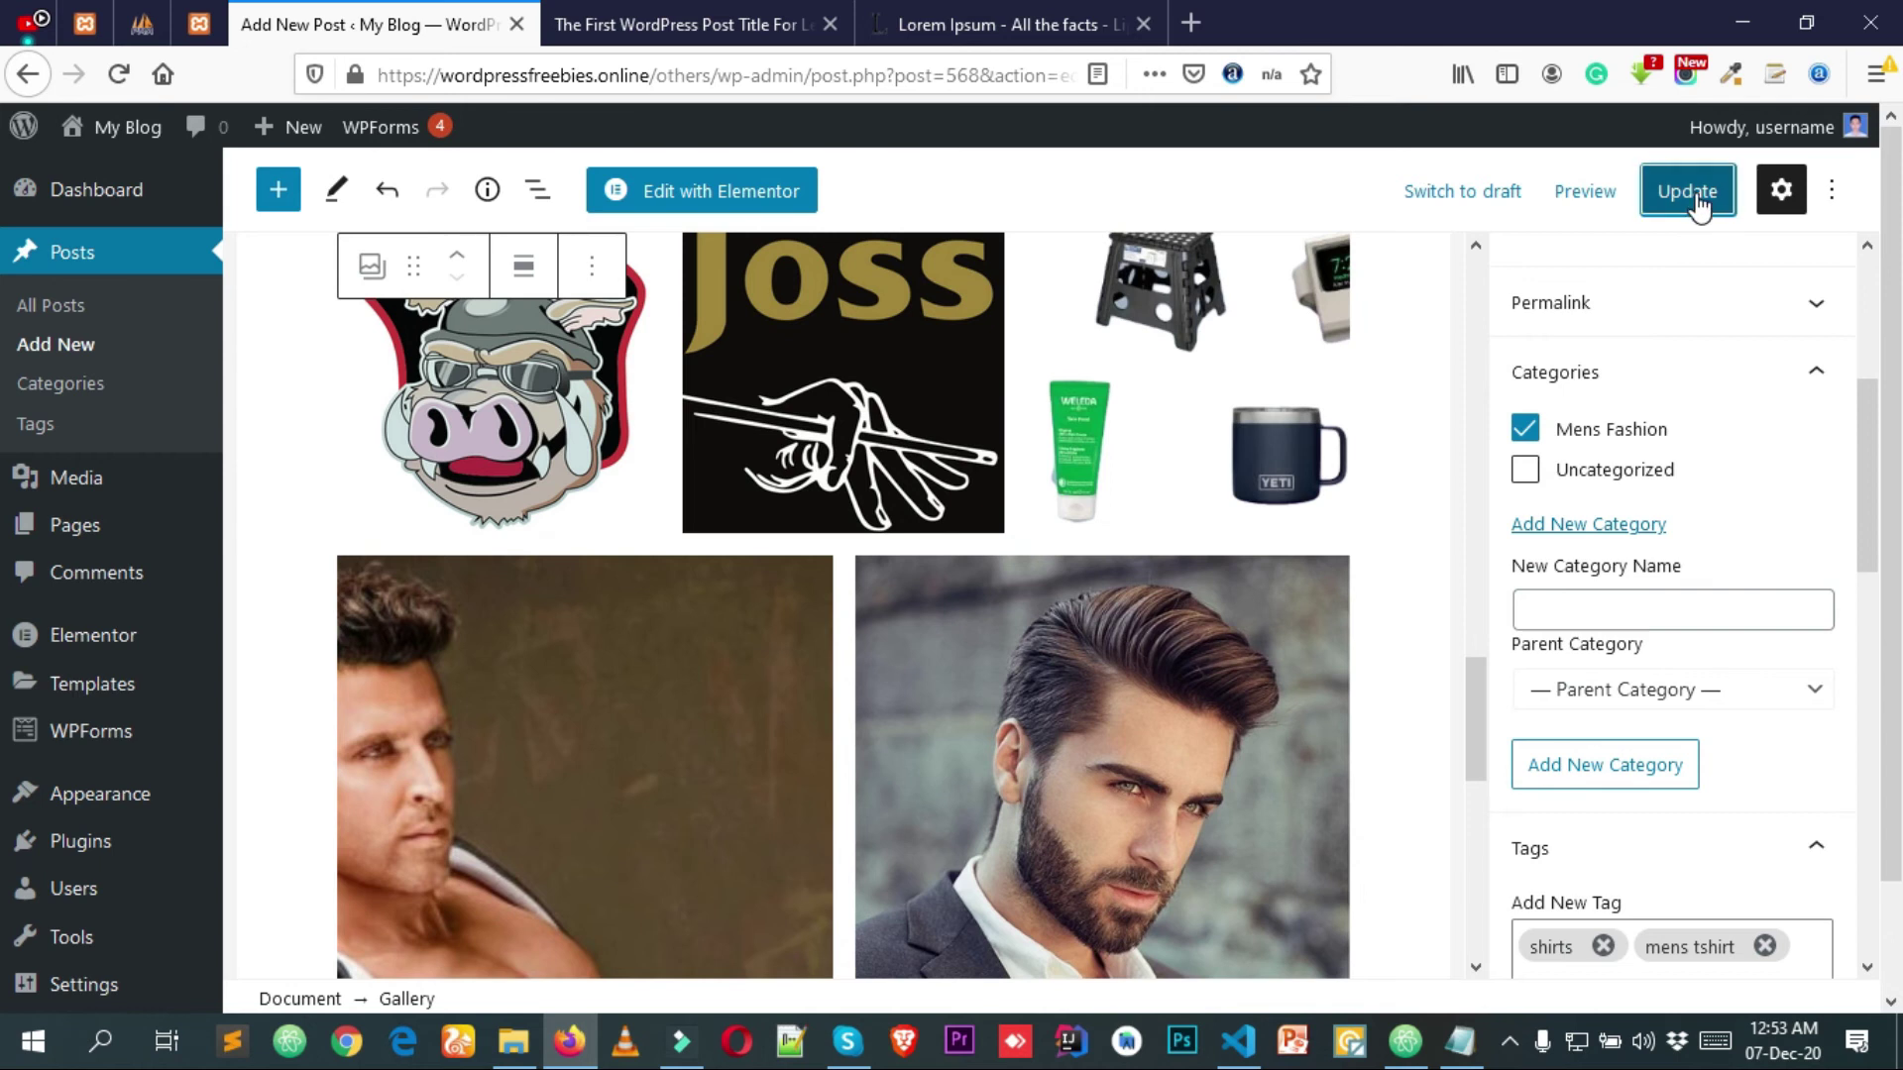
Reload the post's page on the site and check its featured image and category.
{"action": "left_click", "coordinate": [682, 23]}
{"action": "scroll", "coordinate": [686, 327], "scroll_direction": "up", "scroll_amount": 10}
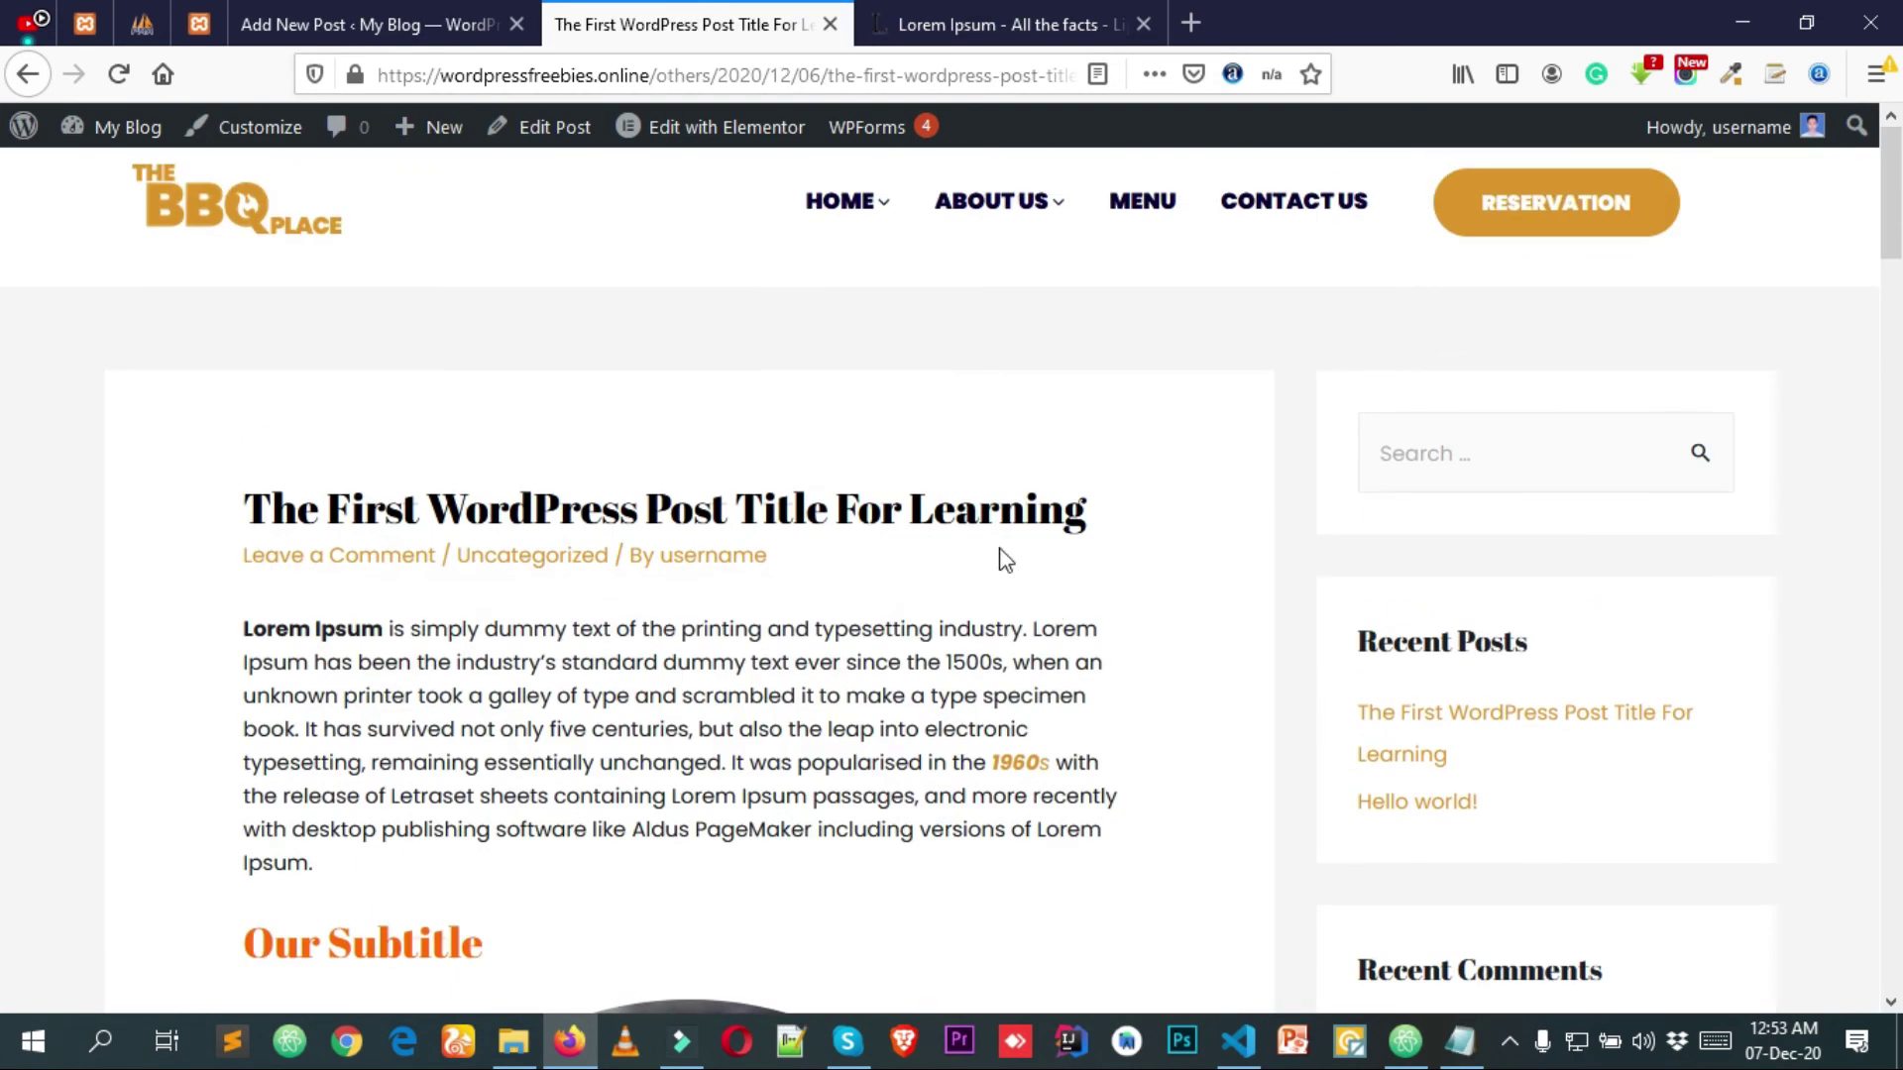
{"action": "right_click", "coordinate": [938, 456]}
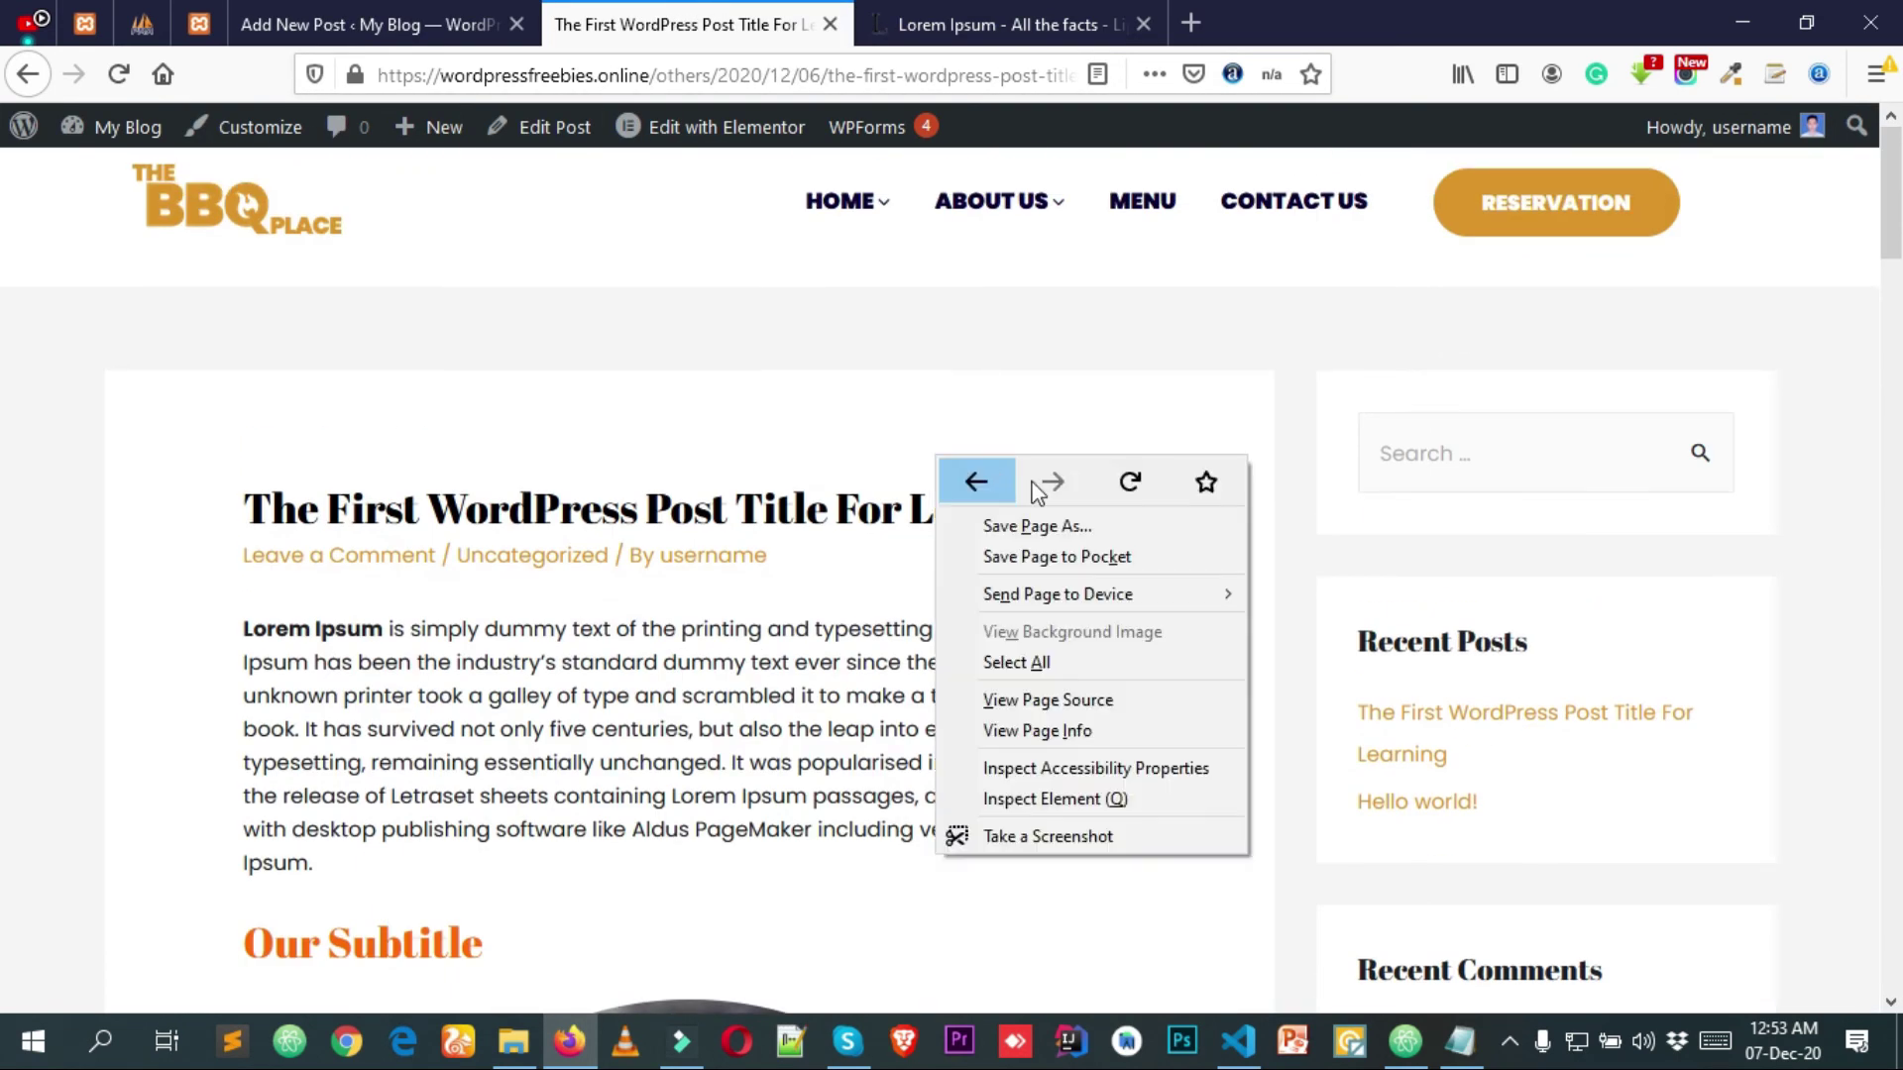
{"action": "left_click", "coordinate": [1135, 483]}
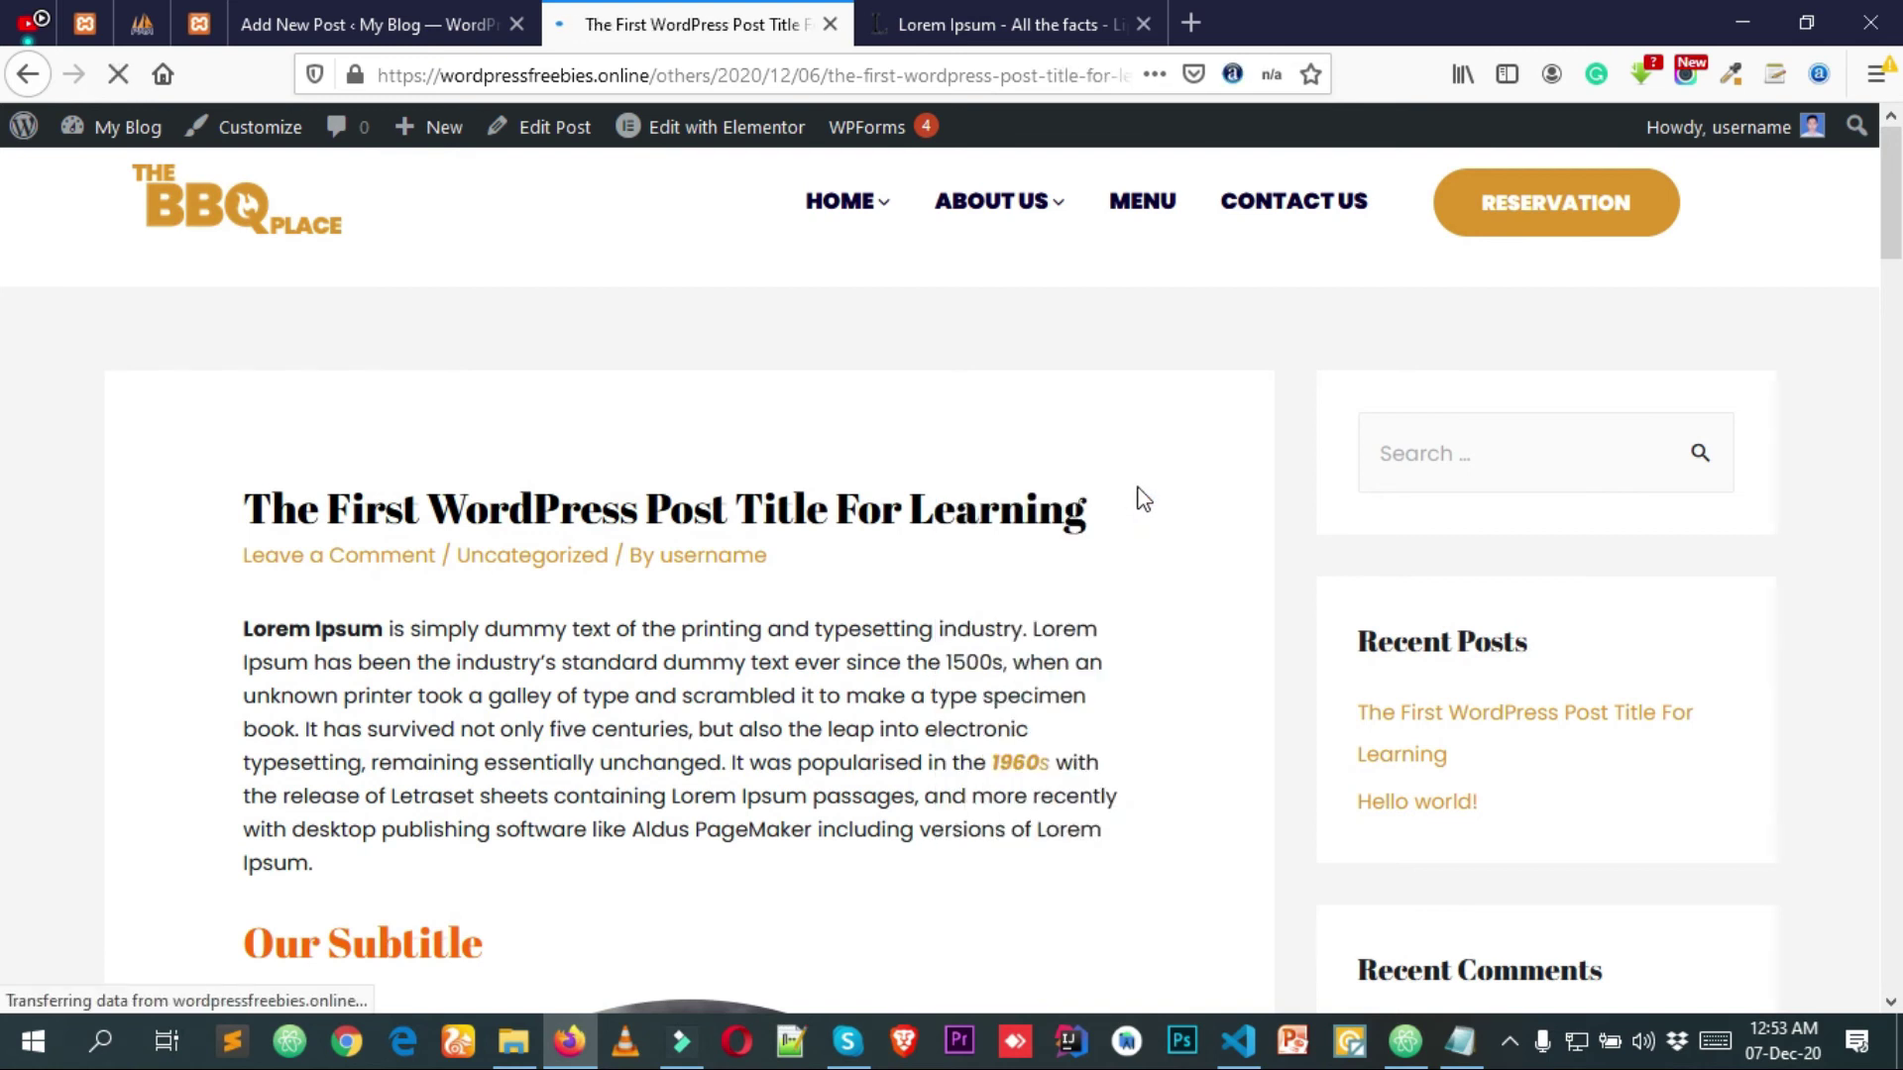
{"action": "scroll", "coordinate": [1130, 495], "scroll_direction": "down", "scroll_amount": 5}
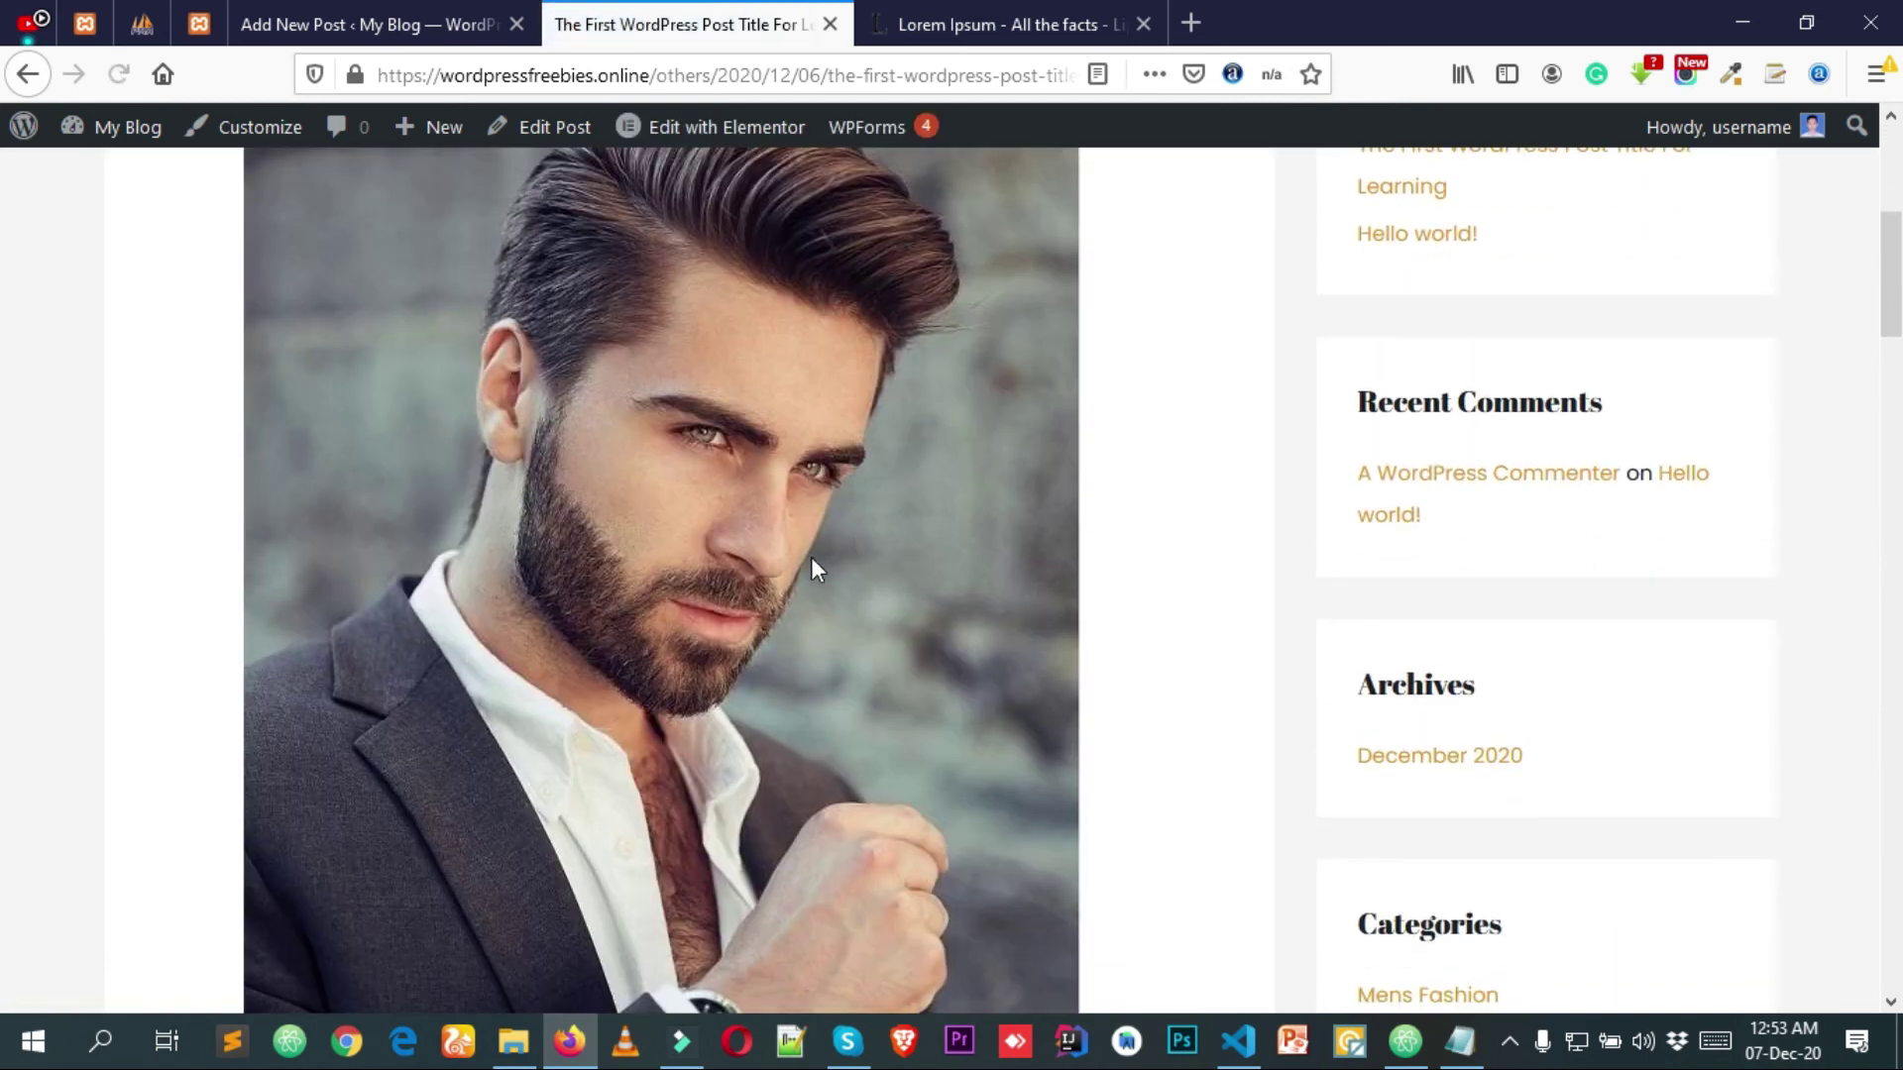
{"action": "scroll", "coordinate": [723, 676], "scroll_direction": "down", "scroll_amount": 3}
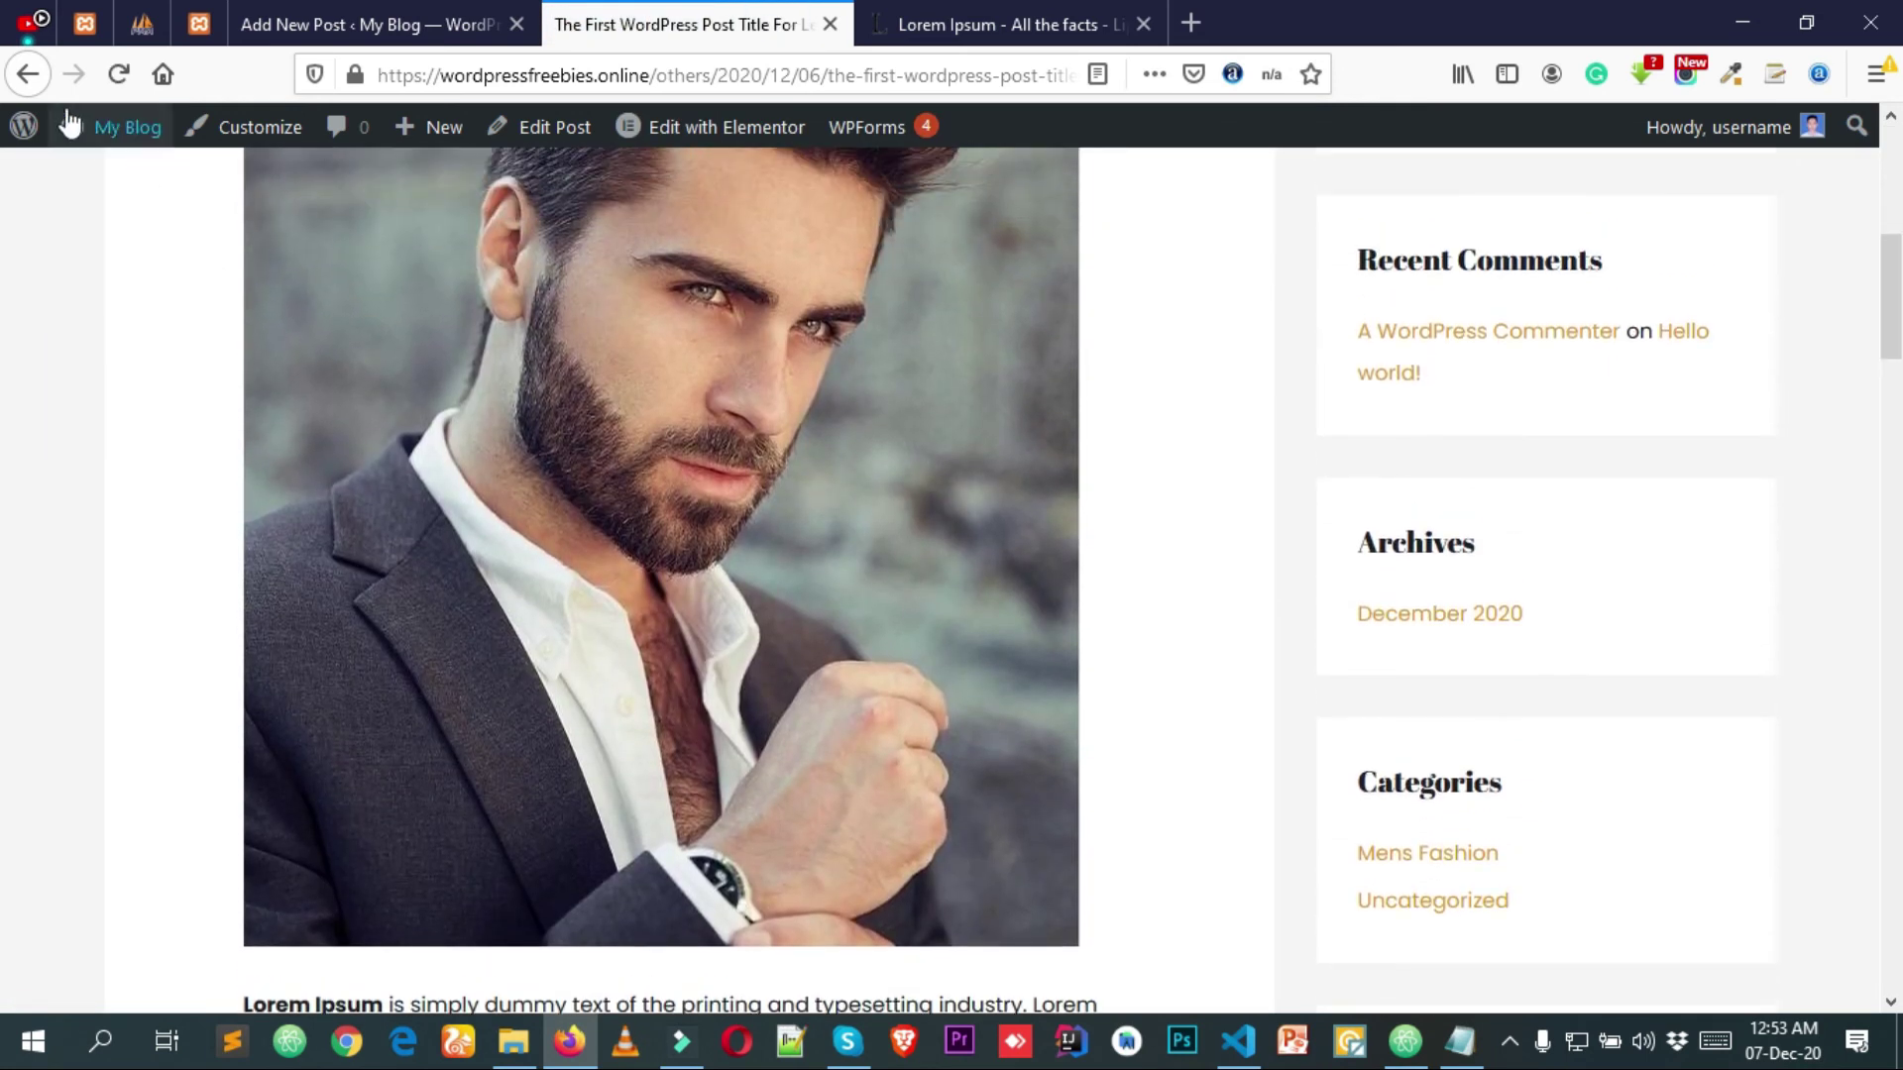
Return to the blog page, reload it and check the post listings for the featured image and category.
{"action": "left_click", "coordinate": [34, 76]}
{"action": "left_click", "coordinate": [526, 59]}
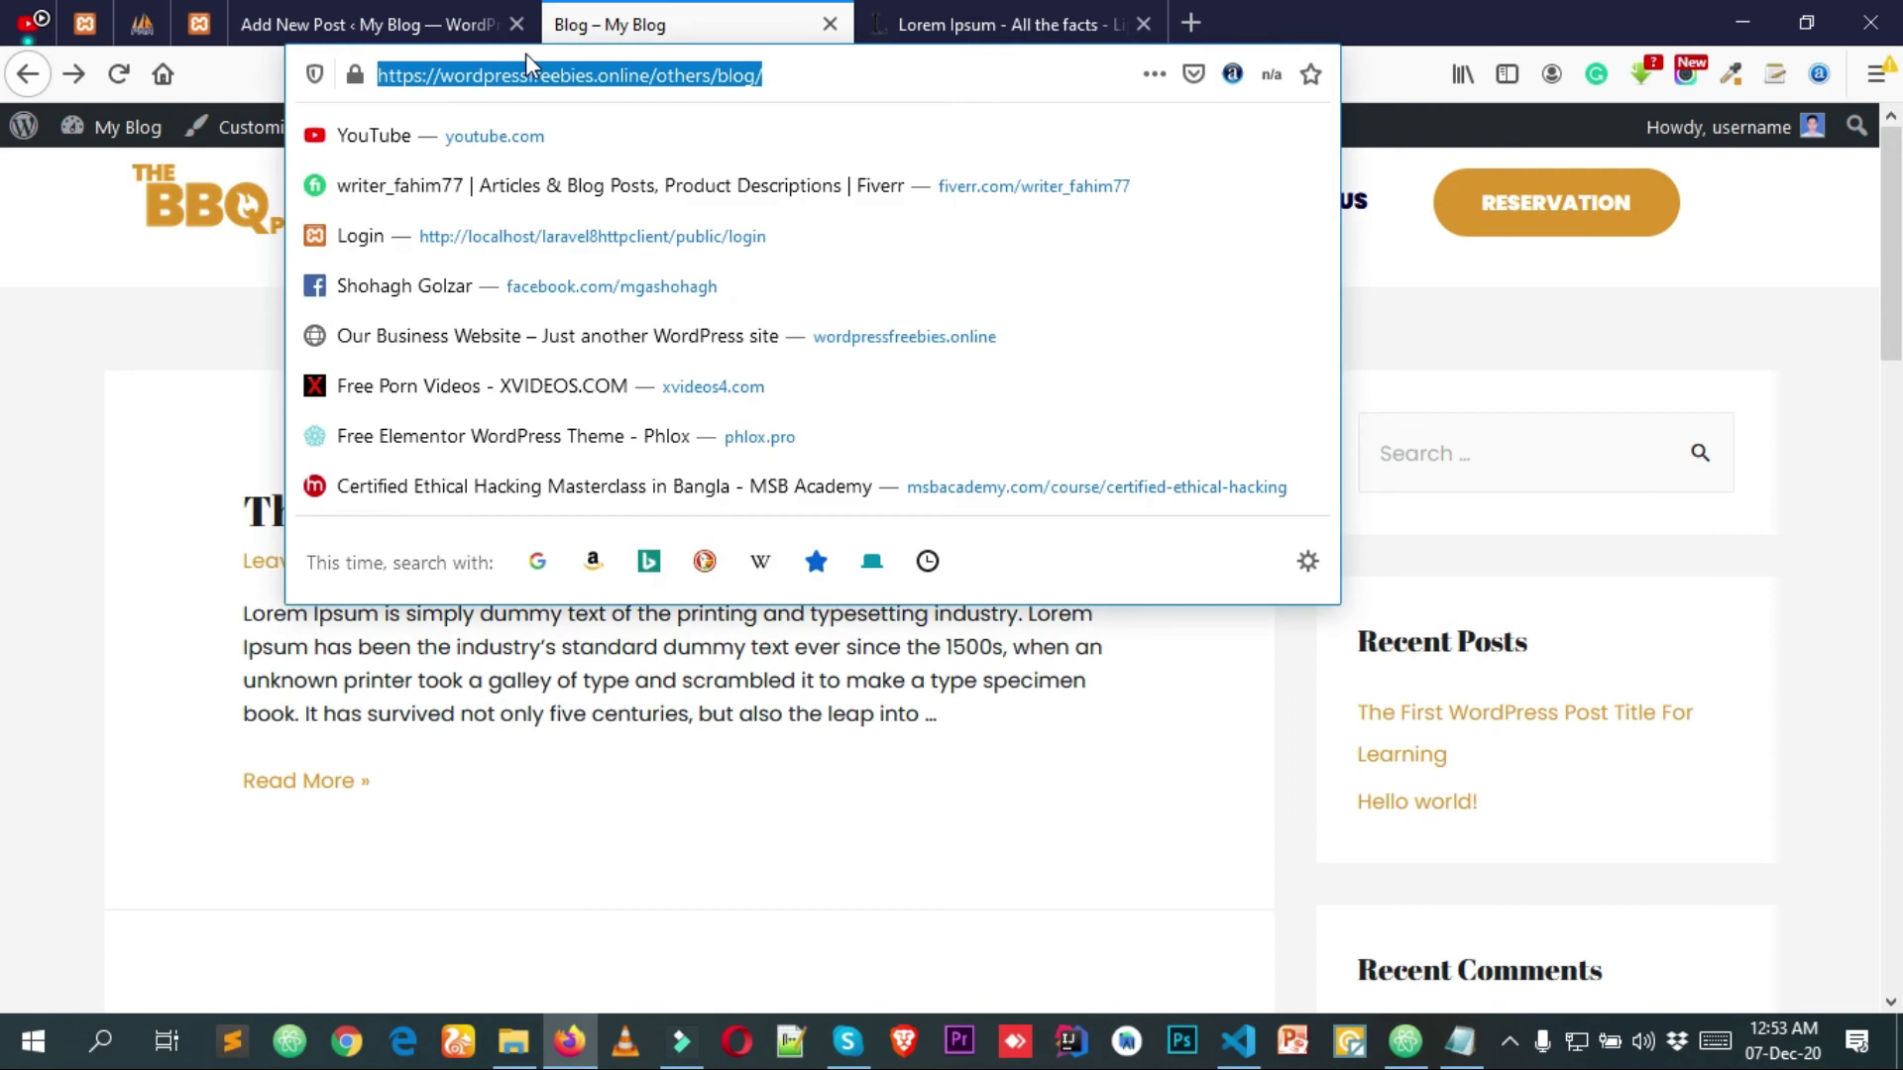
{"action": "key", "text": "Return"}
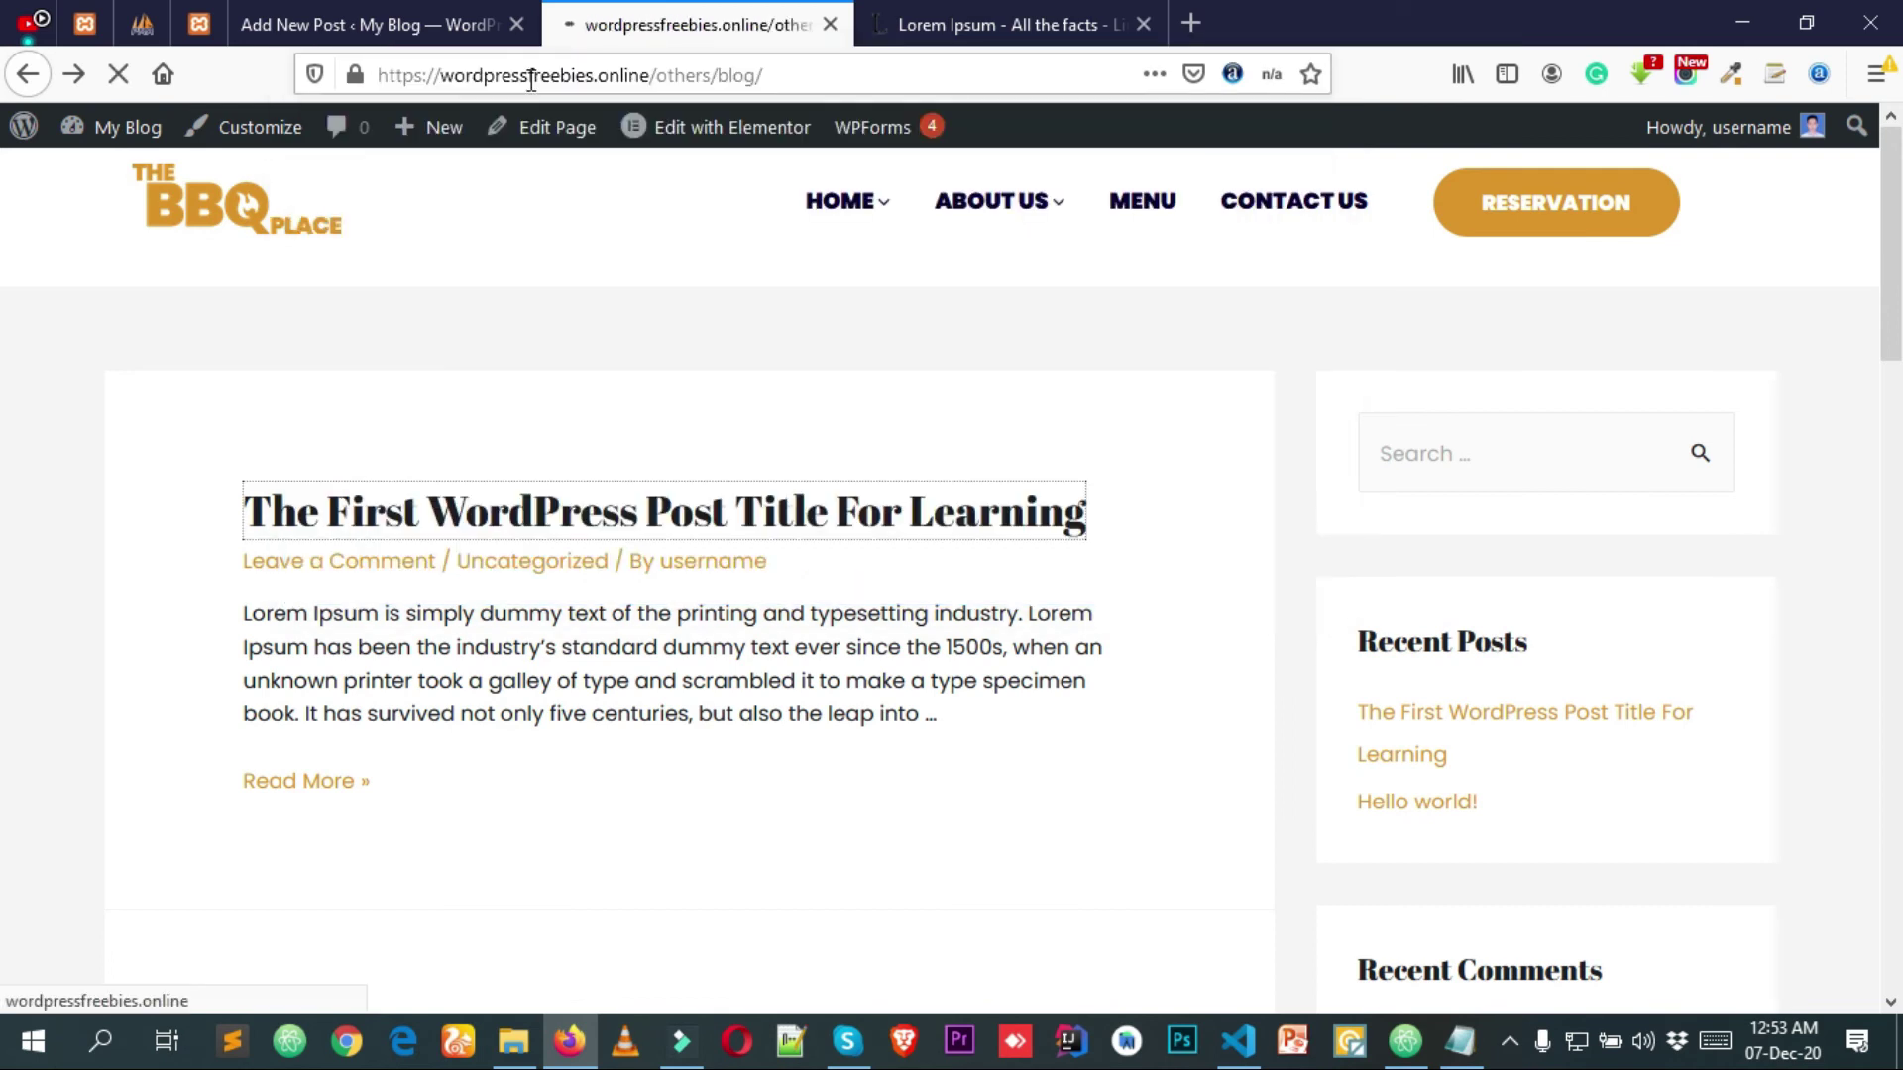
{"action": "scroll", "coordinate": [446, 386], "scroll_direction": "down", "scroll_amount": 5}
{"action": "scroll", "coordinate": [445, 387], "scroll_direction": "down", "scroll_amount": 8}
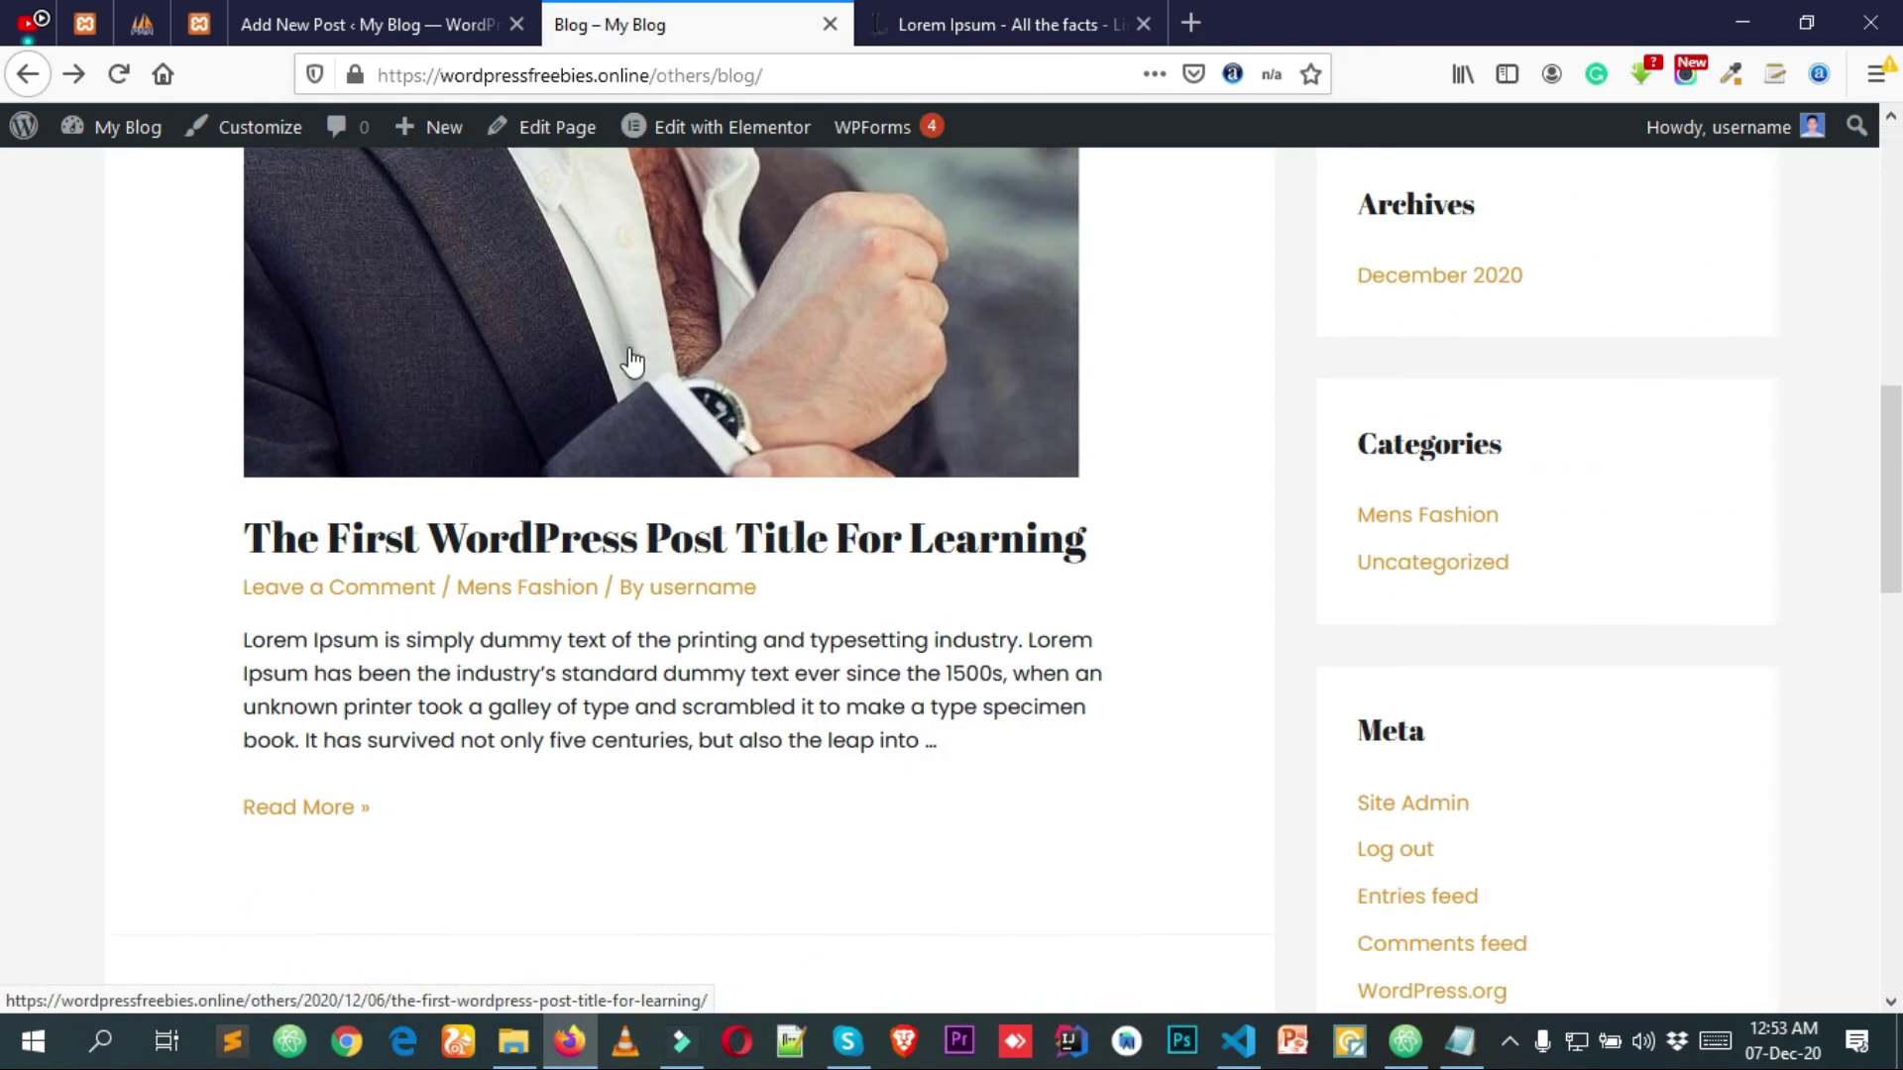
{"action": "scroll", "coordinate": [342, 517], "scroll_direction": "up", "scroll_amount": 3}
{"action": "scroll", "coordinate": [342, 516], "scroll_direction": "up", "scroll_amount": 5}
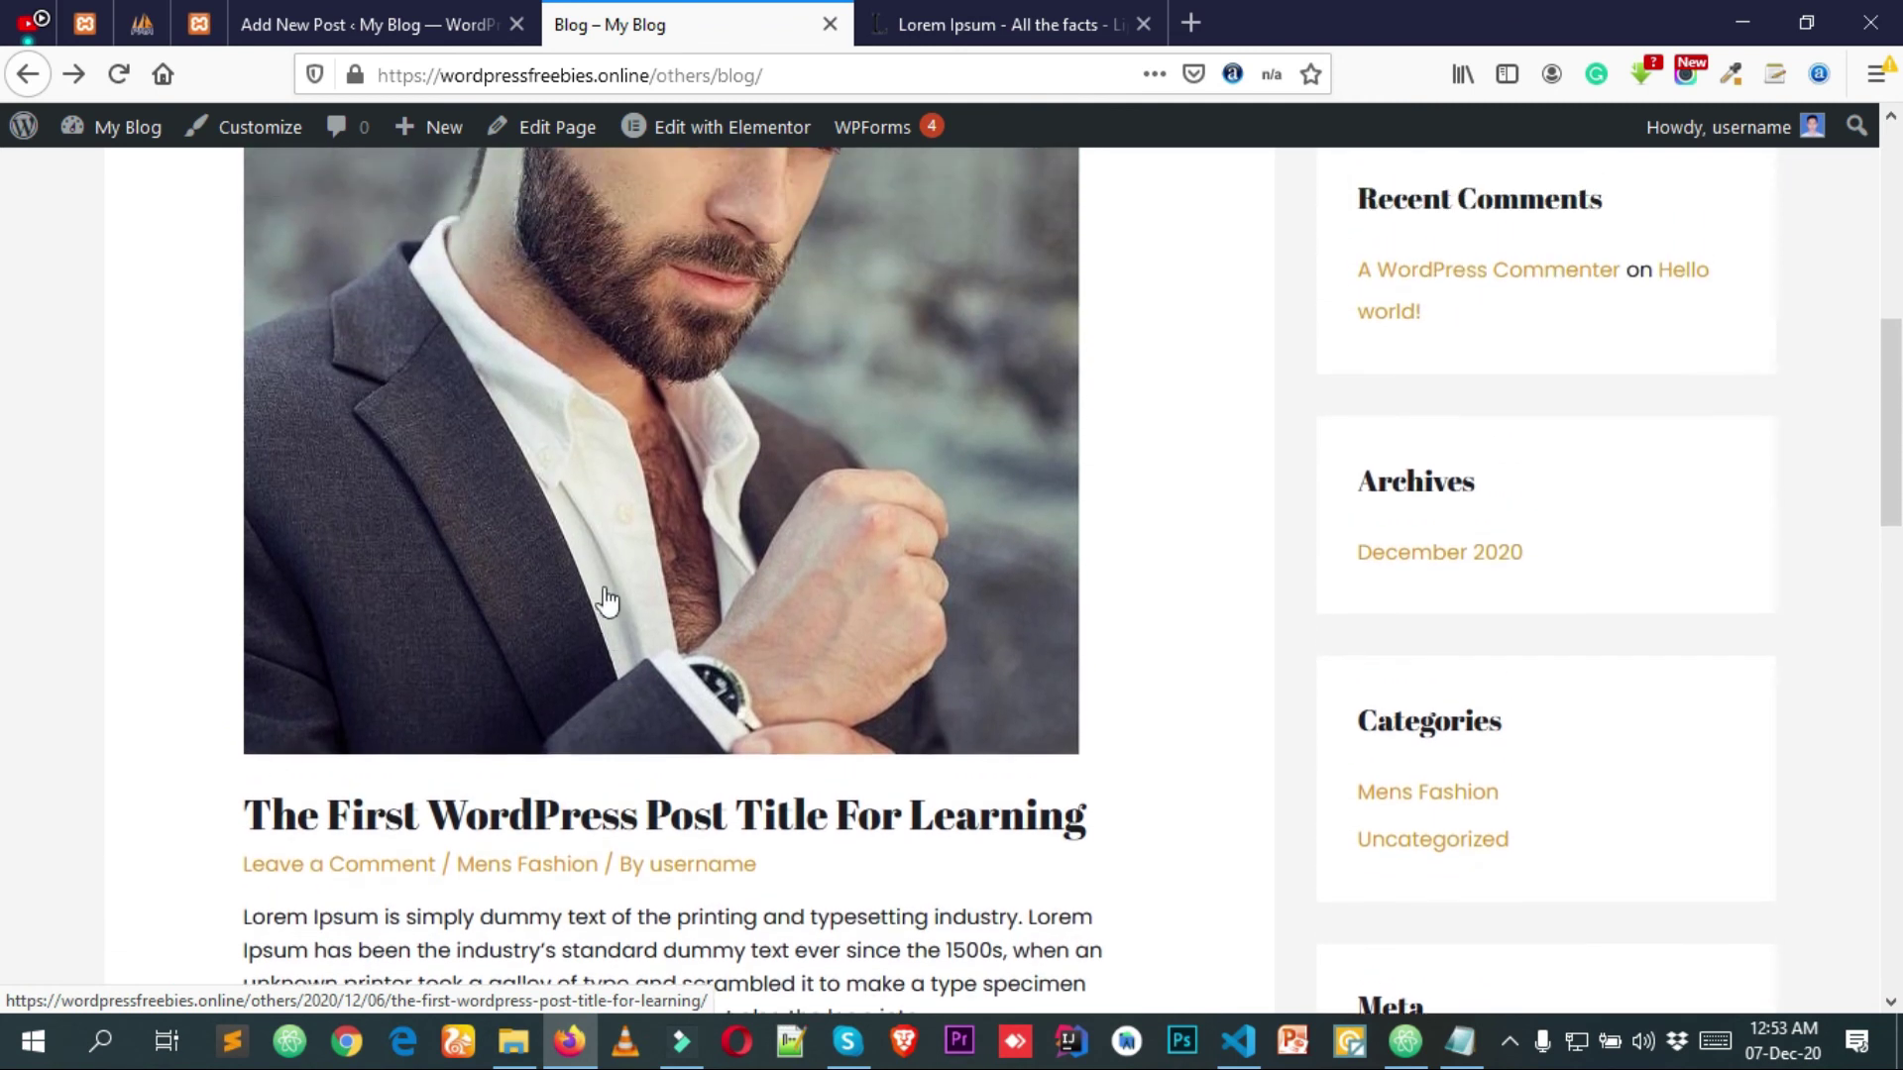
{"action": "scroll", "coordinate": [577, 527], "scroll_direction": "down", "scroll_amount": 5}
{"action": "scroll", "coordinate": [622, 540], "scroll_direction": "down", "scroll_amount": 10}
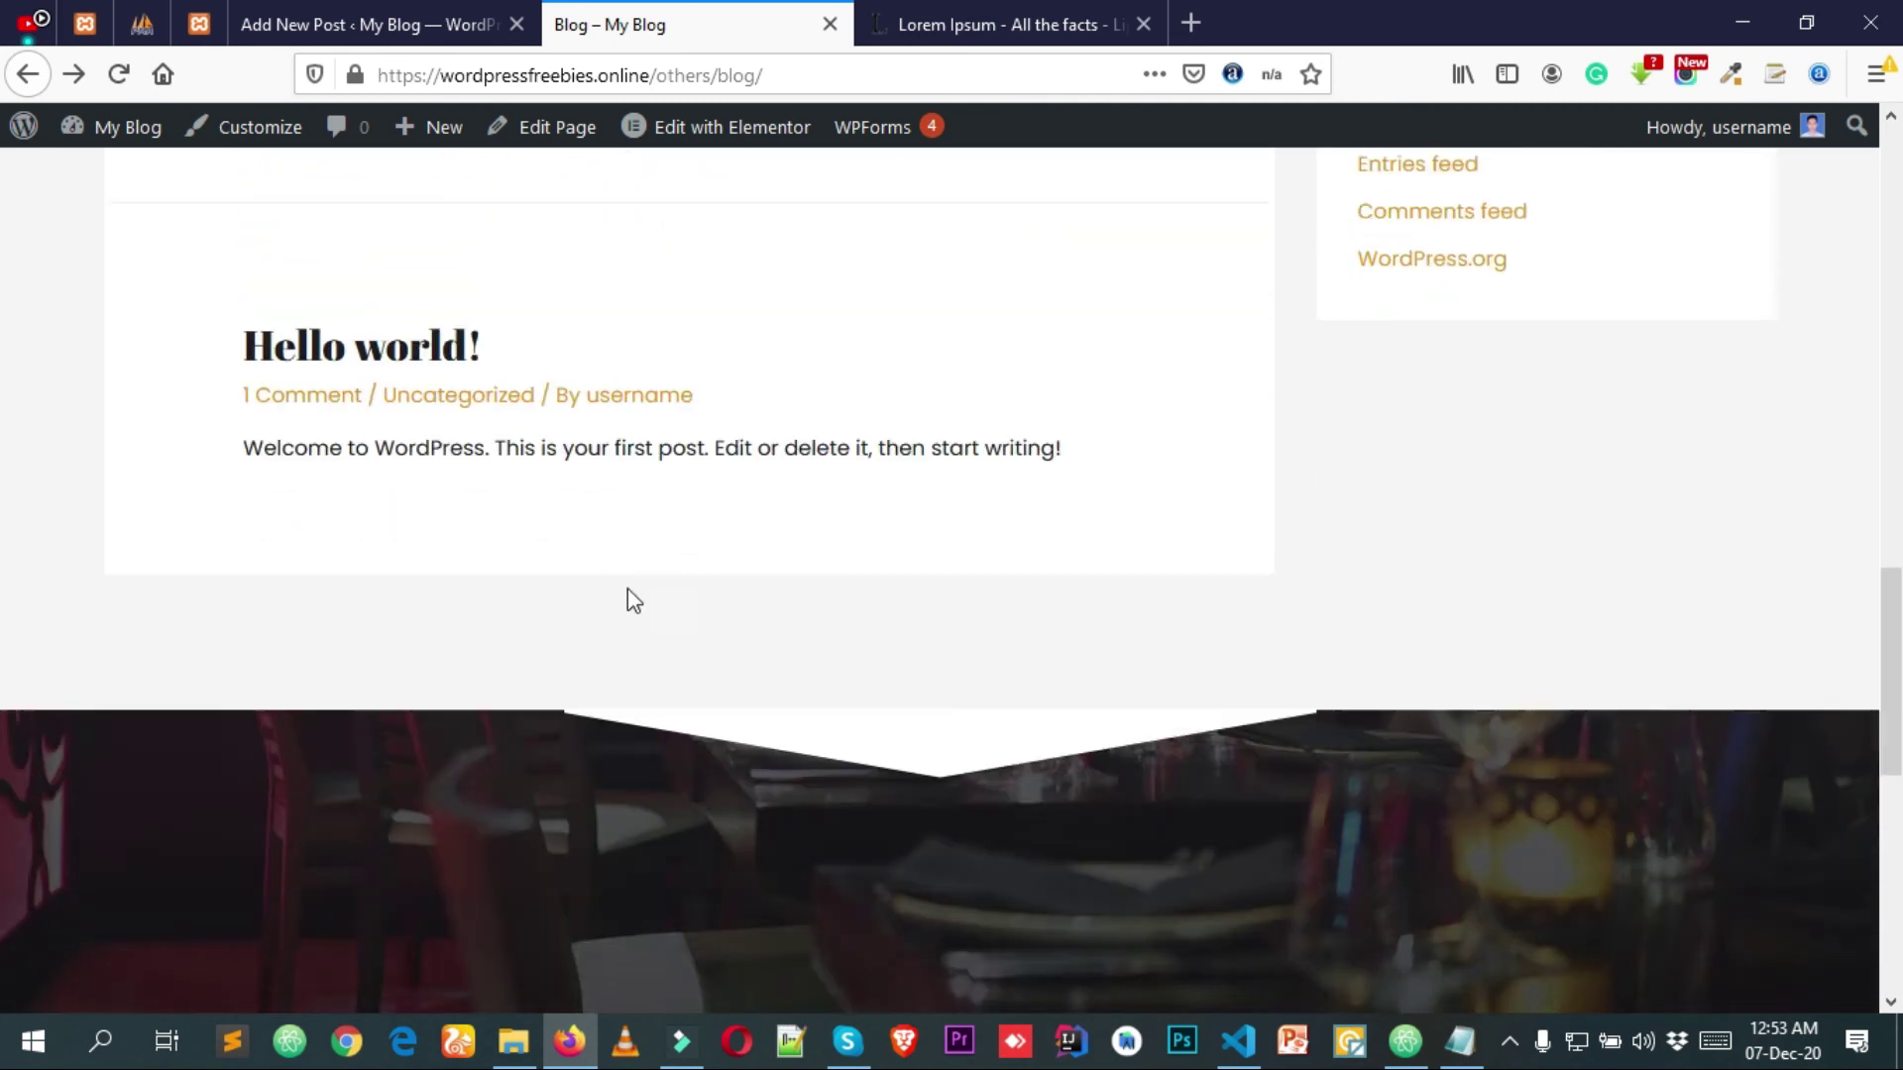
{"action": "scroll", "coordinate": [629, 599], "scroll_direction": "up", "scroll_amount": 10}
Open the post from its blog listing and review its title details, featured image and content blocks.
{"action": "left_click", "coordinate": [780, 423]}
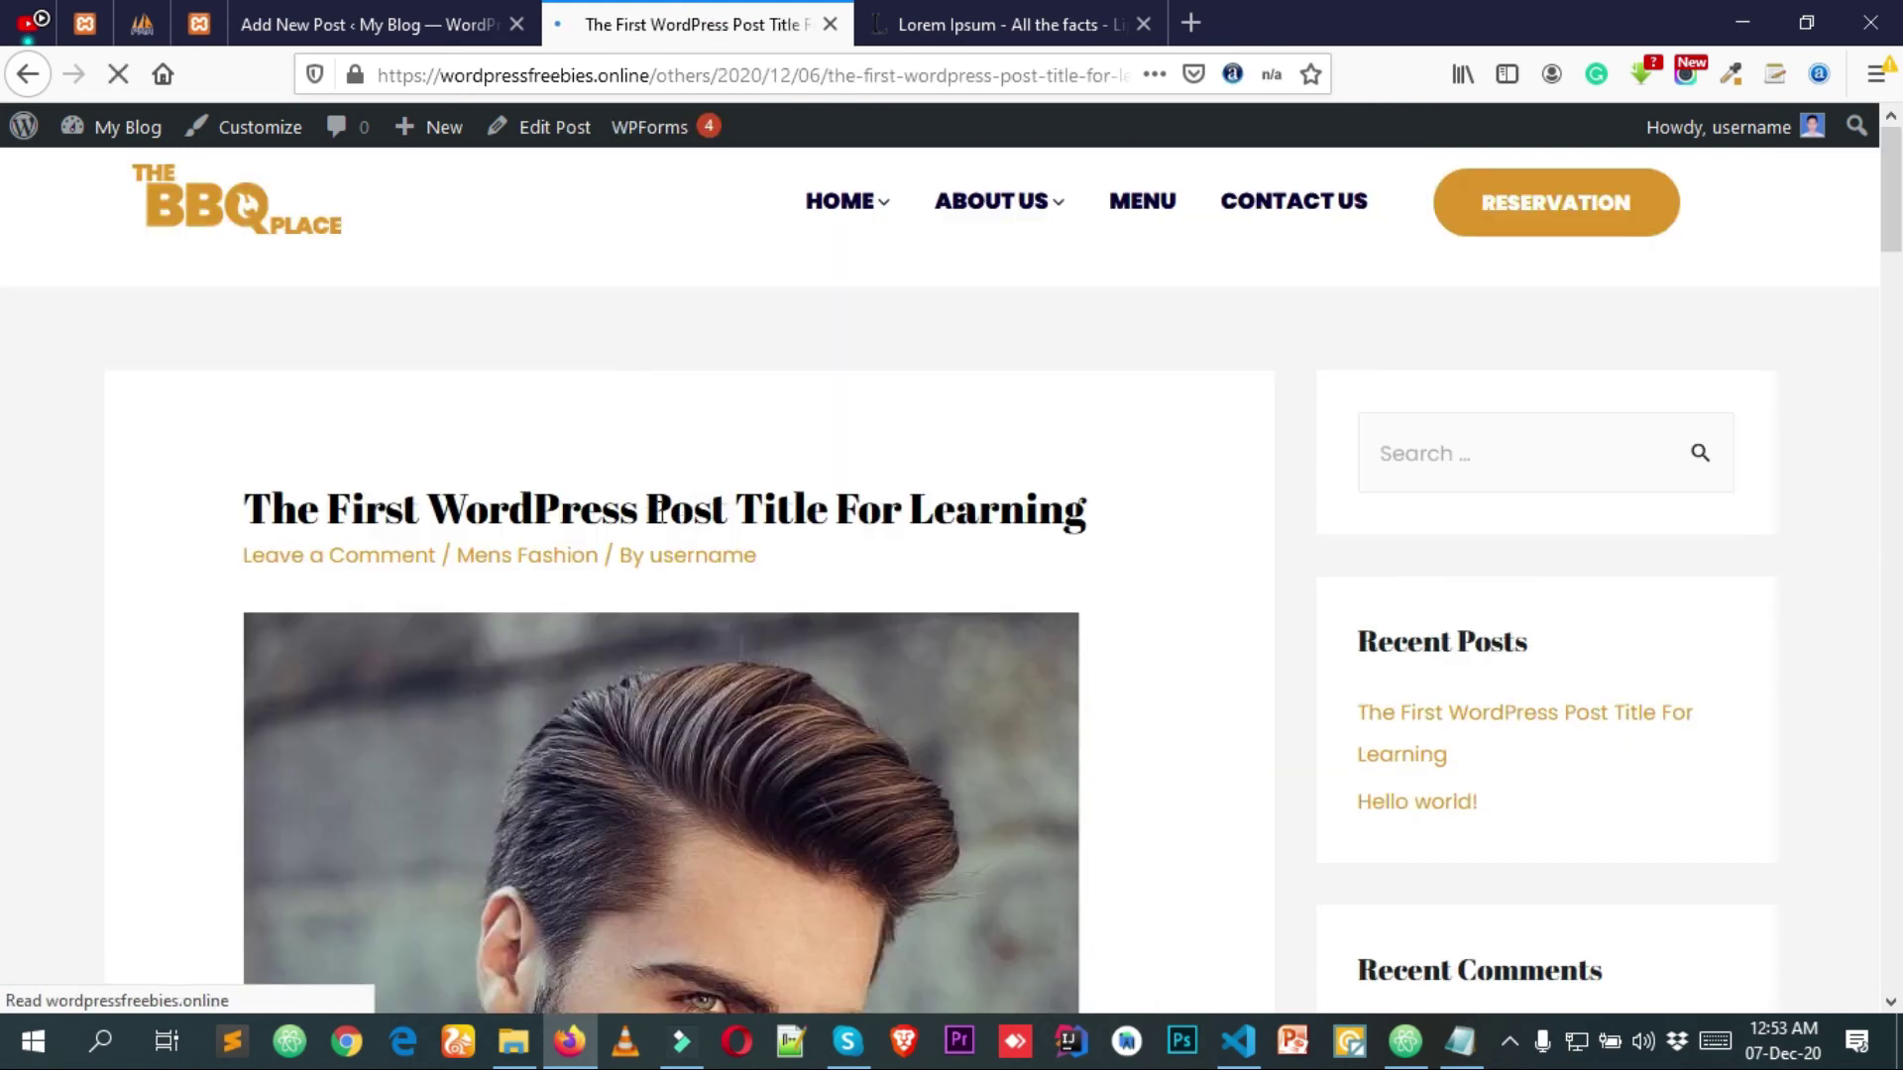
{"action": "scroll", "coordinate": [591, 527], "scroll_direction": "down", "scroll_amount": 18}
{"action": "scroll", "coordinate": [699, 497], "scroll_direction": "up", "scroll_amount": 6}
{"action": "scroll", "coordinate": [699, 505], "scroll_direction": "up", "scroll_amount": 5}
{"action": "scroll", "coordinate": [797, 448], "scroll_direction": "down", "scroll_amount": 18}
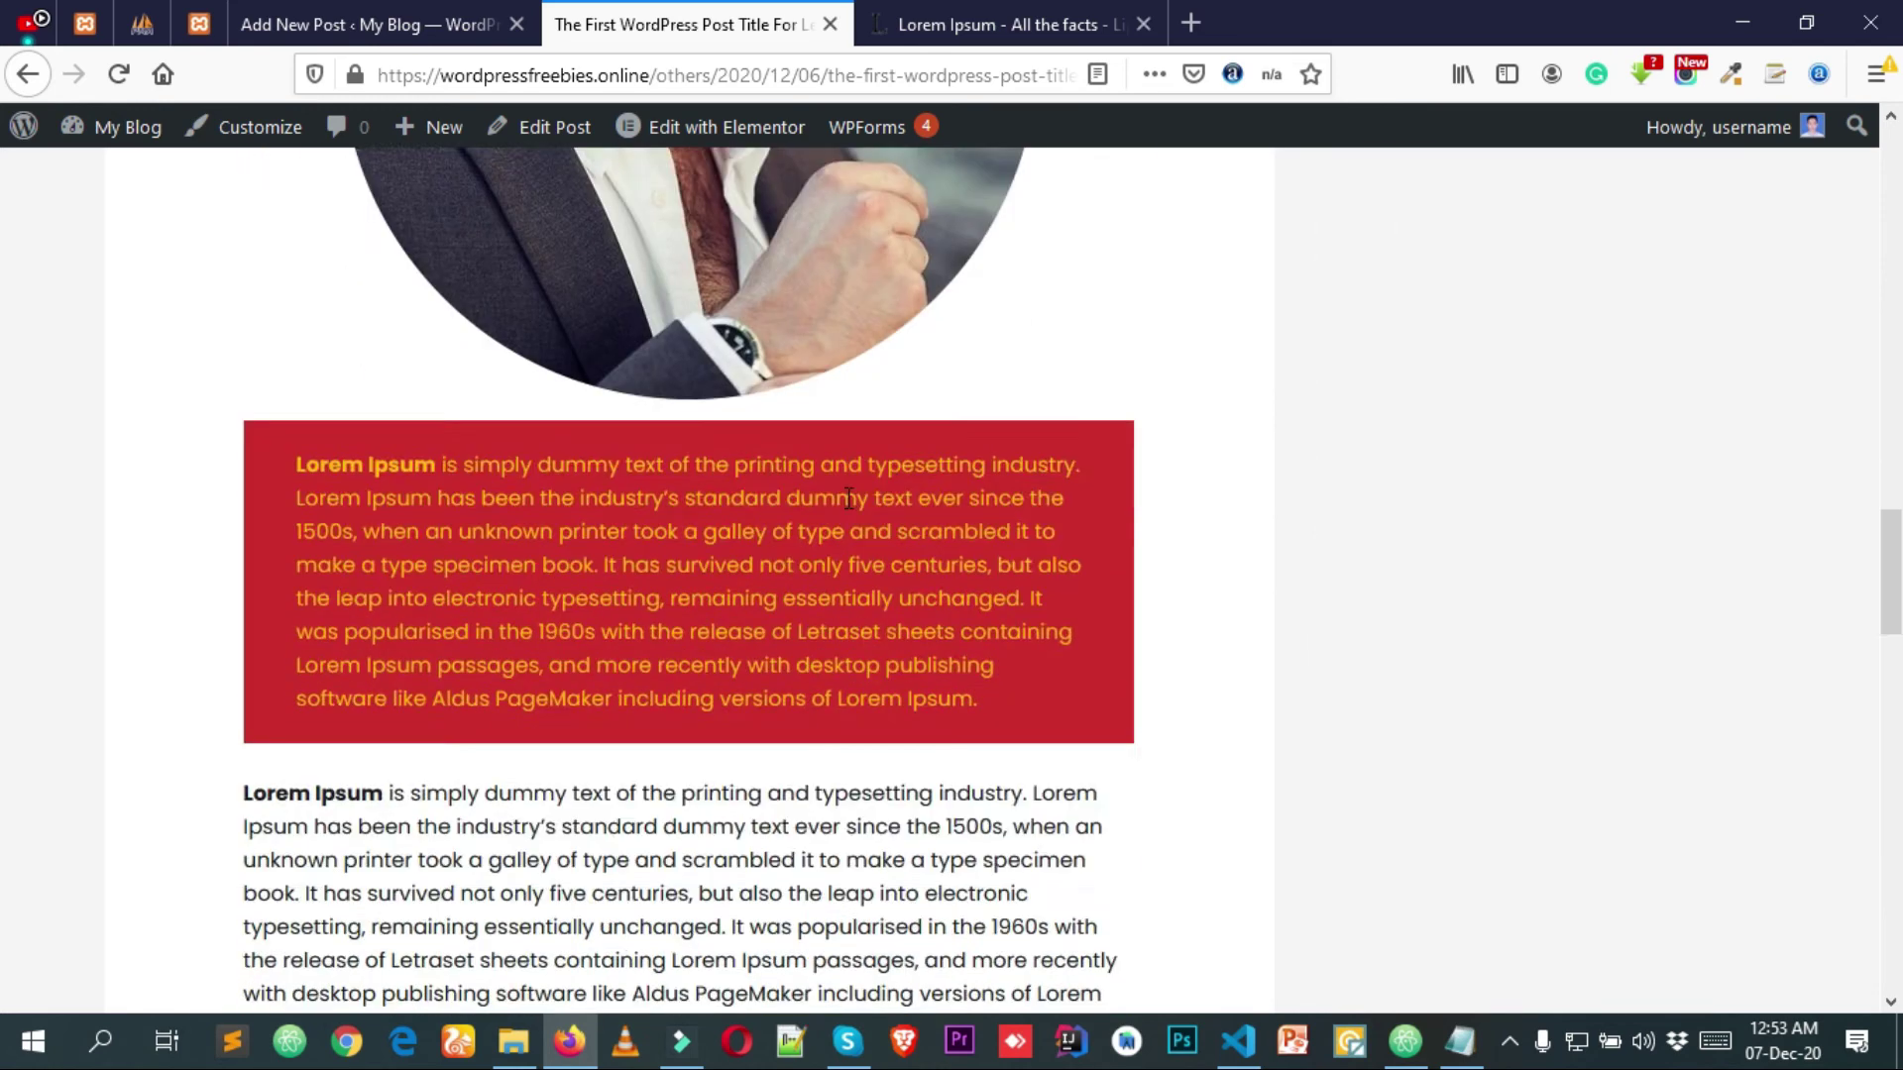
{"action": "scroll", "coordinate": [800, 465], "scroll_direction": "up", "scroll_amount": 13}
{"action": "scroll", "coordinate": [579, 634], "scroll_direction": "up", "scroll_amount": 10}
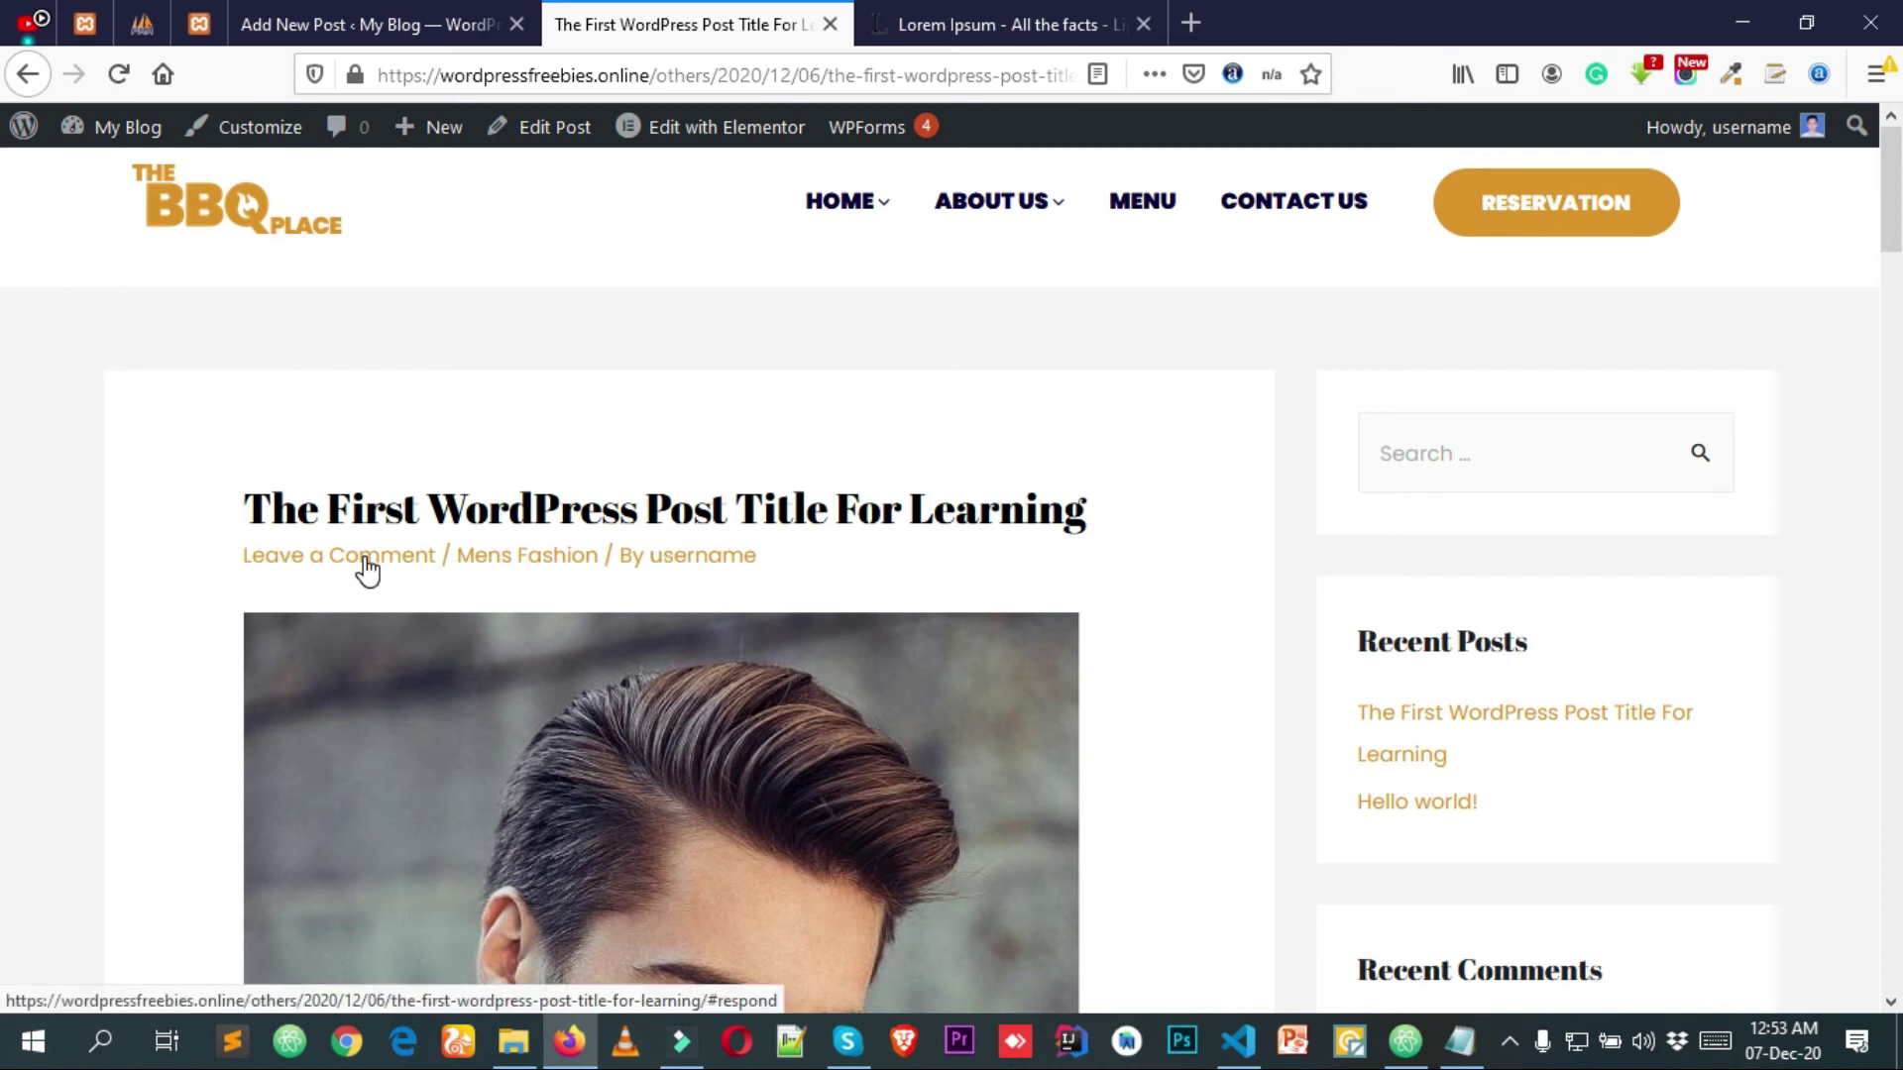
{"action": "scroll", "coordinate": [403, 555], "scroll_direction": "down", "scroll_amount": 7}
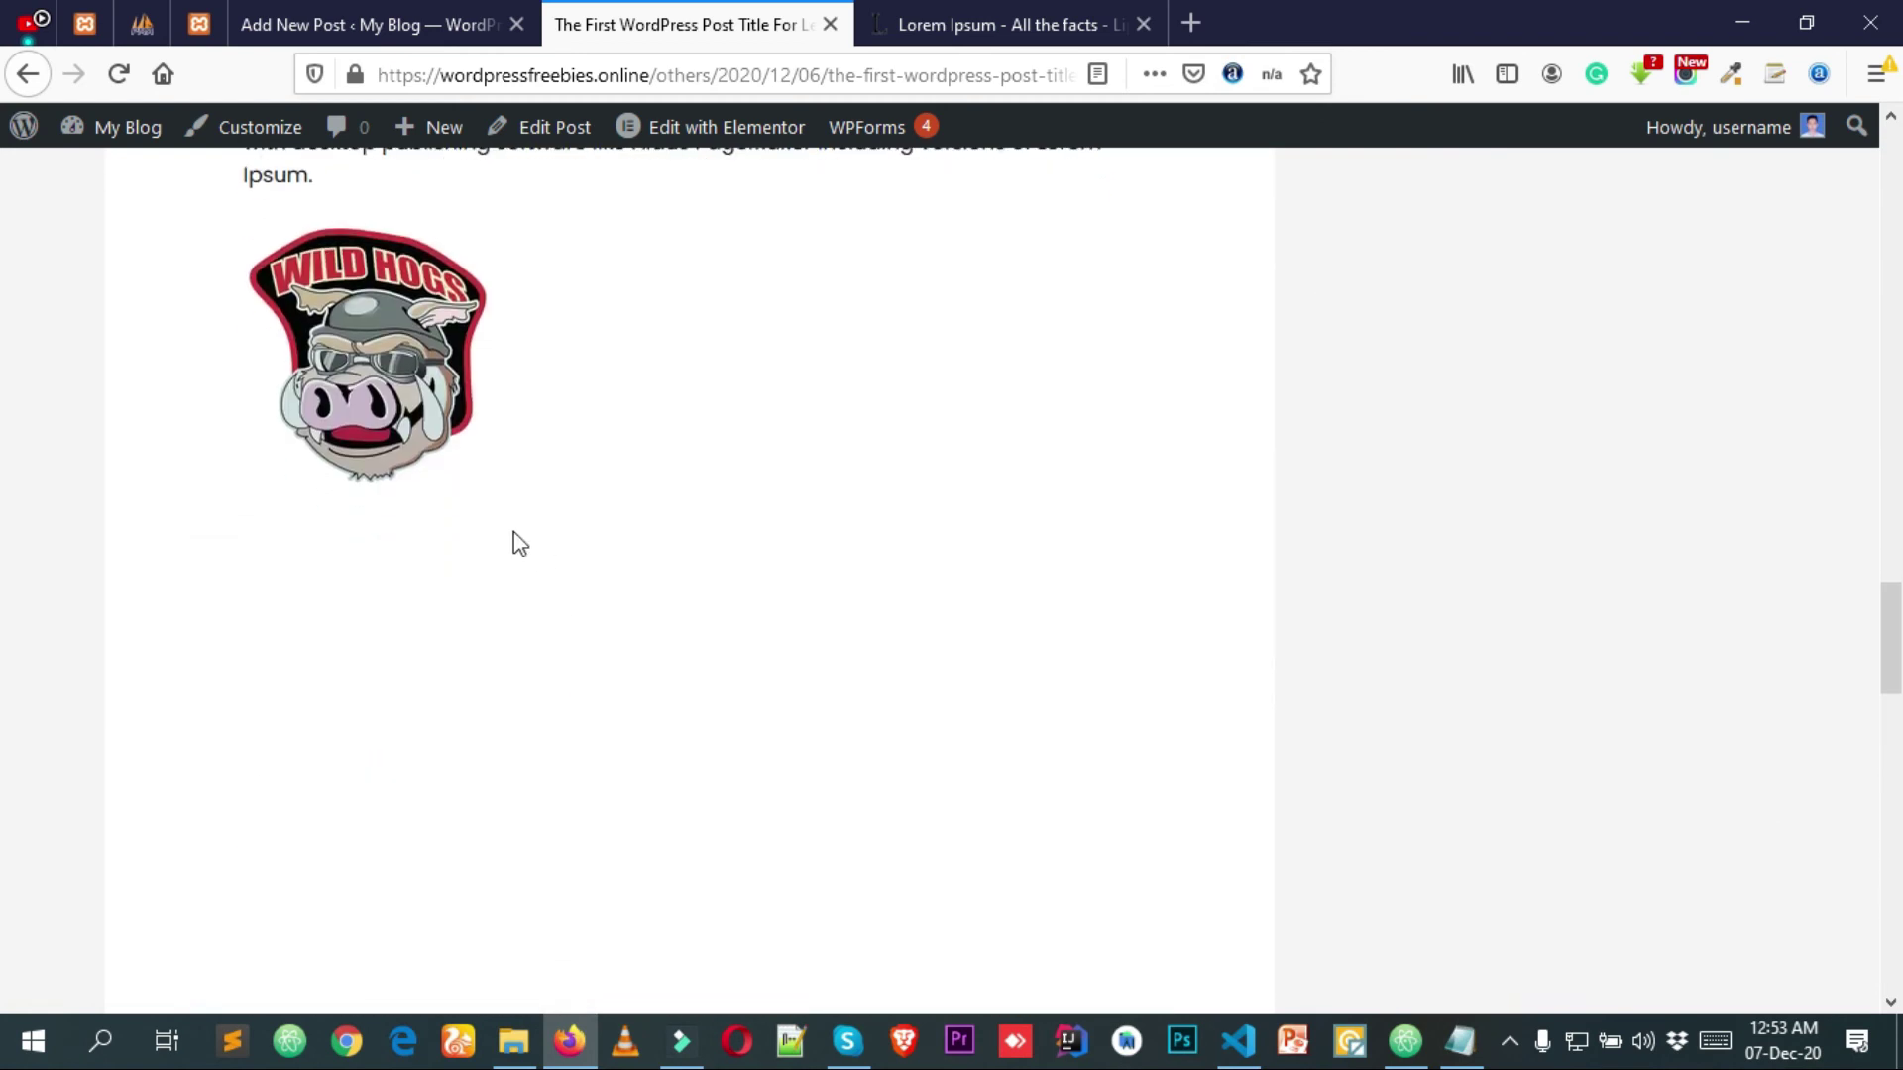
Disable comments and pingbacks & trackbacks in the post's discussion settings and update the post.
{"action": "scroll", "coordinate": [468, 583], "scroll_direction": "down", "scroll_amount": 1}
{"action": "scroll", "coordinate": [467, 583], "scroll_direction": "down", "scroll_amount": 10}
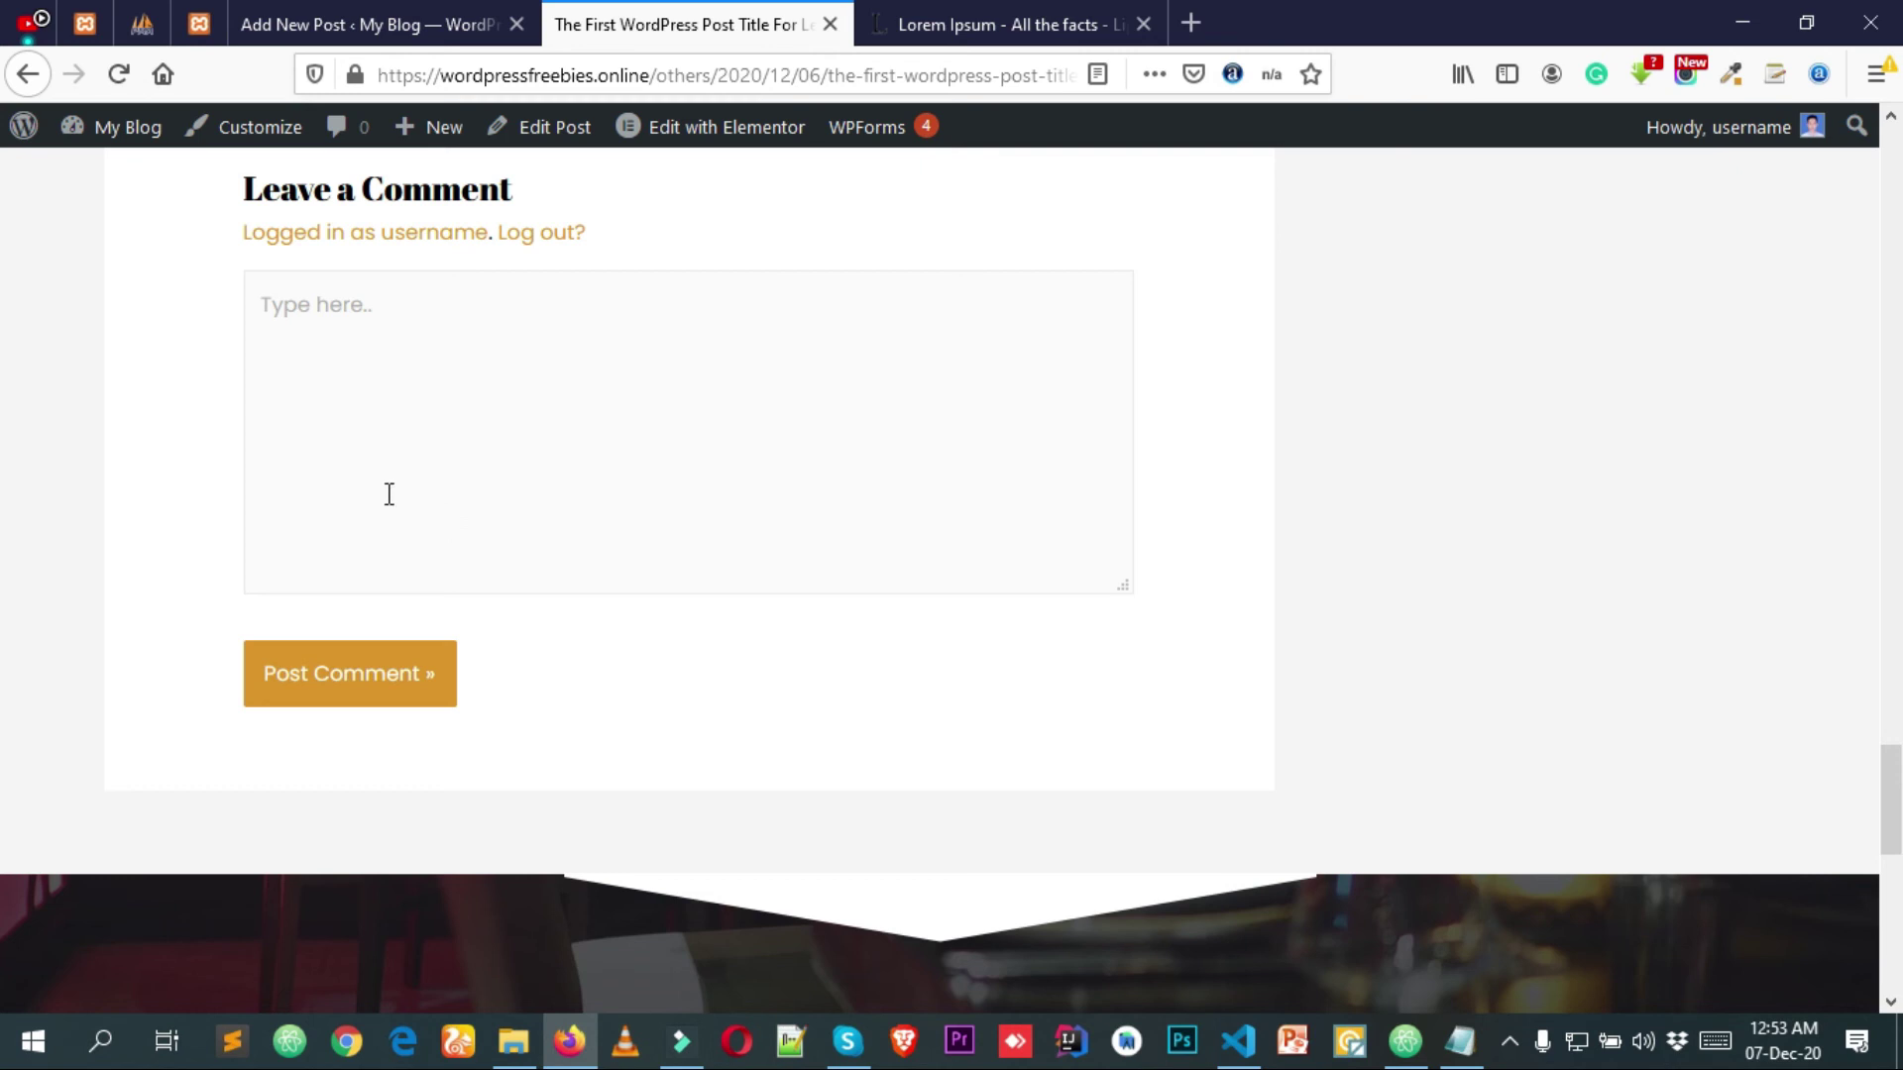
{"action": "left_click", "coordinate": [491, 21]}
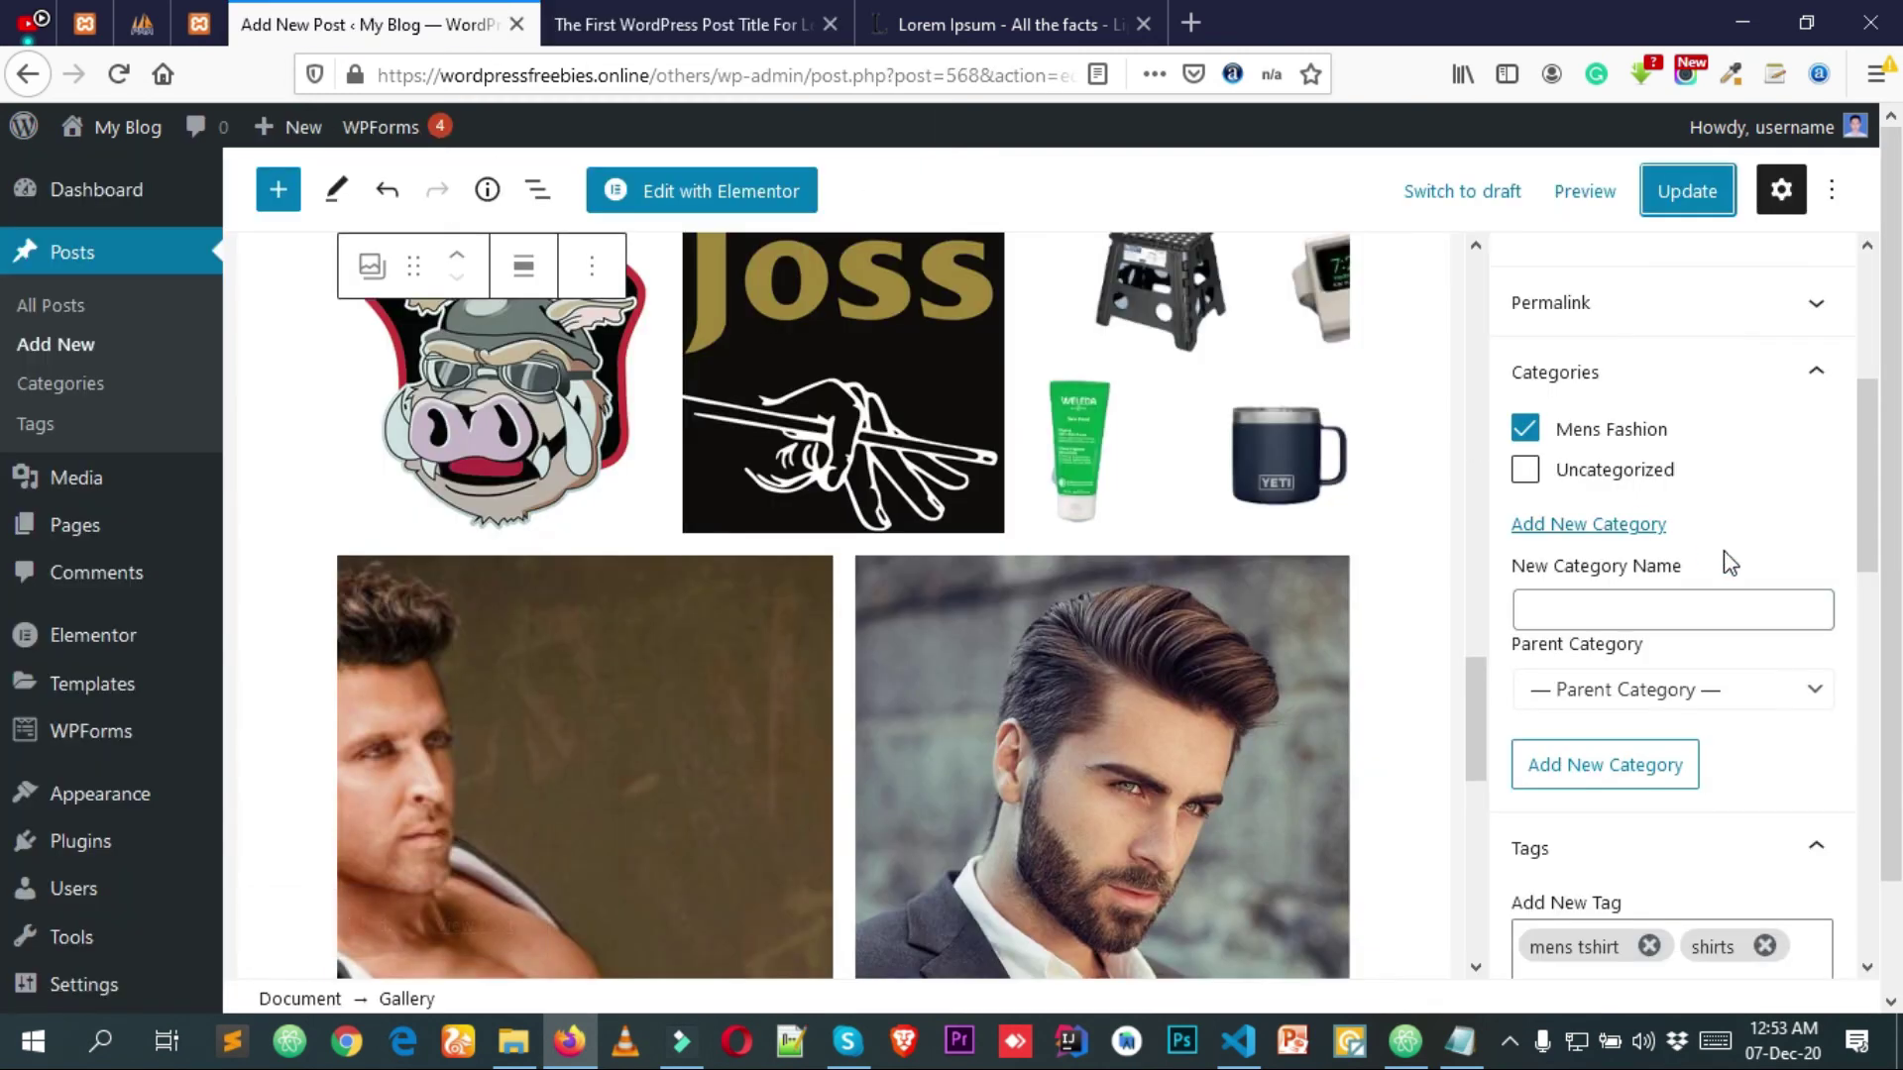
{"action": "scroll", "coordinate": [1750, 552], "scroll_direction": "down", "scroll_amount": 4}
{"action": "scroll", "coordinate": [1749, 540], "scroll_direction": "down", "scroll_amount": 7}
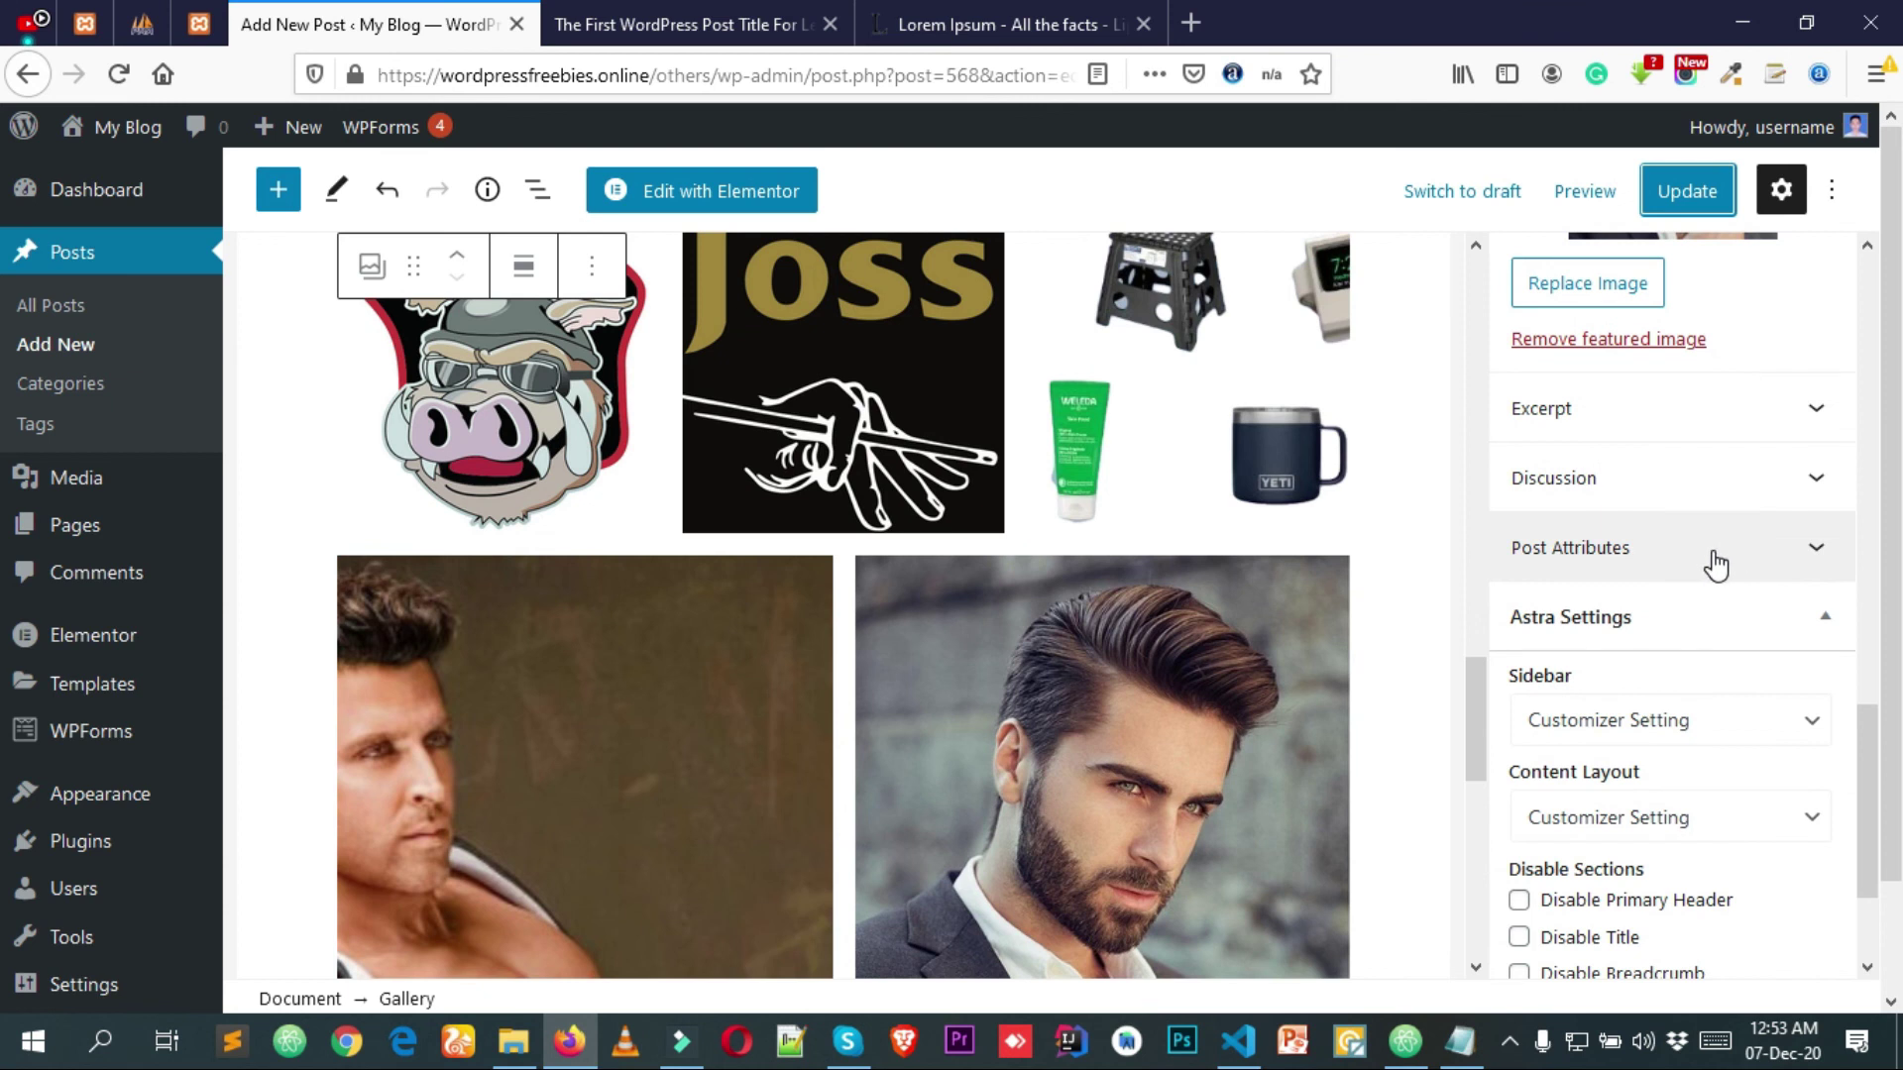
{"action": "left_click", "coordinate": [1617, 495]}
{"action": "left_click", "coordinate": [1531, 557]}
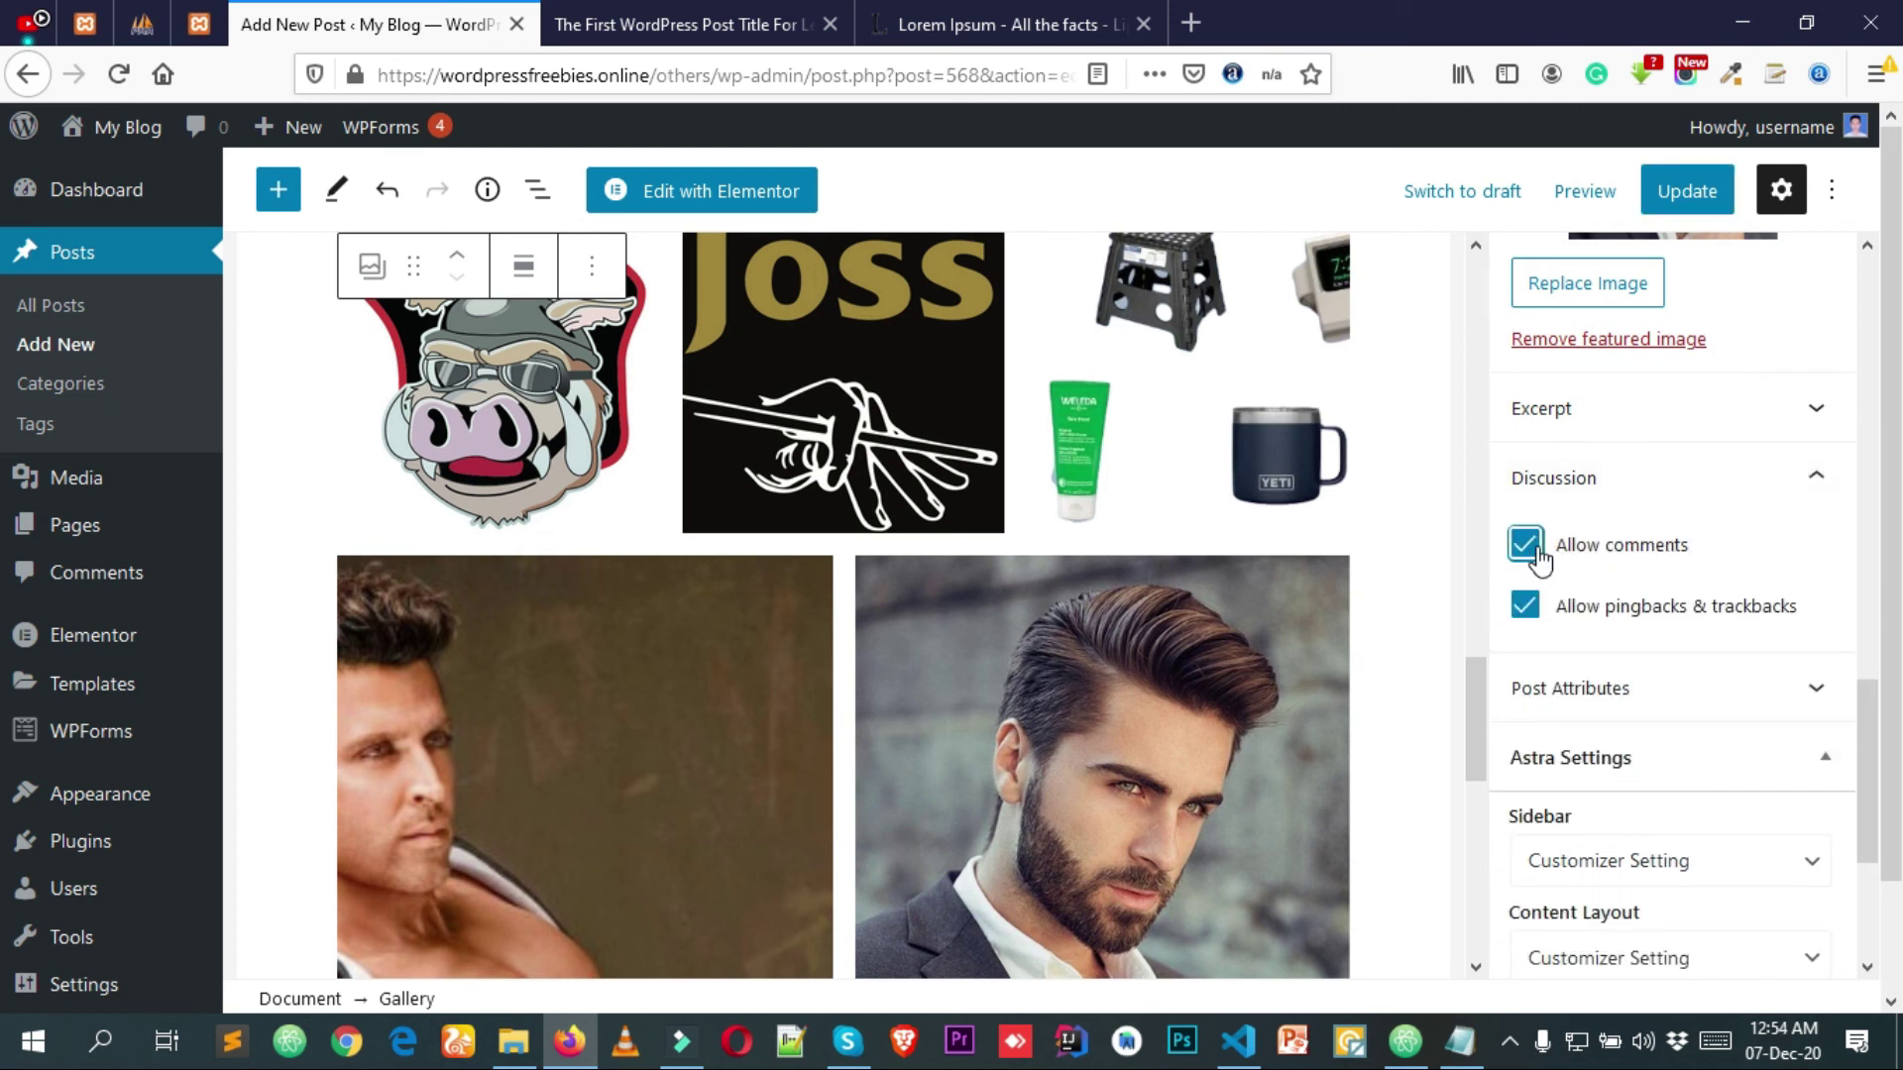
{"action": "left_click", "coordinate": [1526, 606]}
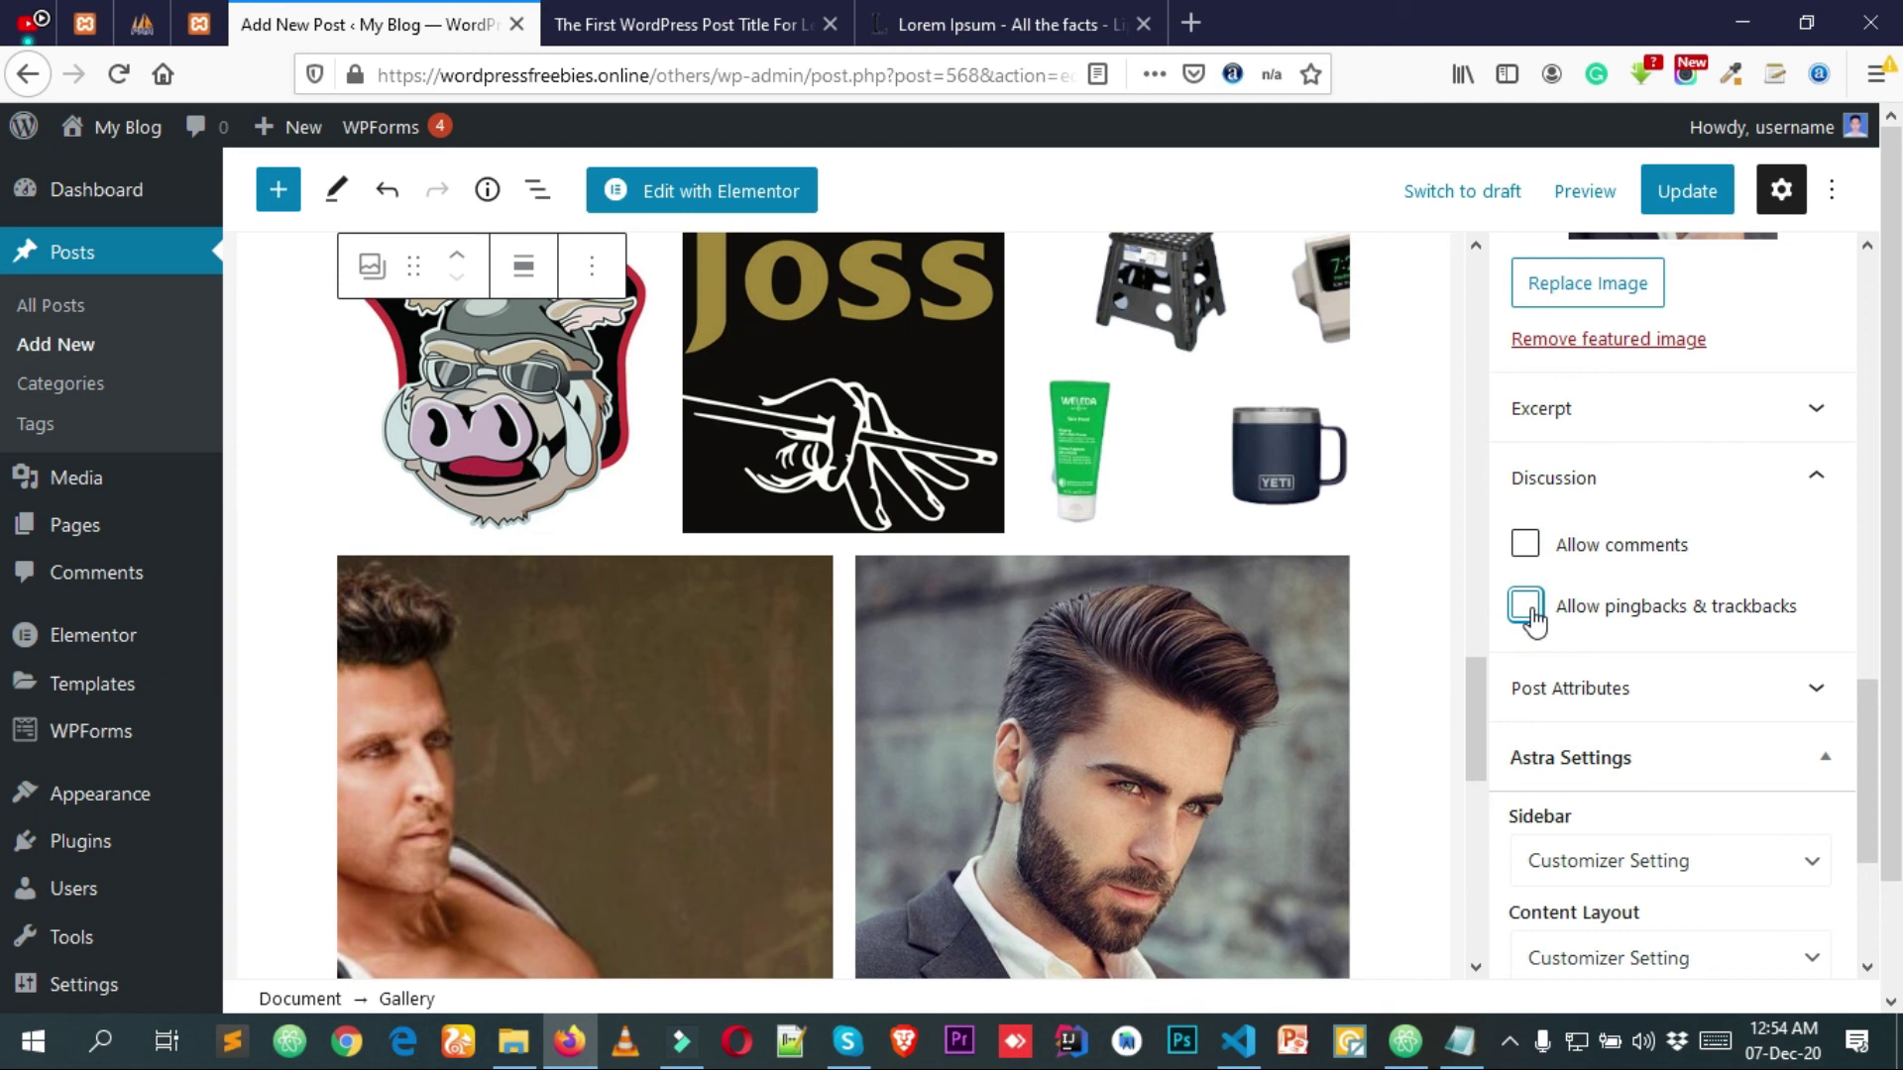
{"action": "left_click", "coordinate": [1685, 190]}
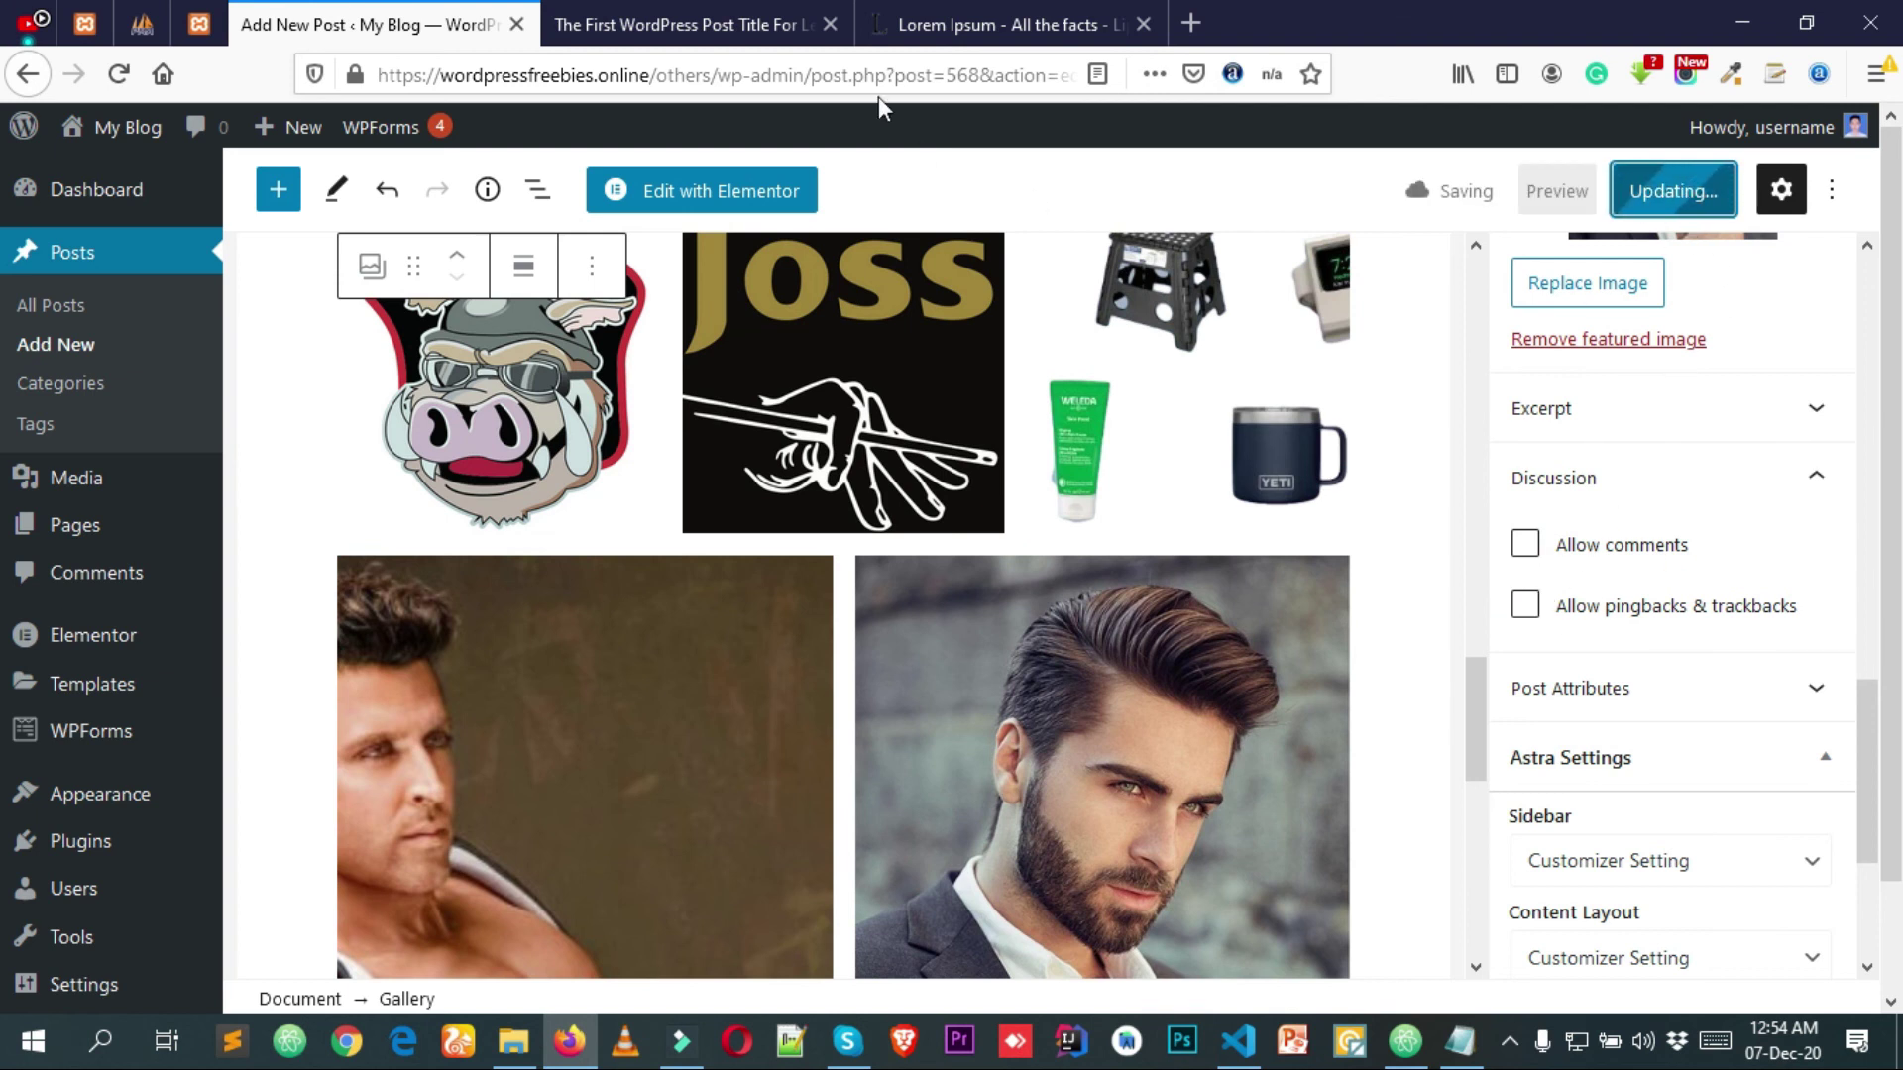
Reload the post's page on the site and check the area below the gallery for the comment form.
{"action": "left_click", "coordinate": [659, 20]}
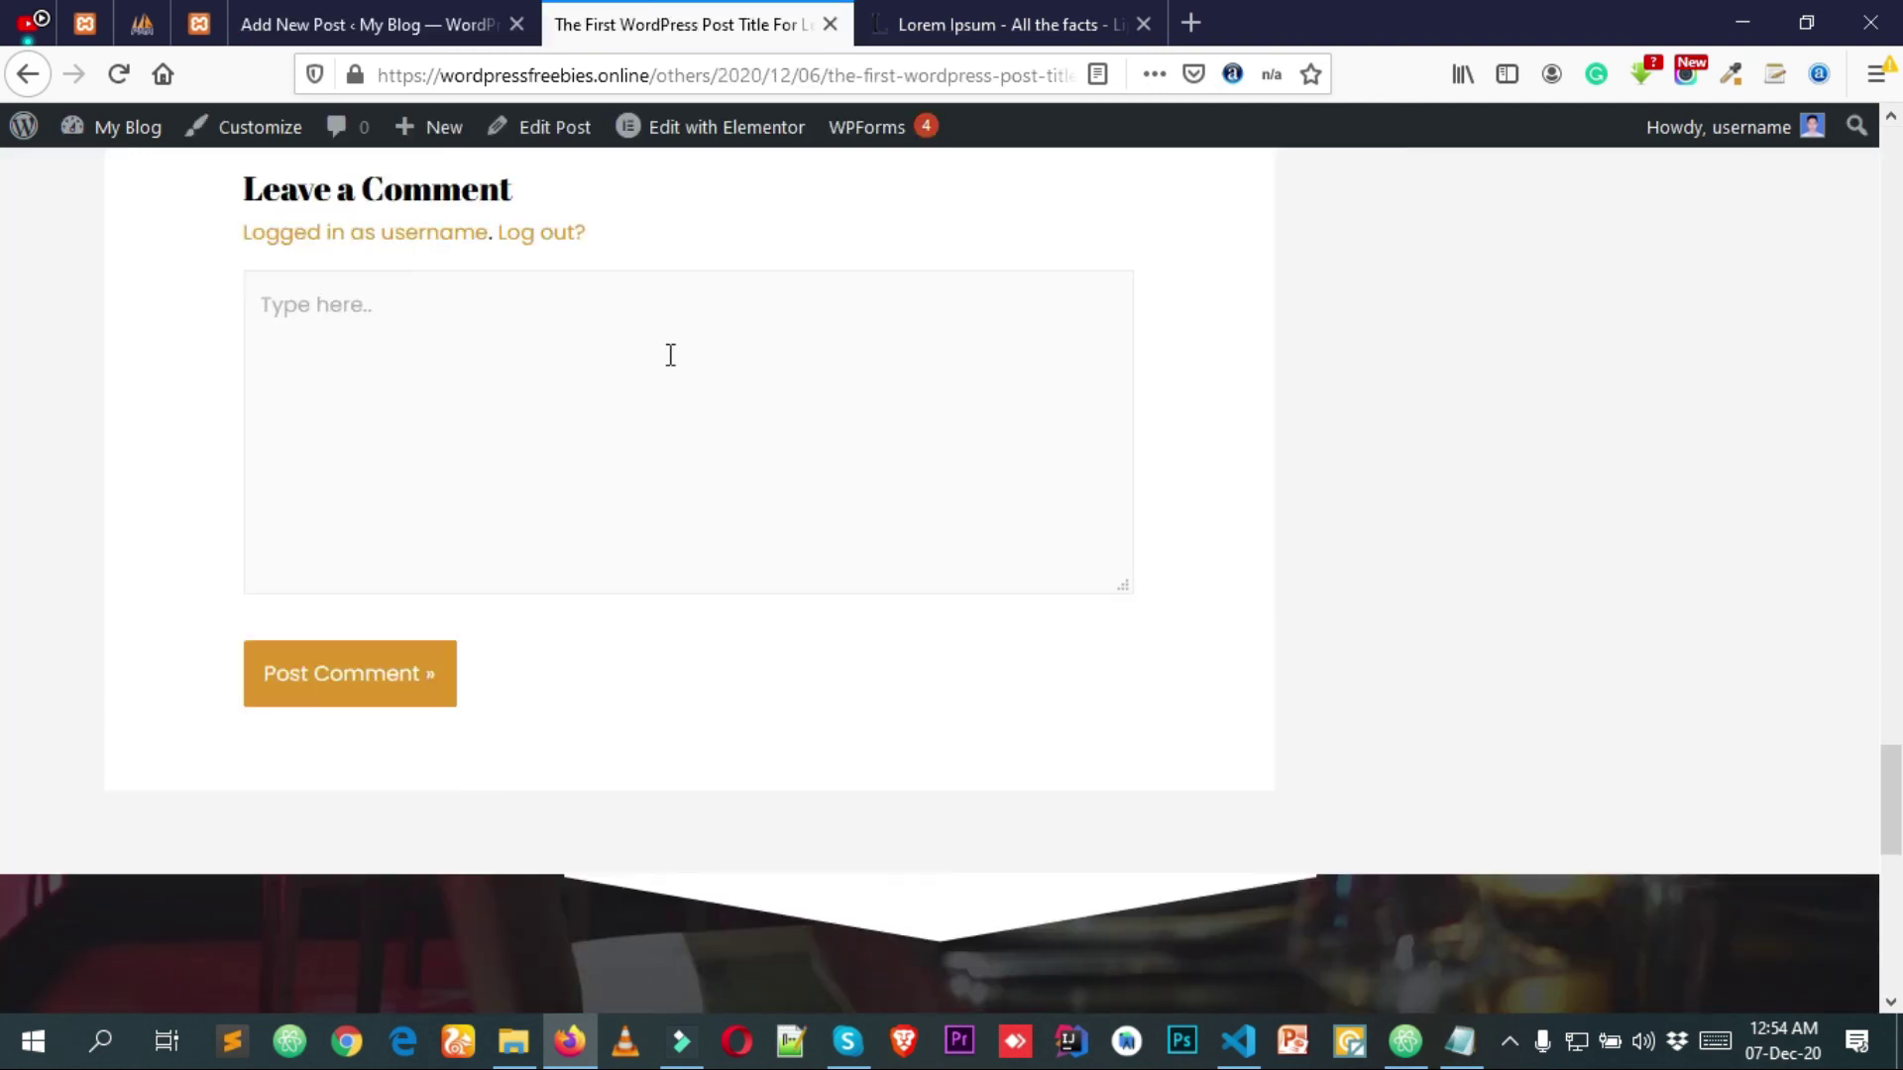
{"action": "scroll", "coordinate": [1228, 561], "scroll_direction": "up", "scroll_amount": 15}
{"action": "right_click", "coordinate": [1406, 358]}
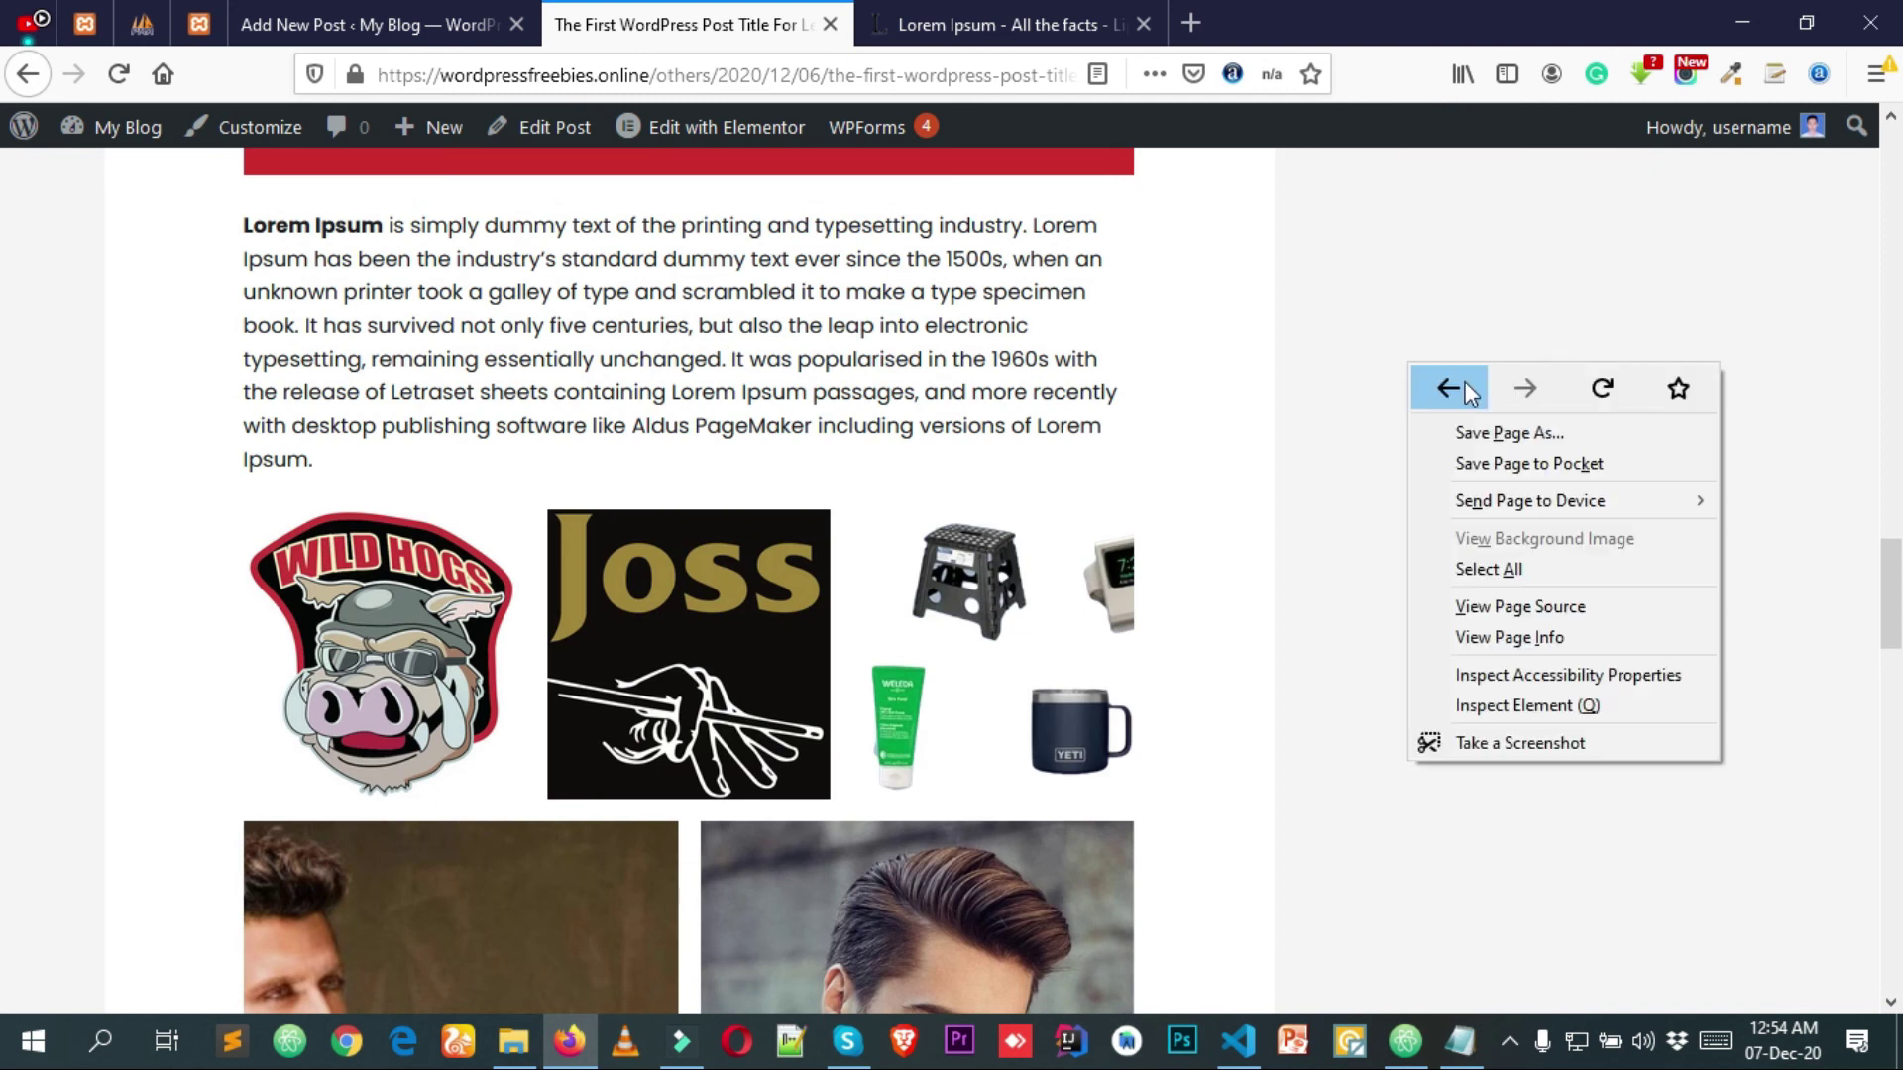
{"action": "left_click", "coordinate": [1597, 389]}
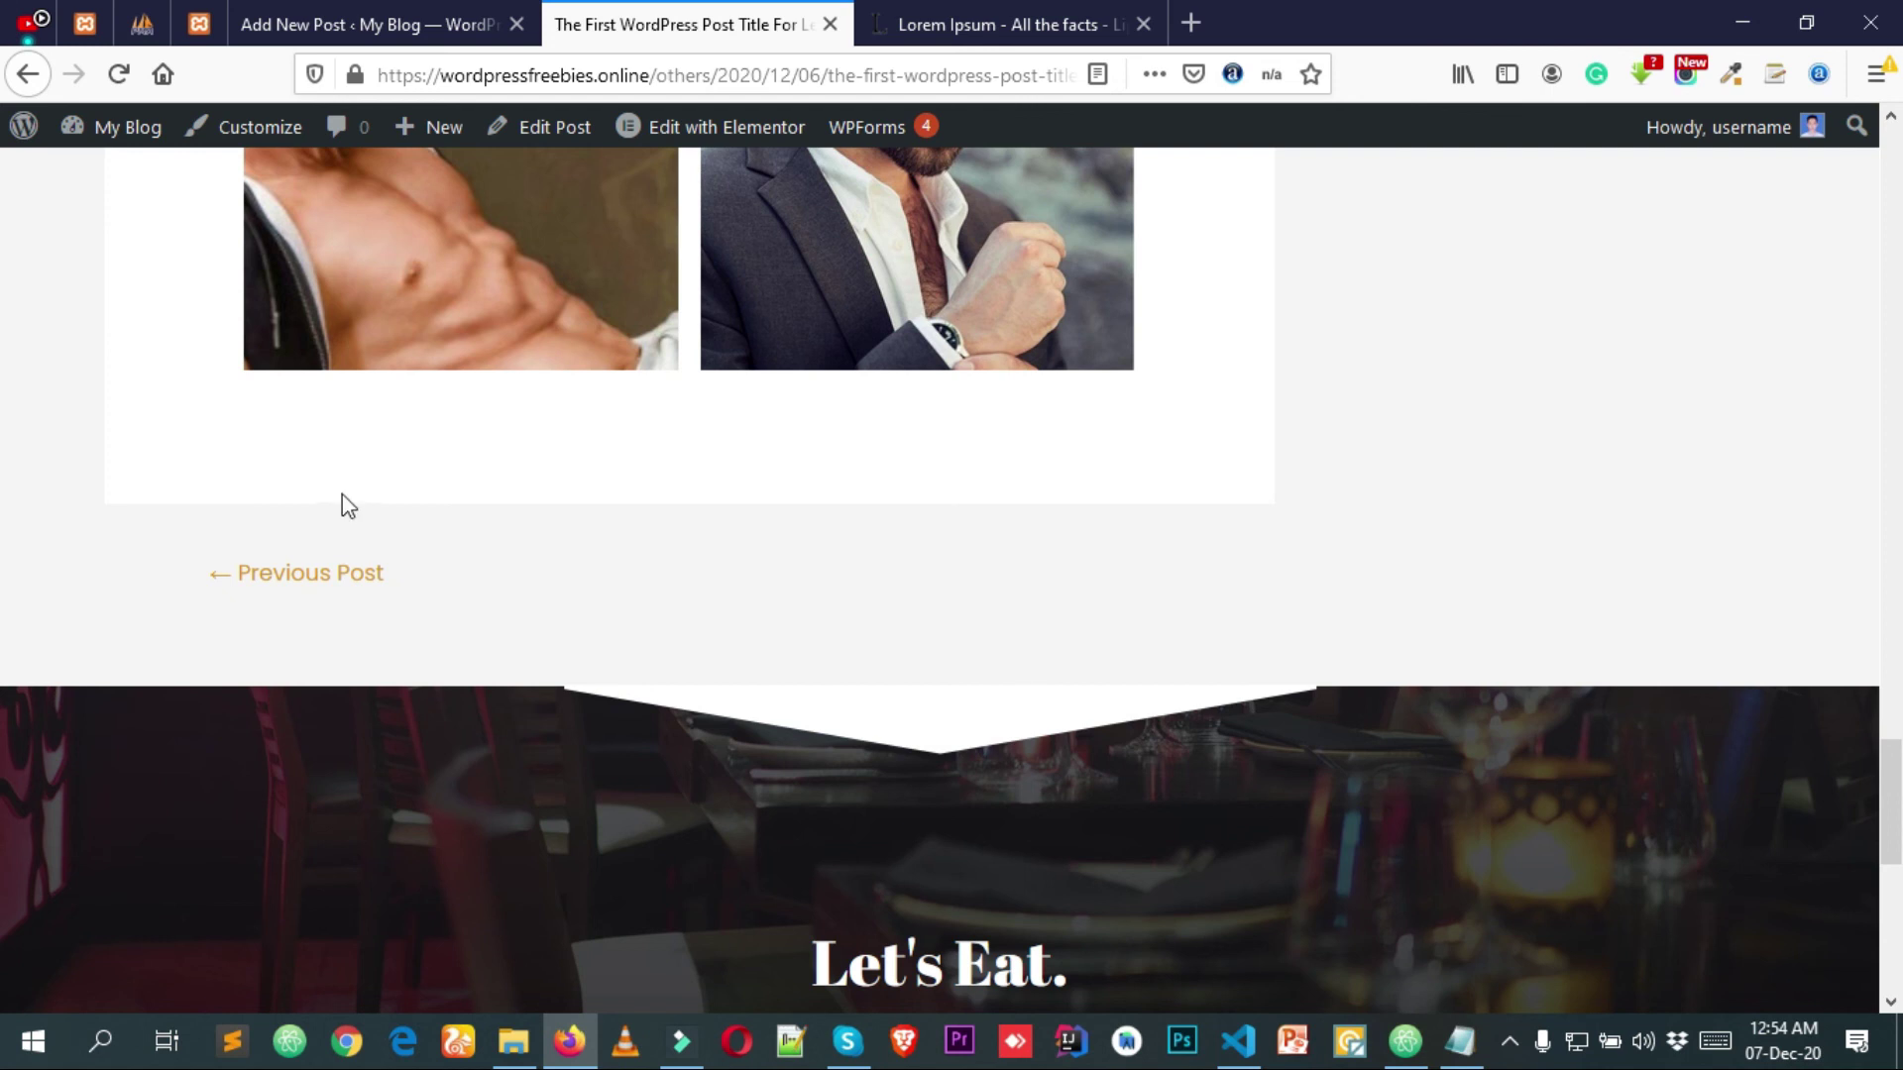
{"action": "scroll", "coordinate": [456, 595], "scroll_direction": "up", "scroll_amount": 1}
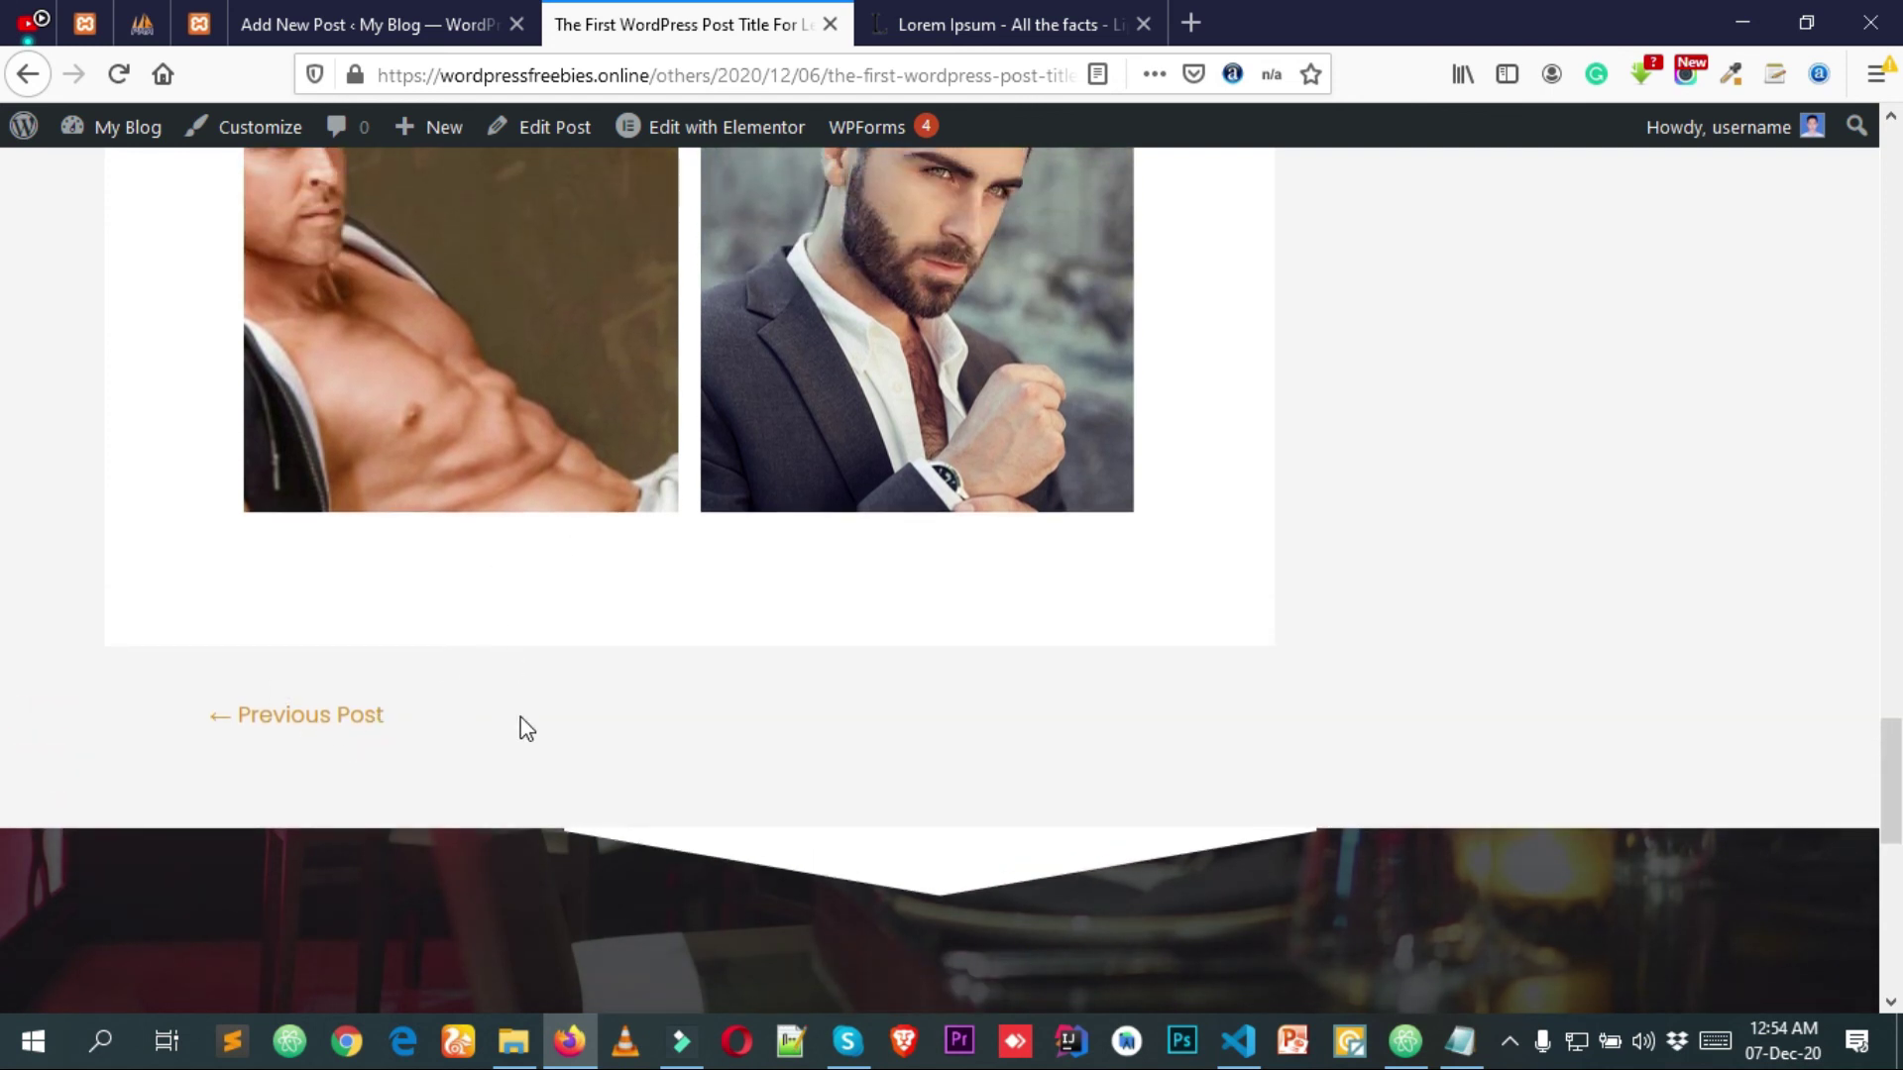
{"action": "scroll", "coordinate": [525, 728], "scroll_direction": "up", "scroll_amount": 2}
{"action": "scroll", "coordinate": [612, 664], "scroll_direction": "down", "scroll_amount": 2}
Allow comments and pingbacks & trackbacks on the post again and update it.
{"action": "left_click", "coordinate": [416, 24]}
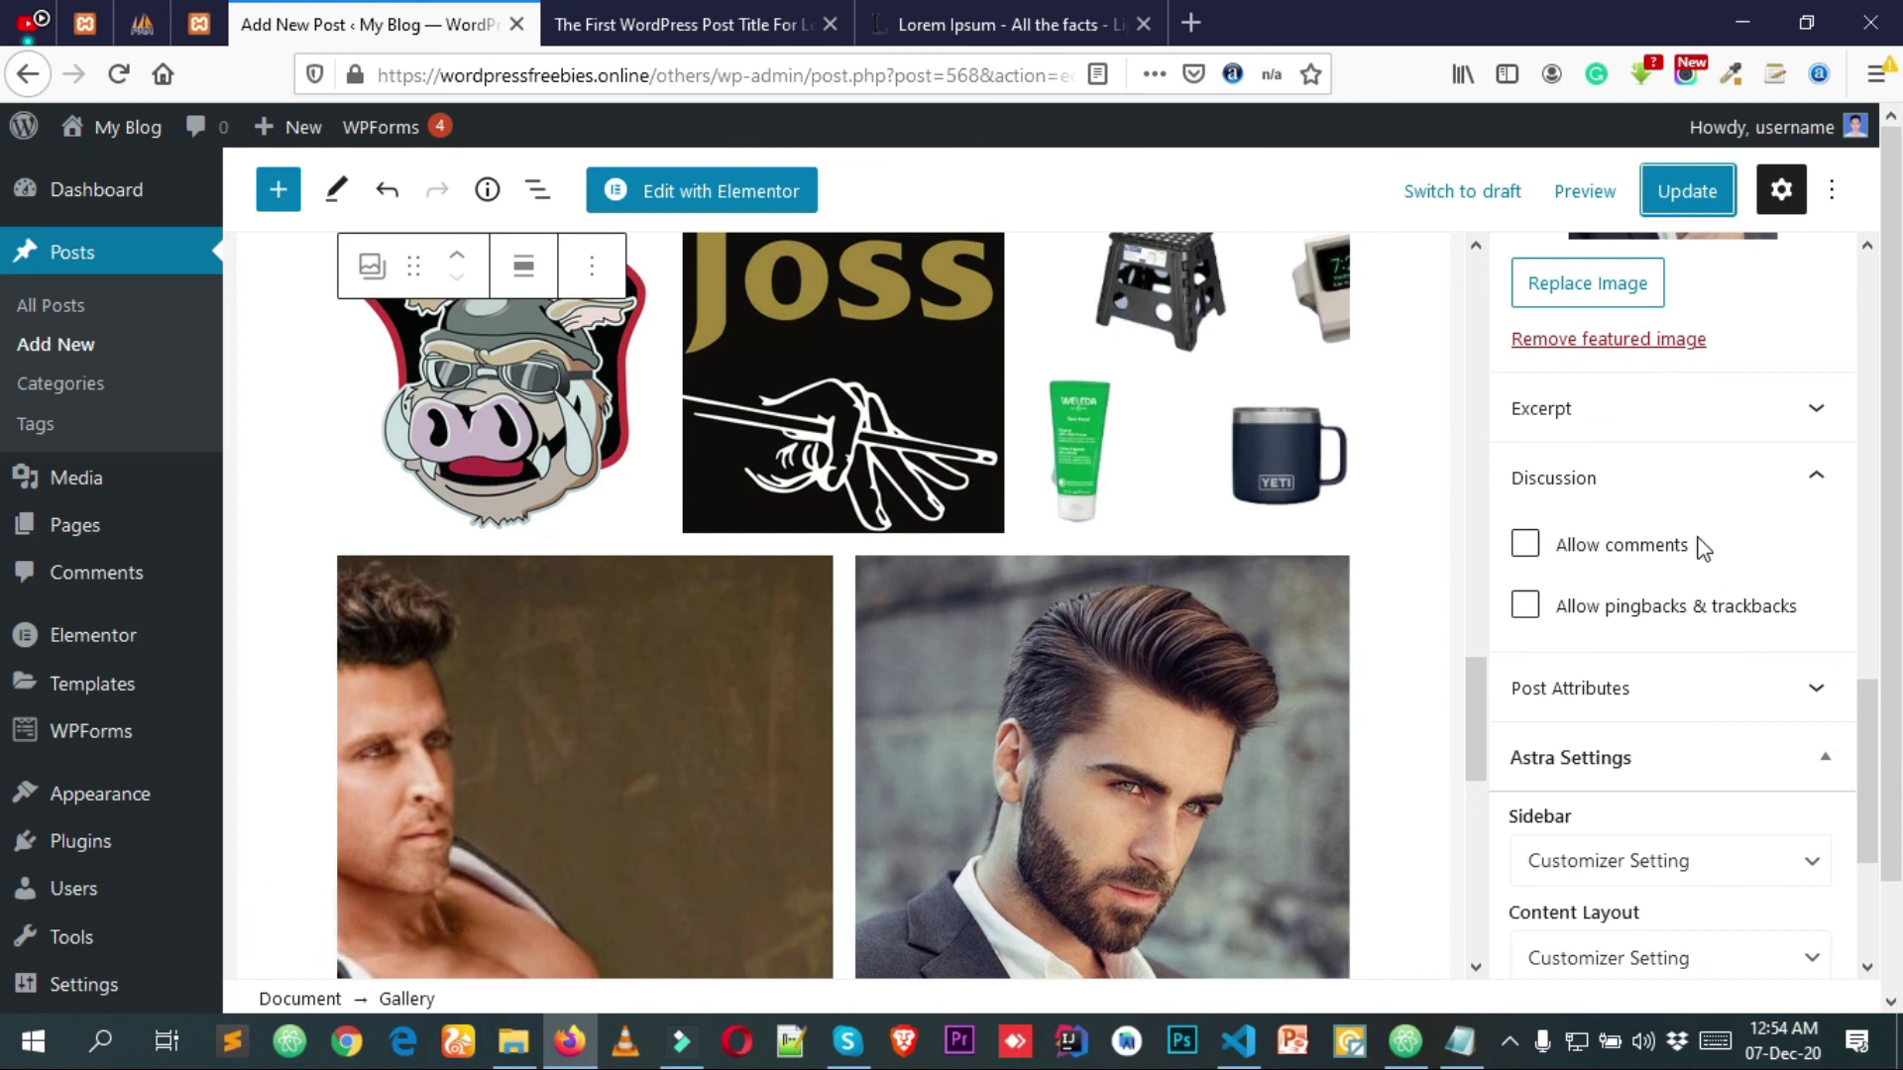
{"action": "left_click", "coordinate": [1647, 547]}
{"action": "left_click", "coordinate": [1635, 607]}
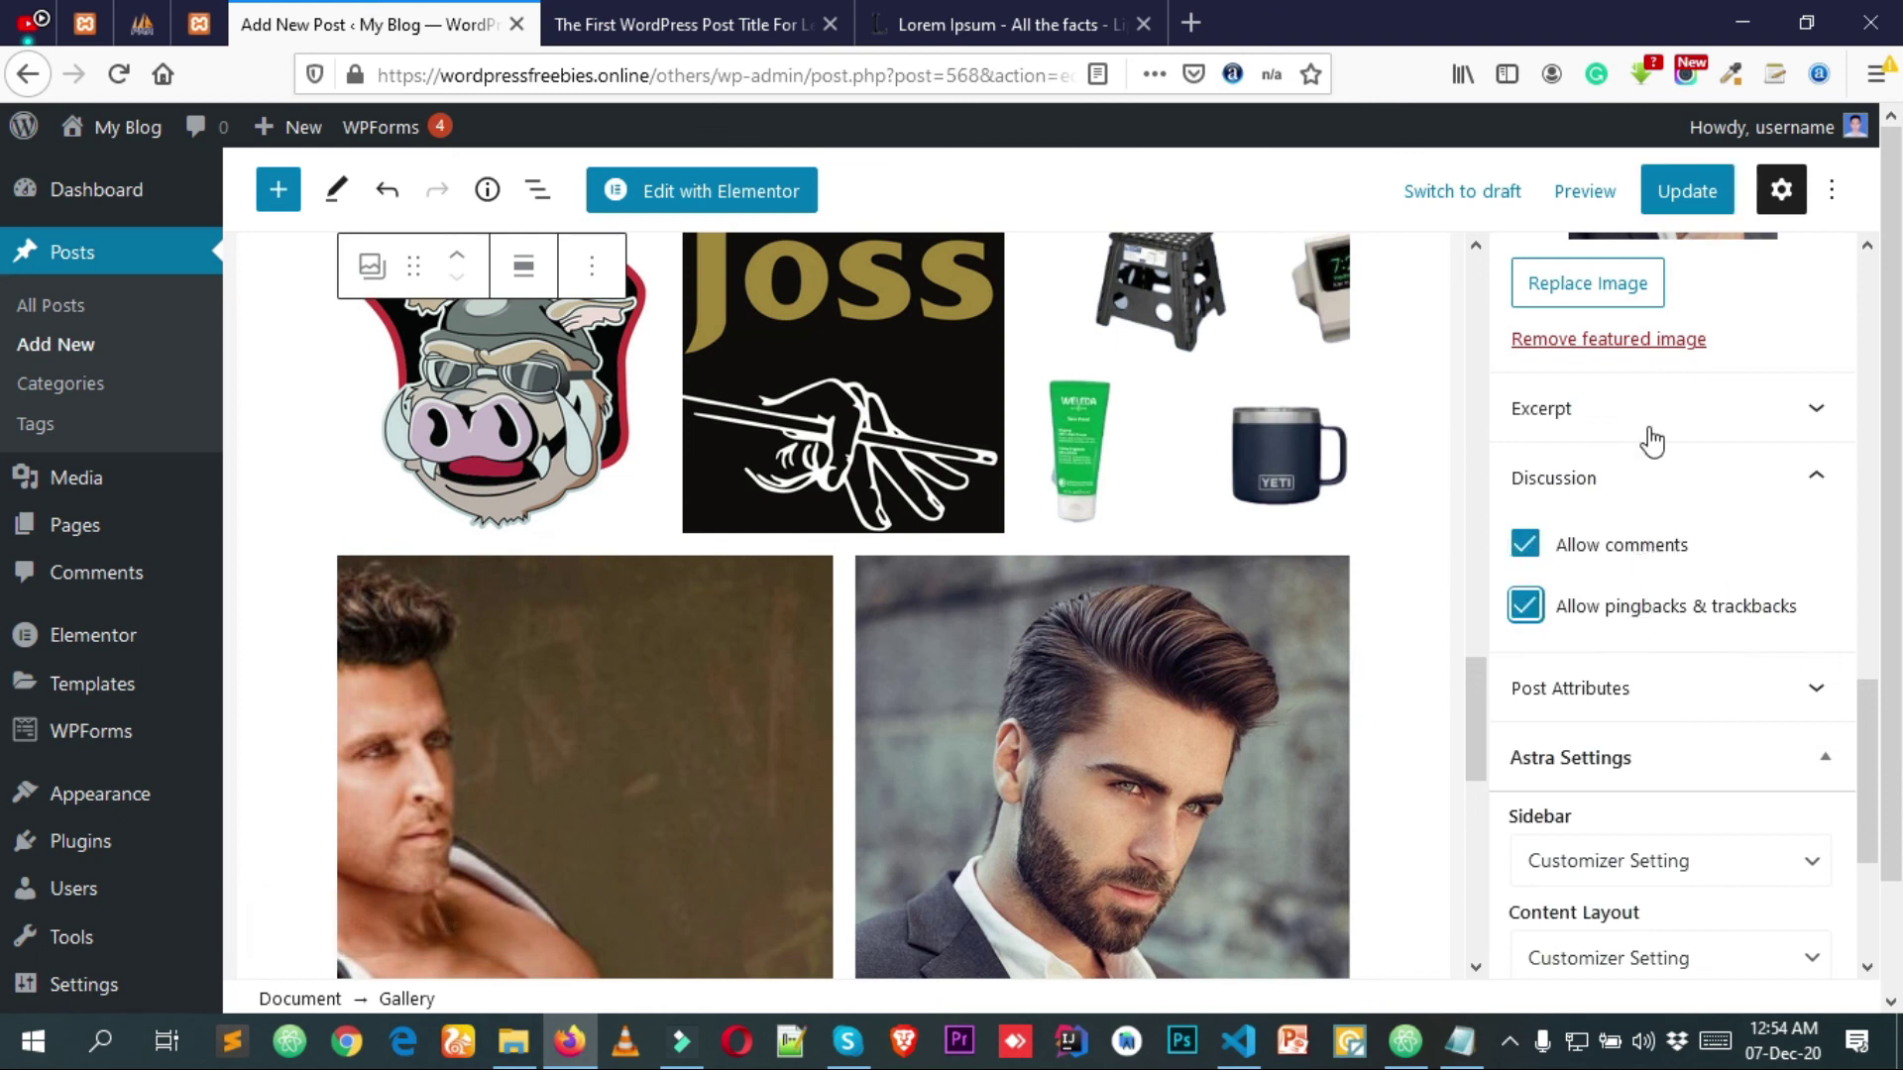
{"action": "left_click", "coordinate": [1684, 190]}
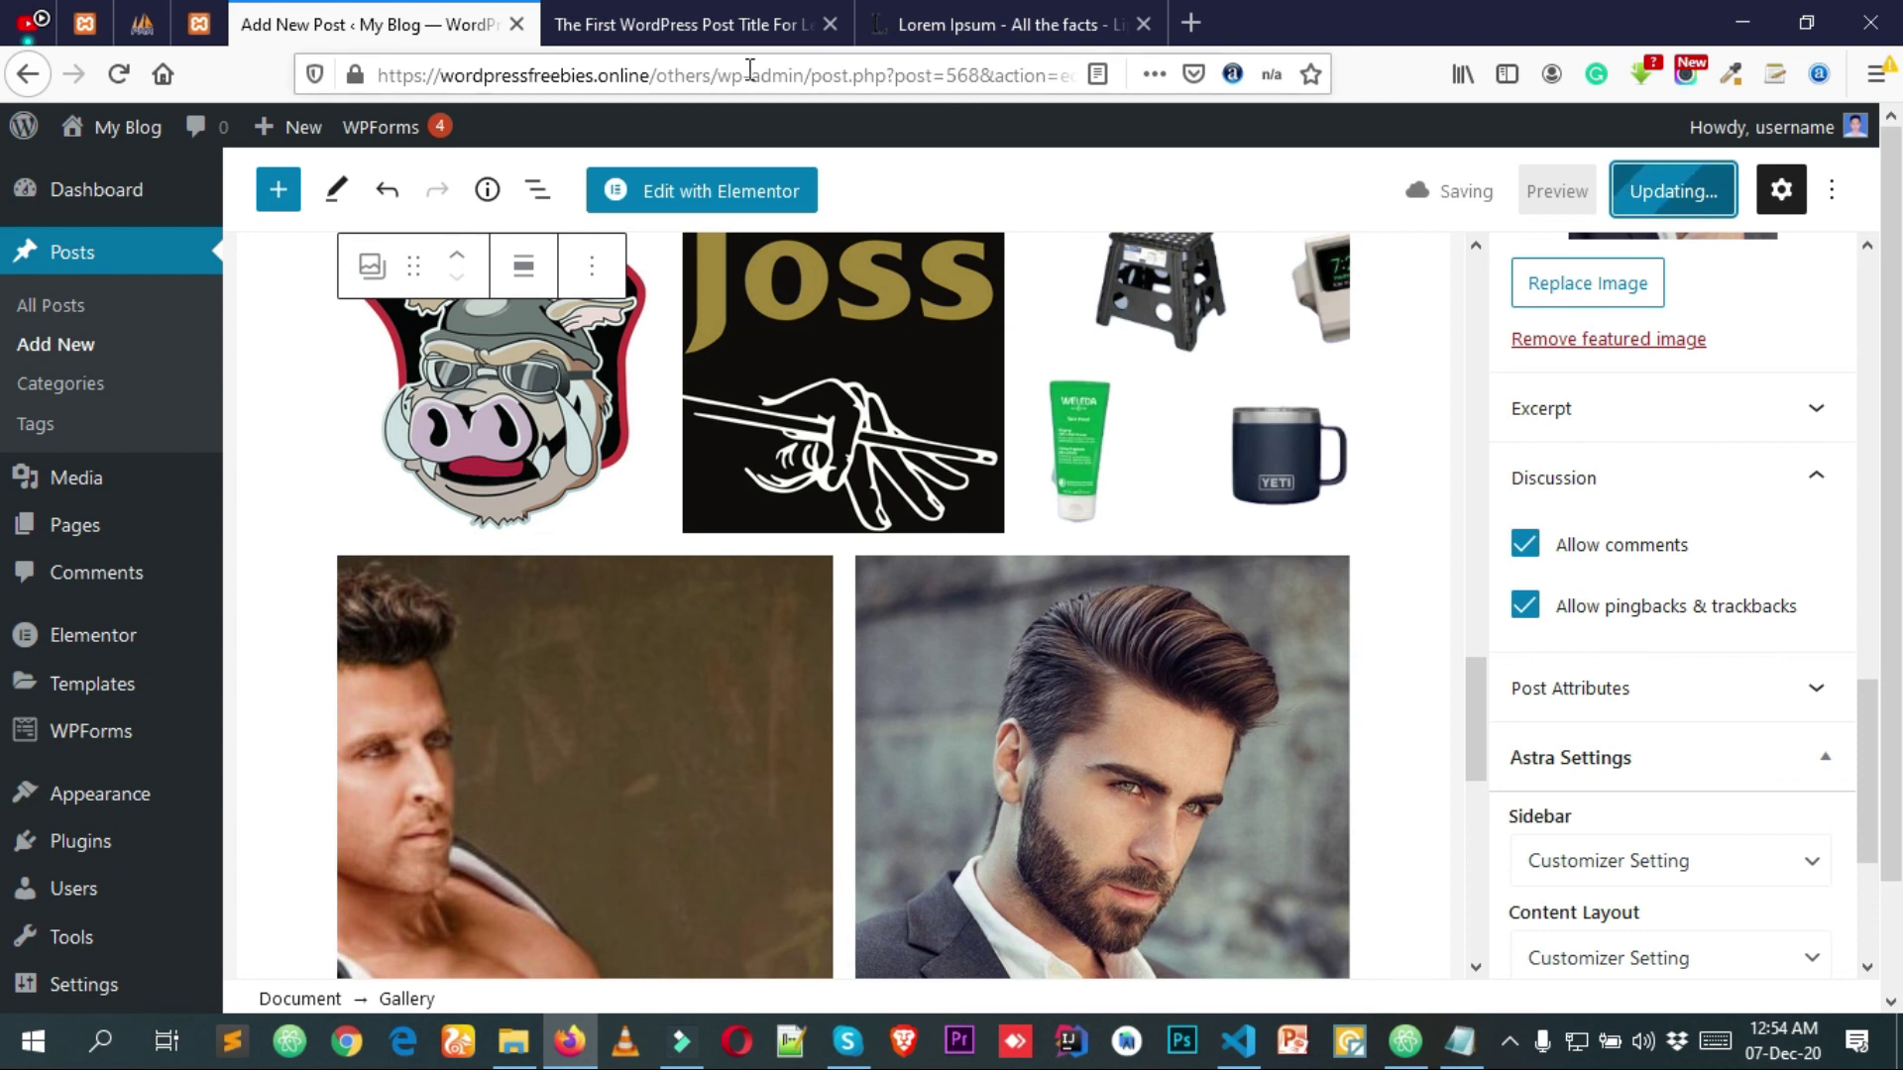
Refresh the published post and examine its comment form, title details and featured image.
{"action": "left_click", "coordinate": [684, 24]}
{"action": "left_click", "coordinate": [107, 80]}
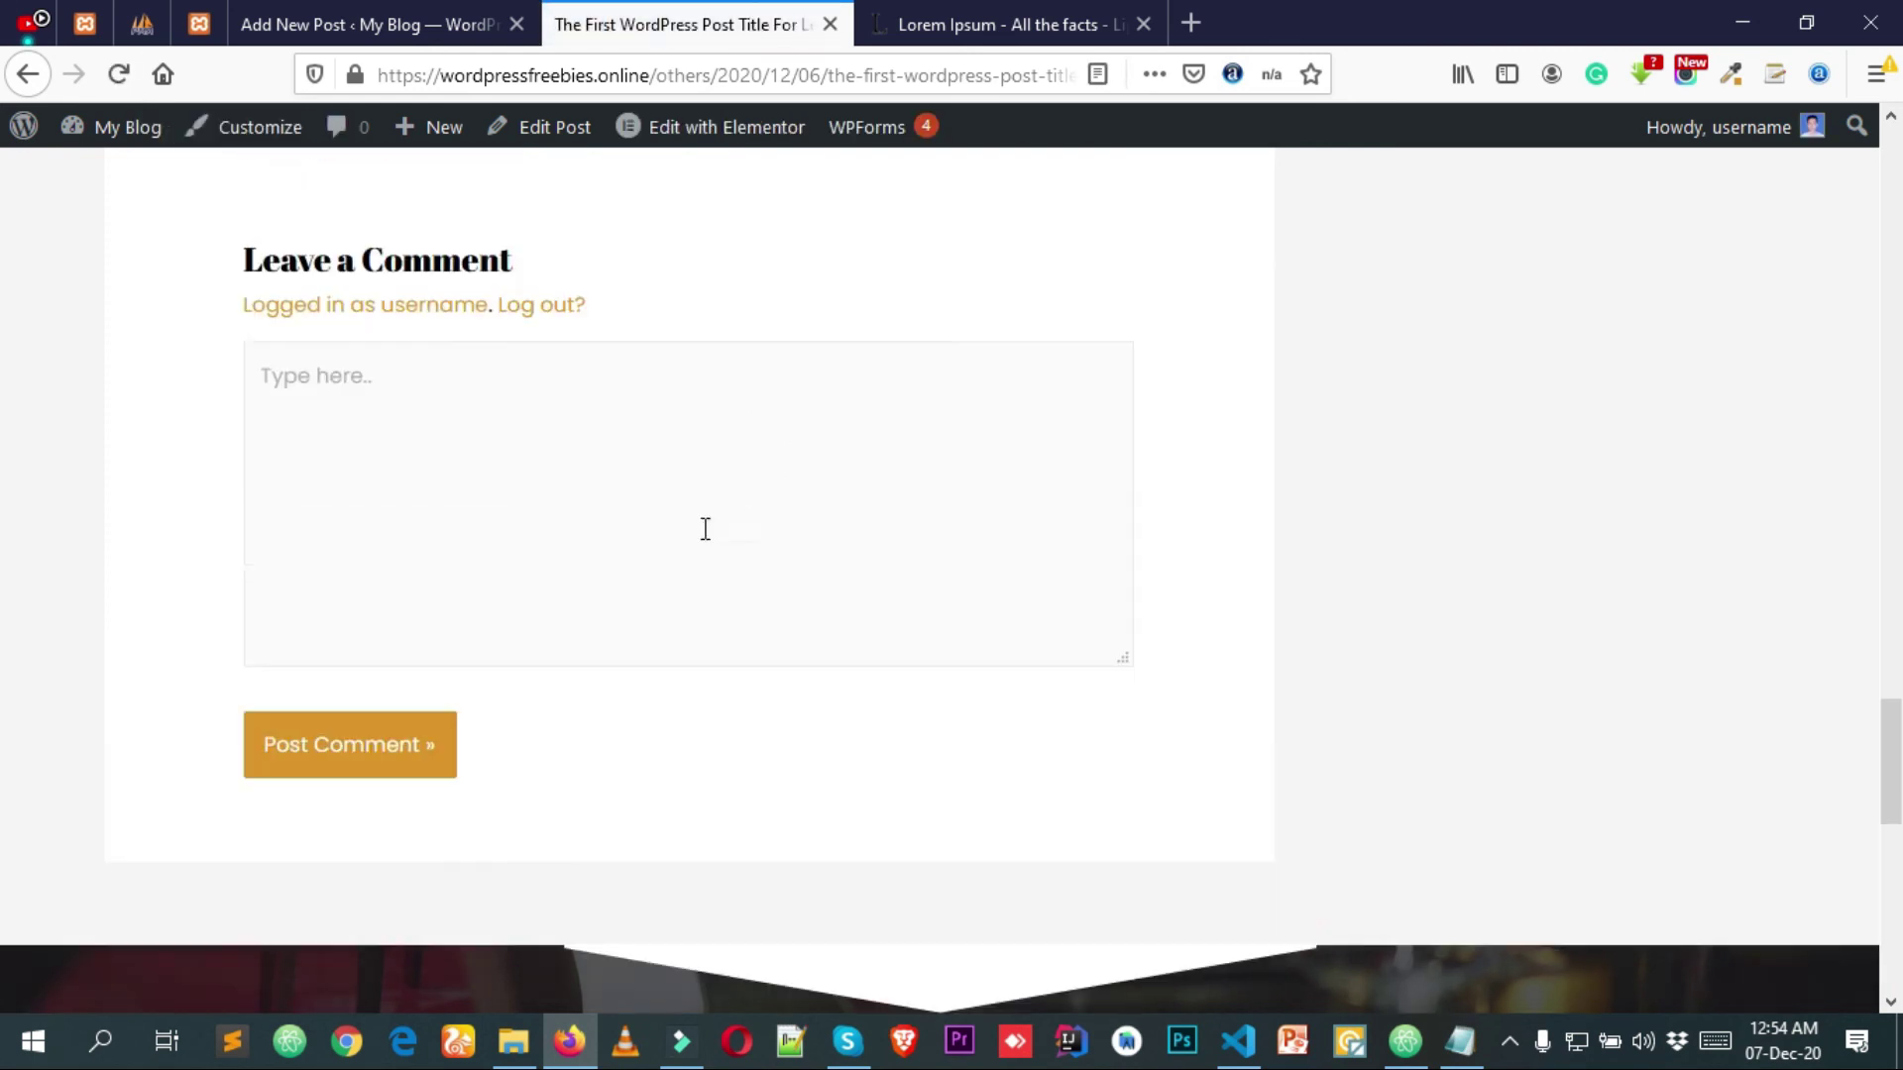
{"action": "scroll", "coordinate": [439, 616], "scroll_direction": "down", "scroll_amount": 7}
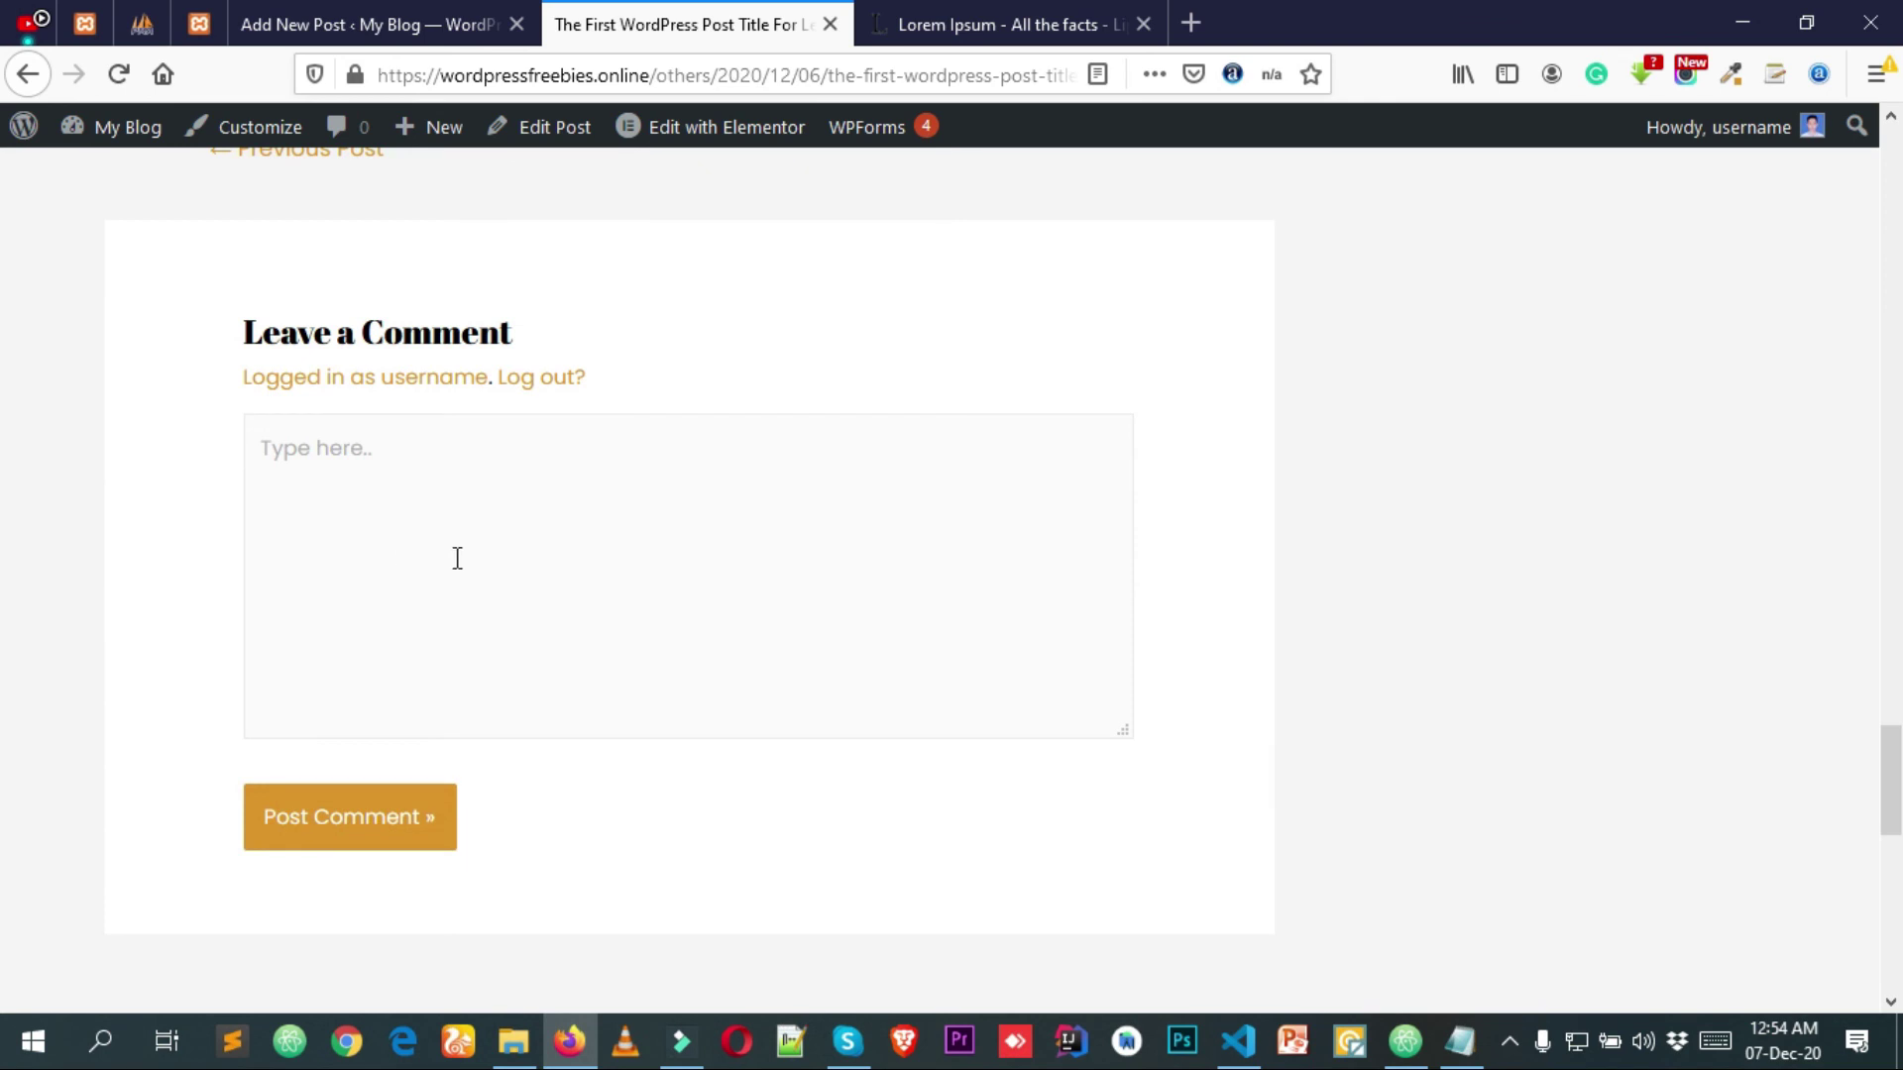
{"action": "scroll", "coordinate": [5, 910], "scroll_direction": "up", "scroll_amount": 7}
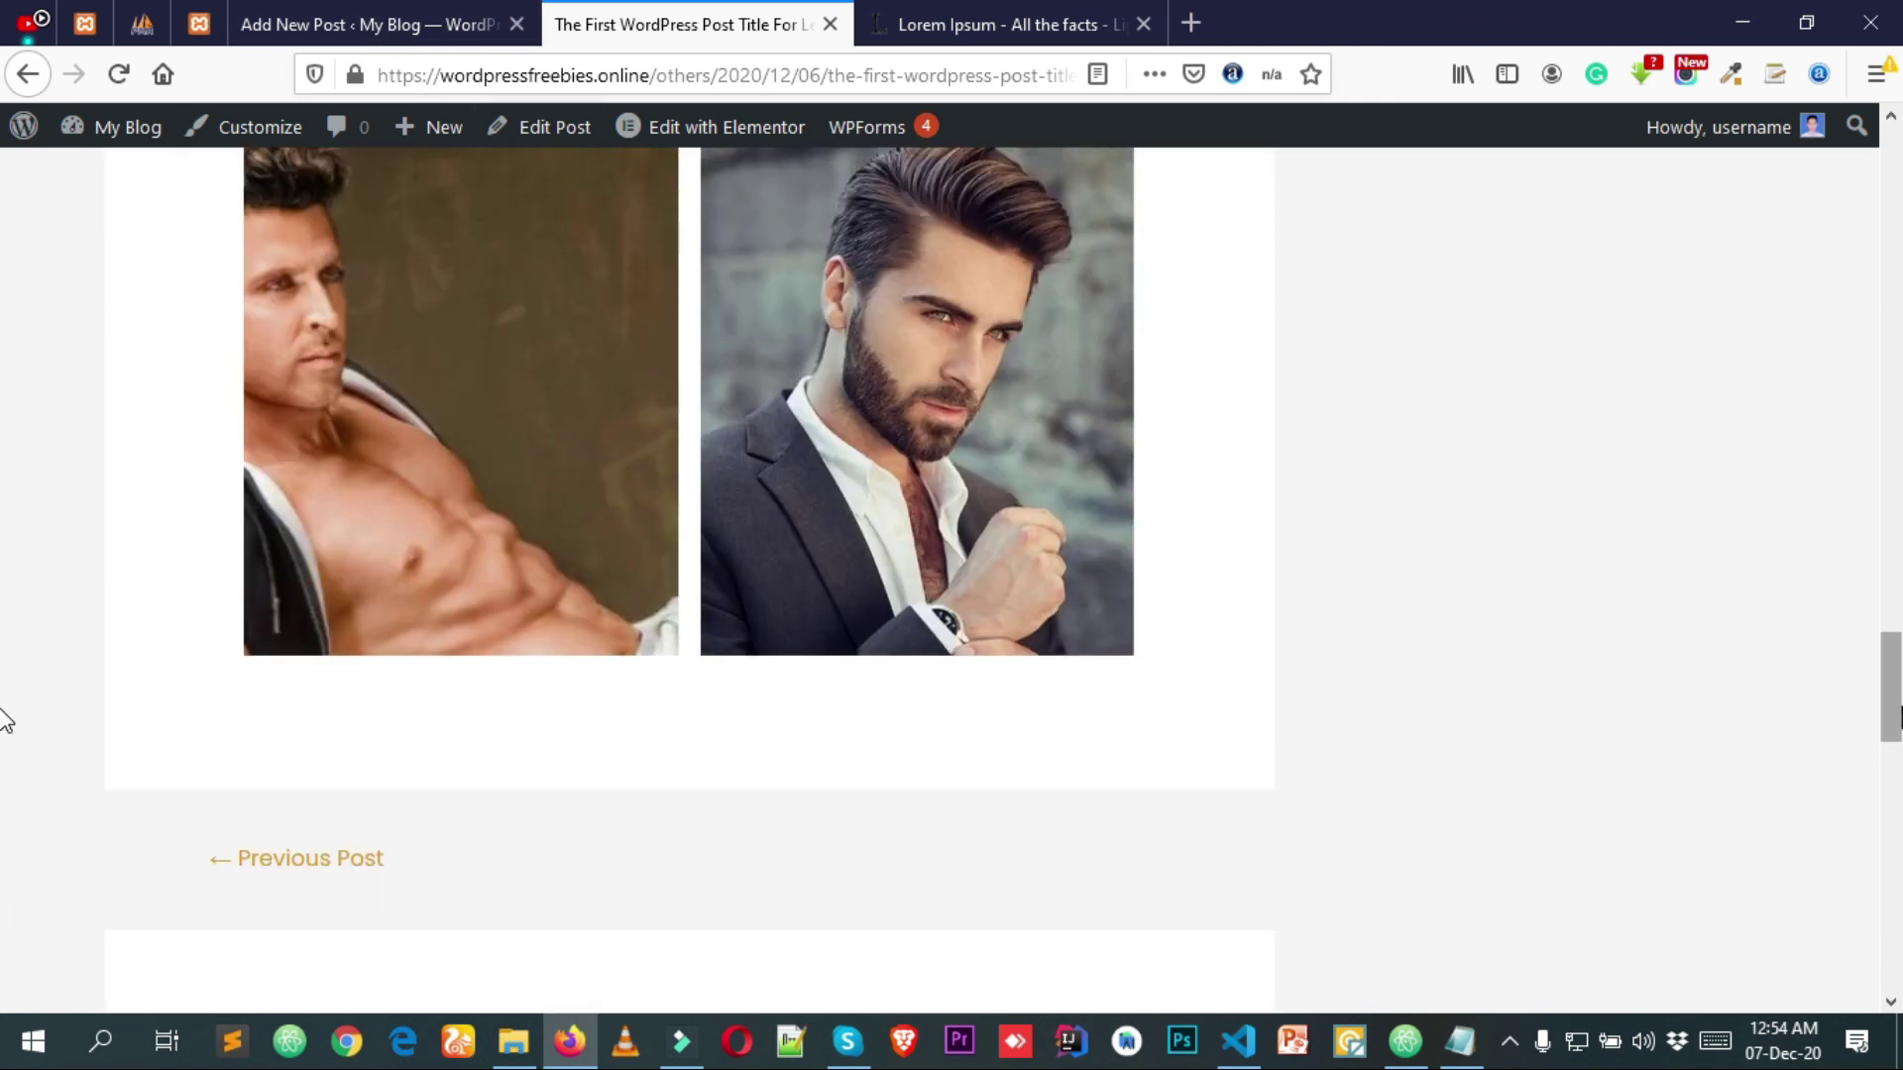
{"action": "left_click_drag", "start_coordinate": [1891, 694], "coordinate": [1891, 168]}
{"action": "scroll", "coordinate": [490, 522], "scroll_direction": "down", "scroll_amount": 2}
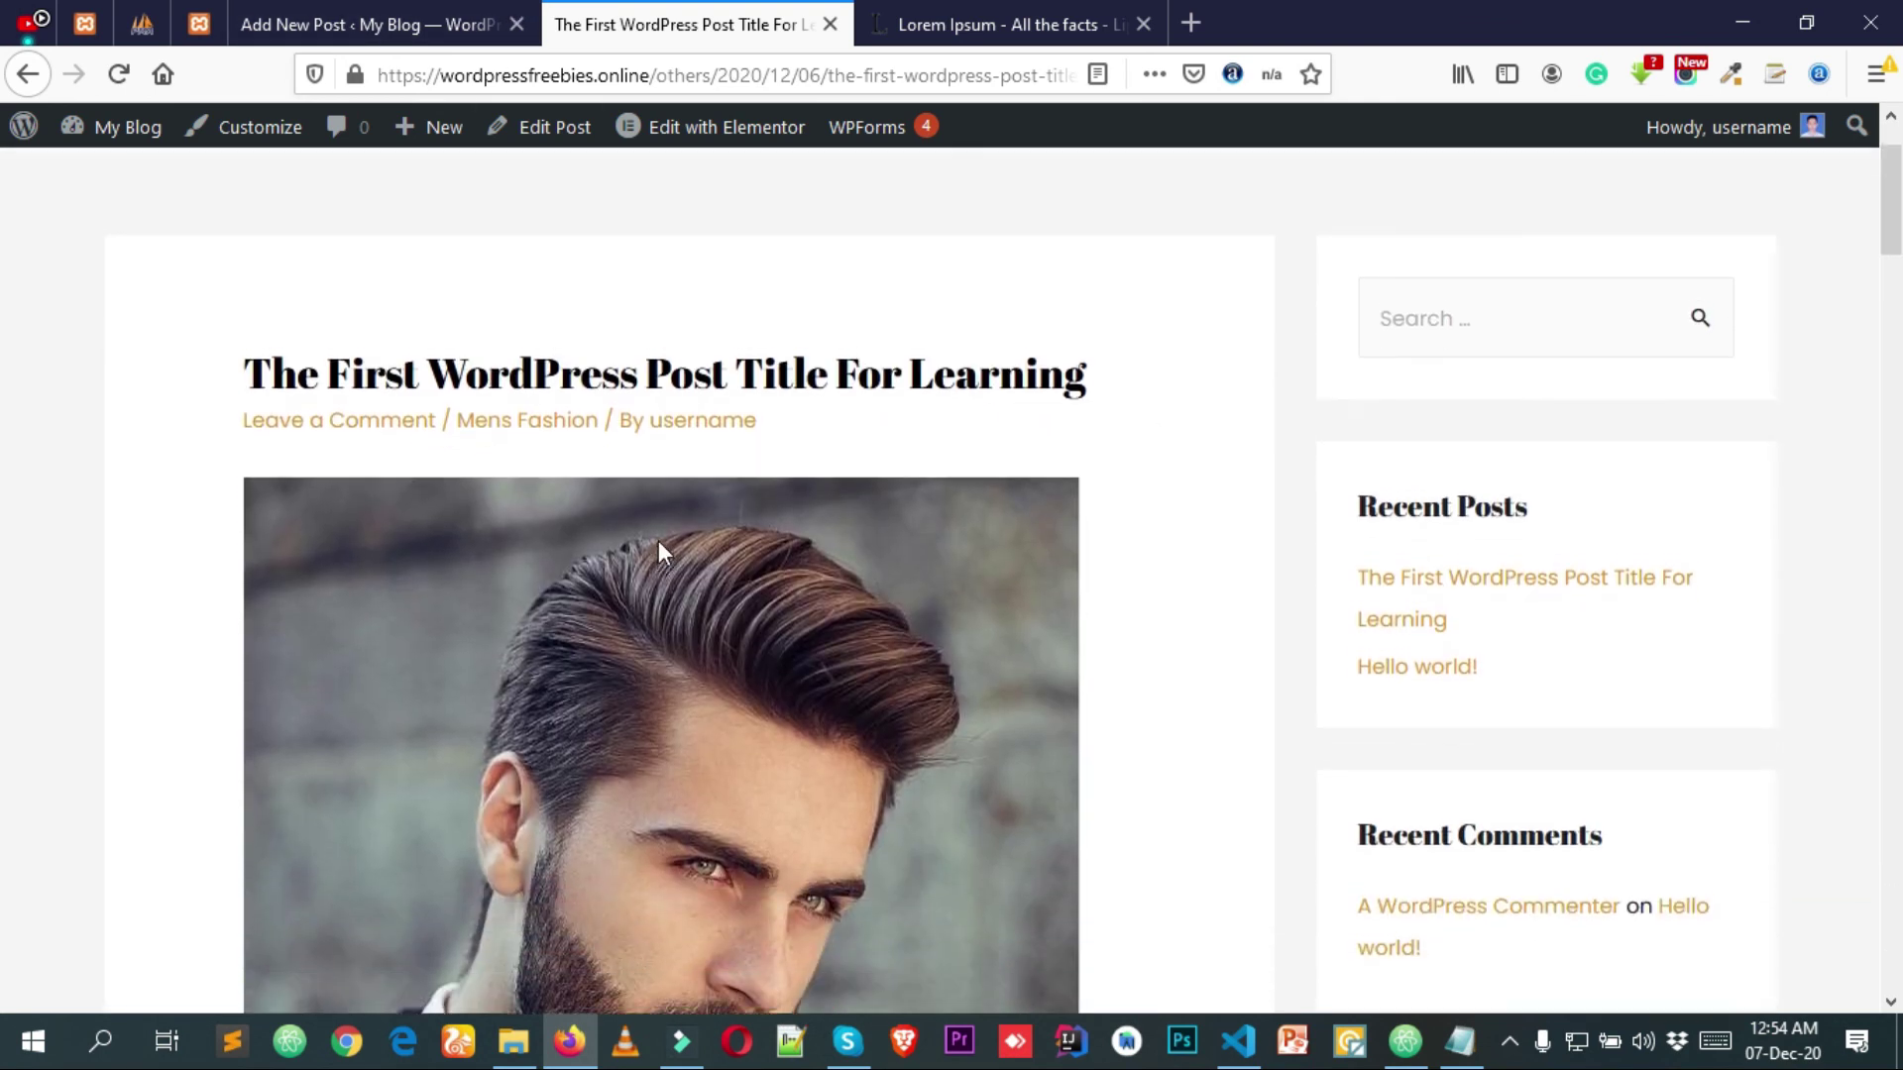
{"action": "scroll", "coordinate": [658, 541], "scroll_direction": "up", "scroll_amount": 2}
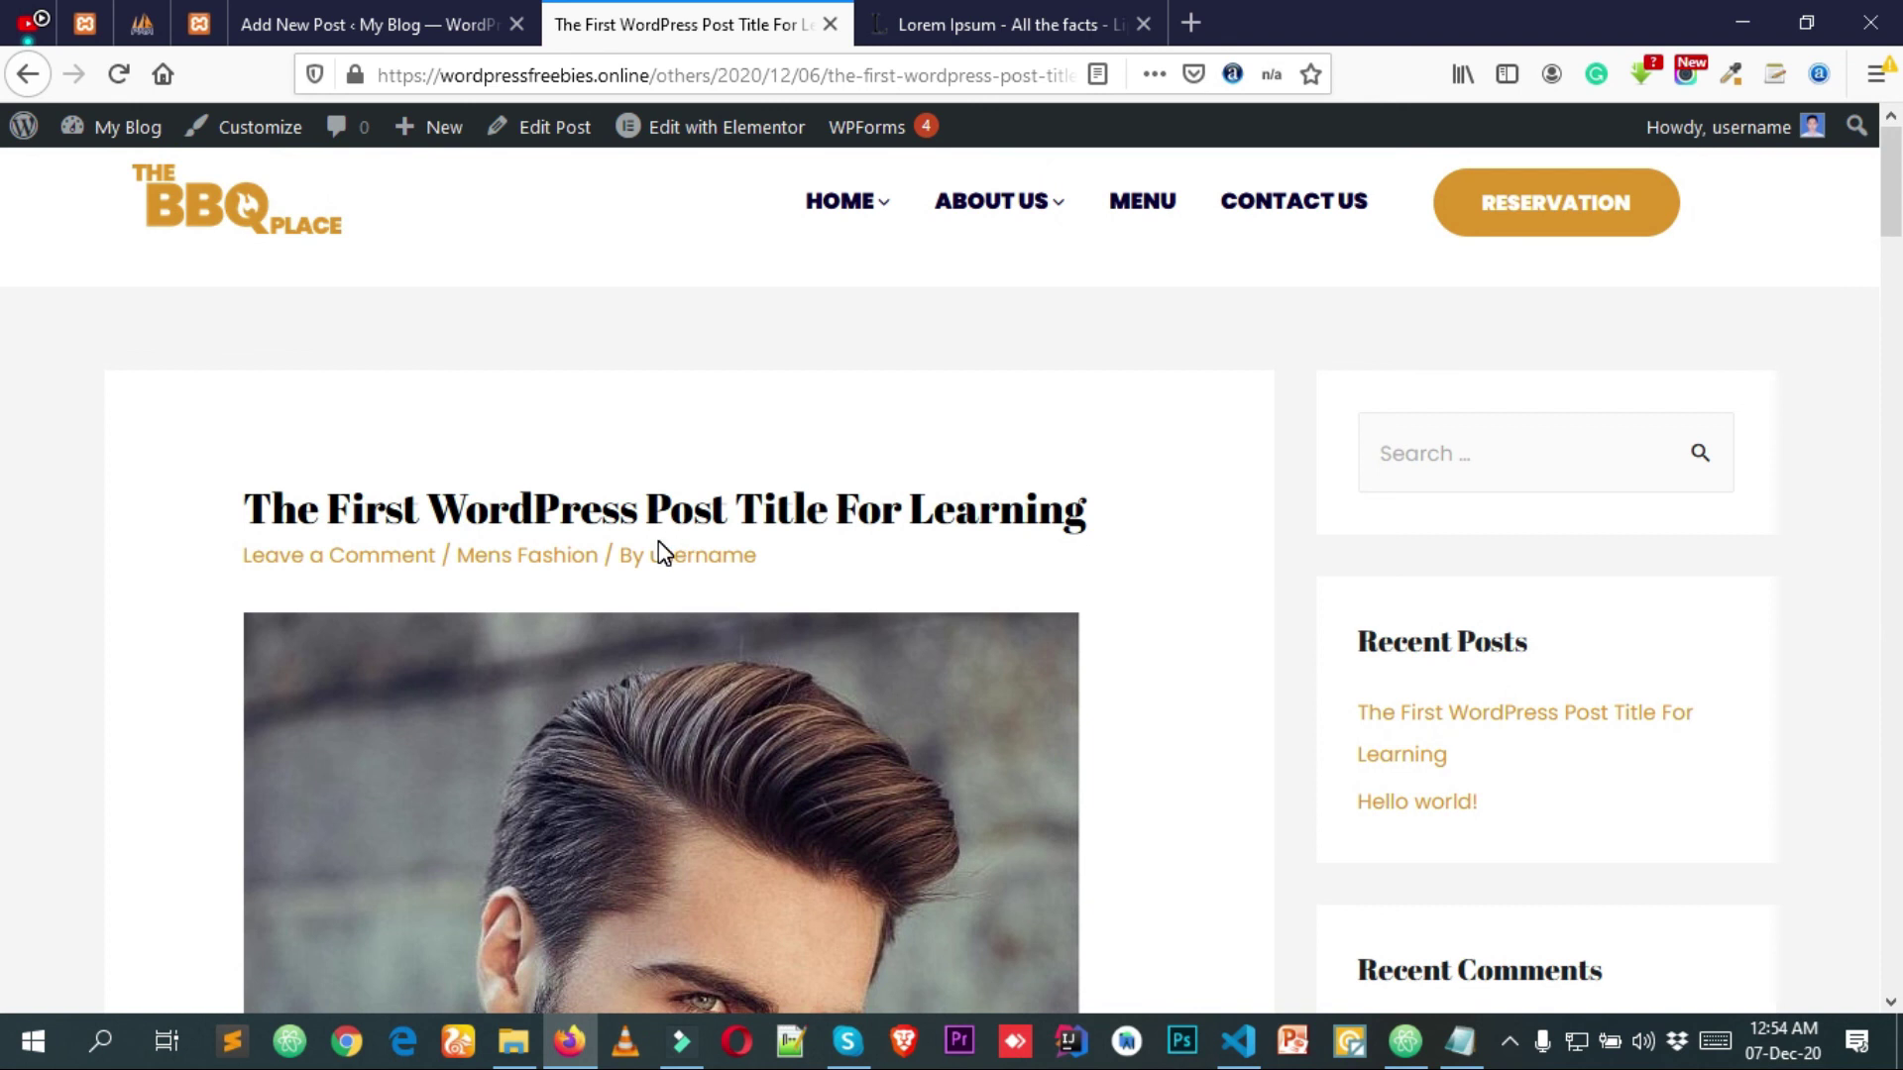